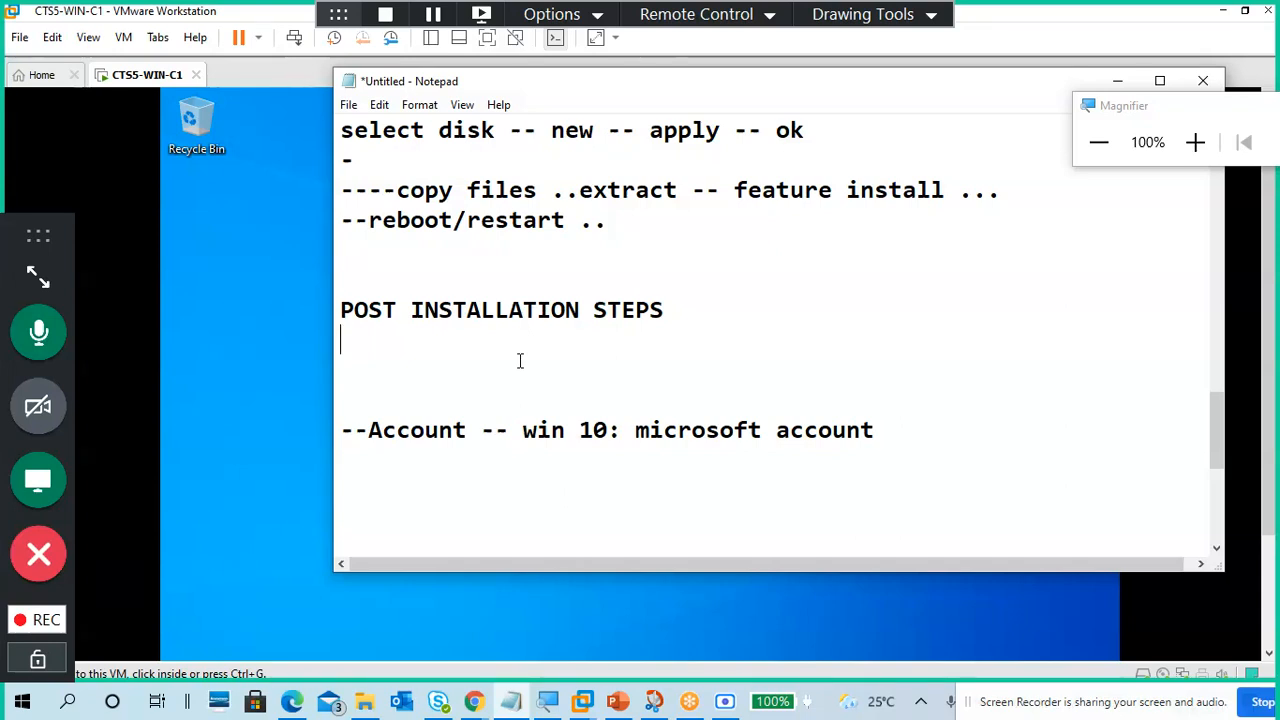
Add the line "-feature or service" under the POST INSTALLATION STEPS heading
scroll(545, 355, "down", 1)
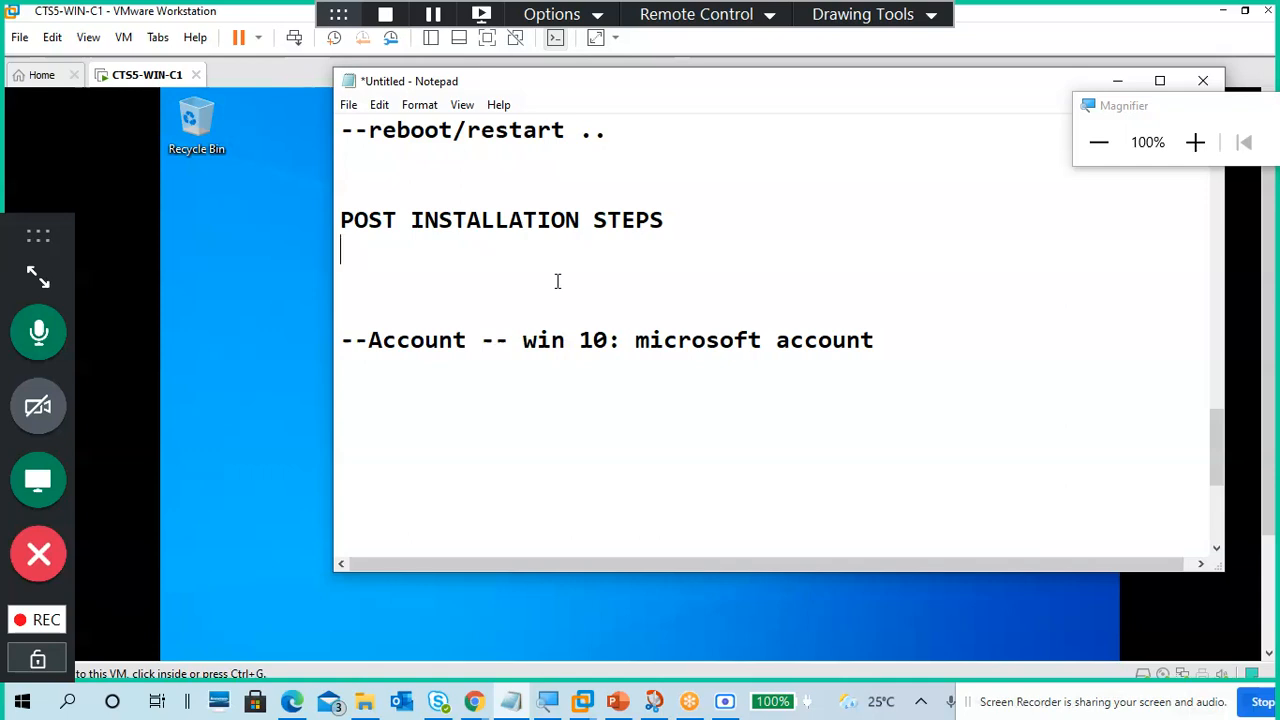
type("-feature")
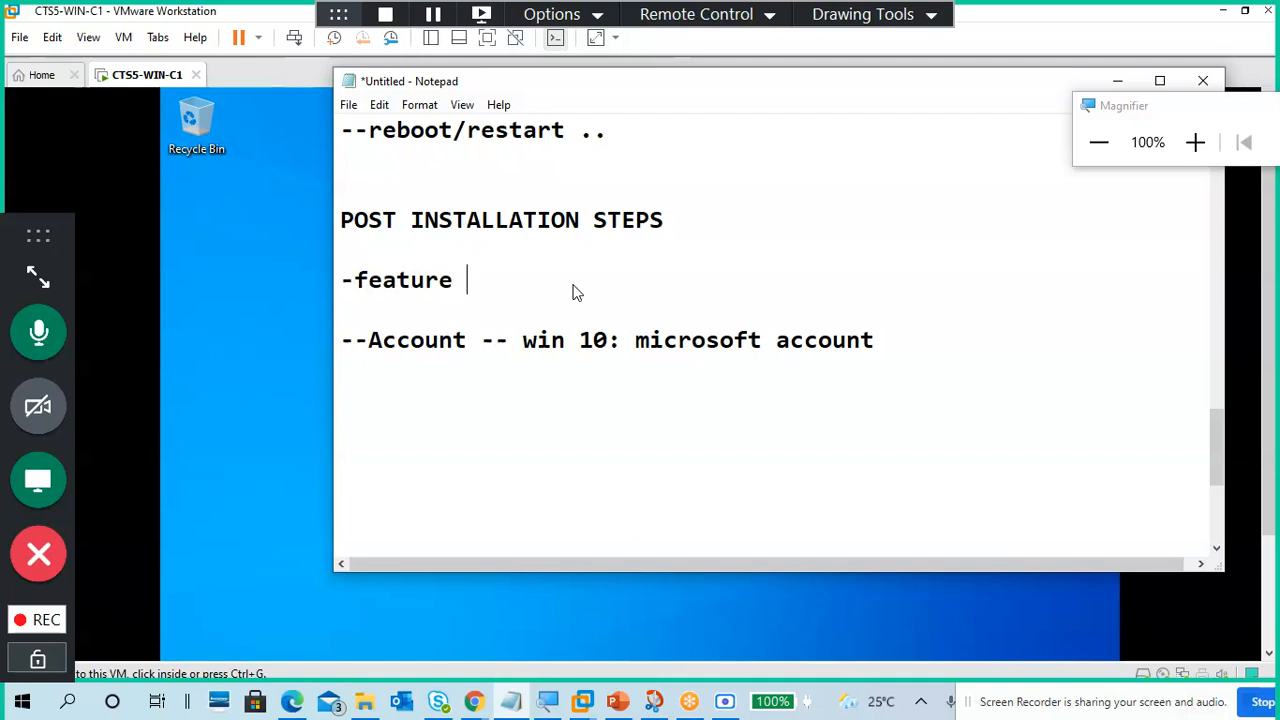
type(" or service")
key("Return")
List "--cortana", "--Diagnostic.." and ".." on separate lines below "-feature or service"
type("--")
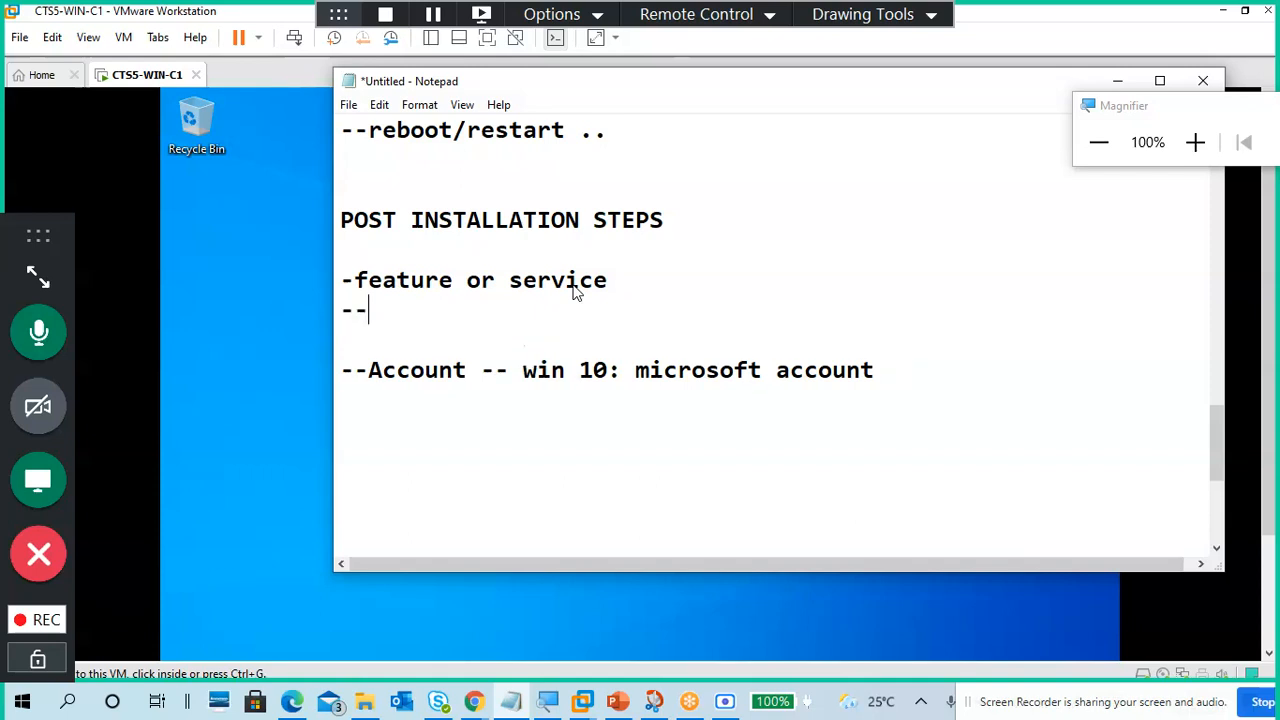
type("cortana")
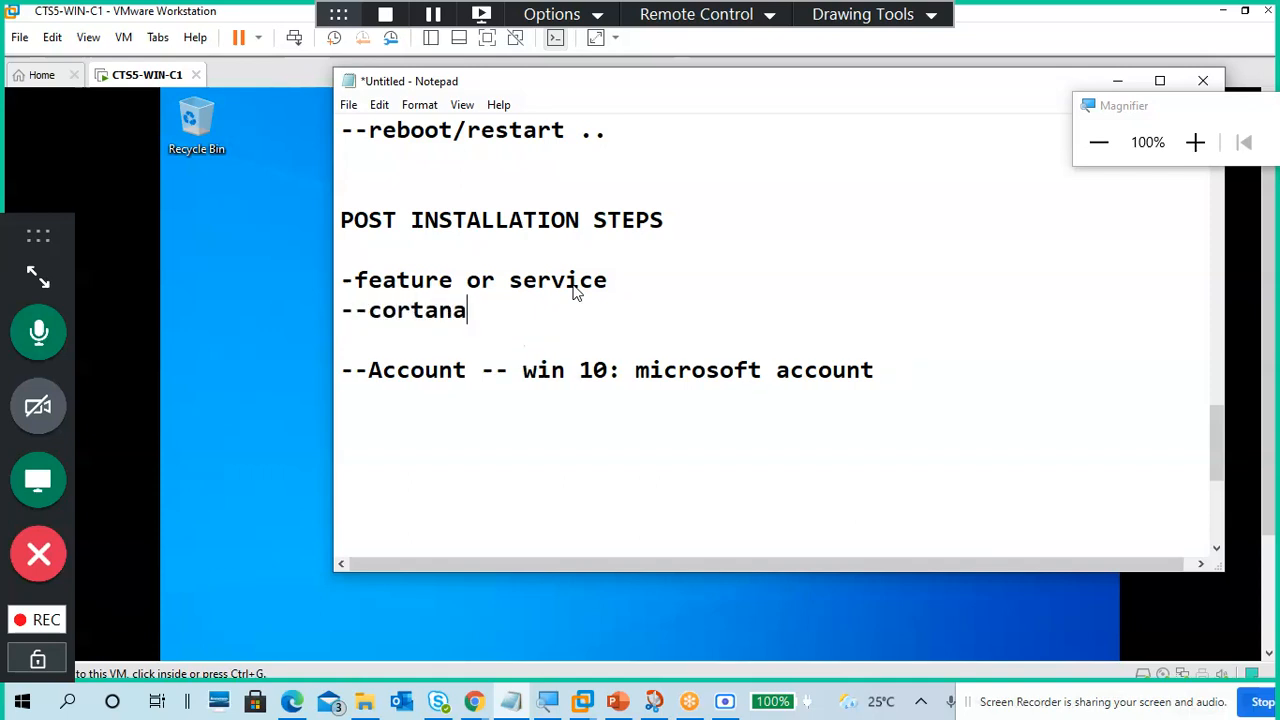
key("Return")
type("--")
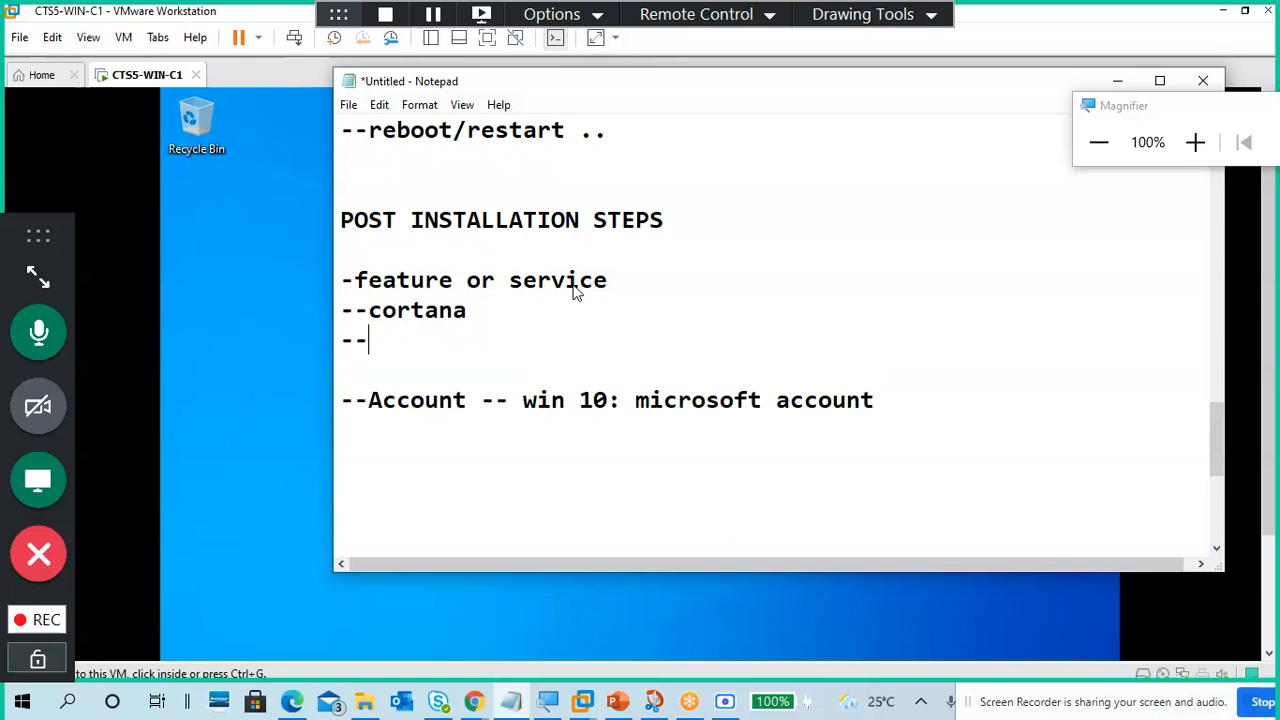
type("Diagnos")
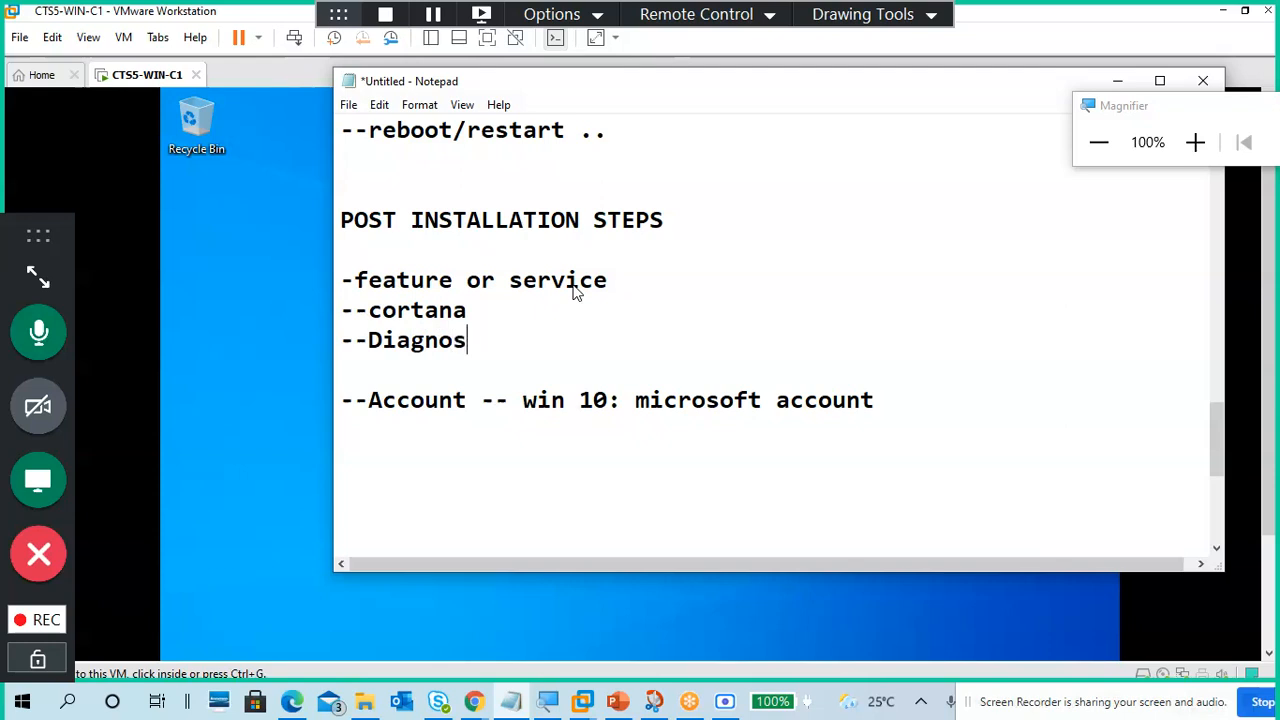
type("tic..")
key("Return")
type("..")
key("Return")
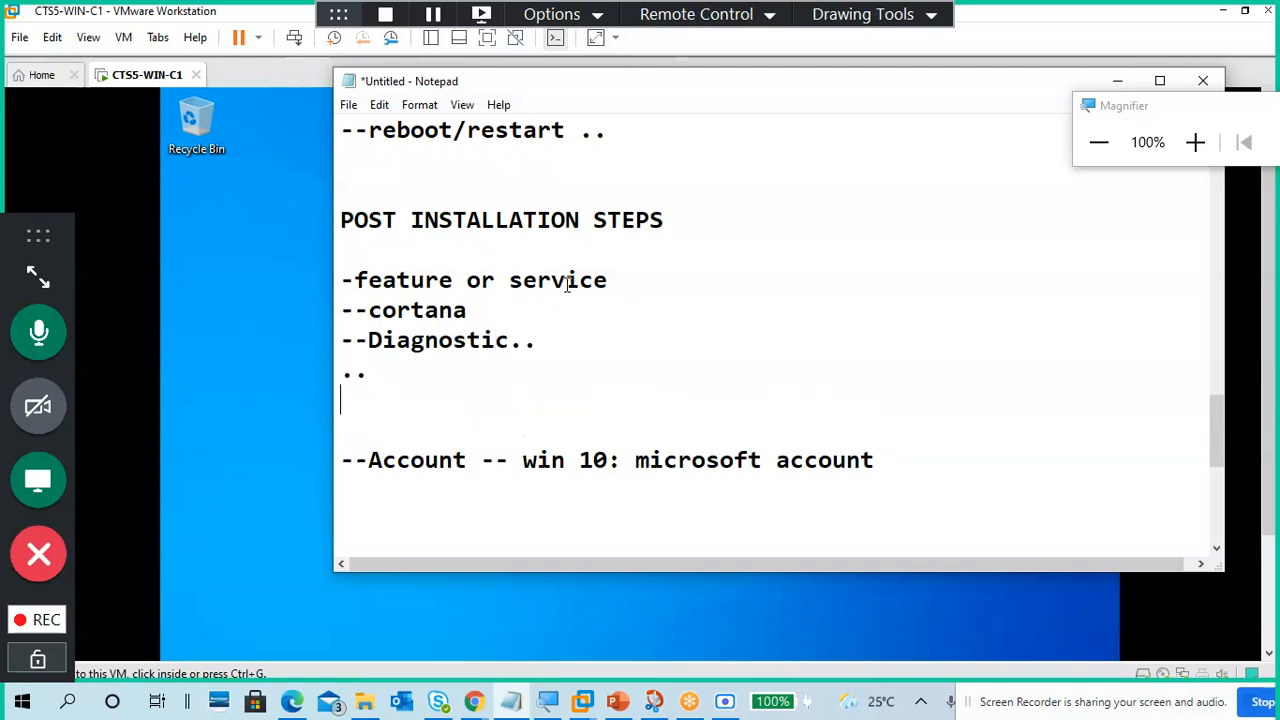
Extend the Account line after "microsoft account" with "or id,Office 365,"
scroll(600, 286, "down", 2)
left_click(481, 280)
left_click(912, 279)
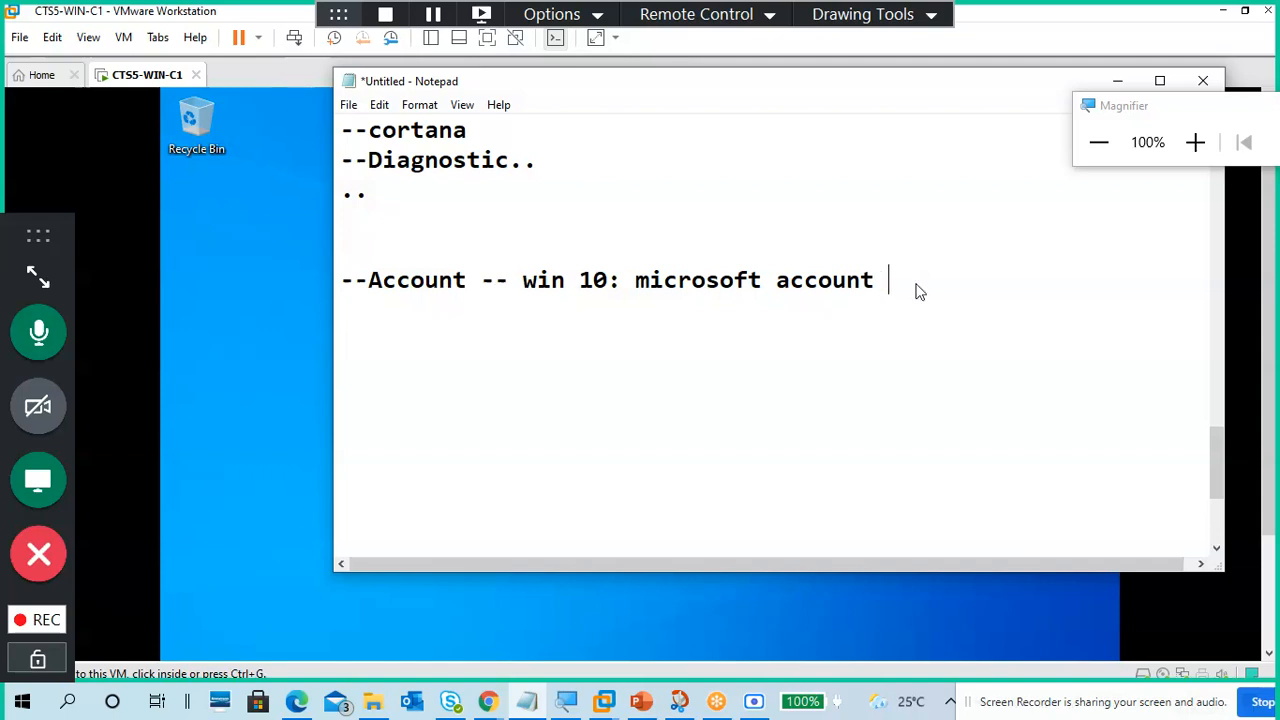
type("or id")
type(",")
type("Off")
type("ice")
type(" 365")
type(",Azur")
type("e")
key("BackSpace")
key("BackSpace")
key("BackSpace")
key("BackSpace")
key("BackSpace")
Add an indented continuation line reading "Work account," below the Account line
key("Return")
key("Tab")
key("Tab")
key("Tab")
type("Work")
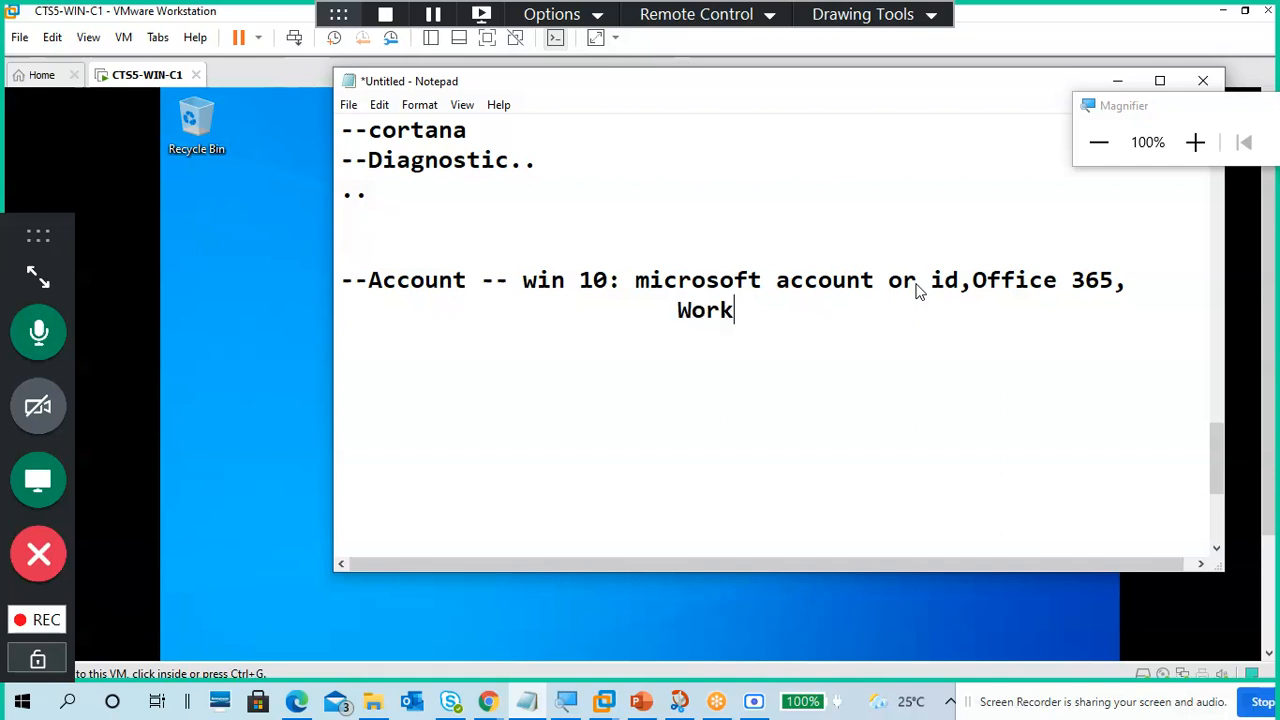
type(" account,")
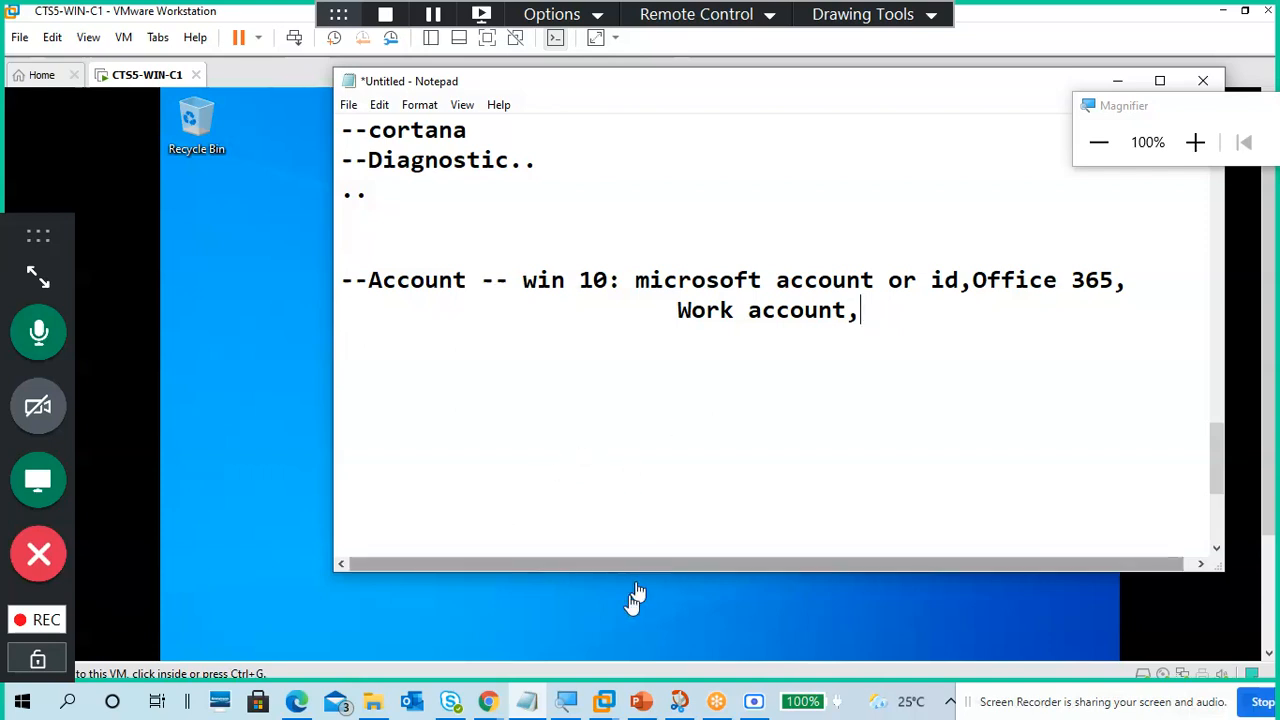
Switch to PowerPoint, examine the signed-in account and subscription information, and return to the notes
left_click(641, 701)
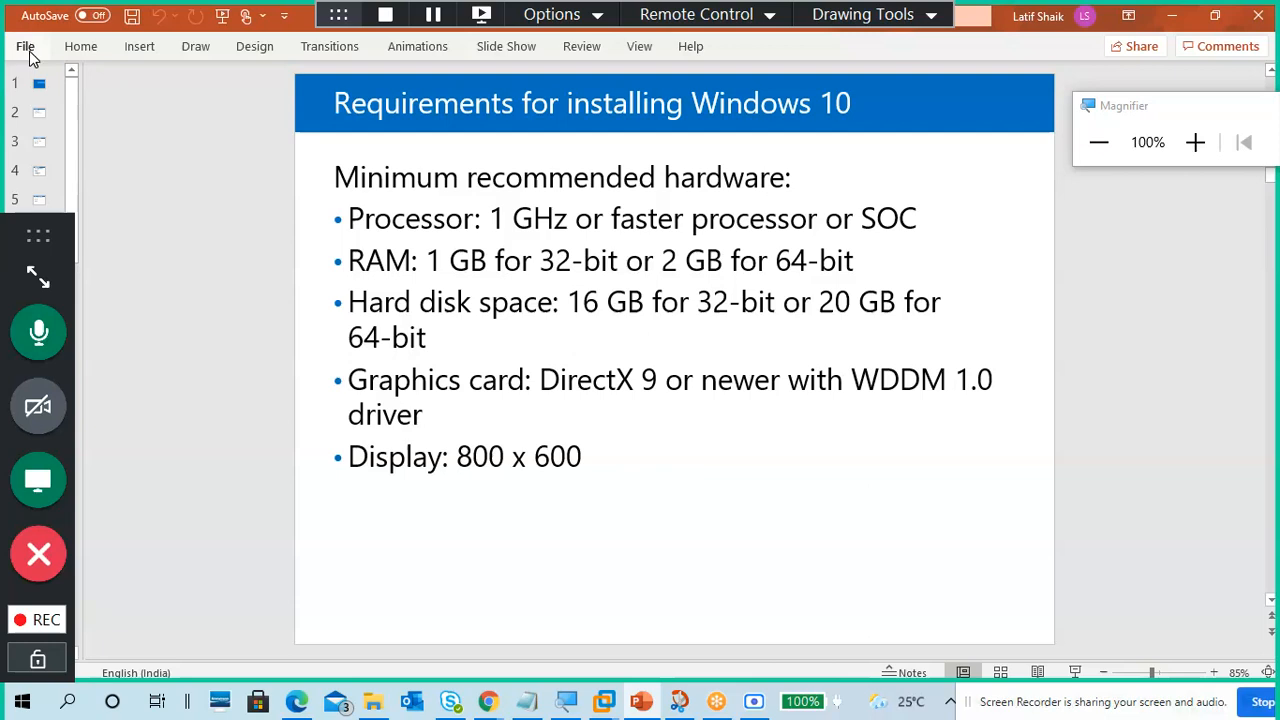
left_click(25, 47)
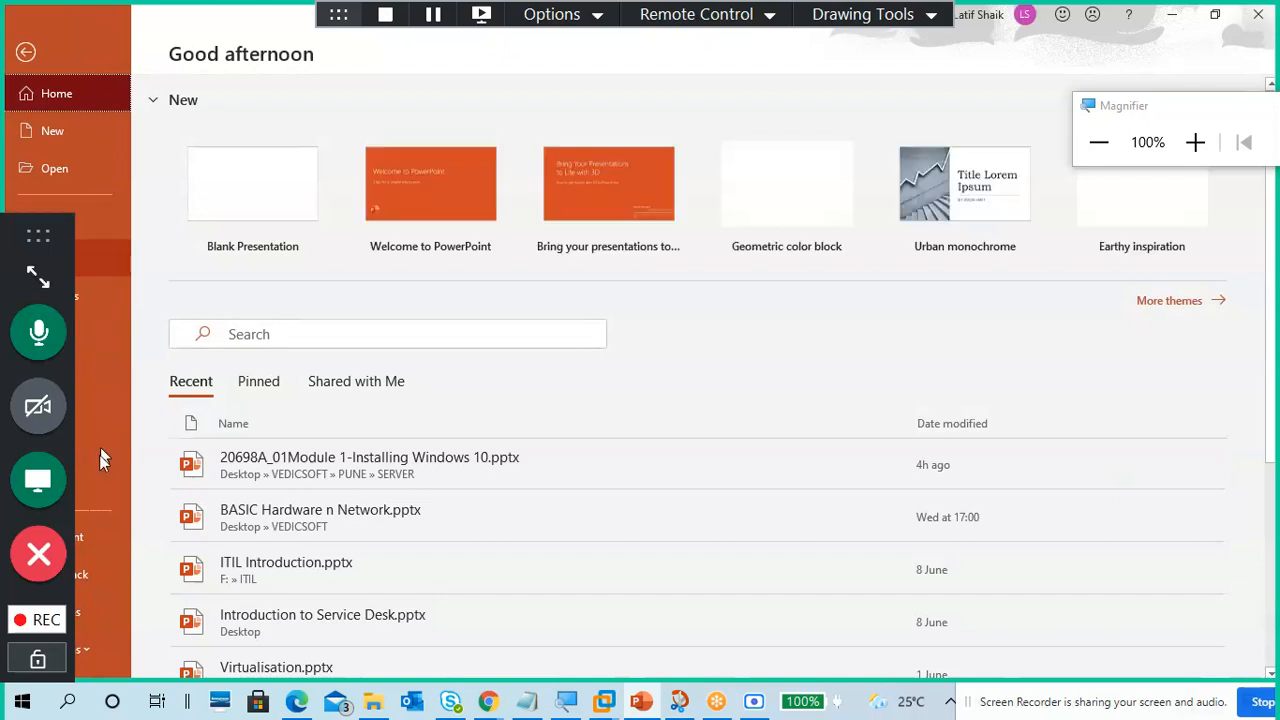
left_click(86, 538)
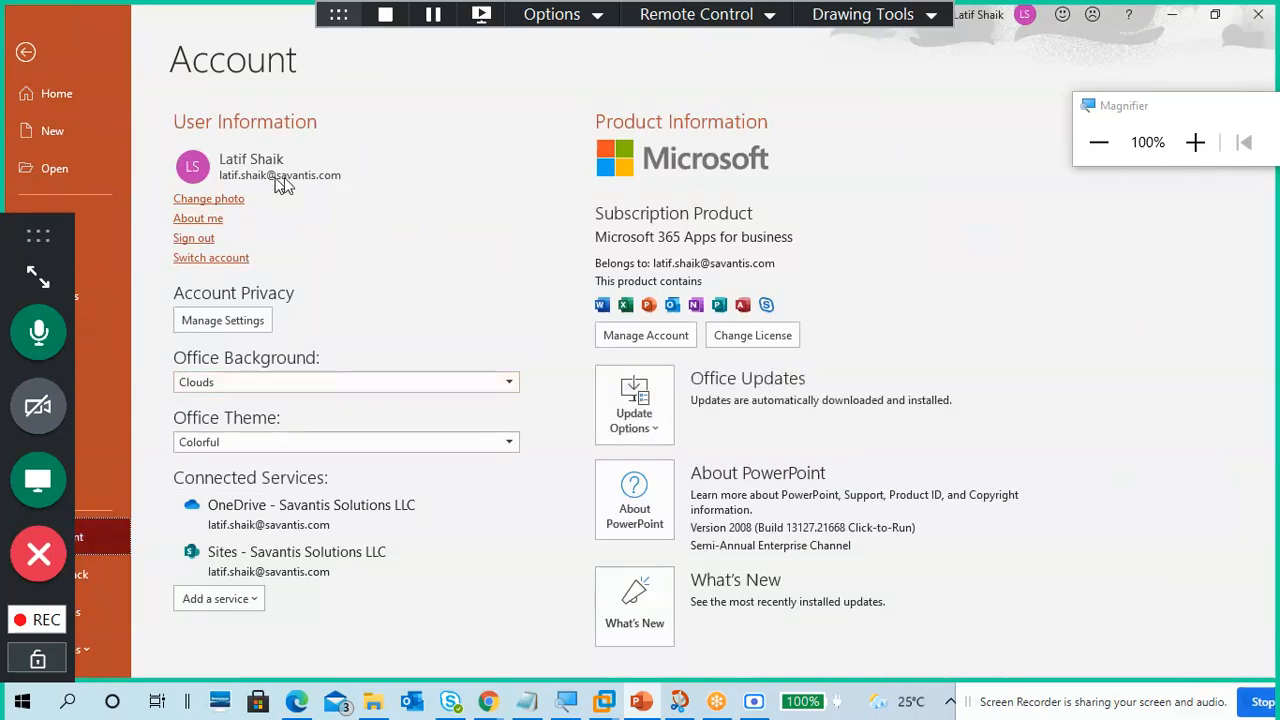
left_click(1195, 142)
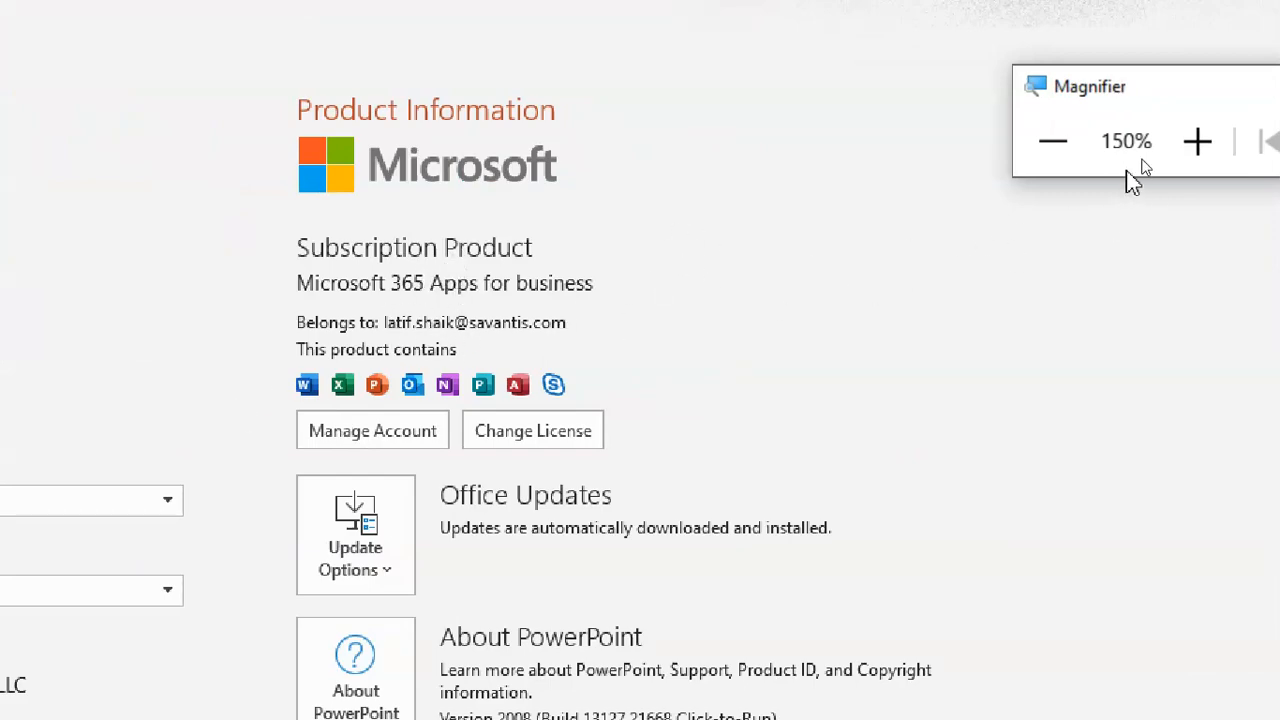
left_click(1055, 148)
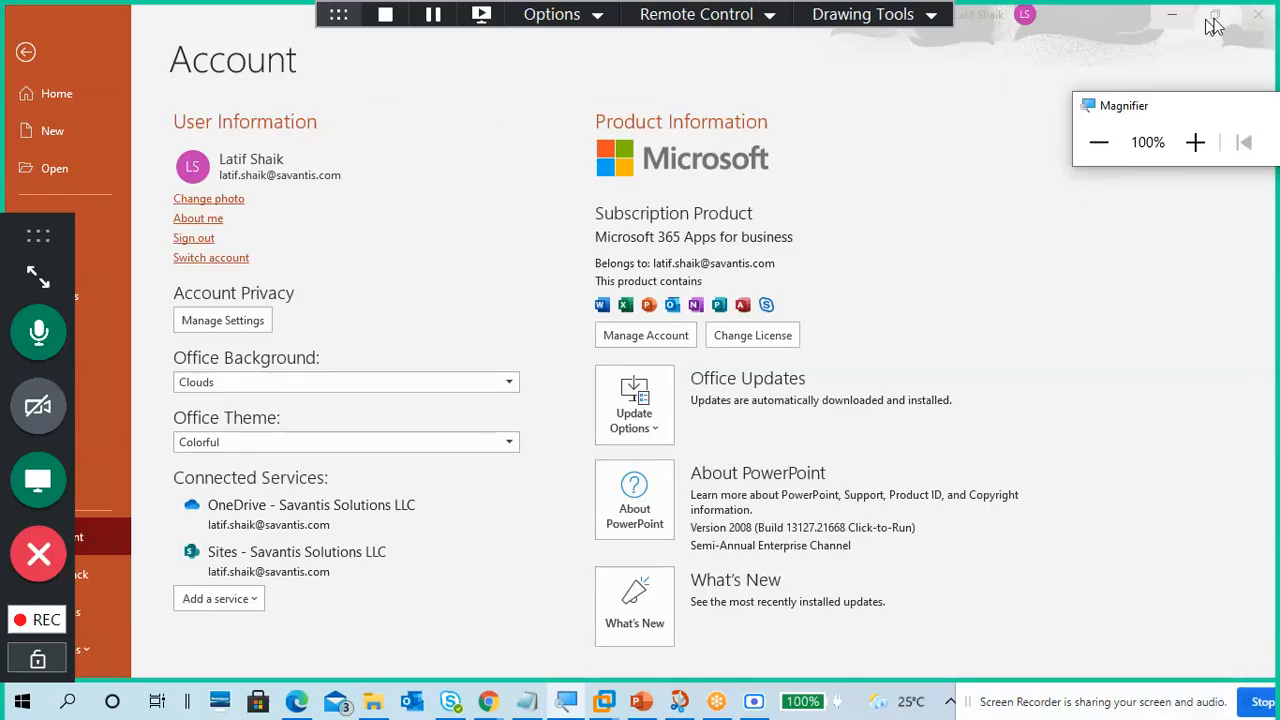
left_click(30, 57)
left_click(30, 57)
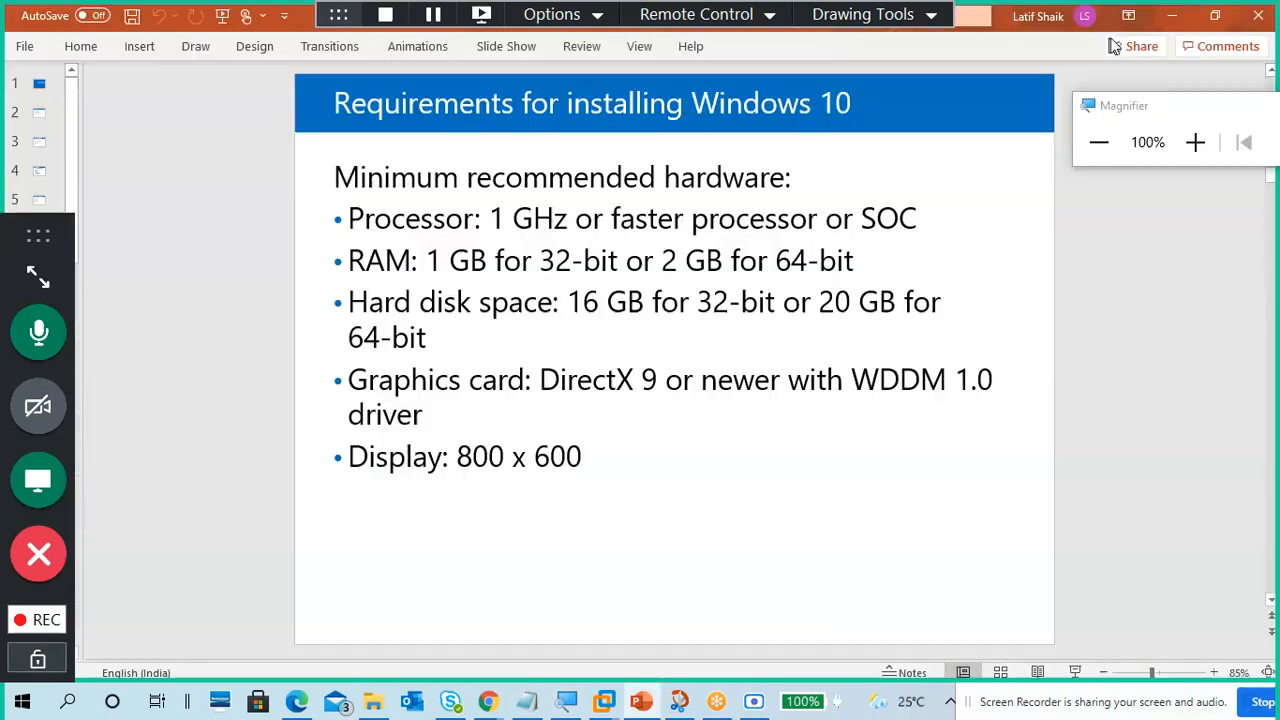
left_click(1172, 15)
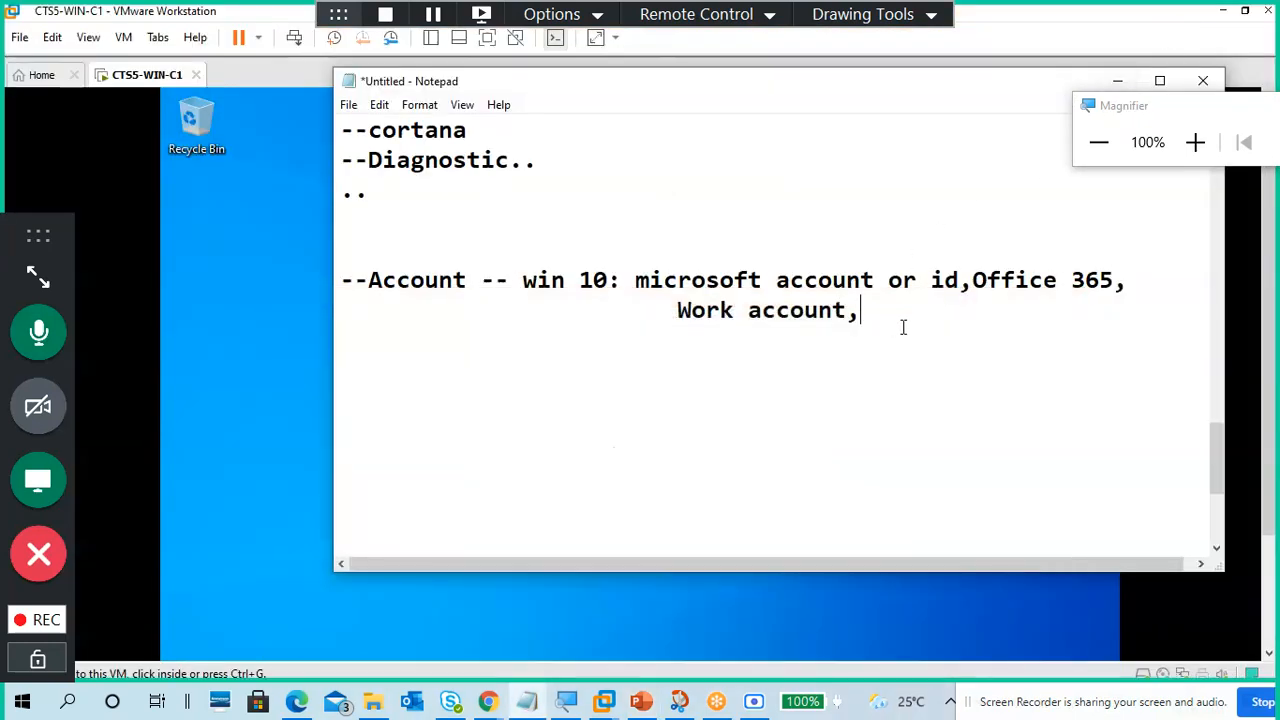
Append "School" to the Work account line and, after a blank line, start an indented entry reading "--win 10:"
type("School")
key("Return")
key("Return")
key("Tab")
type("-- win")
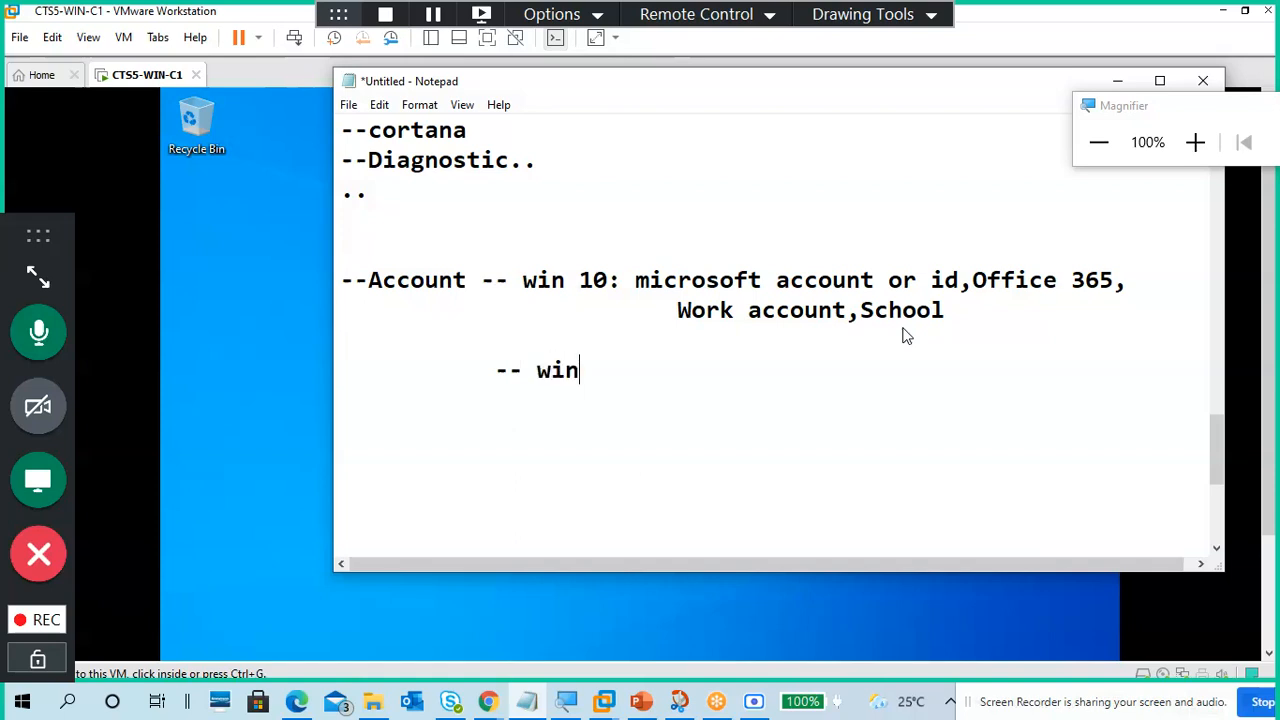
type(" 10 :")
key("Left")
key("Left")
key("Left")
key("Left")
key("Left")
key("BackSpace")
key("Right")
key("Right")
key("Right")
key("Right")
key("Right")
key("Right")
key("Right")
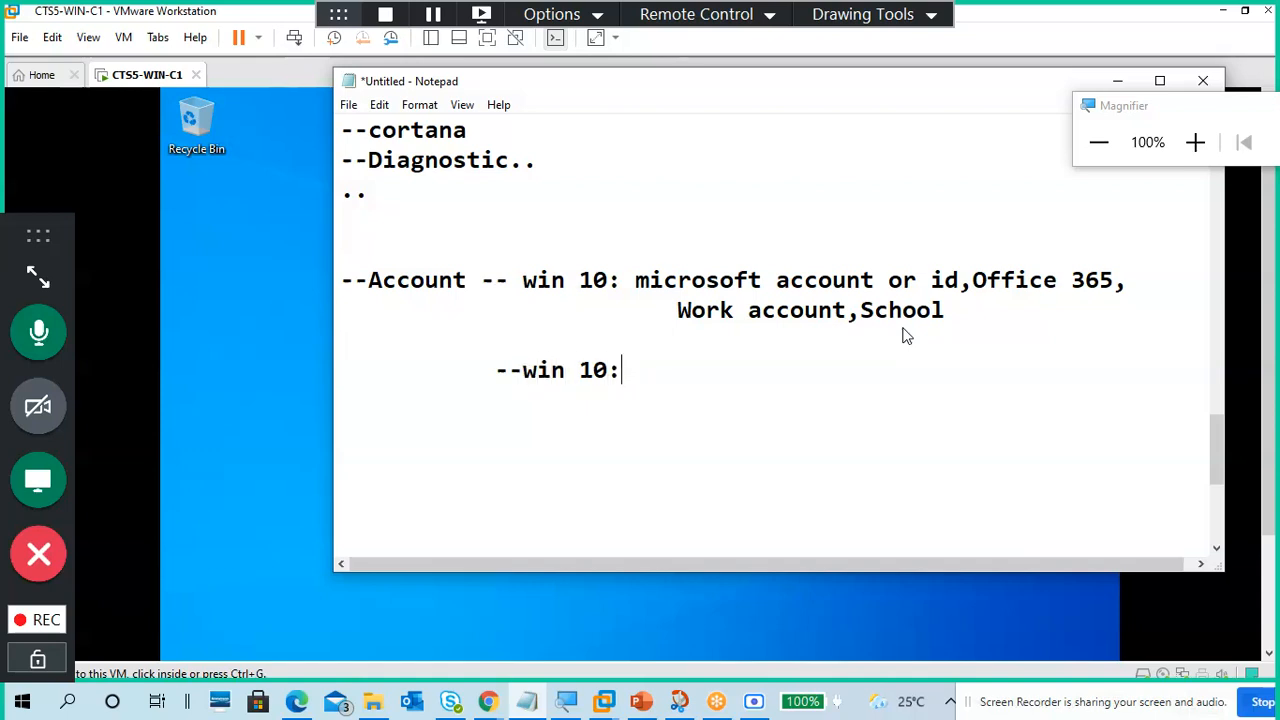
Complete the second win 10 entry with "Local account" and add an indented "--domain join" line beneath it
type("Local a")
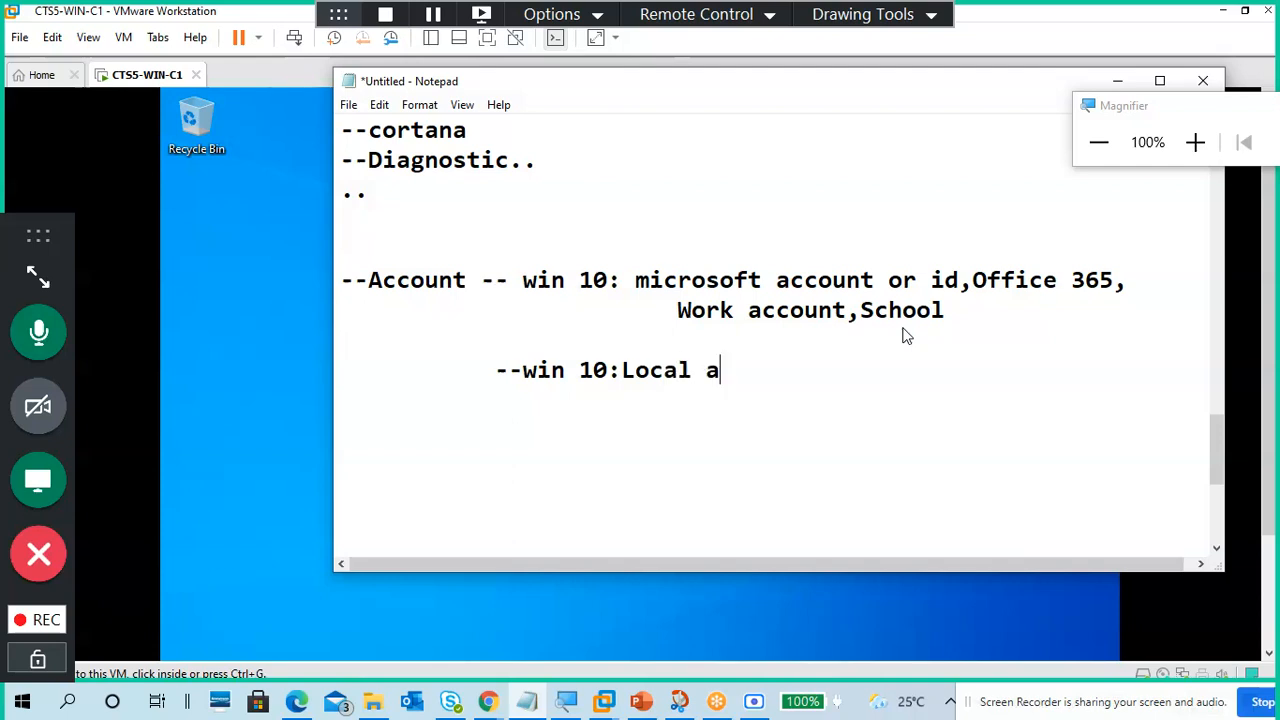
type("ccount")
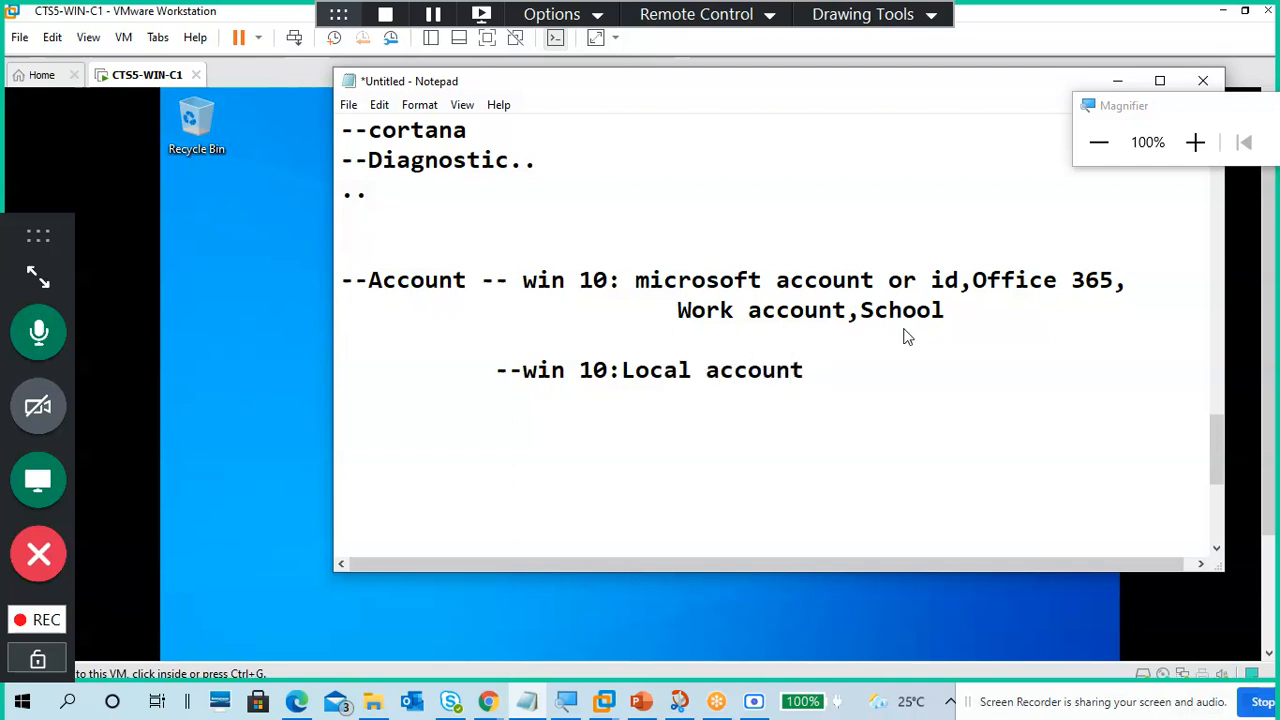
key("Tab")
key("Tab")
type("--domain ")
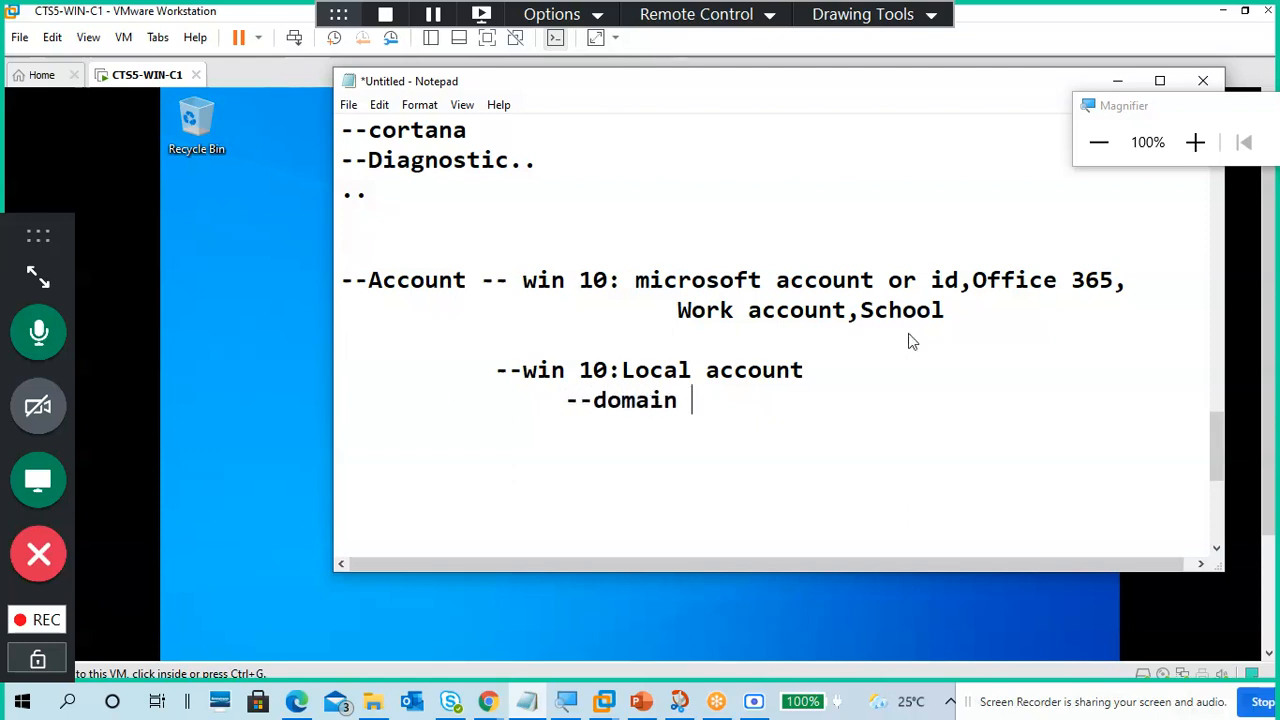
type("join")
Add an indented line "--3 secuirty question" below the domain join line
left_click_drag(818, 372, 622, 372)
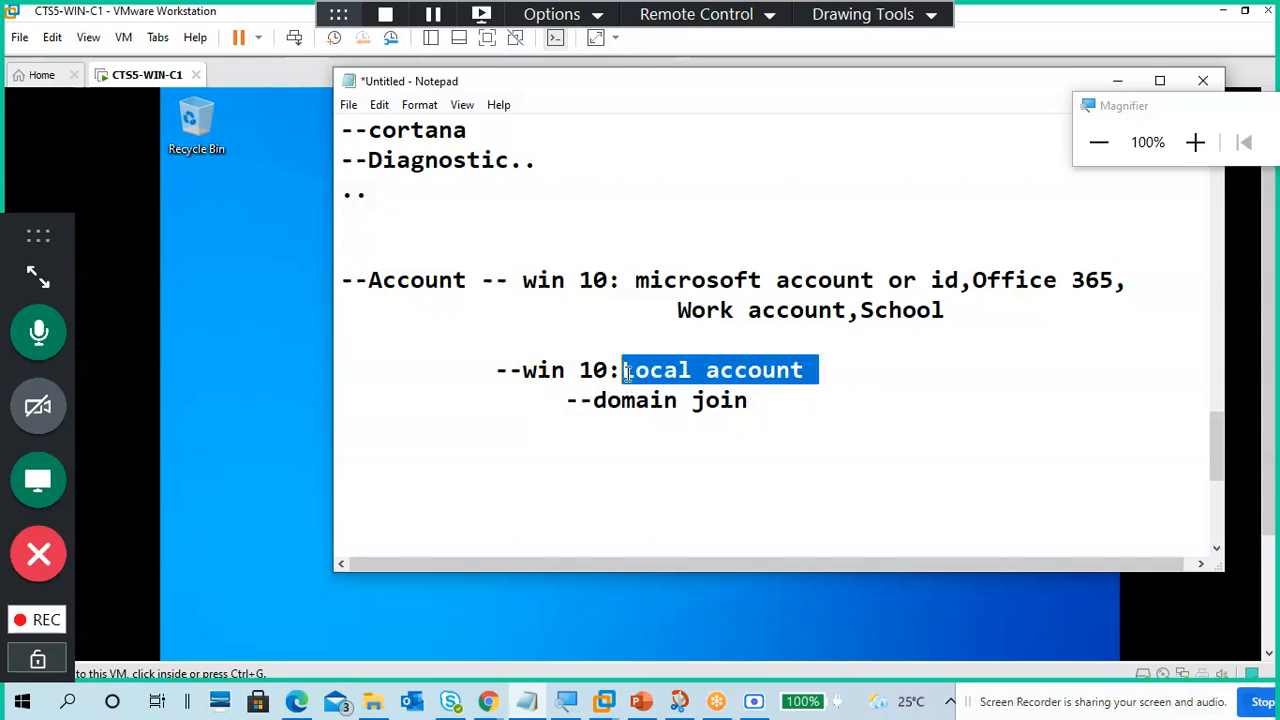
left_click(780, 425)
key("Return")
key("Tab")
type("--")
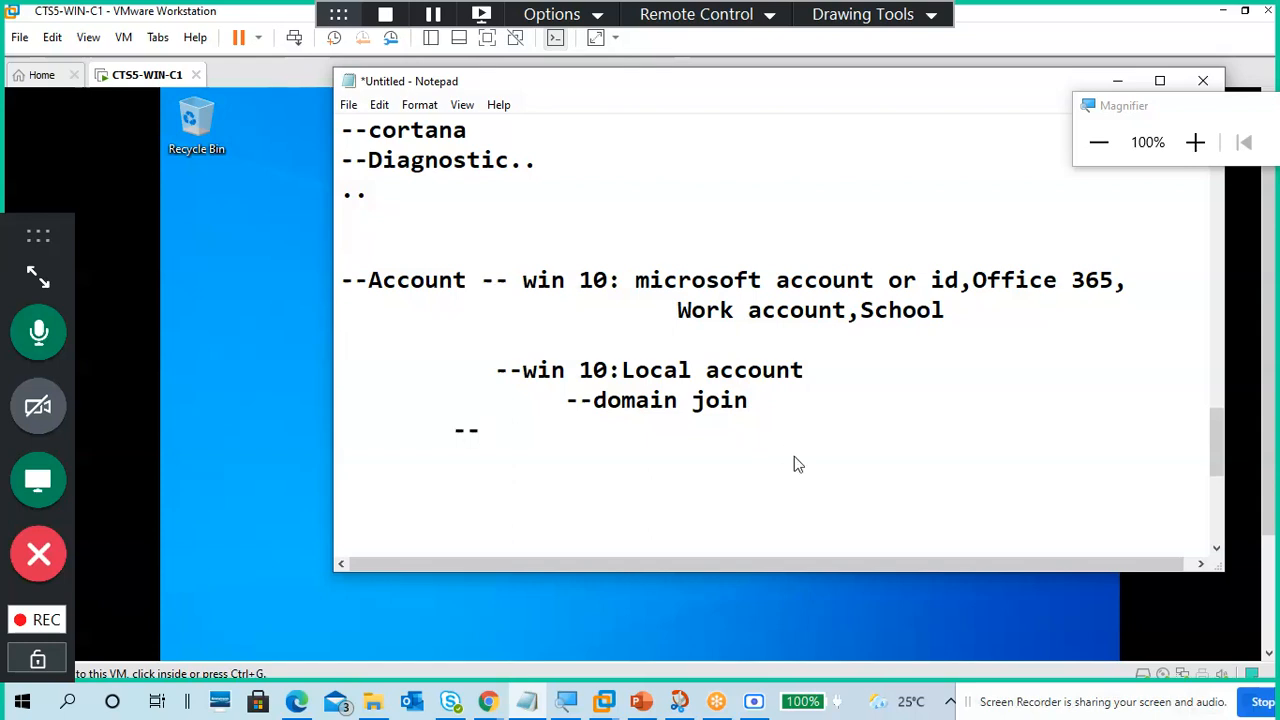
type("3 secuirty")
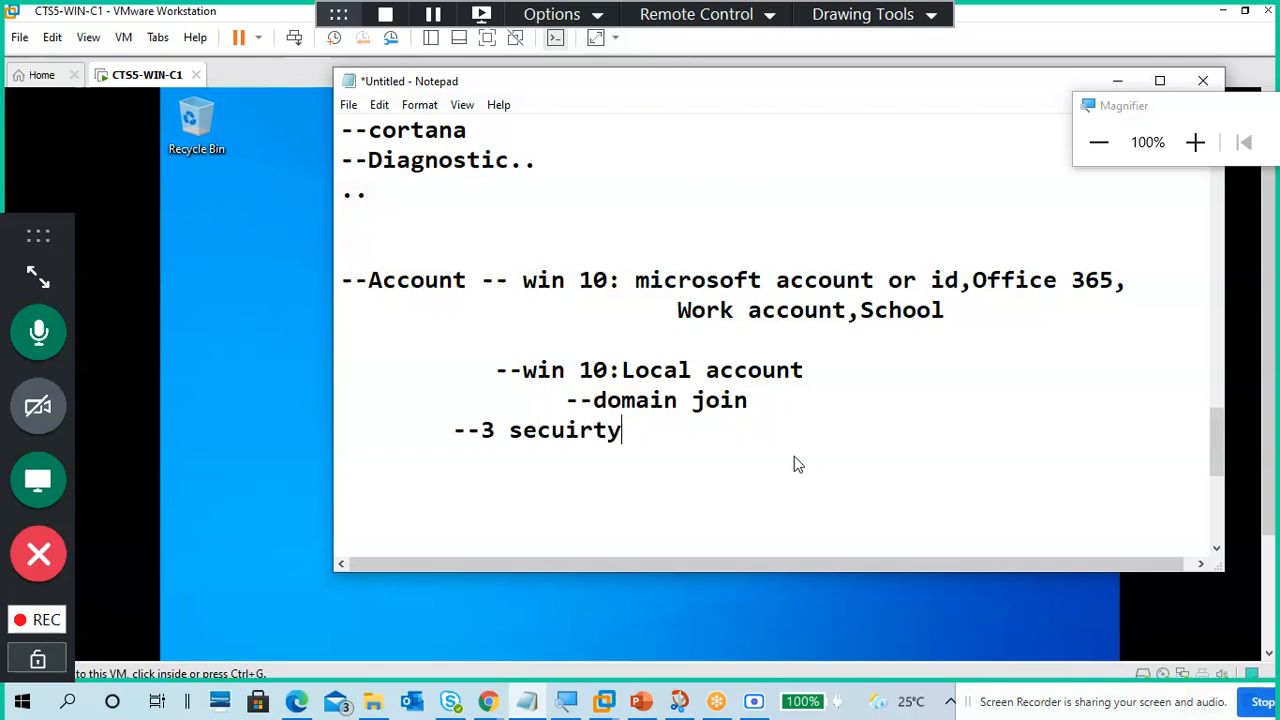
type(" question")
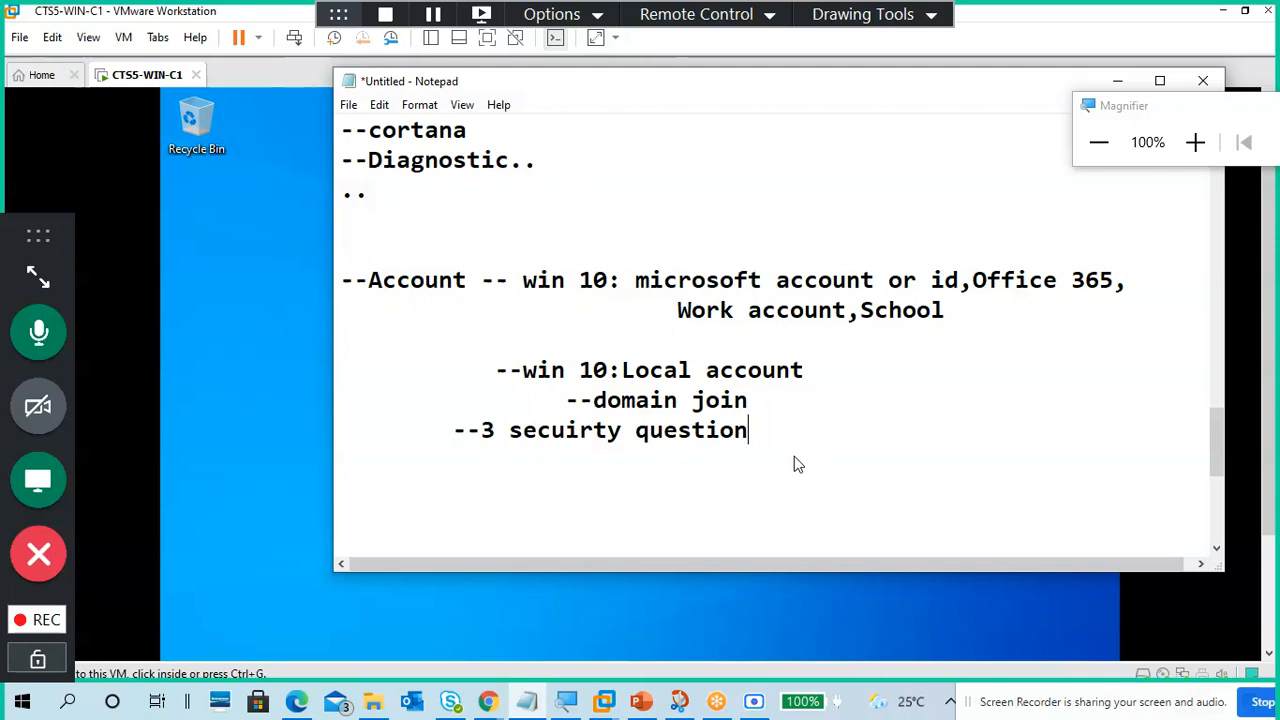
Highlight the Local account text and the Microsoft, Office 365, work and school account text to compare the sign-in options
left_click_drag(846, 375, 617, 365)
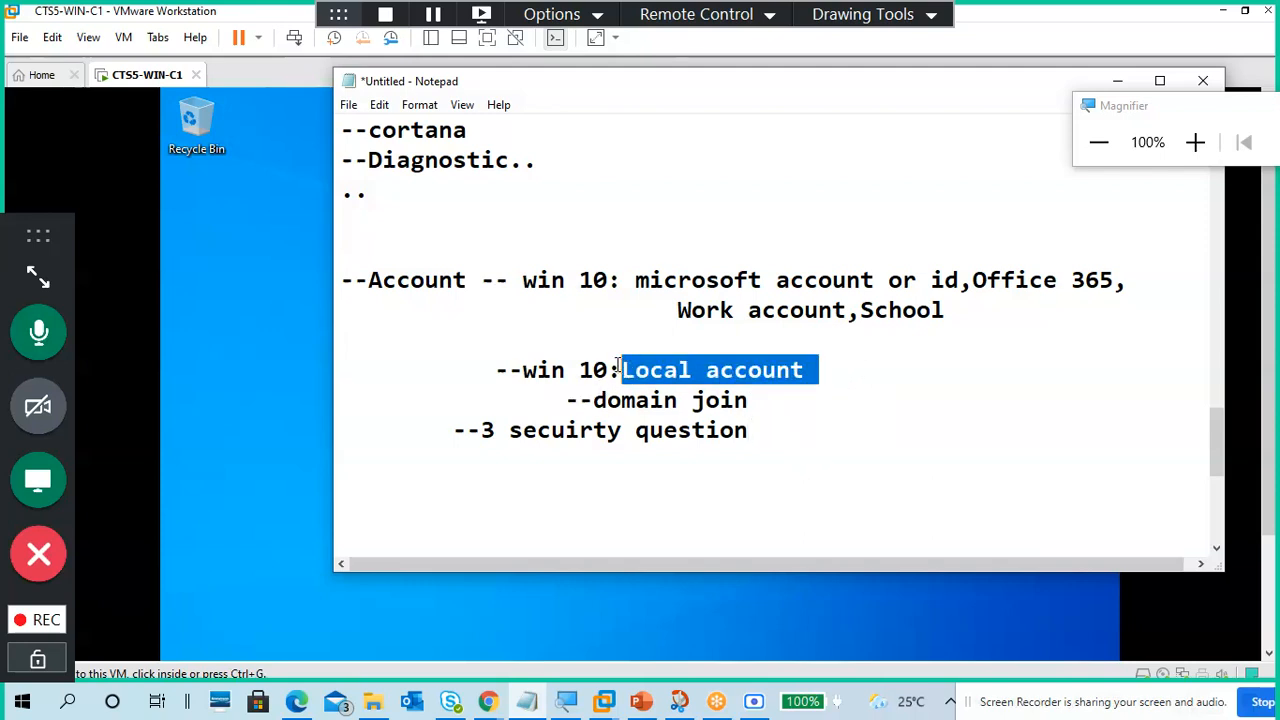
left_click(763, 409)
left_click_drag(822, 370, 622, 366)
left_click(636, 278)
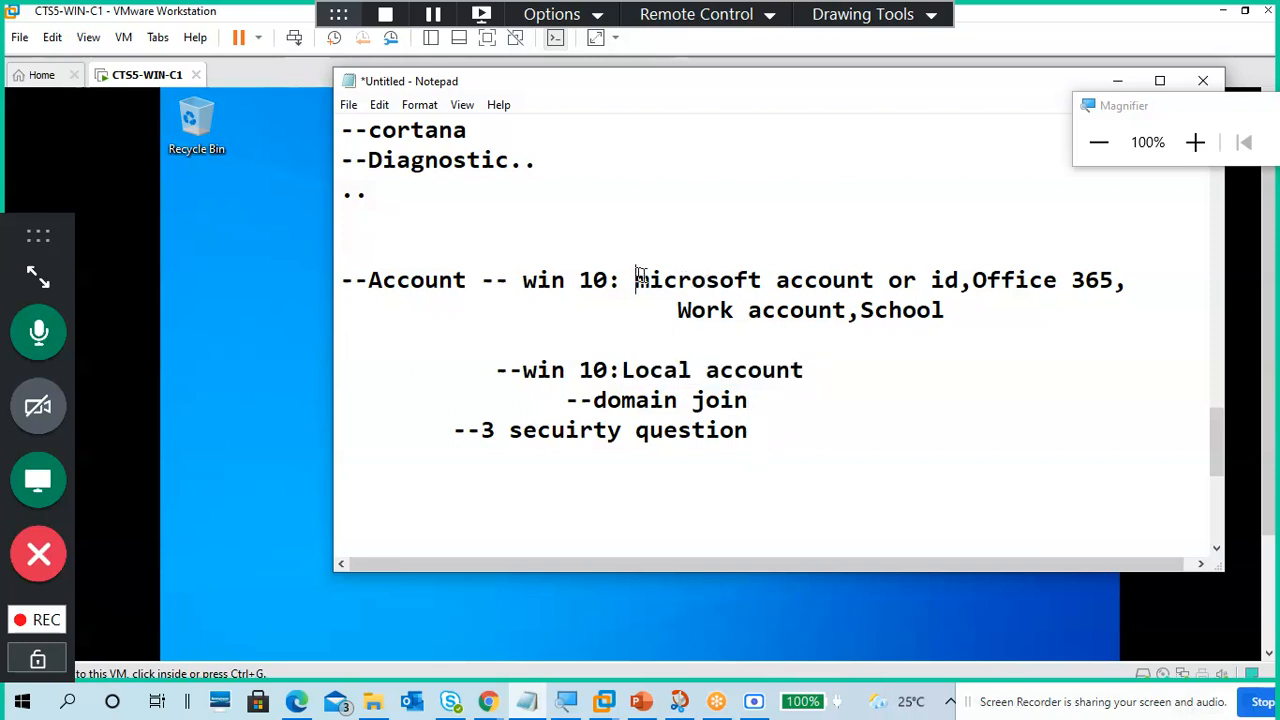
left_click_drag(636, 278, 951, 329)
left_click_drag(622, 370, 808, 371)
Add the line "--After installation Of Windows OS" below the security question line, separated by a blank line
left_click(800, 449)
key("Return")
scroll(814, 420, "down", 1)
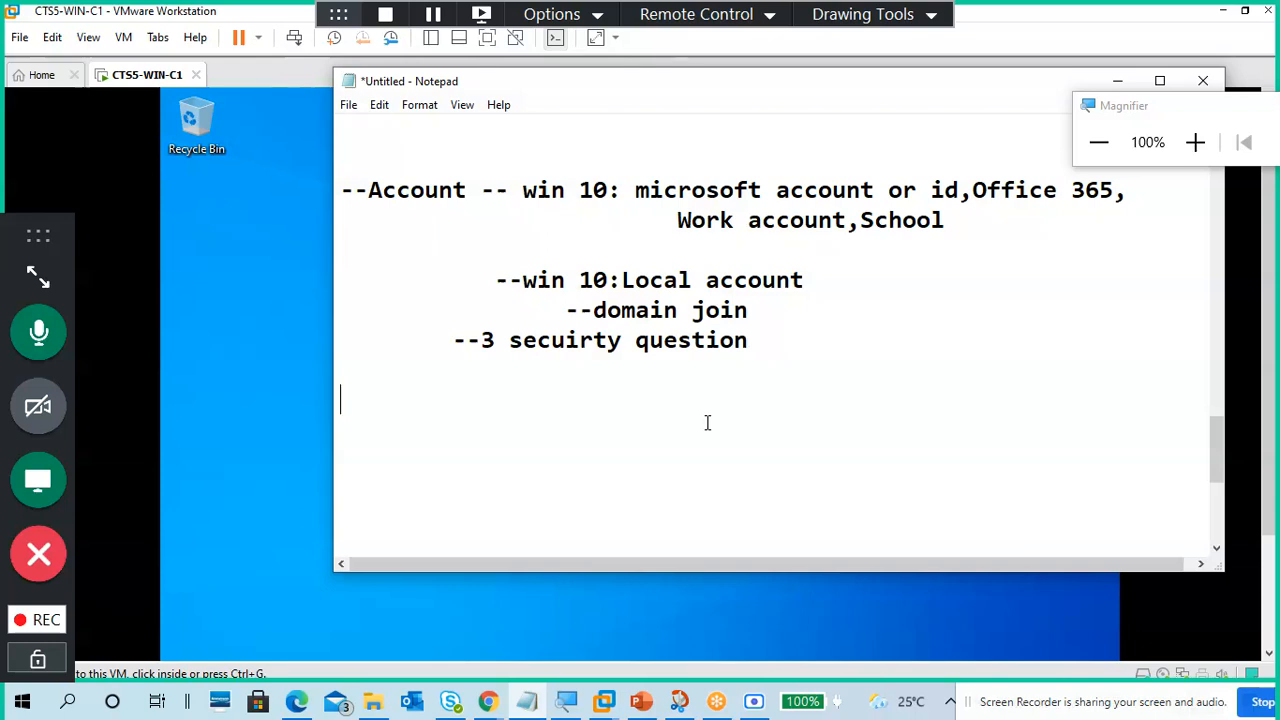
key("Return")
type("--")
left_click(1117, 81)
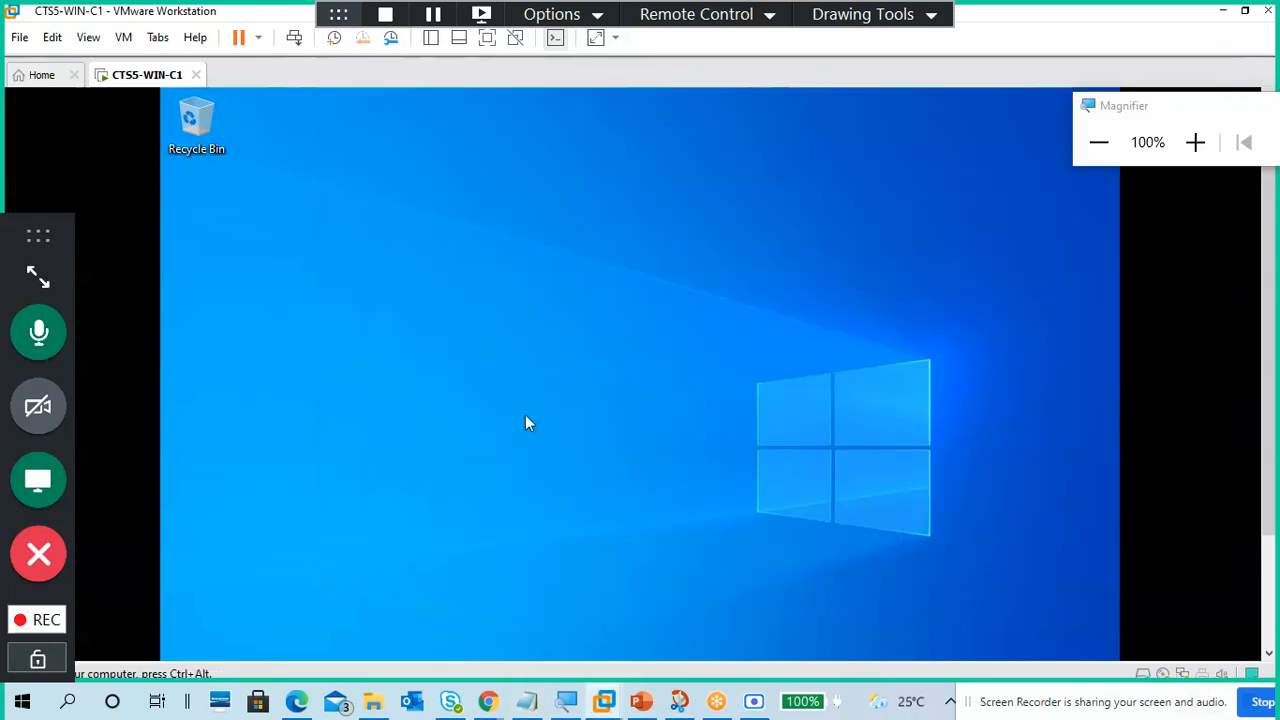
left_click(530, 703)
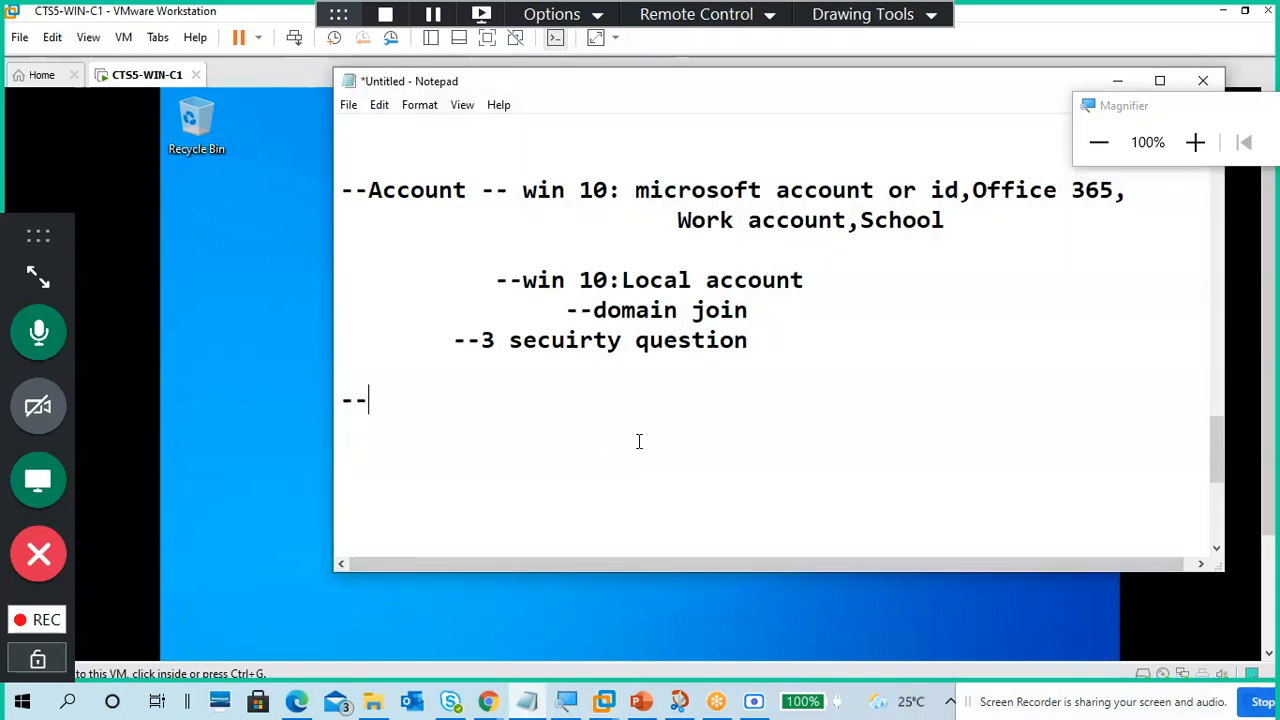
type("fterinsta")
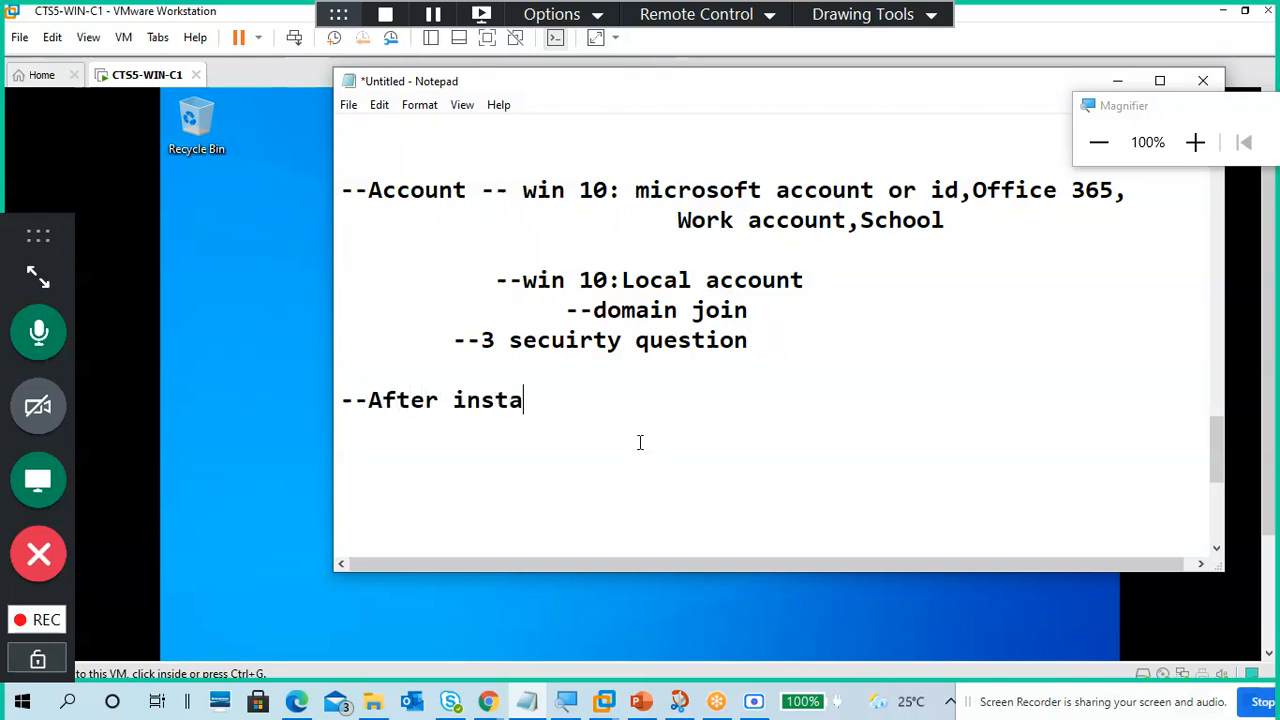
type("ll ation Of Windows OS")
Add the entry "--Install Driver" after a blank line beneath the after-installation heading
key("Return")
key("Return")
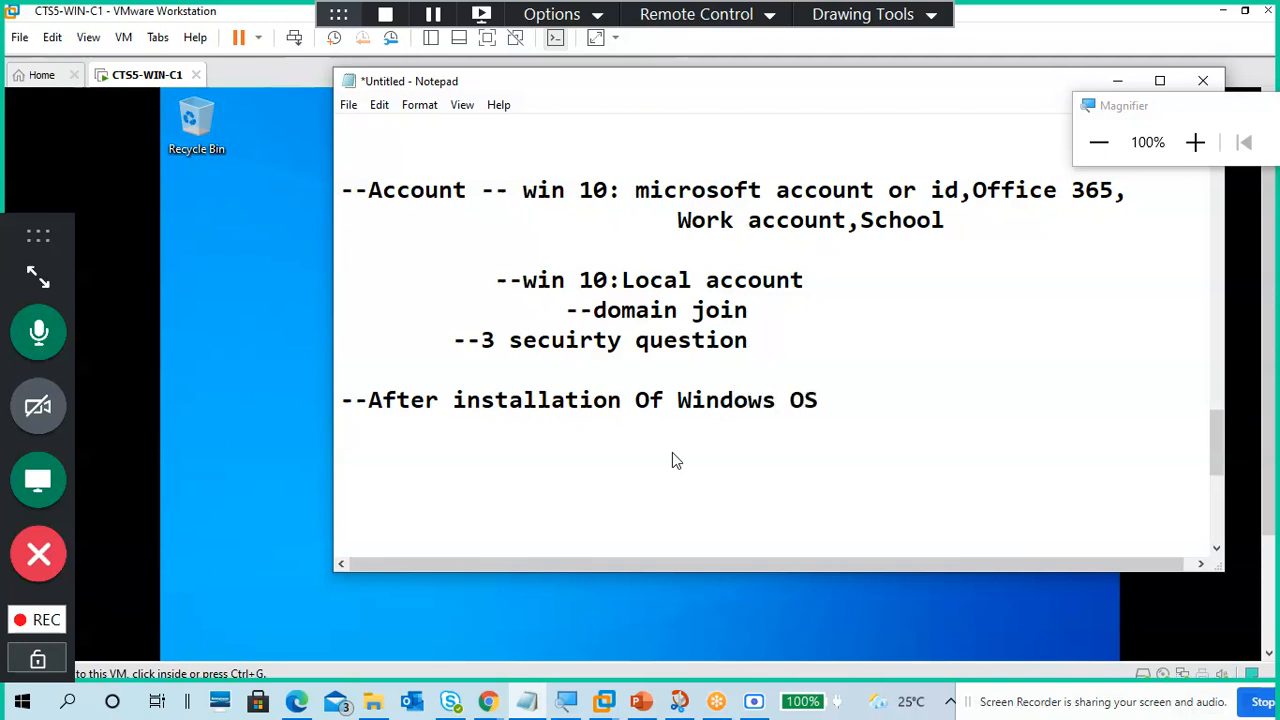
type("--Install ")
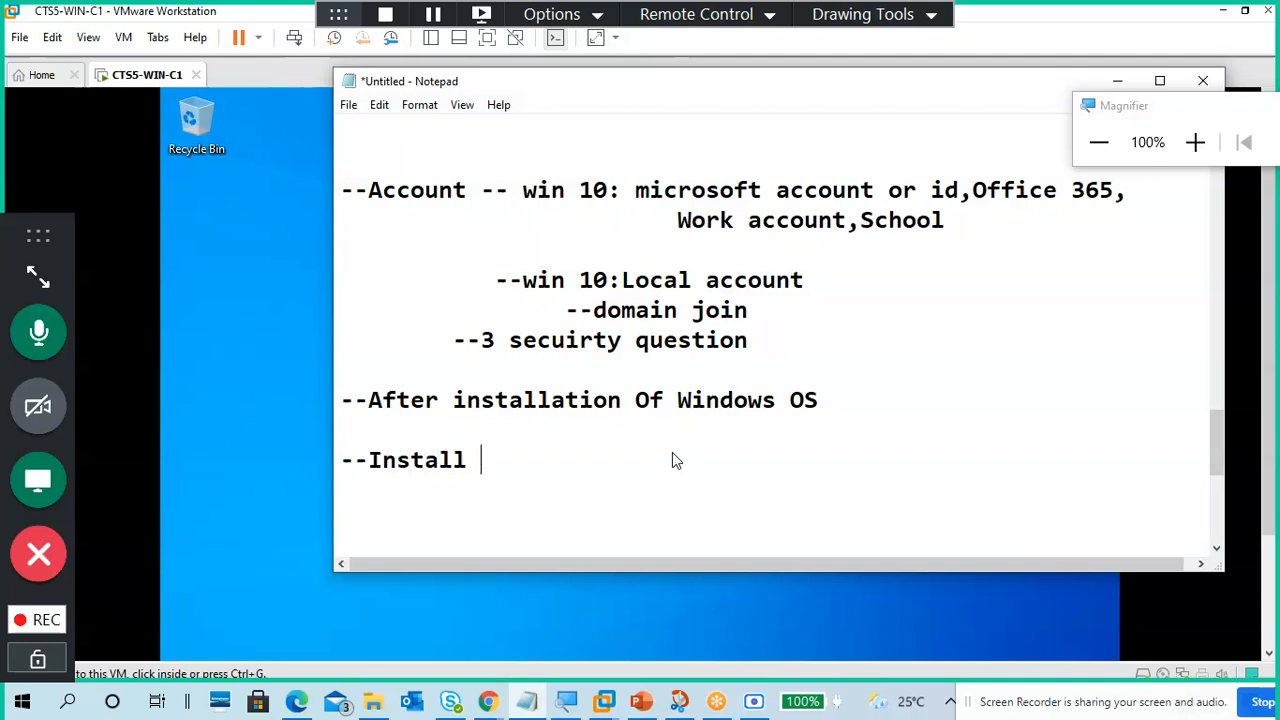
type("Driver")
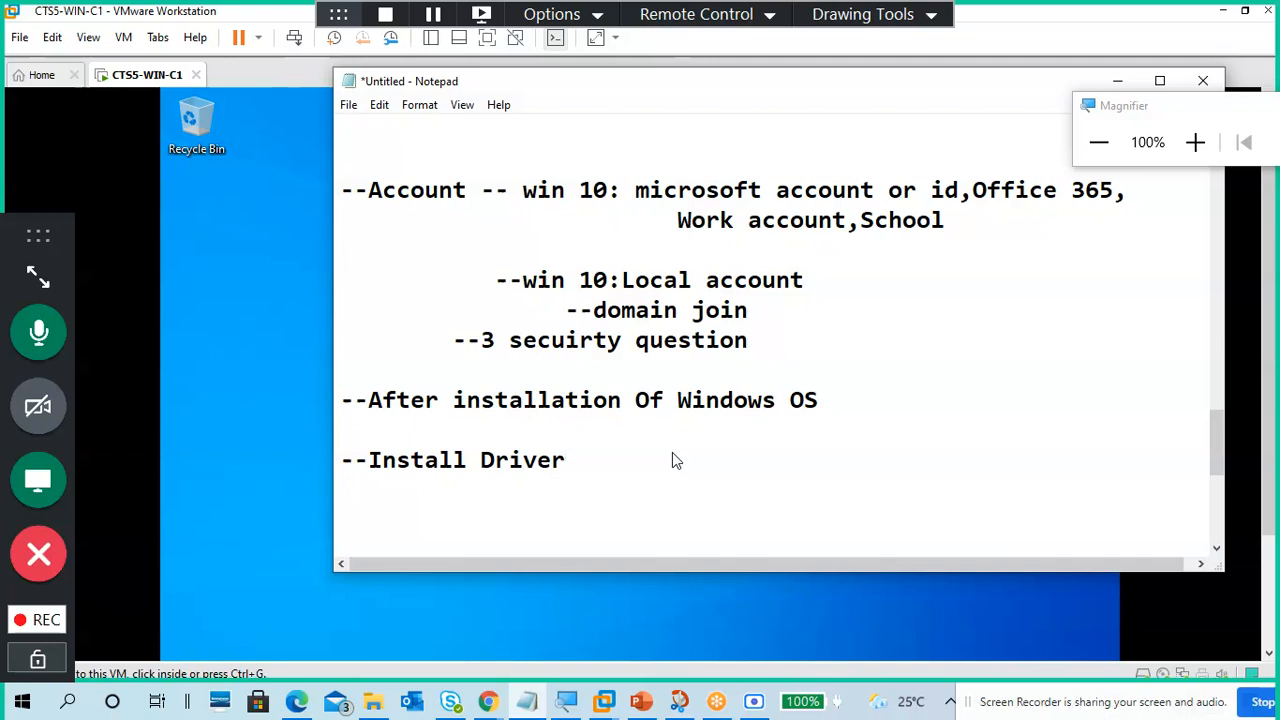
Extend the "--Install Driver" line with "-Network driver, Audio,Video,Chip set ..." and begin a new line below it
type(" ,")
key("BackSpace")
key("BackSpace")
type("-Network driver")
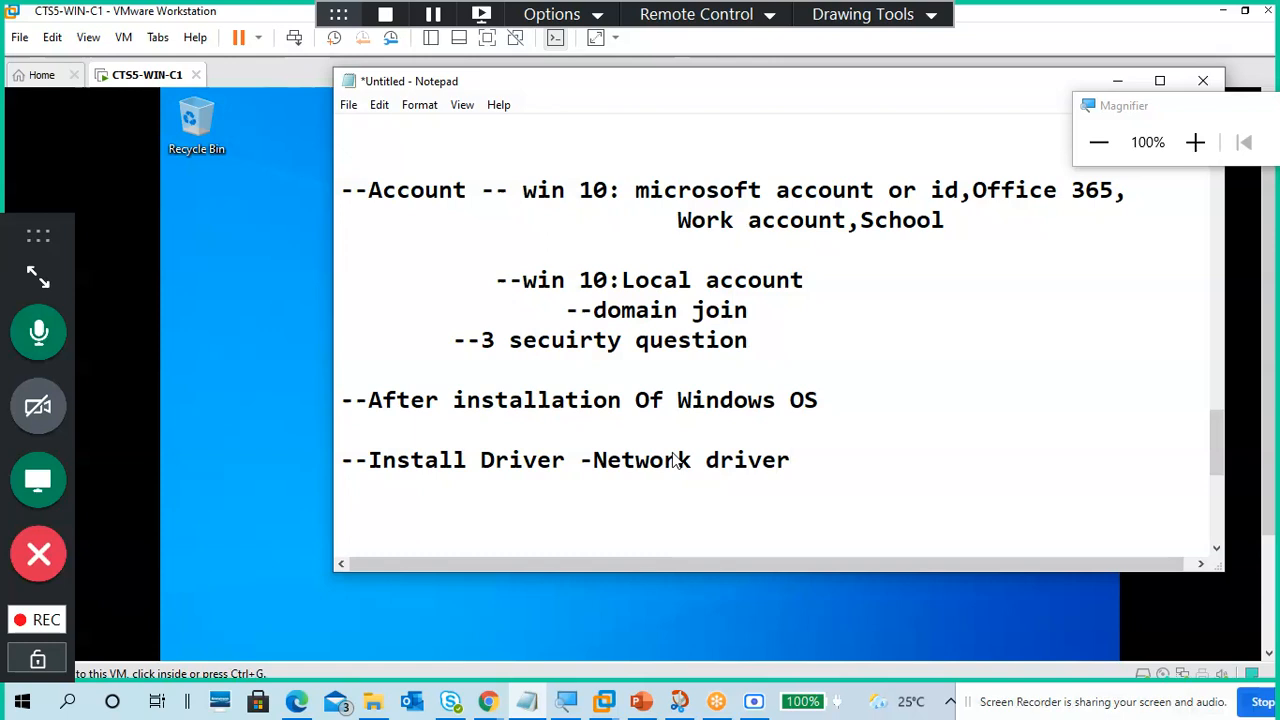
type(", Audio,V")
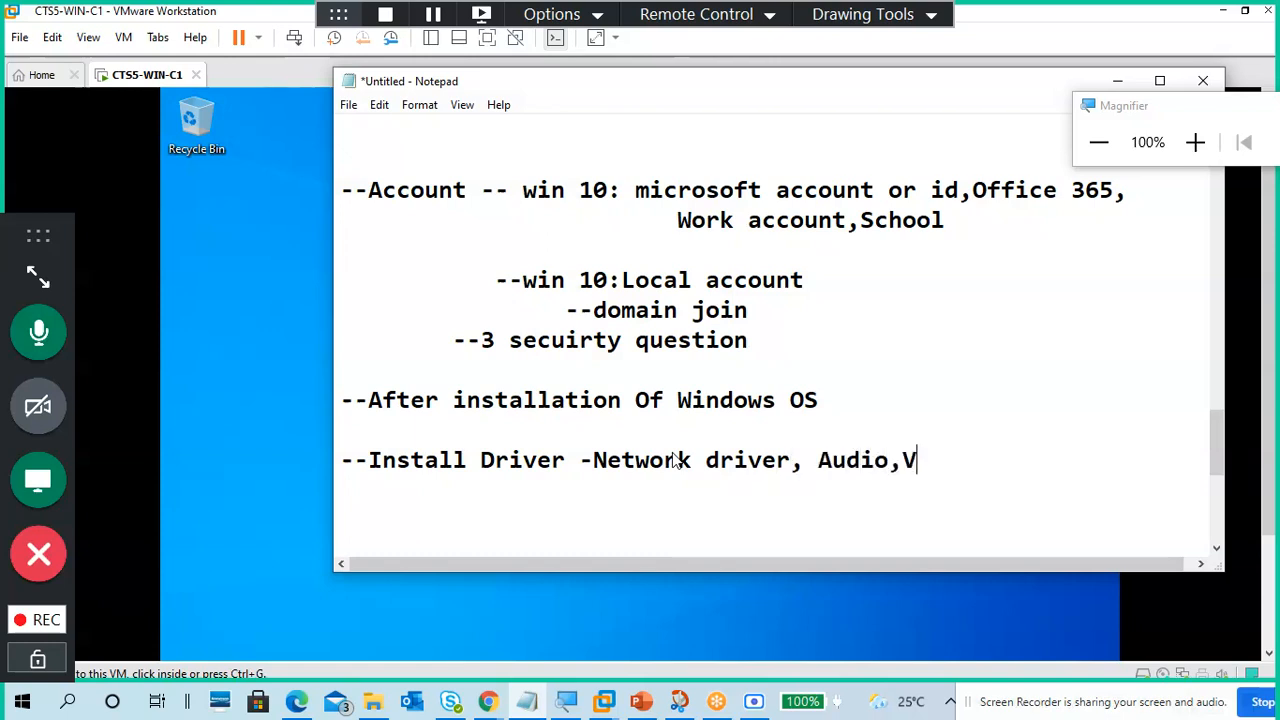
type("ideo ...")
key("BackSpace")
key("BackSpace")
key("BackSpace")
key("BackSpace")
type(",Chip ")
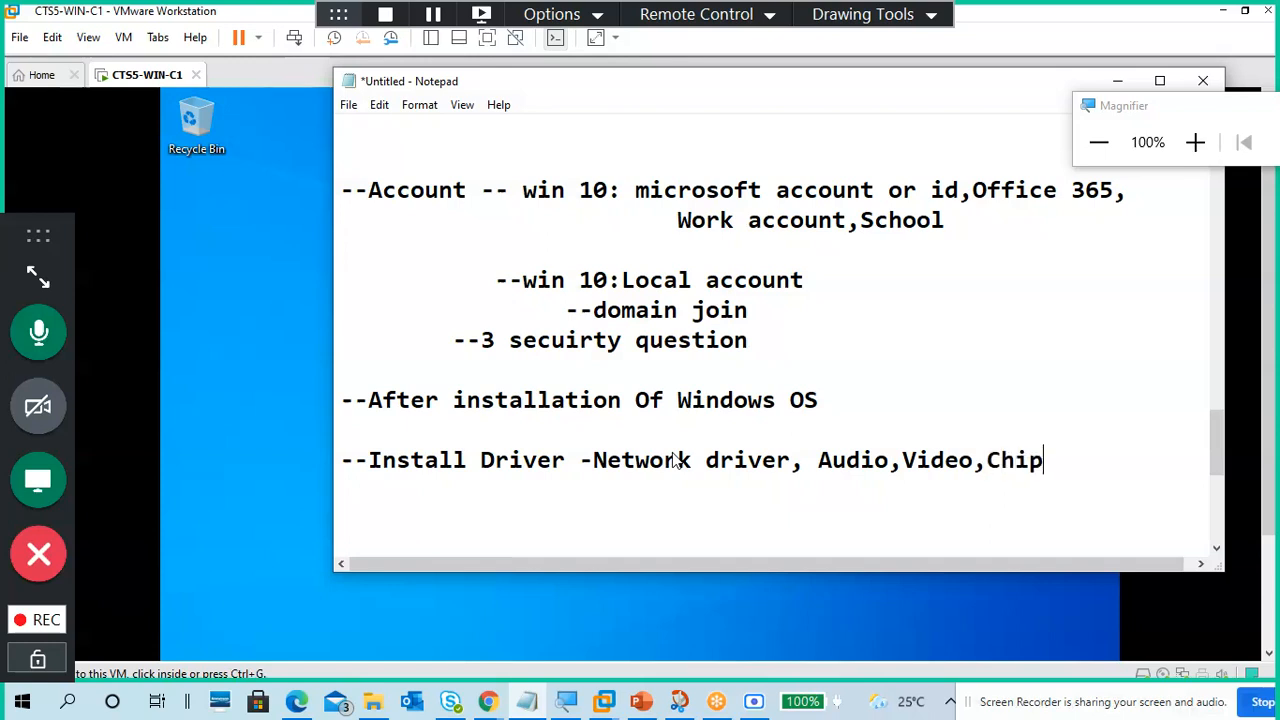
type("set ...")
key("Return")
Add the entry "--Connect Internet --" directly below the driver line
scroll(755, 425, "down", 2)
left_click_drag(806, 280, 584, 292)
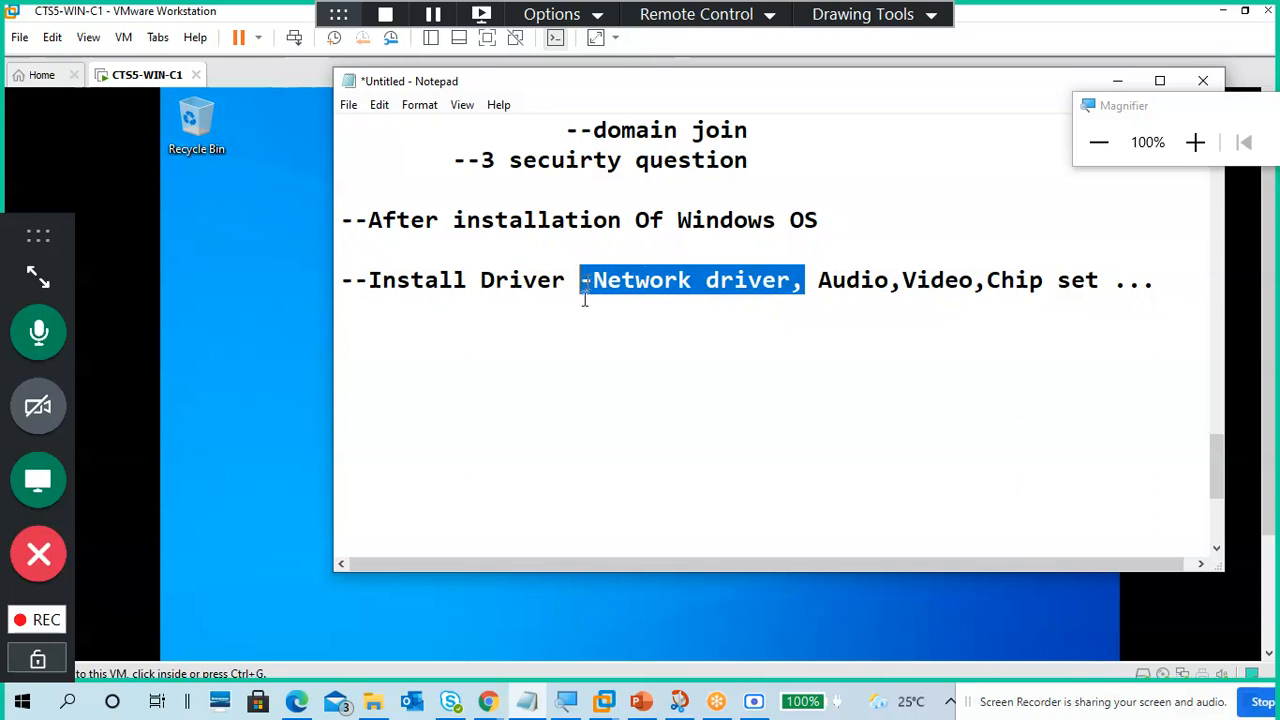
left_click(578, 320)
type("--")
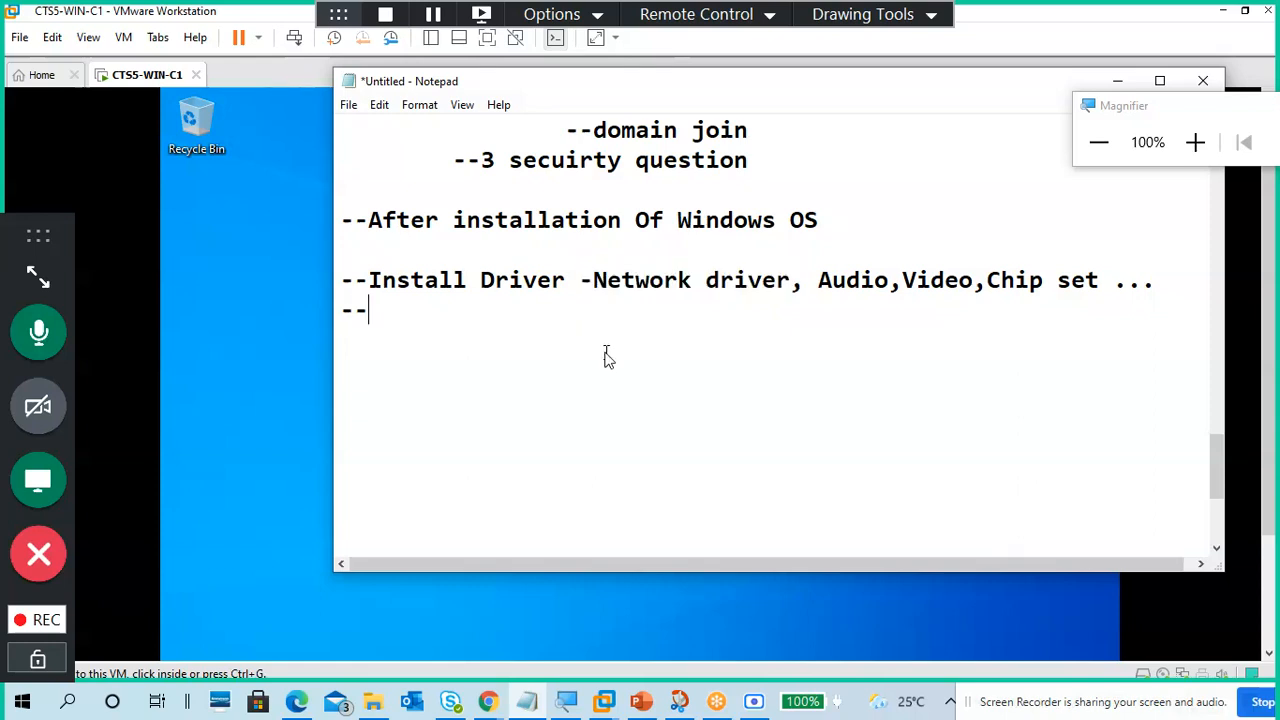
type("N")
key("BackSpace")
type("Internet --")
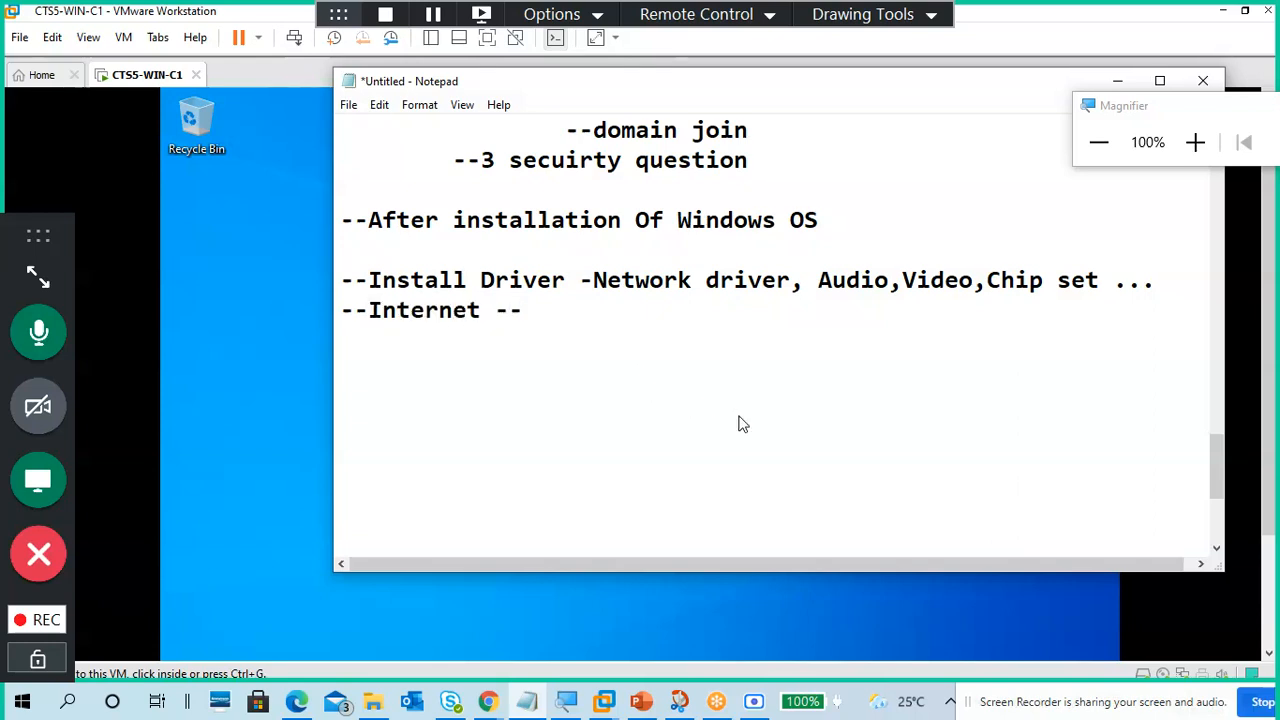
left_click(367, 313)
type("Connect")
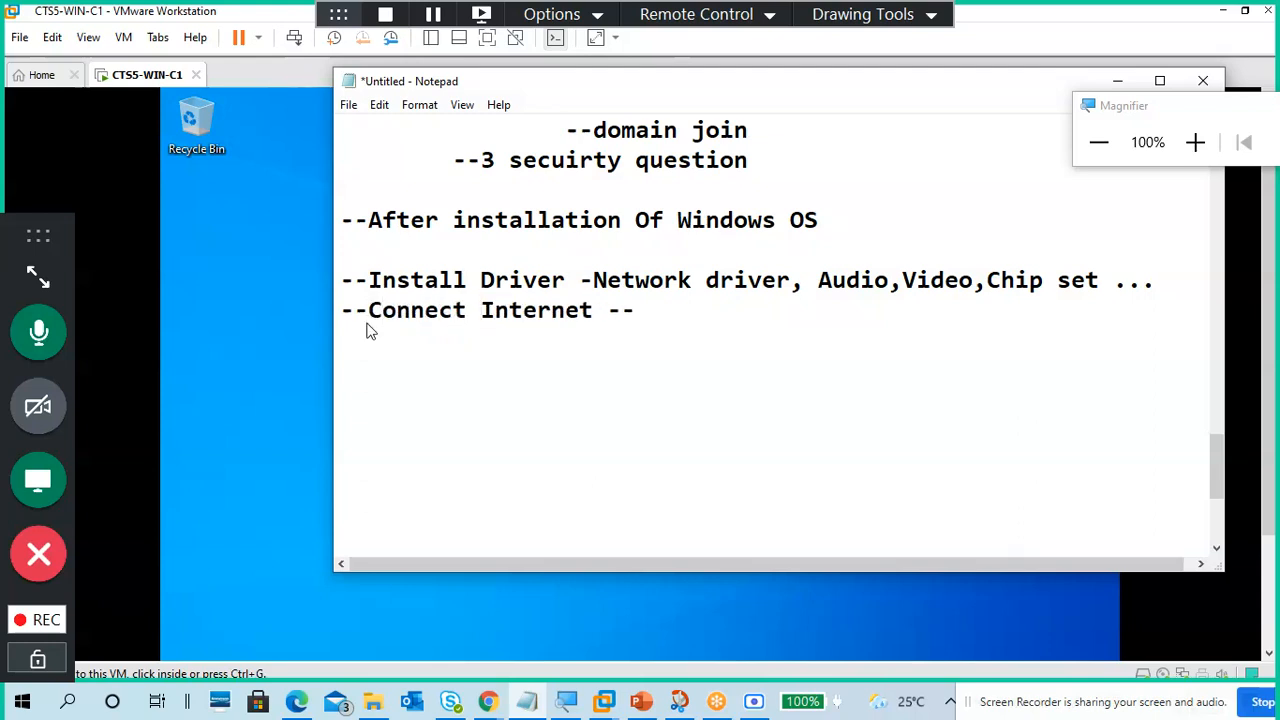
Replace the trailing dashes of the Connect Internet entry with "-Update Windows defender" and start an indented line beneath it
left_click(718, 324)
key("BackSpace")
key("BackSpace")
key("BackSpace")
type("-Update ")
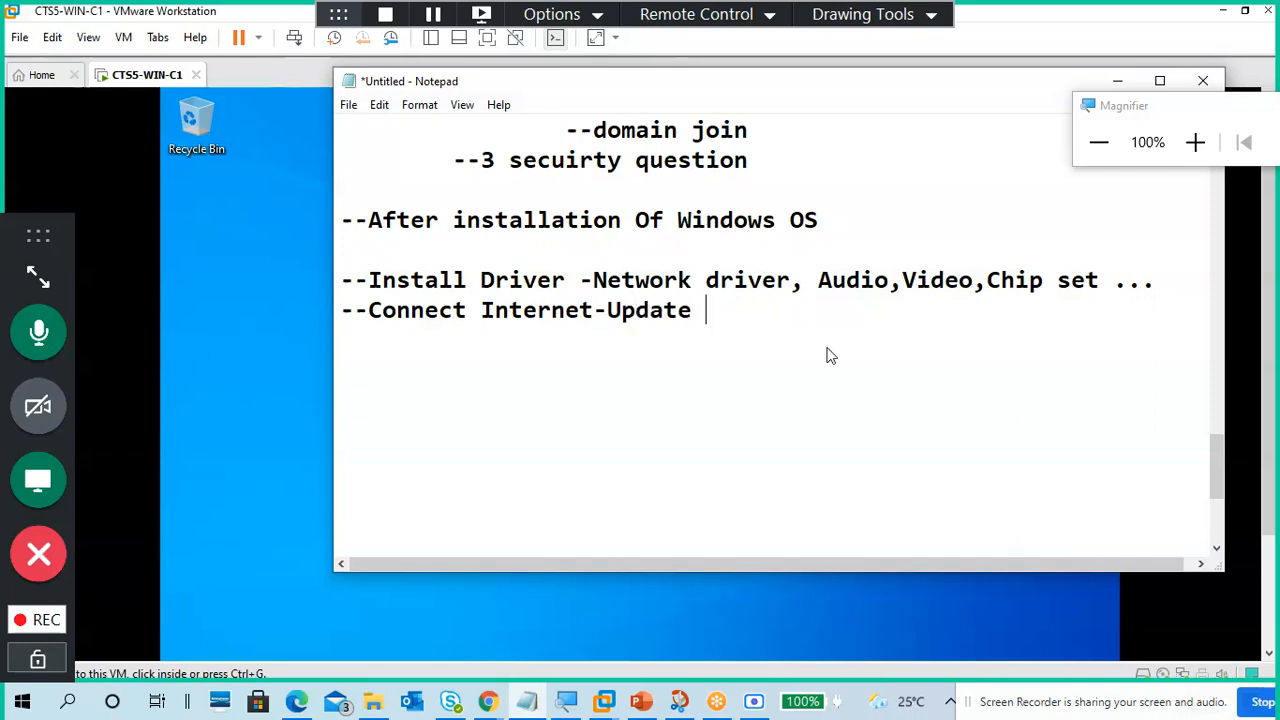
type("Windows ")
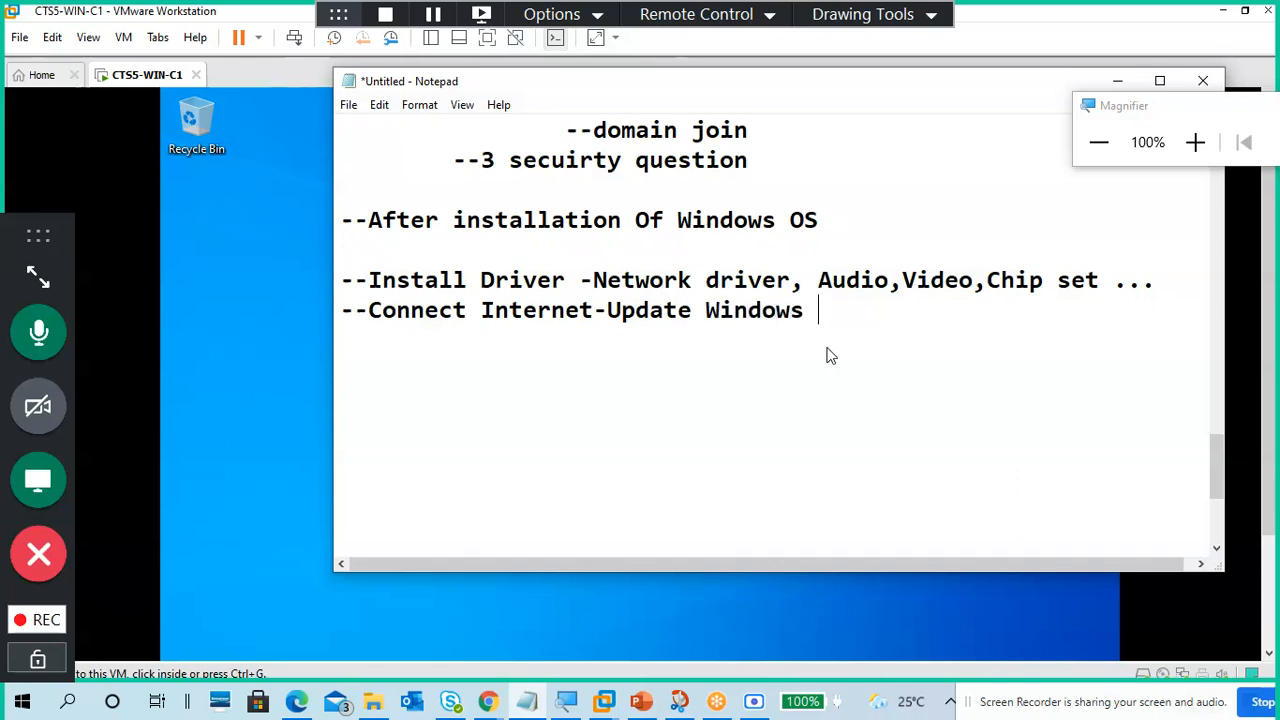
type("defender")
key("Return")
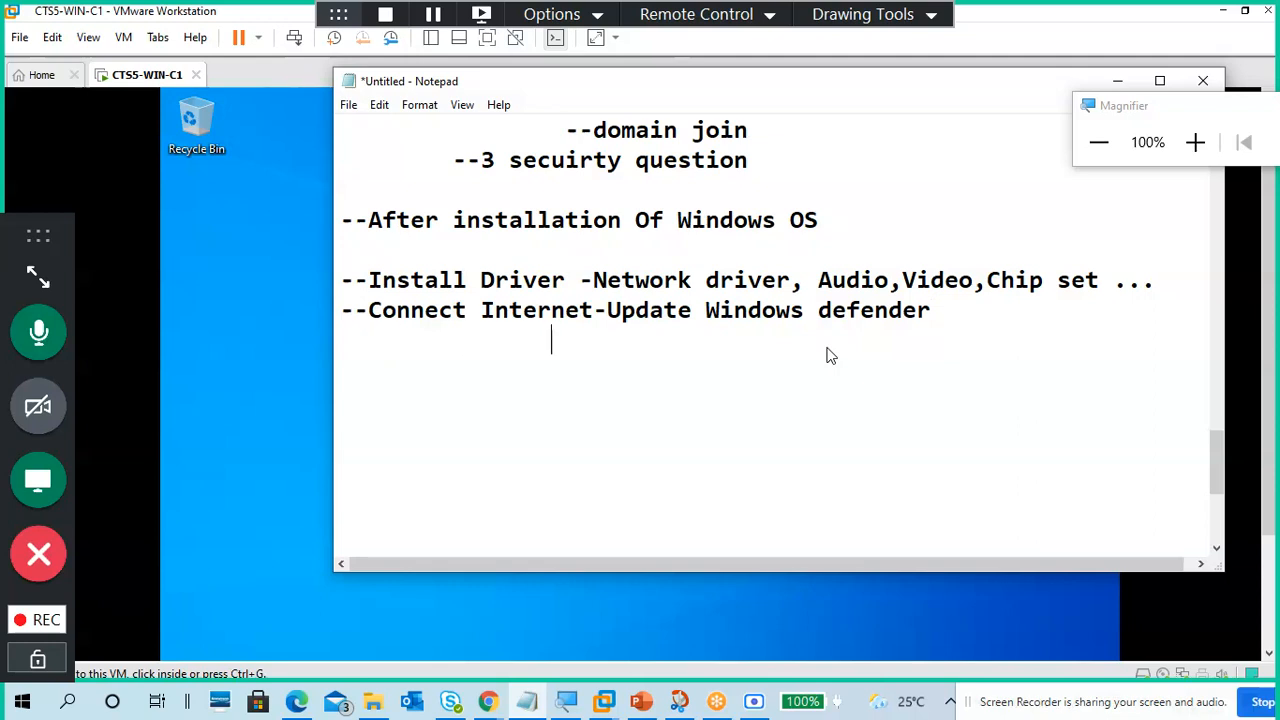
Write the indented lines "or install Anti-virous and update" and "--Update windows" under the Windows defender text
type("or install Anti-virous")
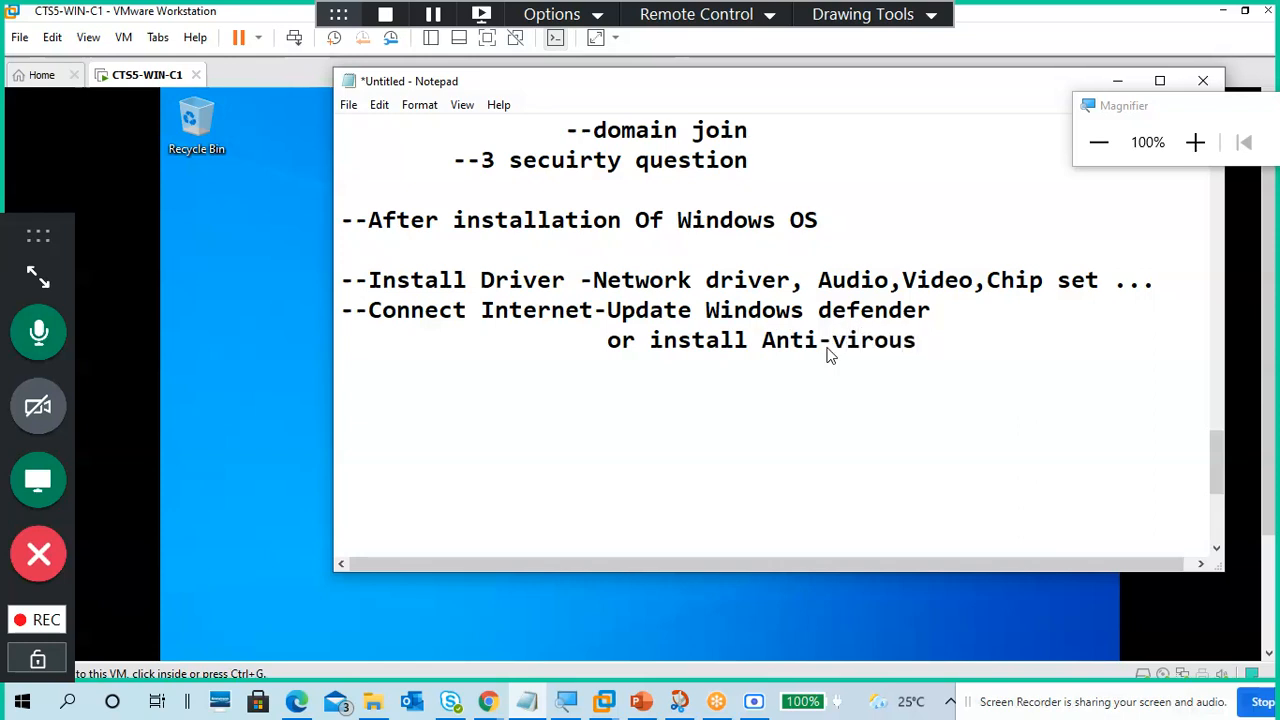
type(" and update                 ")
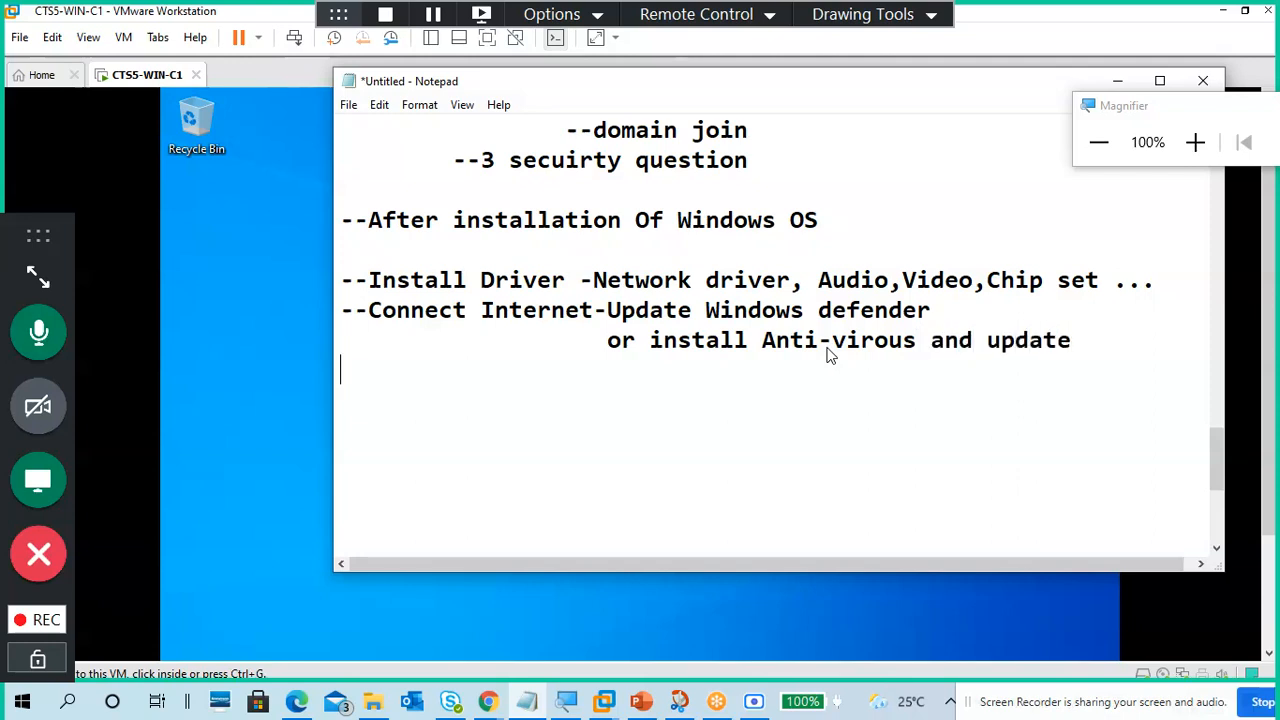
type("--Update windows")
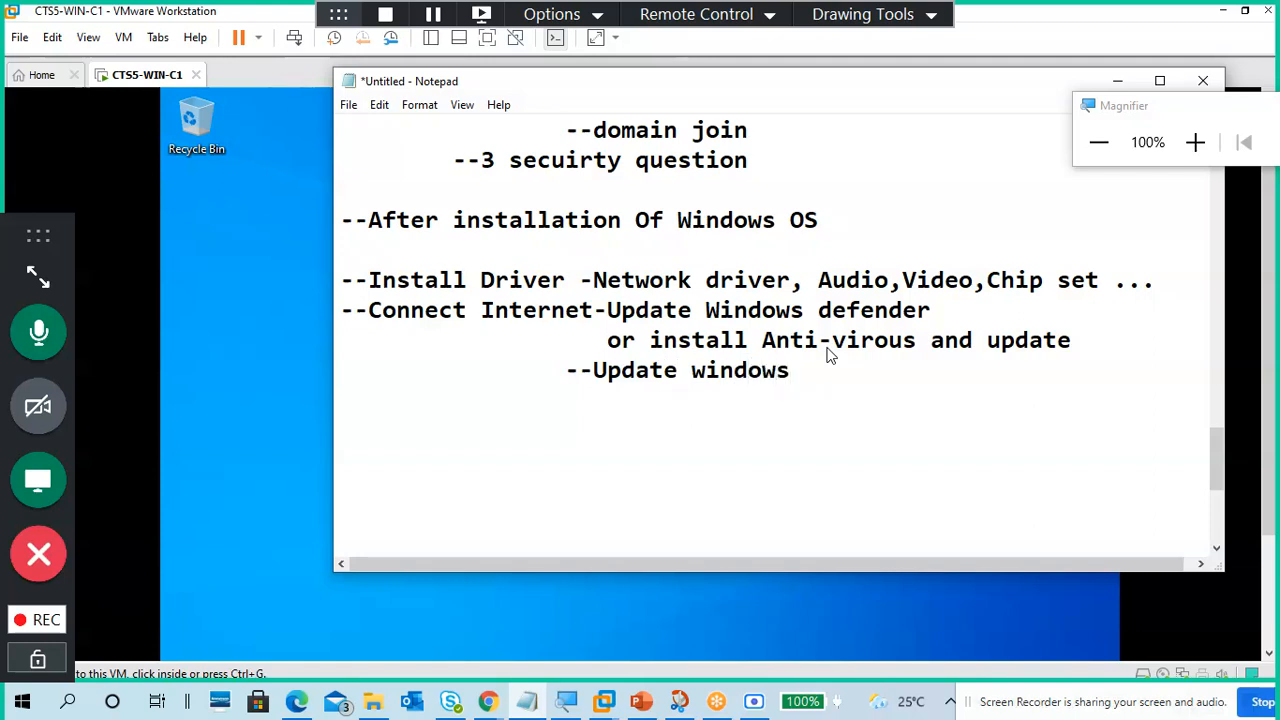
Highlight the driver, Windows defender, anti-virus and Windows update texts one after another to review the task sequence
left_click_drag(806, 370, 592, 372)
left_click_drag(580, 280, 1086, 284)
left_click(771, 287)
left_click_drag(593, 281, 805, 281)
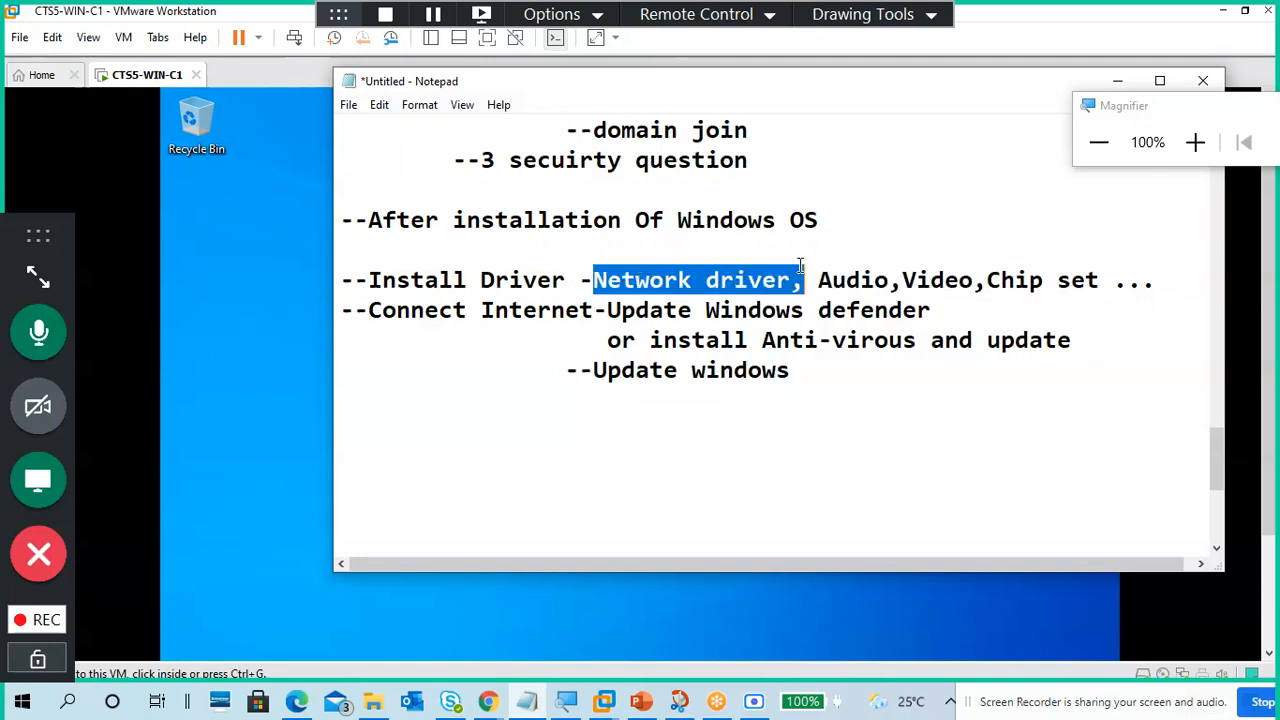
left_click_drag(368, 312, 921, 325)
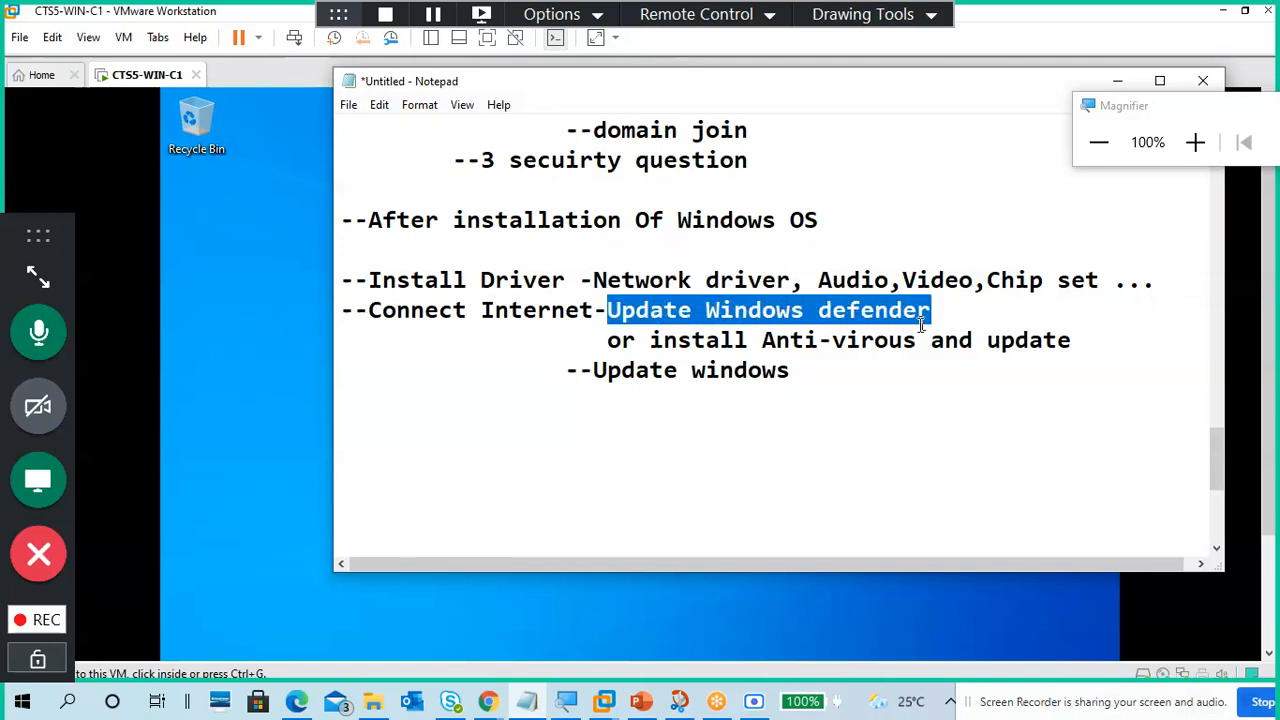
left_click(645, 340)
left_click_drag(645, 340, 1060, 340)
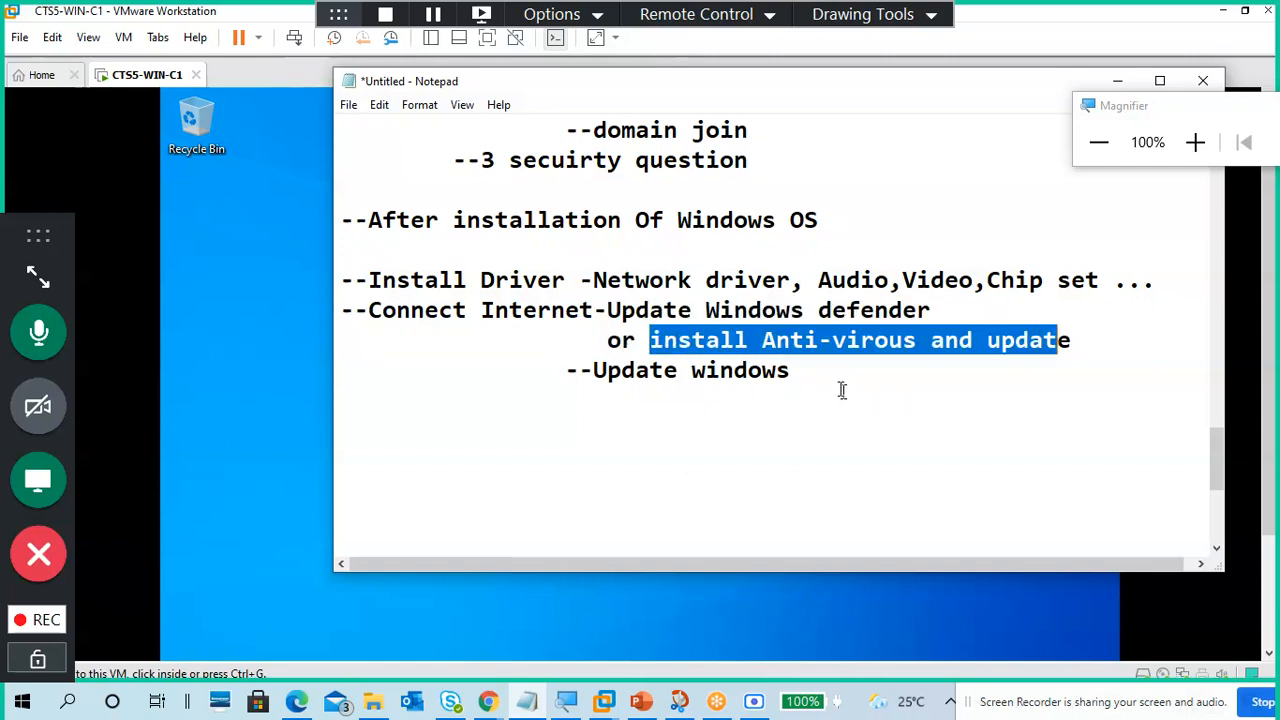
left_click_drag(793, 370, 592, 370)
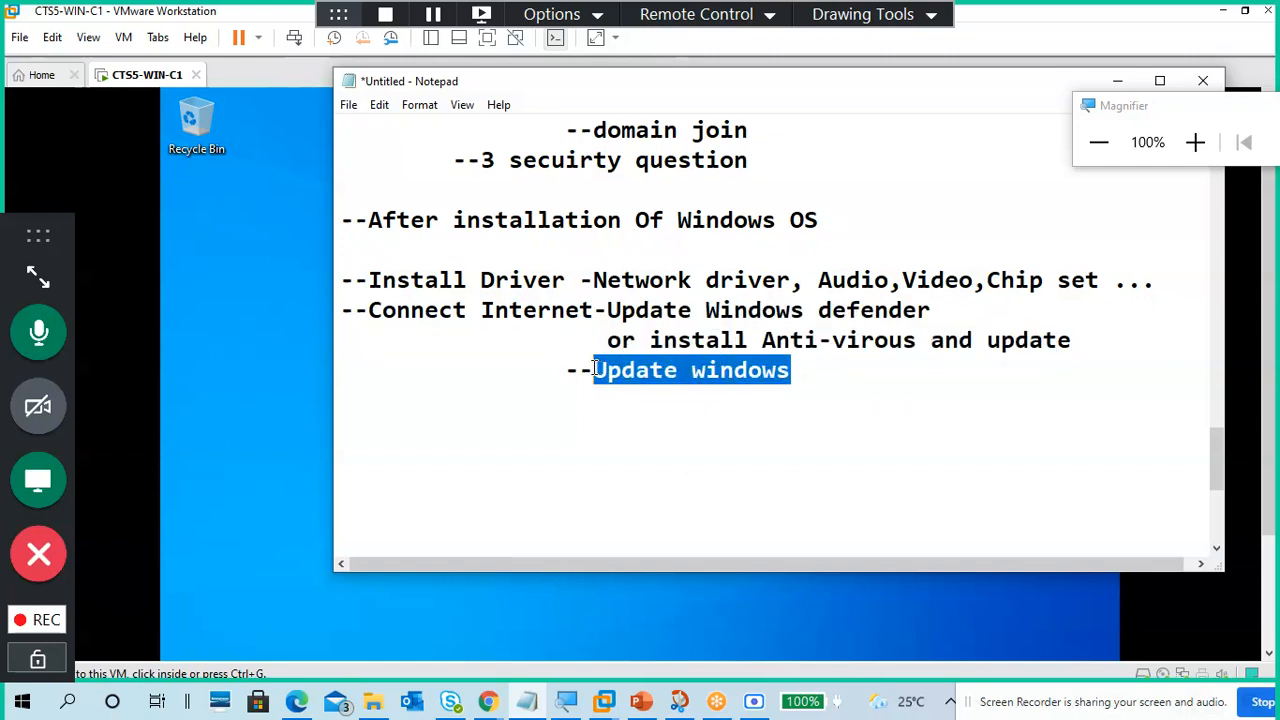
Add the unindented entry "--install Required application" below the Update windows line
left_click(812, 376)
key("Return")
type("--")
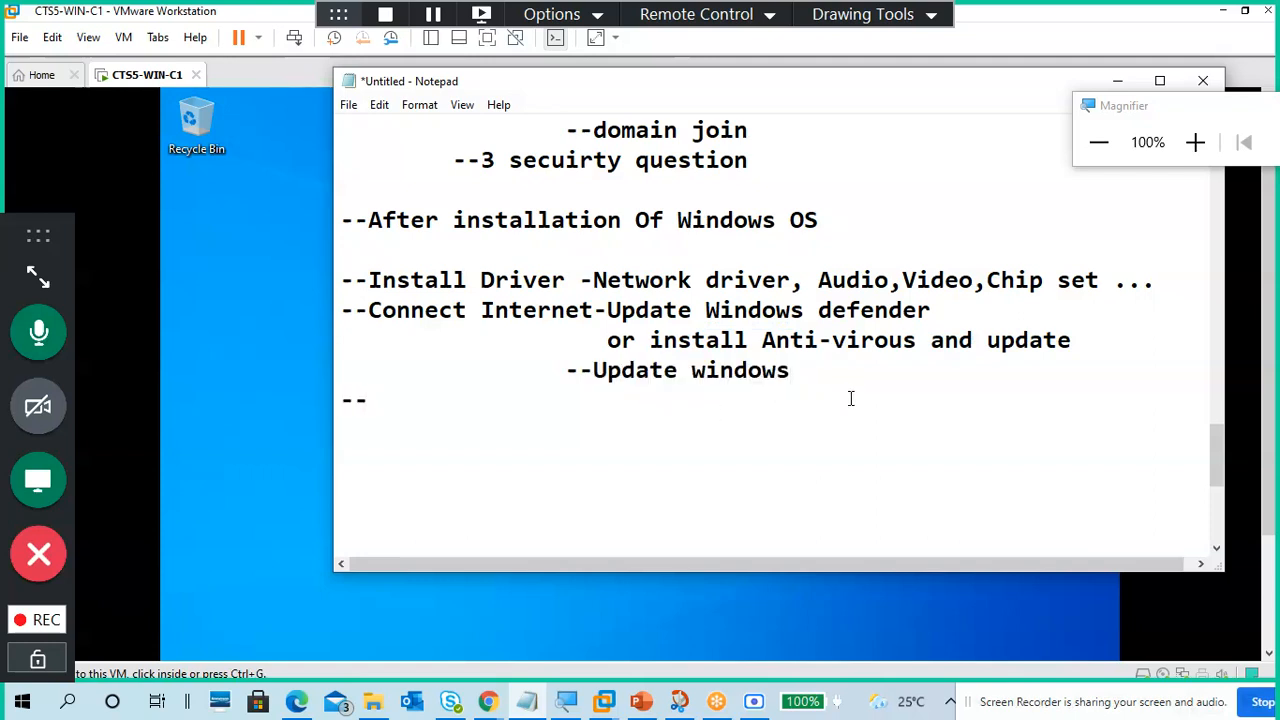
type("A")
key("BackSpace")
key("Home")
key("Right")
key("Right")
type("install Requiere")
key("BackSpace")
key("BackSpace")
key("BackSpace")
type("re")
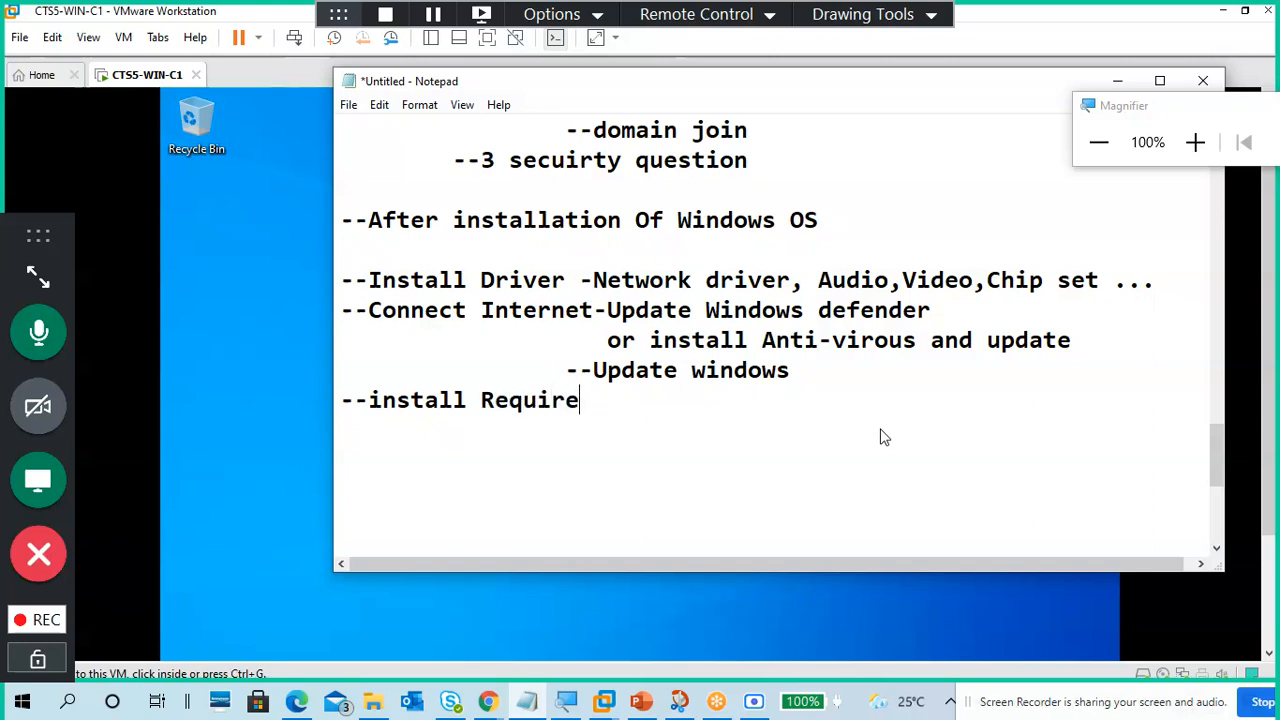
type("d application")
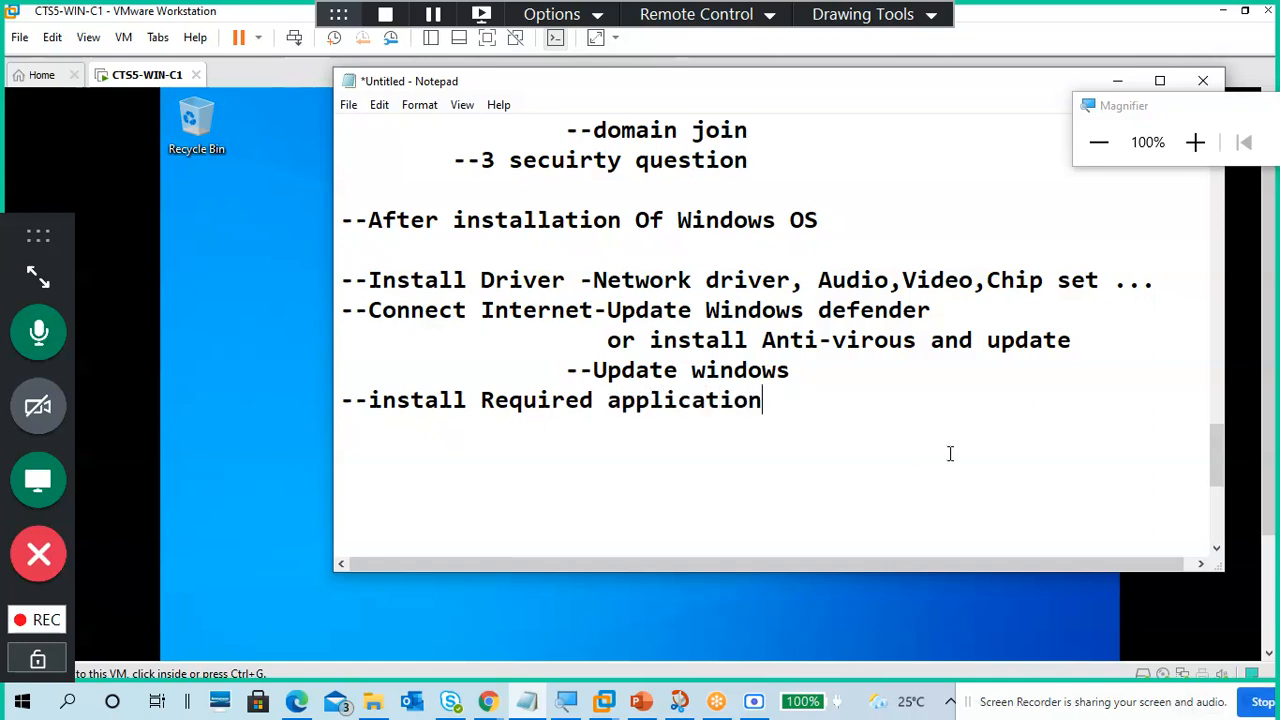
Add the entry "--Do settings as pre require" below the required application line
key("Return")
type("--and")
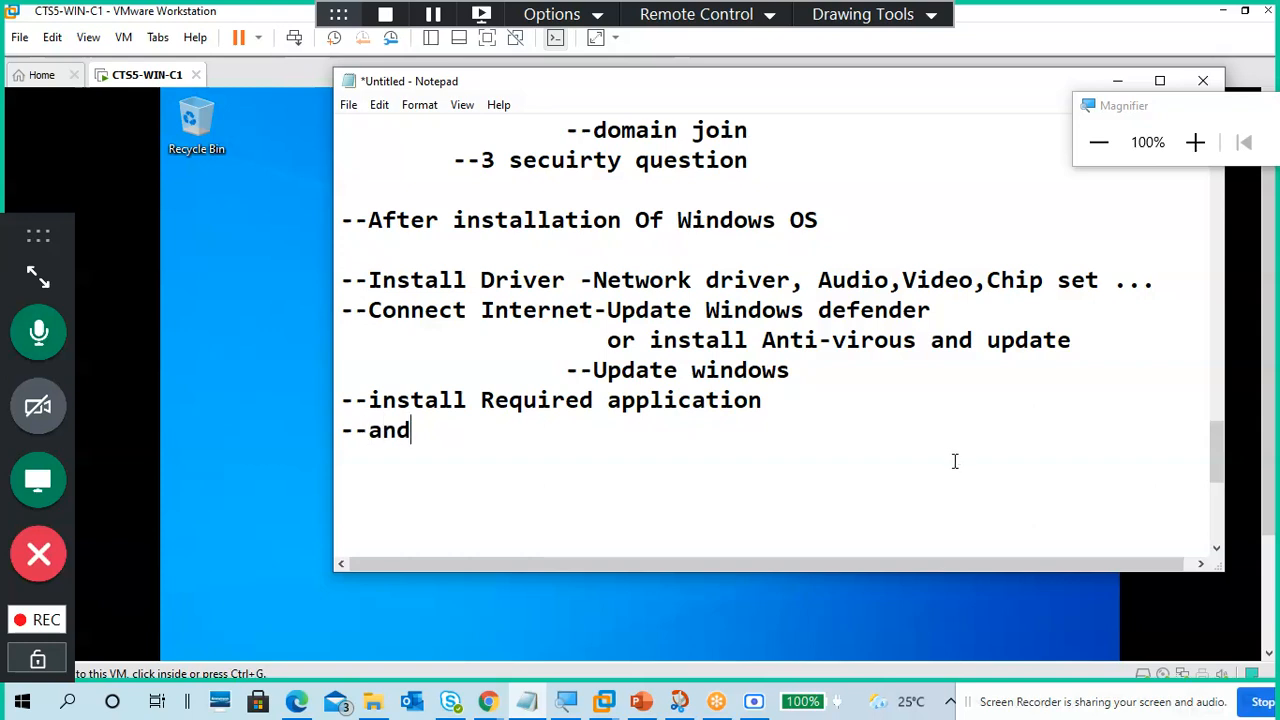
key("BackSpace")
key("BackSpace")
key("BackSpace")
type("Do se")
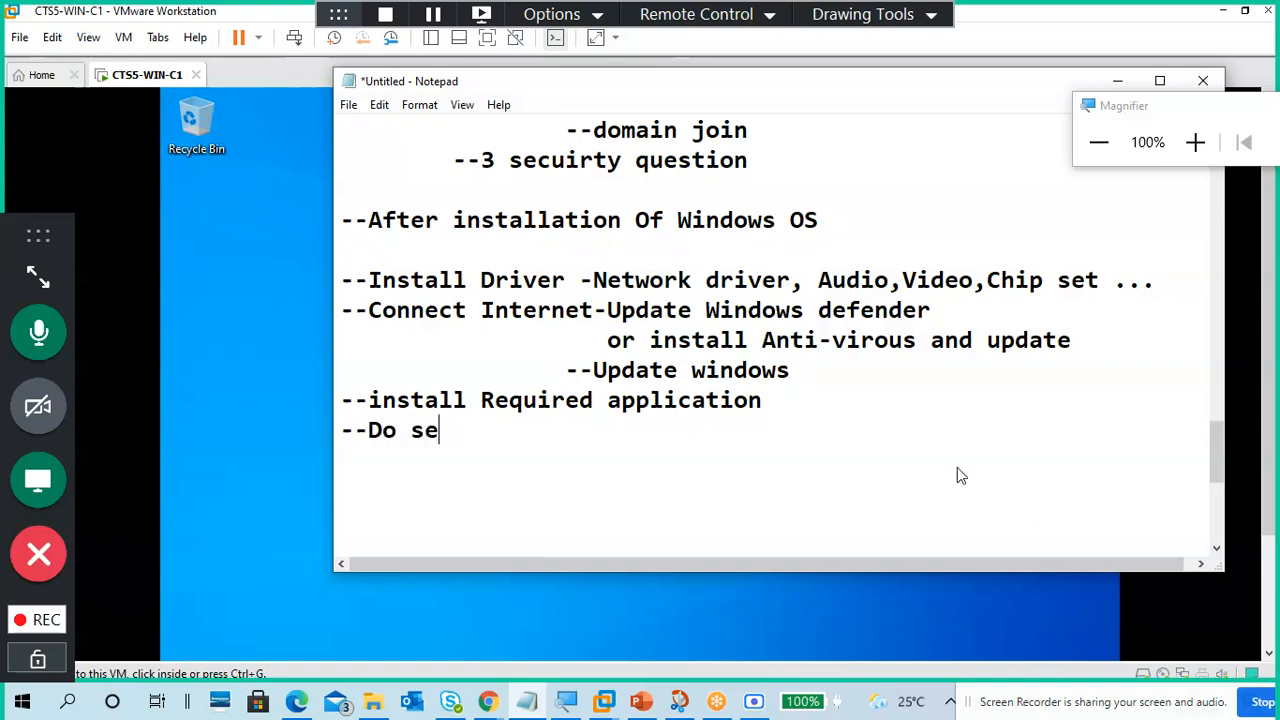
type("ttings ")
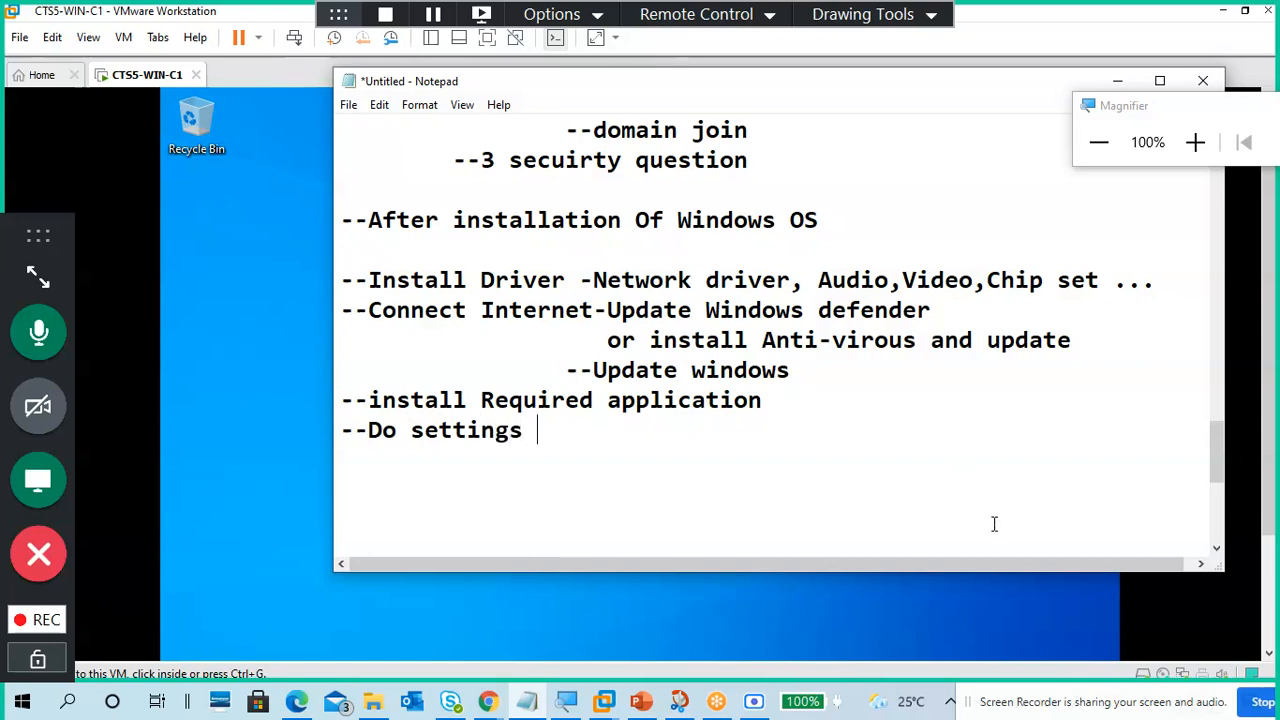
type("as pre require")
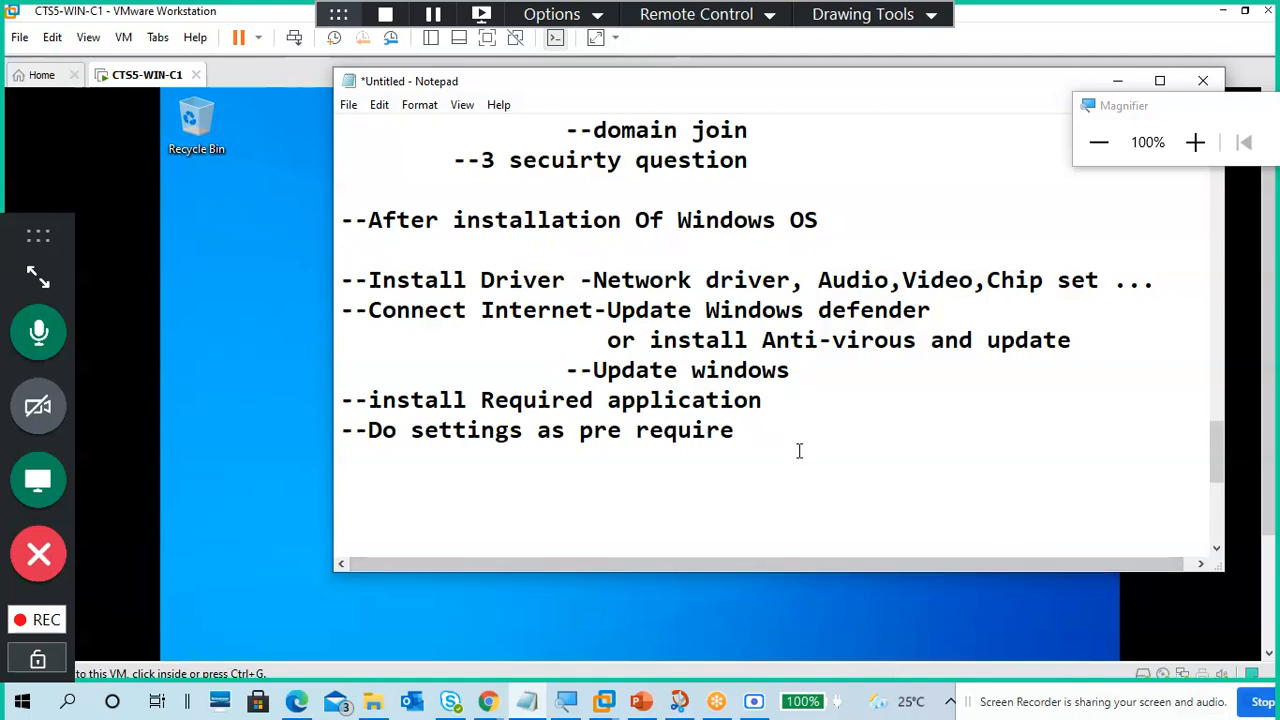
Review the post-installation notes, highlighting the Microsoft account, Local account and domain join texts in the Account section
scroll(799, 451, "up", 2)
scroll(515, 292, "up", 2)
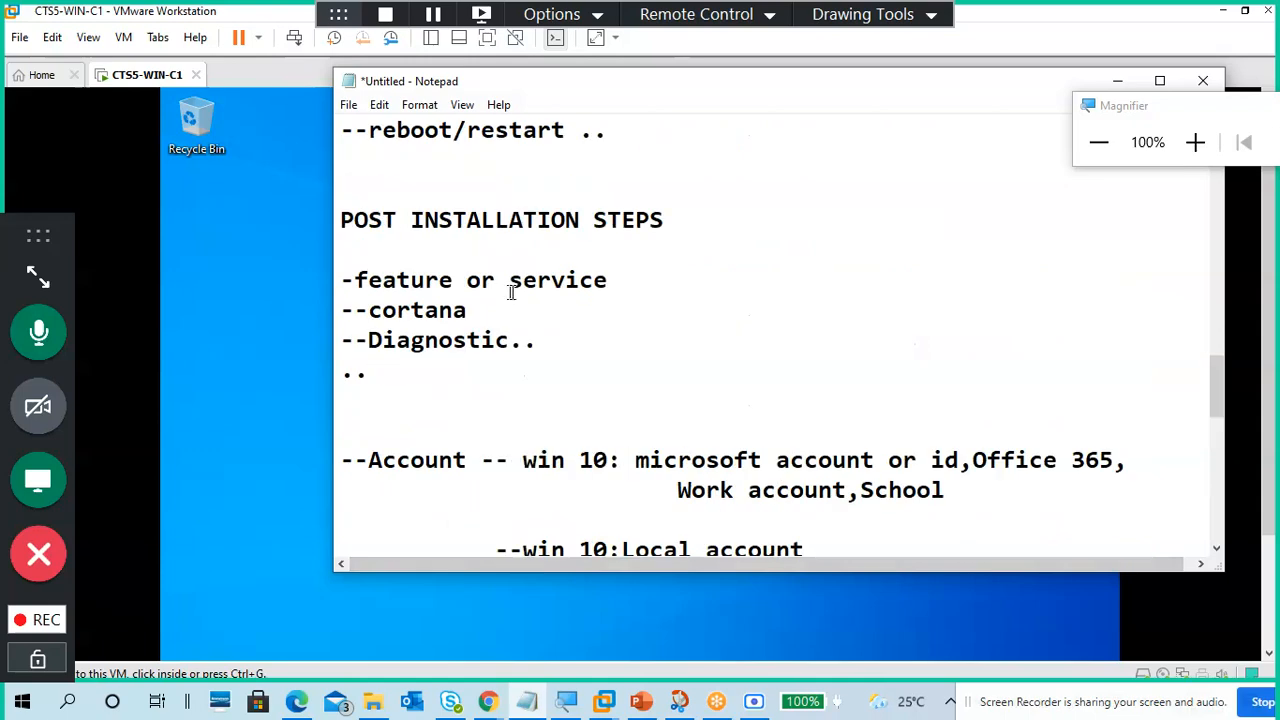
scroll(612, 291, "down", 3)
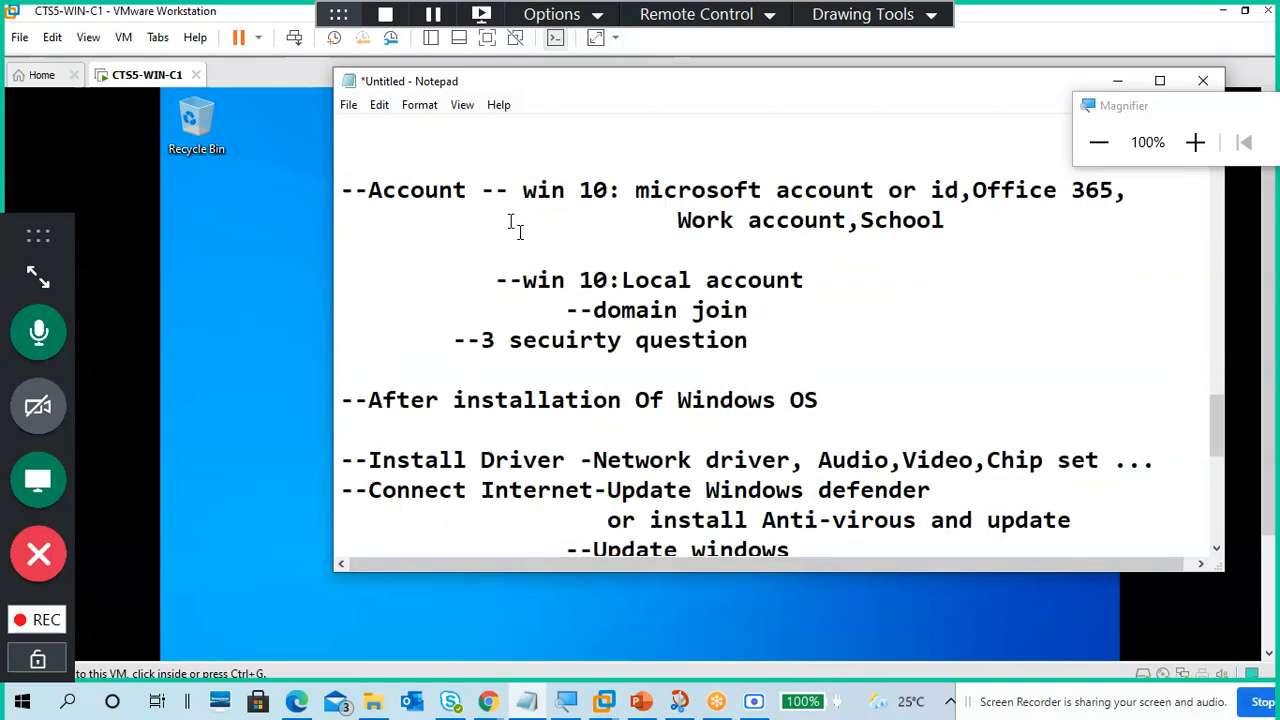
left_click(482, 170)
triple_click(1020, 216)
left_click_drag(1128, 190, 650, 192)
scroll(703, 232, "down", 1)
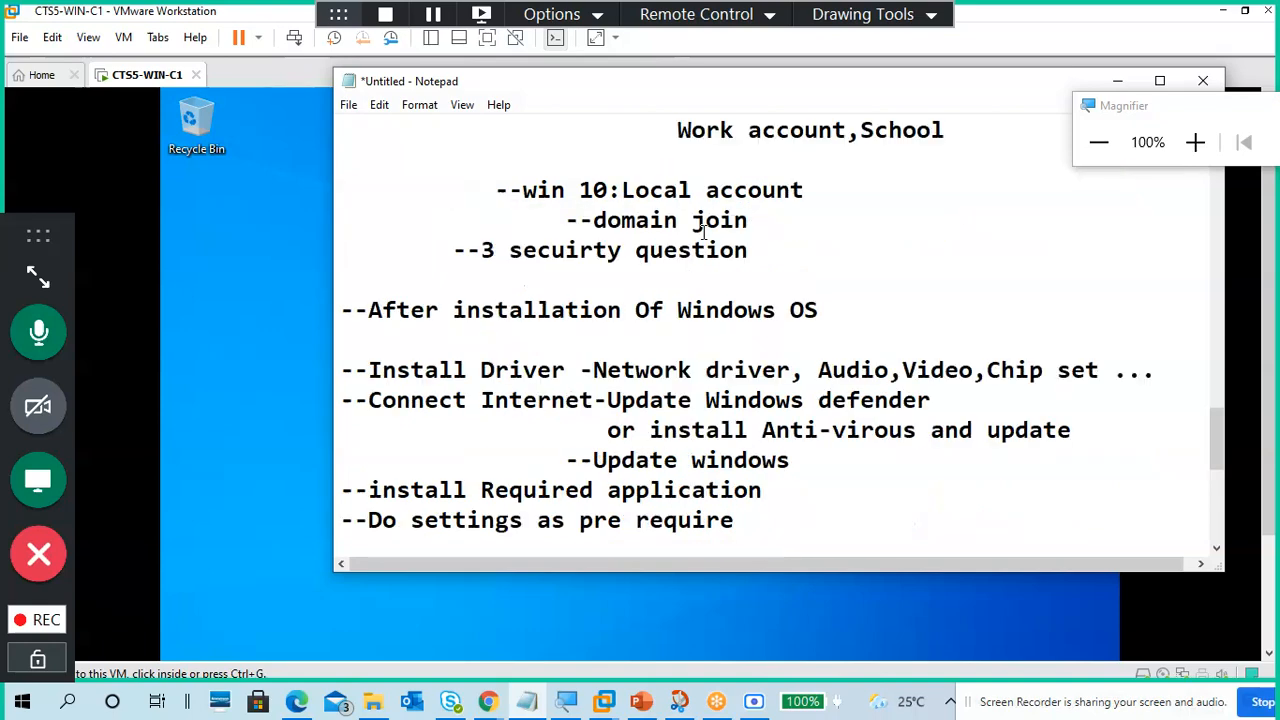
scroll(689, 168, "up", 2)
left_click(668, 330)
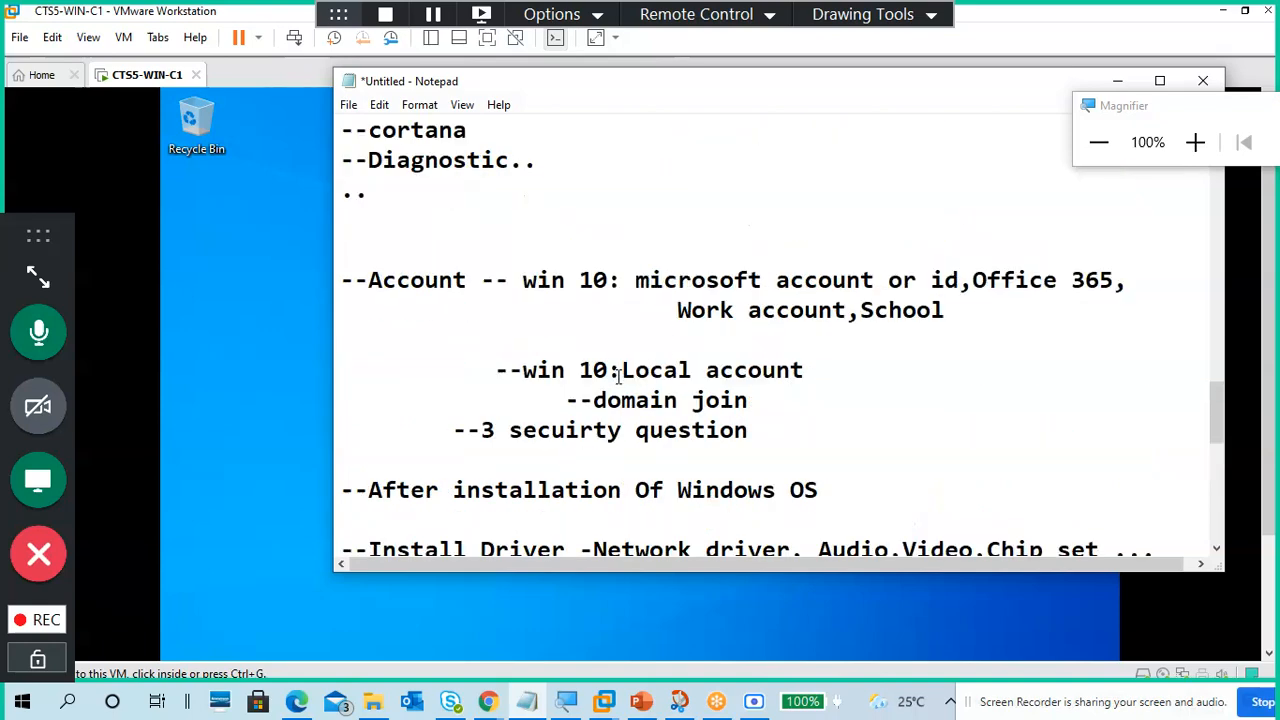
left_click_drag(620, 372, 808, 370)
scroll(808, 370, "down", 2)
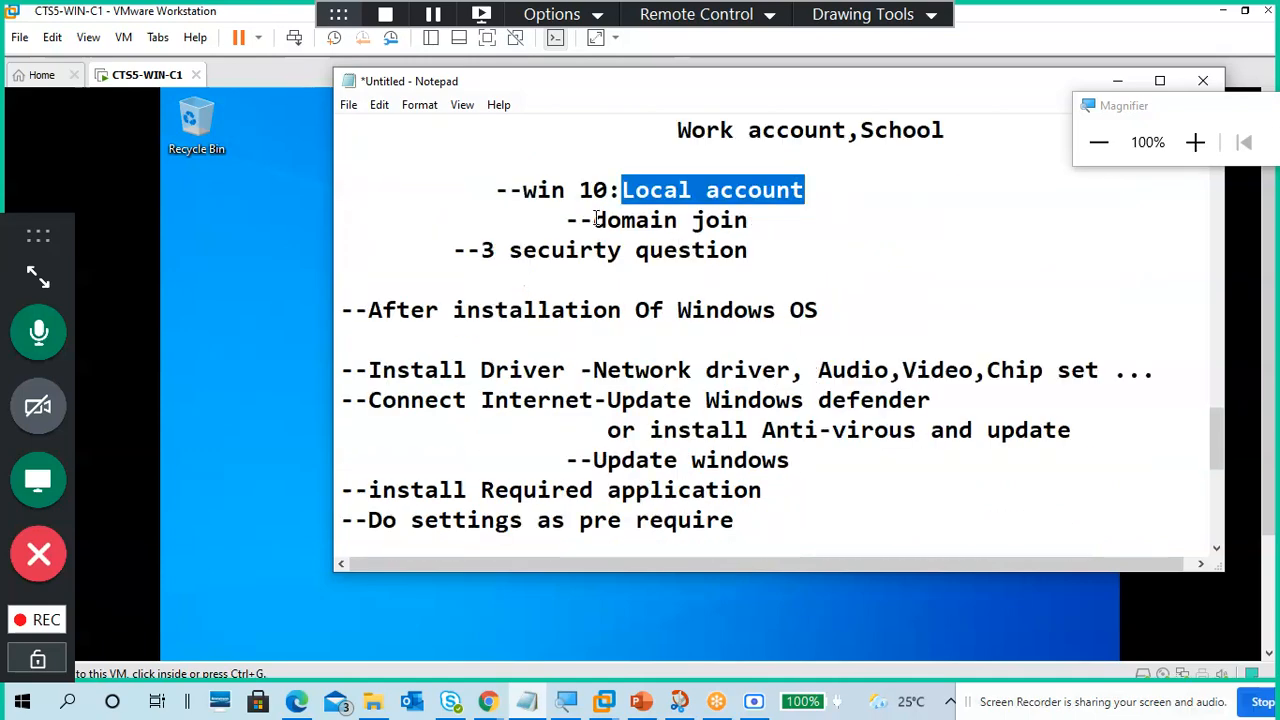
left_click_drag(566, 220, 760, 215)
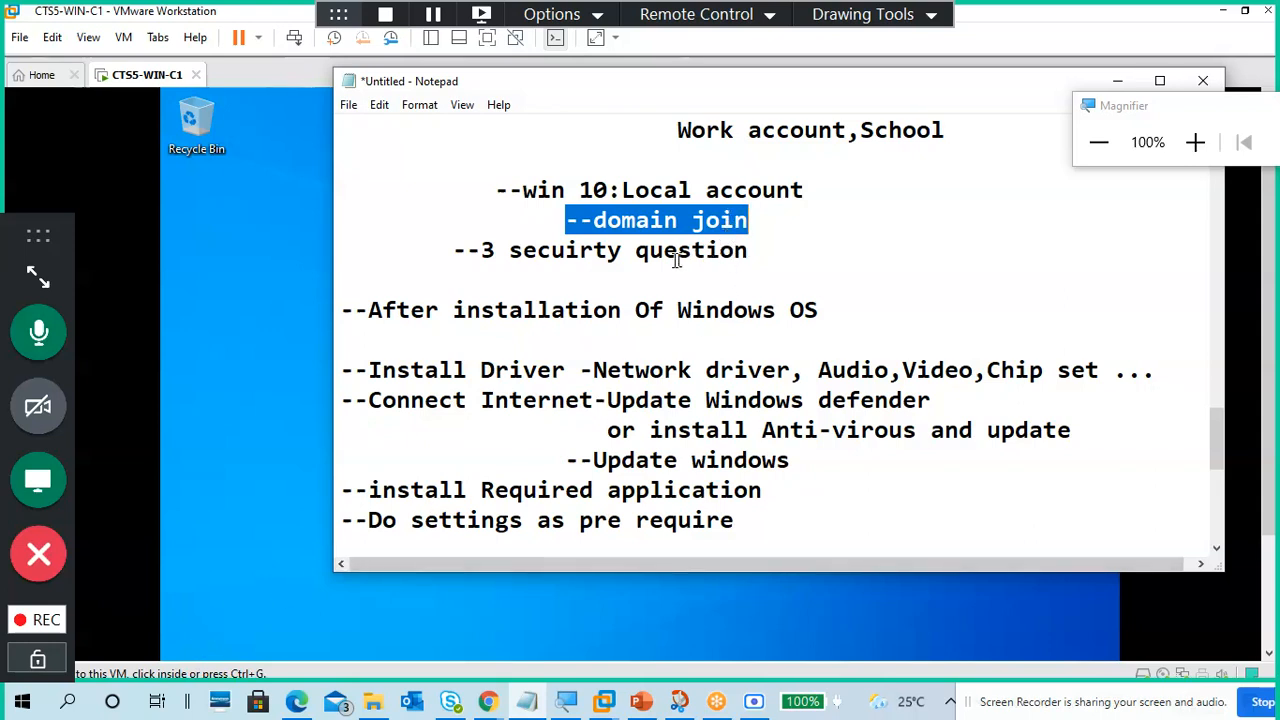
left_click_drag(622, 190, 804, 179)
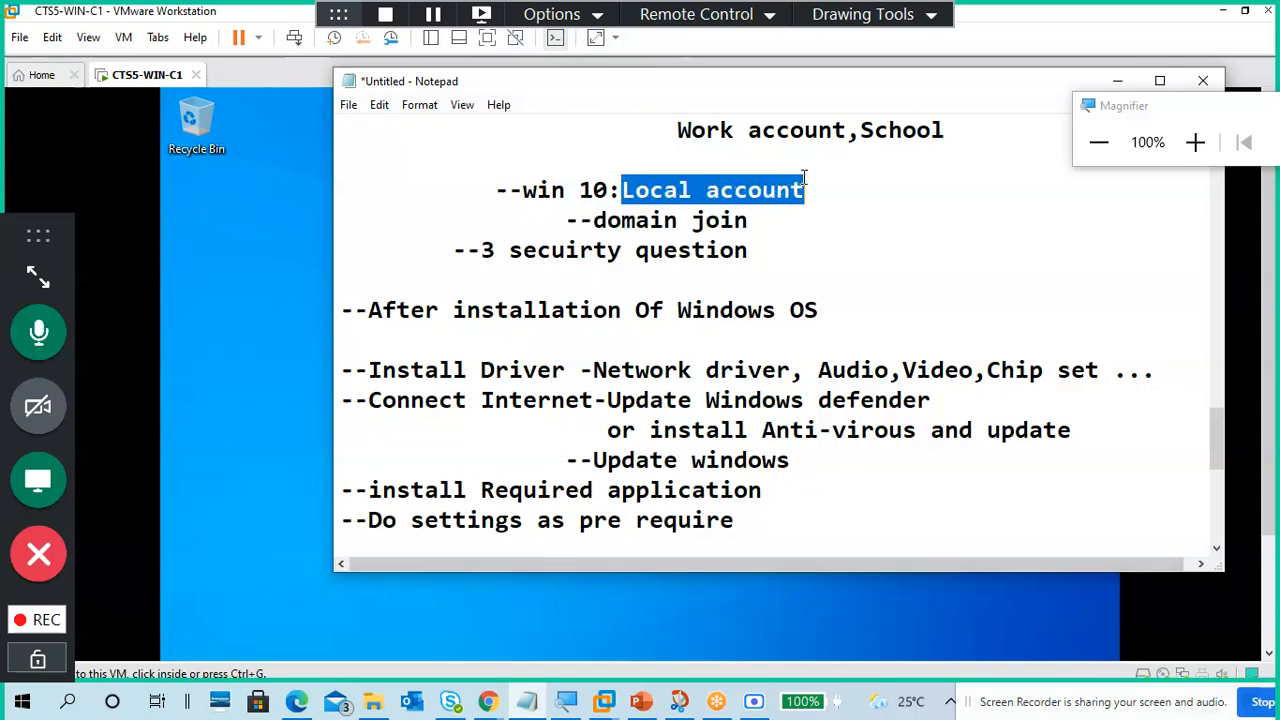
Append "-User Name,Password n Confirm password" to the win 10 Local account line
left_click(817, 203)
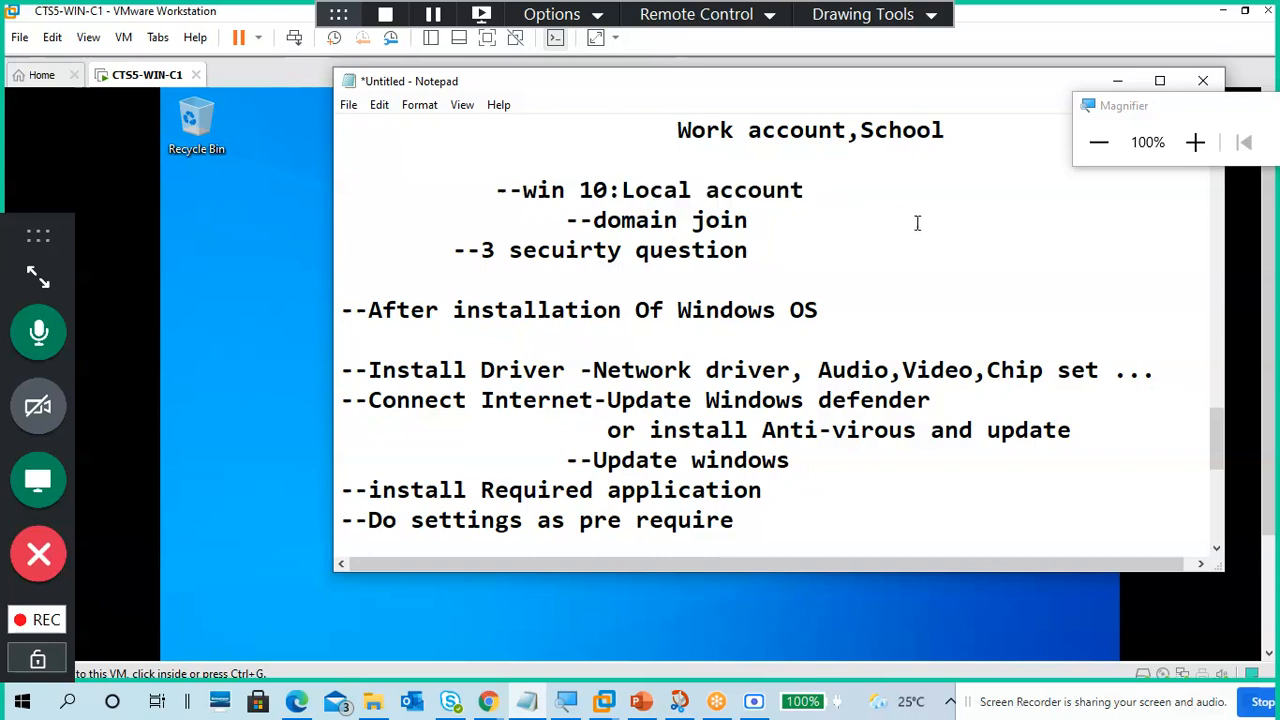
type("-User")
key("BackSpace")
type("Name,Password n ")
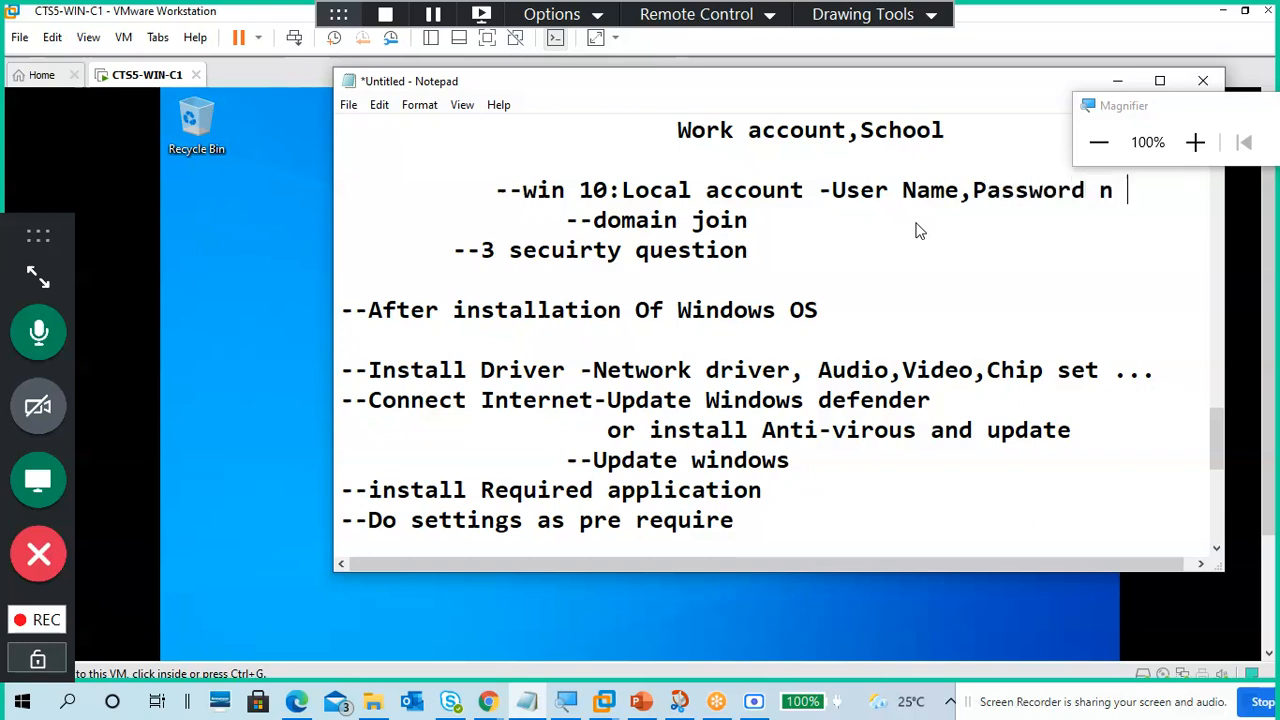
type("Confirm pa")
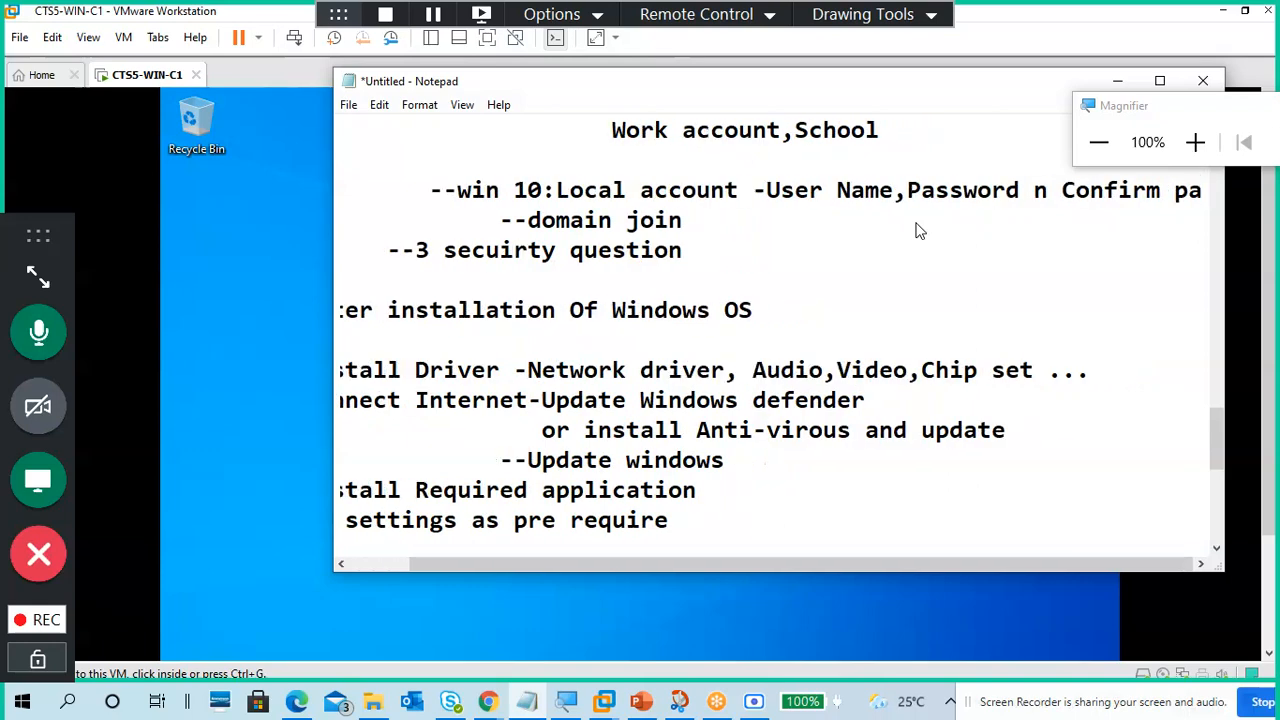
type("ssword")
left_click(916, 223)
key("Down")
scroll(648, 234, "up", 1)
left_click_drag(615, 563, 471, 565)
scroll(605, 335, "down", 2)
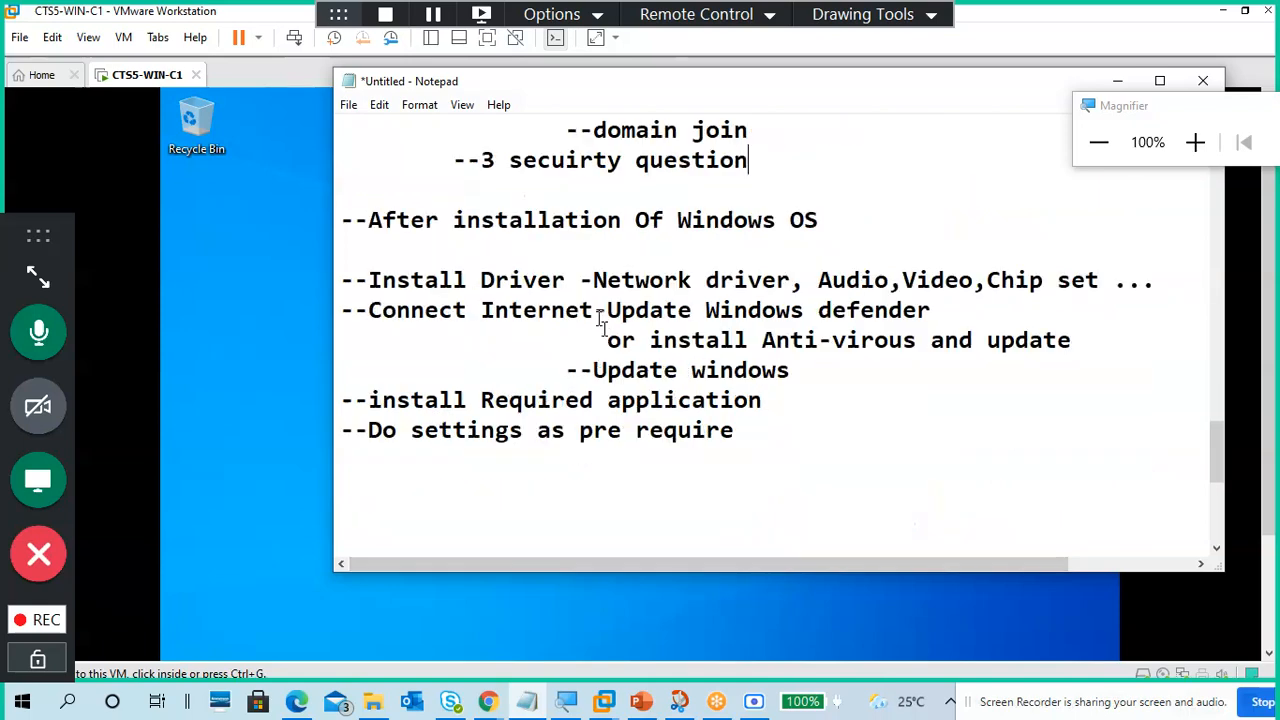
Review the post-installation notes from the feature list to the settings entry, highlighting the feature or service, cortana and Diagnostic lines
scroll(597, 285, "up", 3)
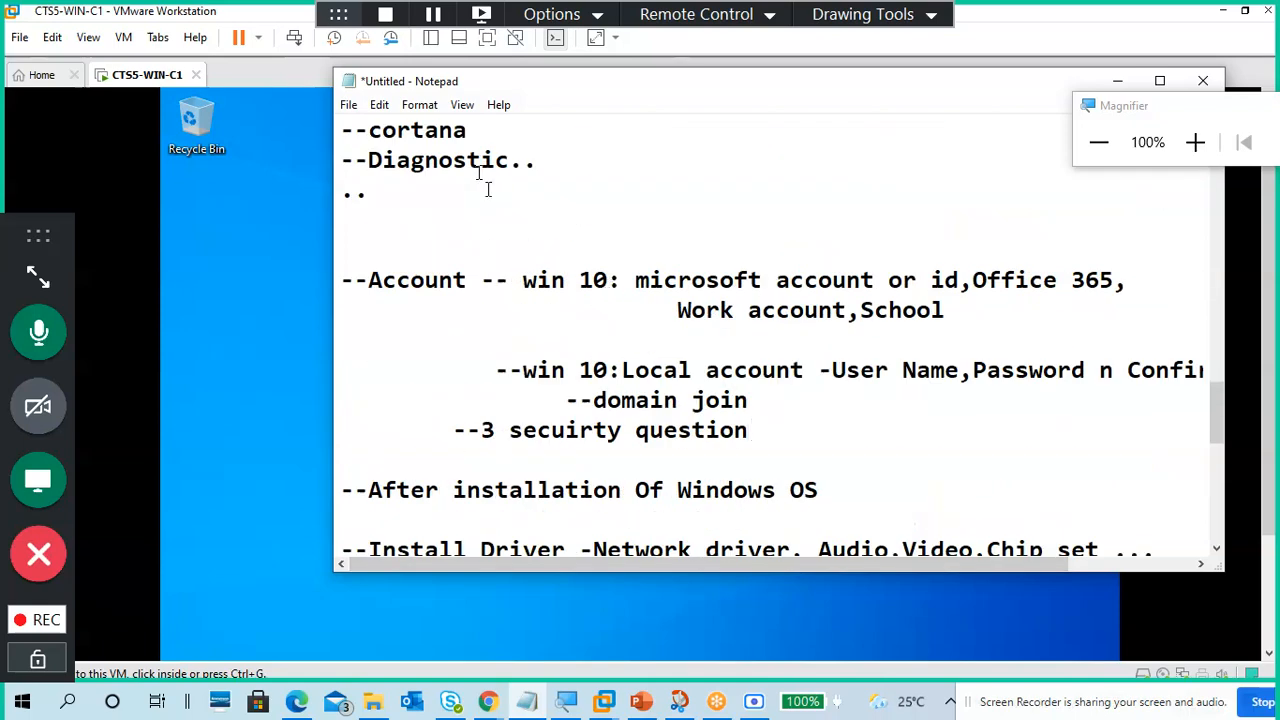
scroll(488, 190, "up", 1)
left_click_drag(356, 195, 452, 252)
scroll(575, 308, "down", 2)
scroll(578, 311, "down", 1)
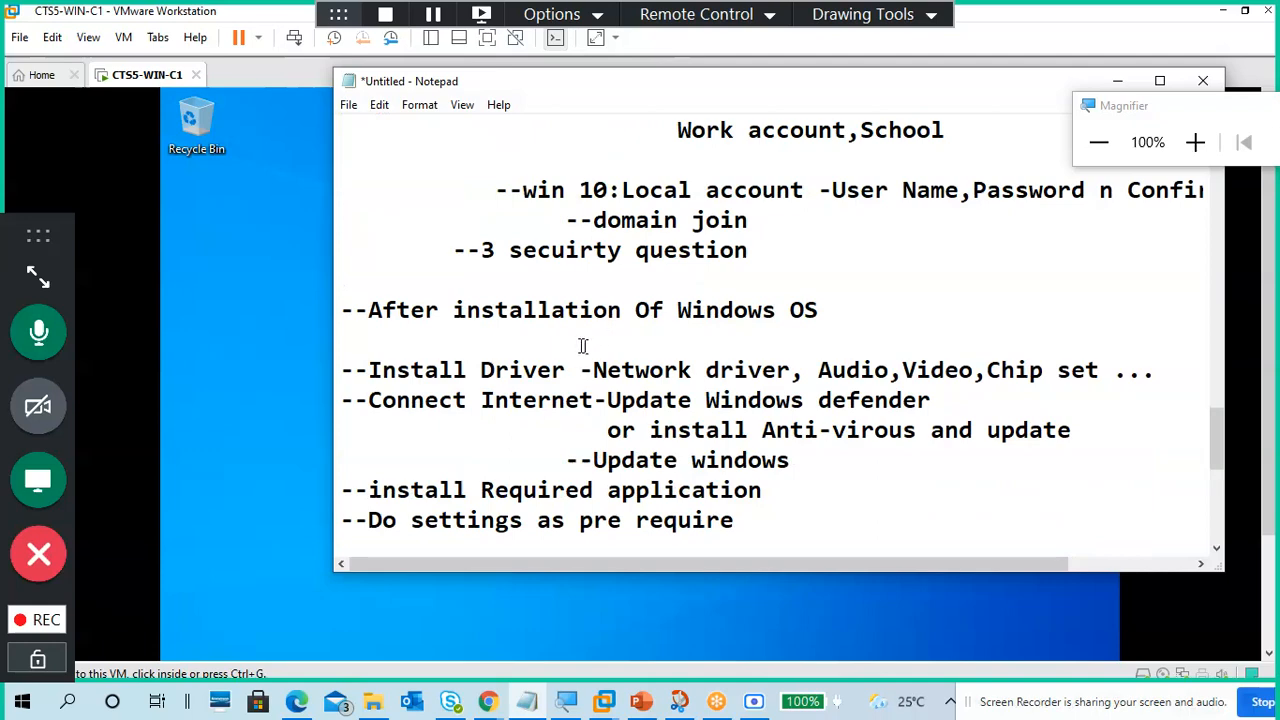
scroll(582, 342, "down", 1)
scroll(532, 309, "up", 4)
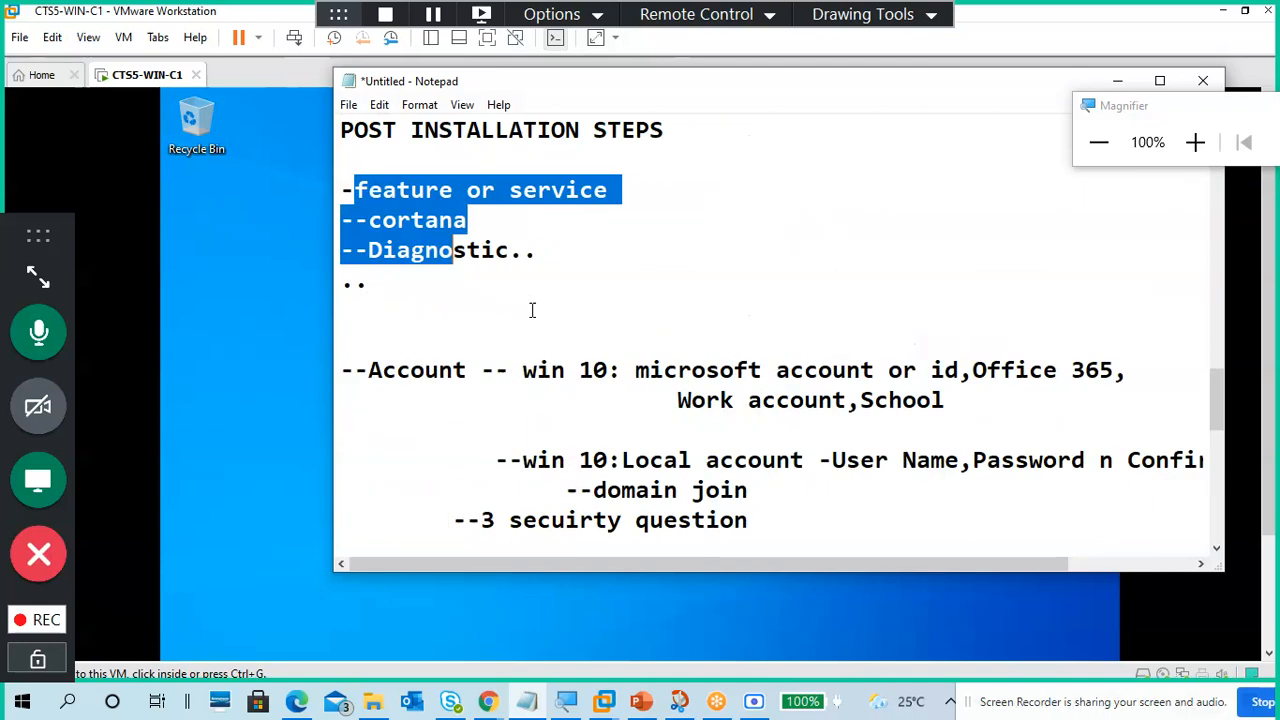
left_click_drag(418, 193, 452, 252)
scroll(525, 333, "down", 3)
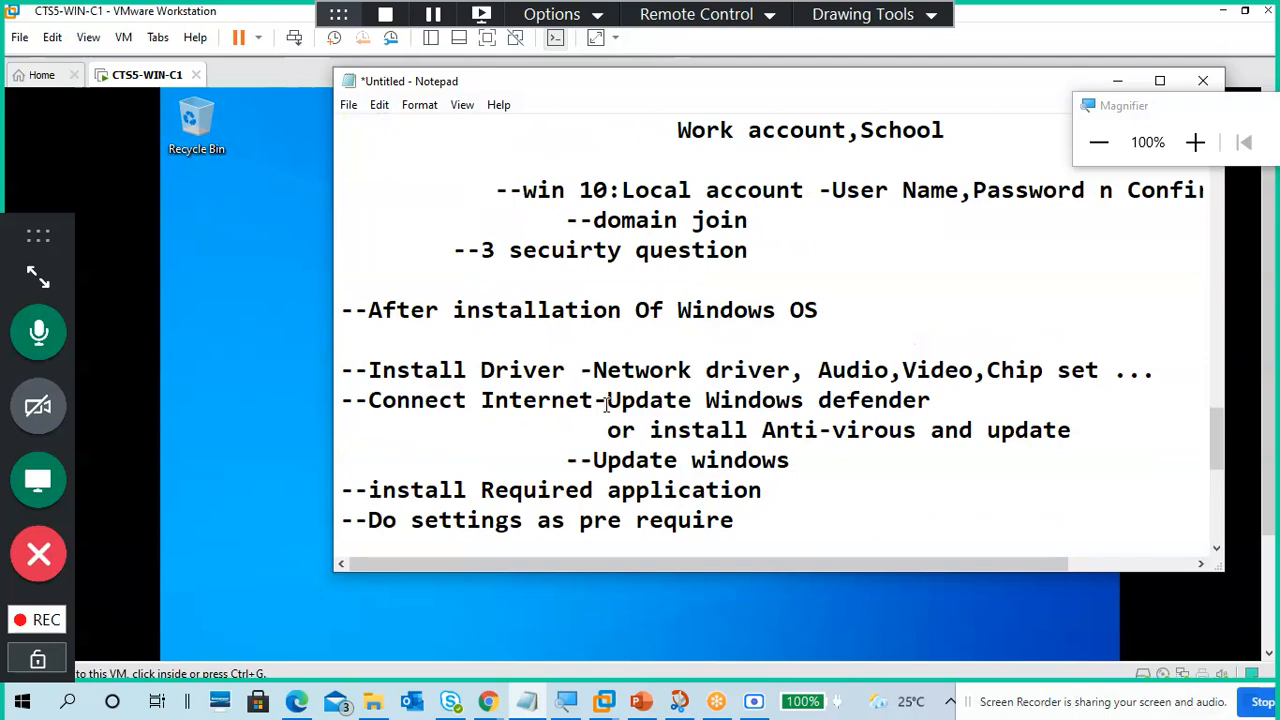
Move the feature or service, cortana and Diagnostic lines, including the trailing dots, from under POST INSTALLATION STEPS to directly below the security question line
scroll(605, 400, "up", 4)
left_click(409, 308)
left_click_drag(534, 340, 340, 278)
left_click_drag(428, 378, 340, 280)
key("ctrl+c")
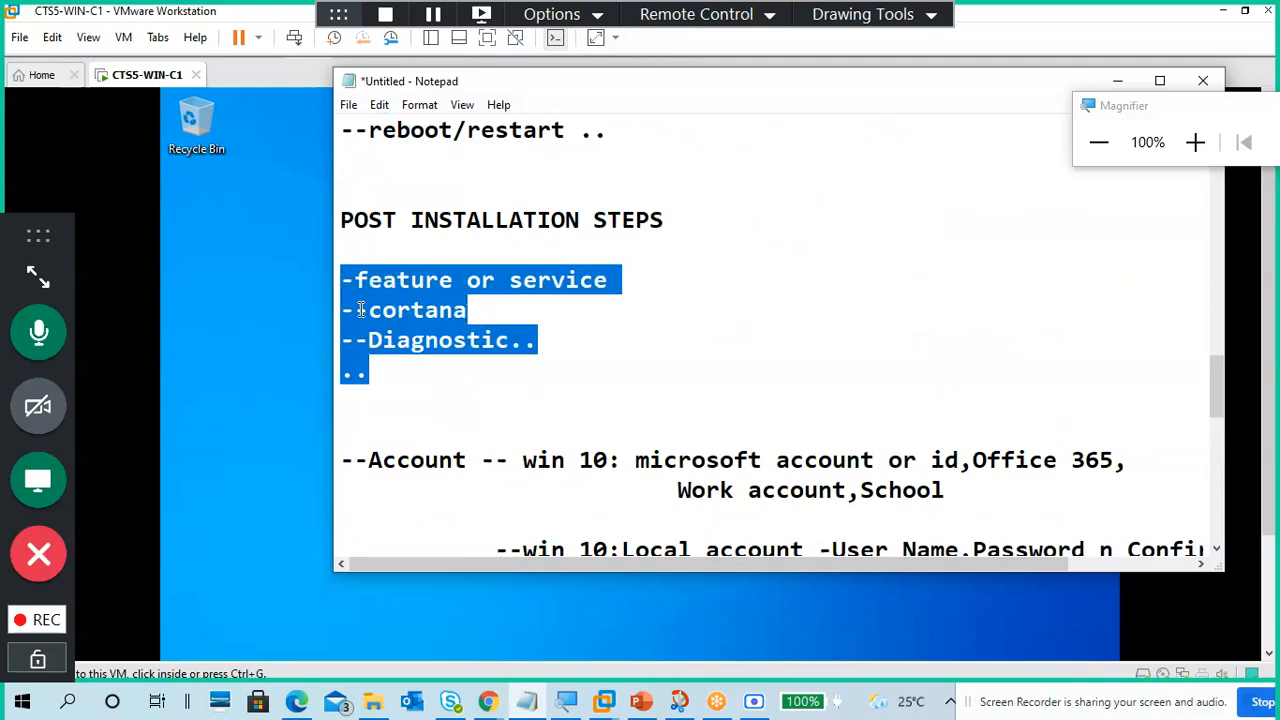
scroll(478, 385, "down", 4)
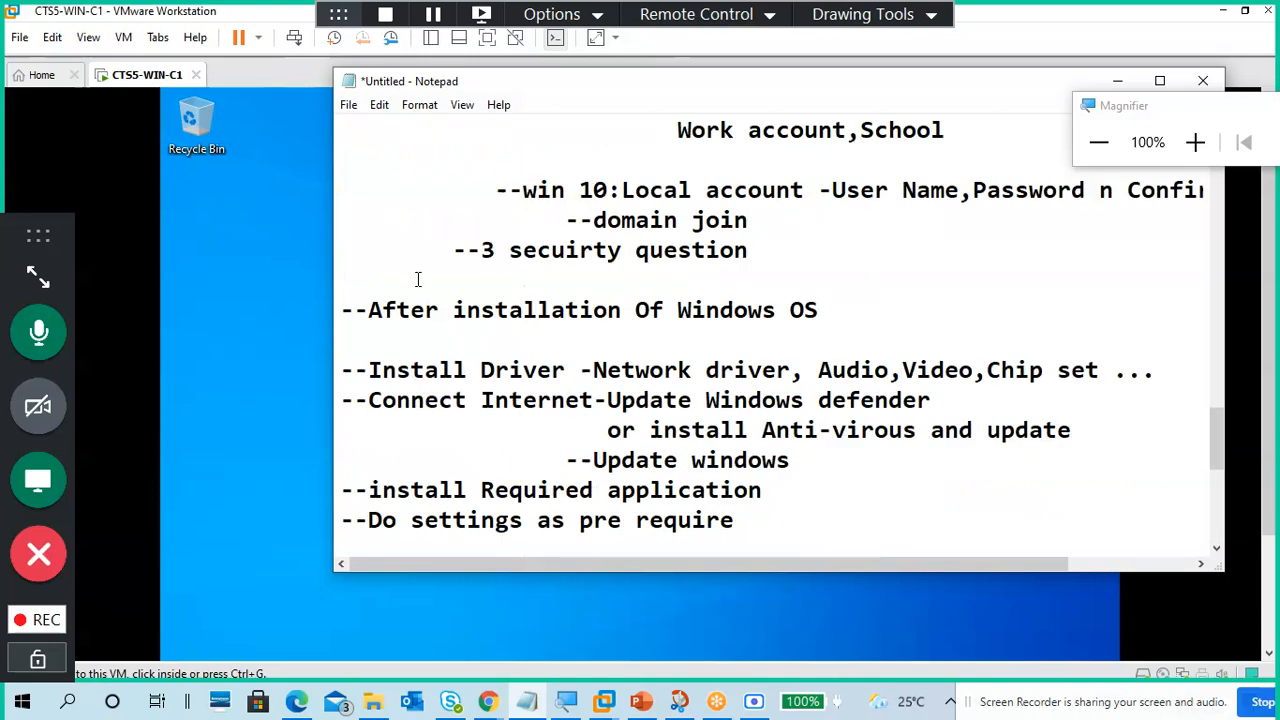
scroll(427, 300, "up", 3)
key("Delete")
scroll(456, 327, "down", 3)
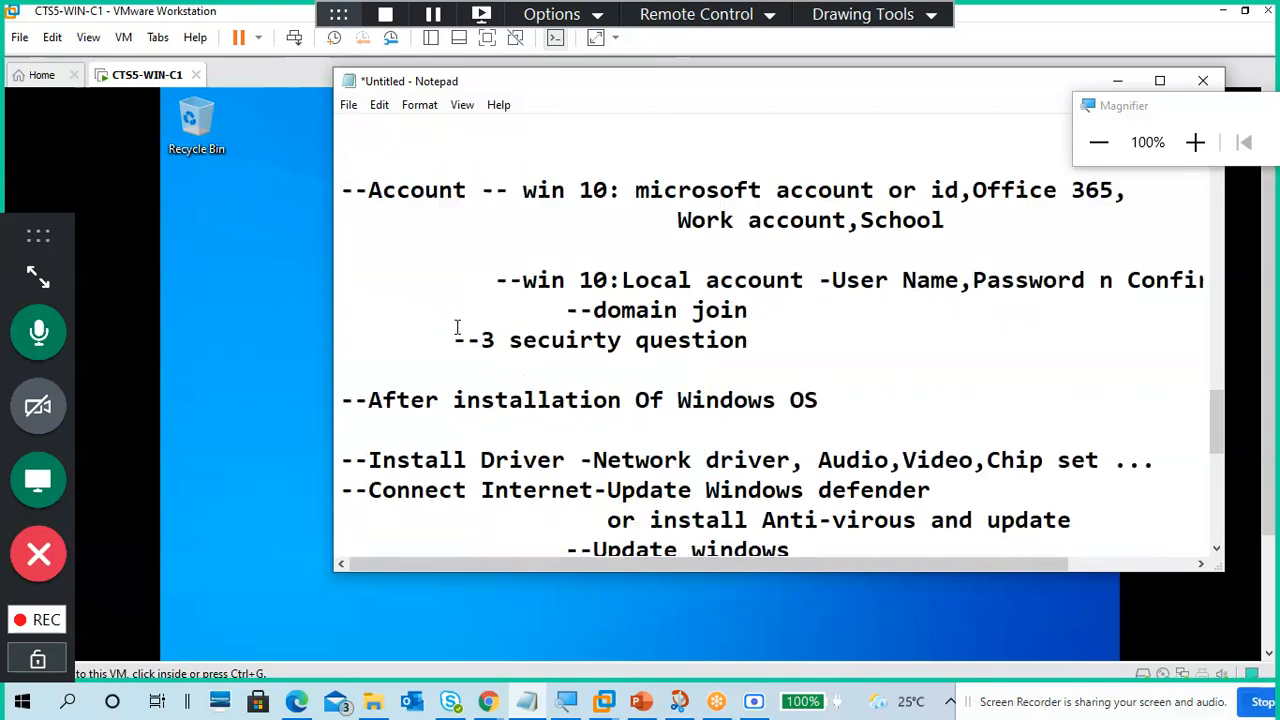
scroll(443, 311, "up", 1)
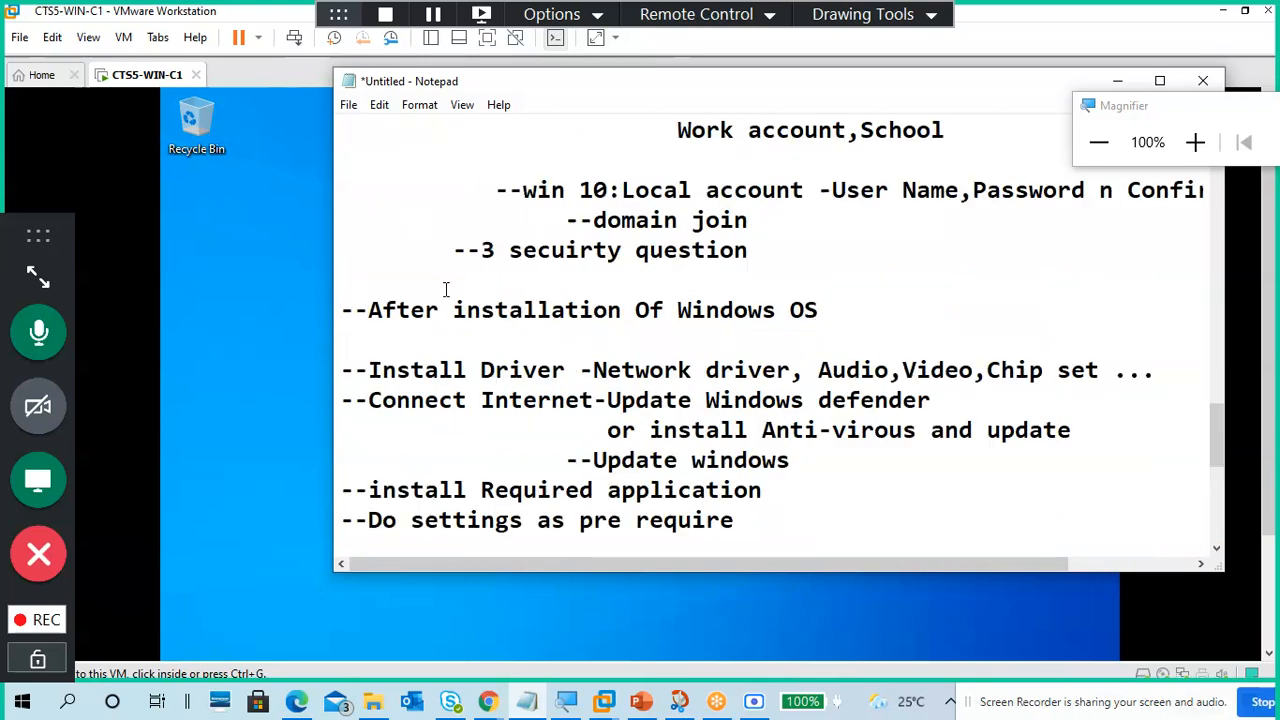
key("ctrl+v")
Insert a "...." line above the feature block, extend its closing dots to "...." and add a blank line before the After installation heading
left_click(341, 279)
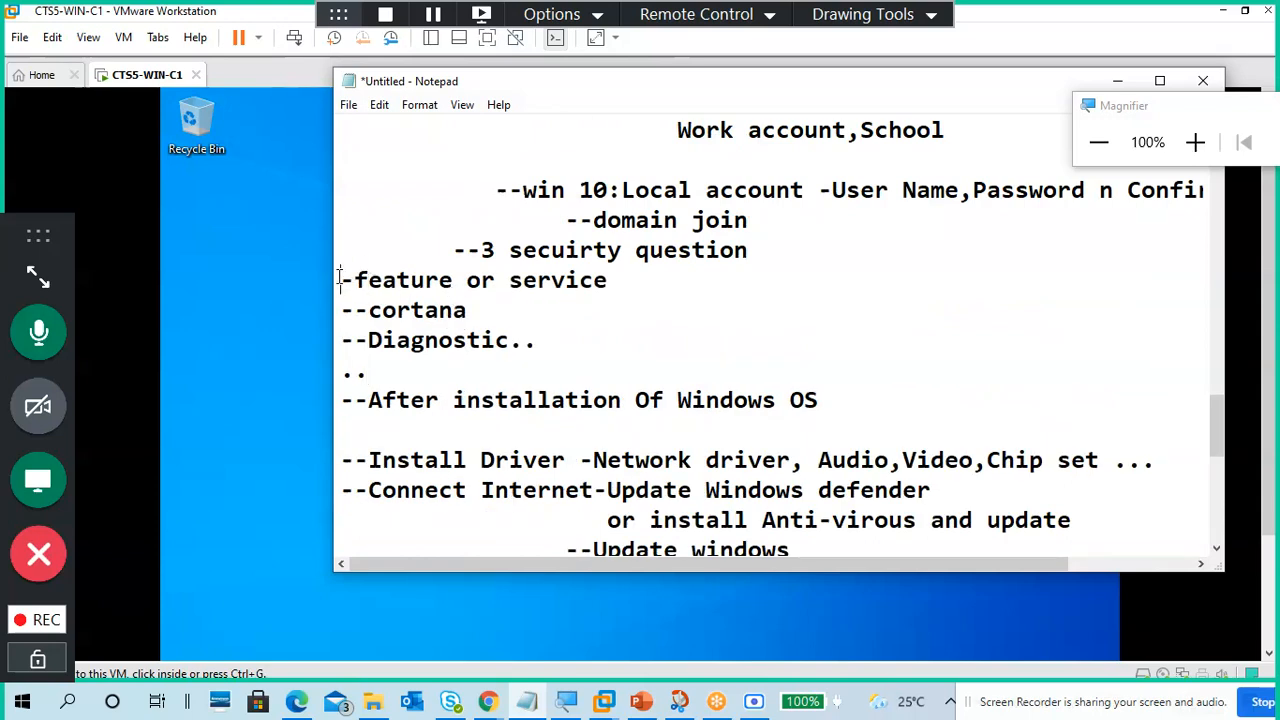
key("Return")
left_click(366, 279)
type("....")
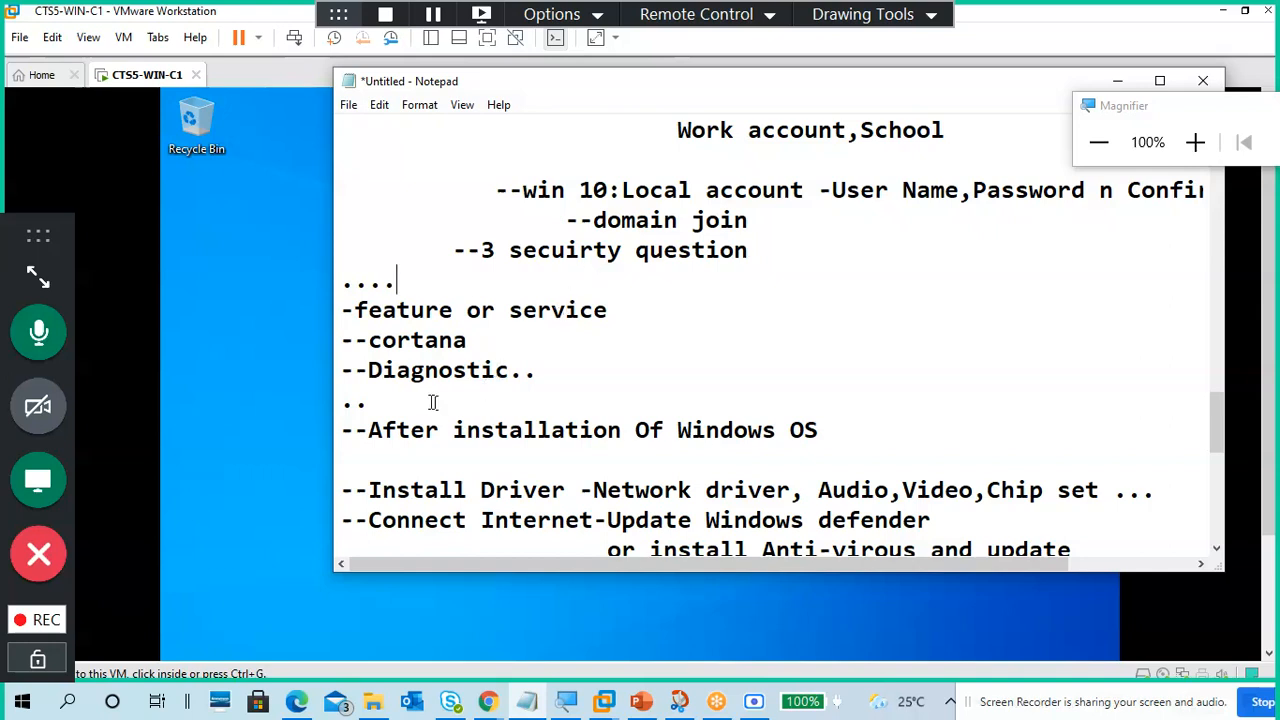
type("..")
key("Return")
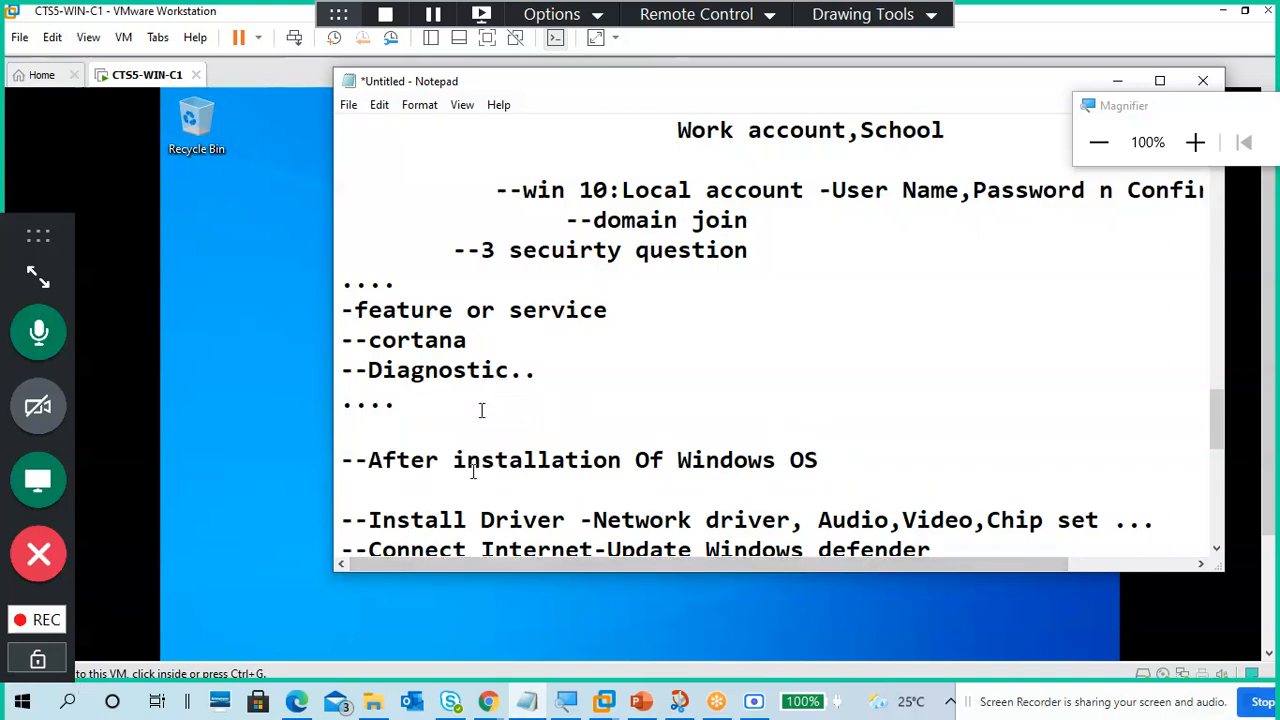
scroll(520, 273, "down", 2)
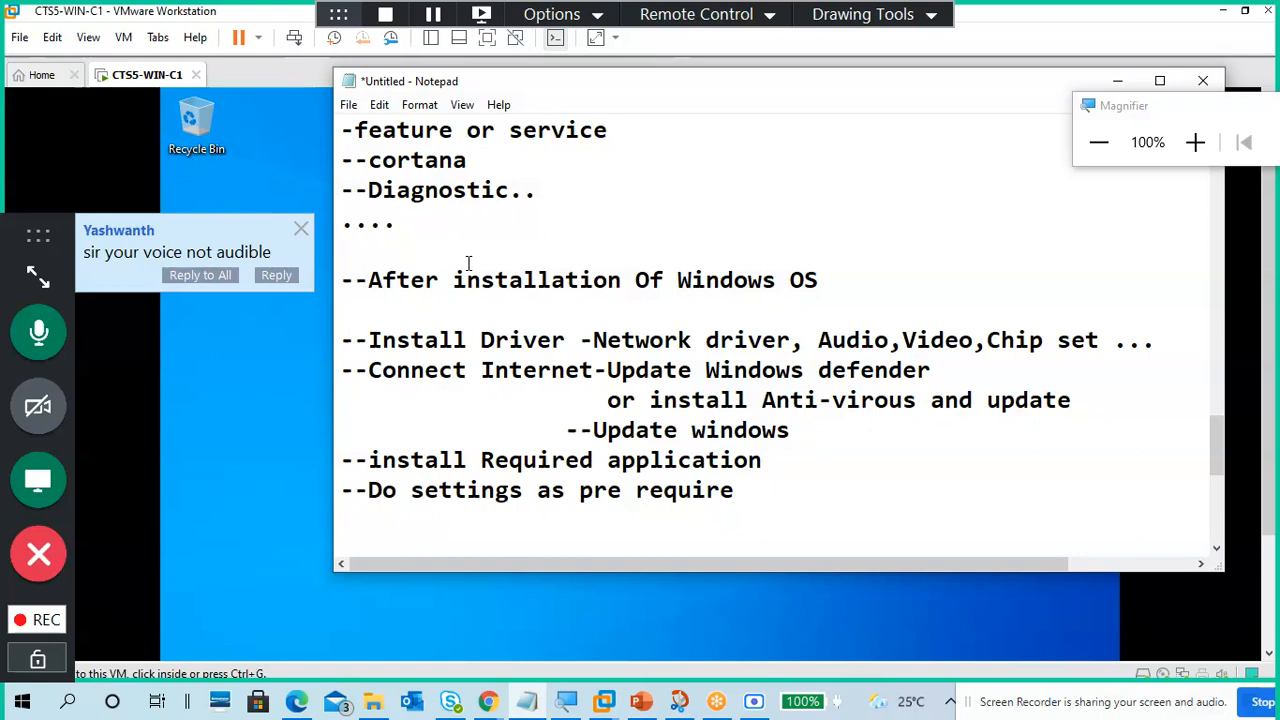
Switch to GoToMeeting, check the camera and audio settings in its expanded control panel, and collapse the panel again
mouse_move(990, 707)
left_mouse_down()
mouse_move(1000, 664)
mouse_move(1008, 717)
left_mouse_up()
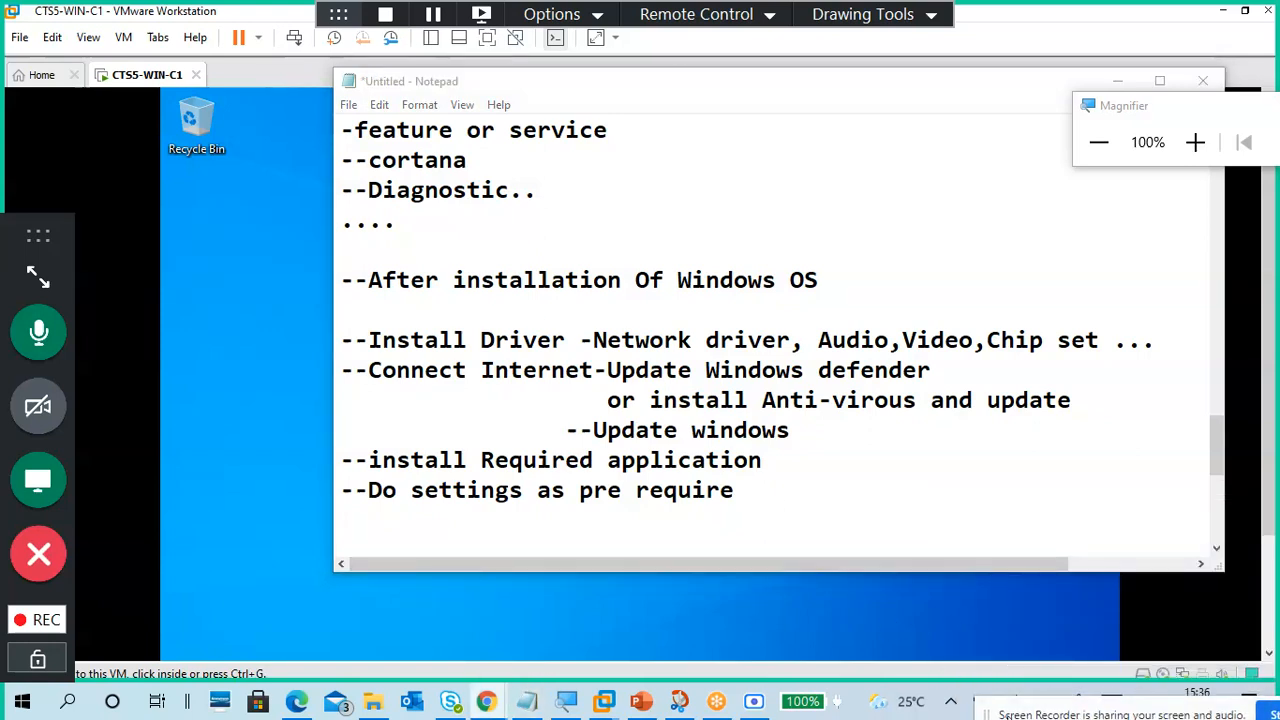
left_click(38, 280)
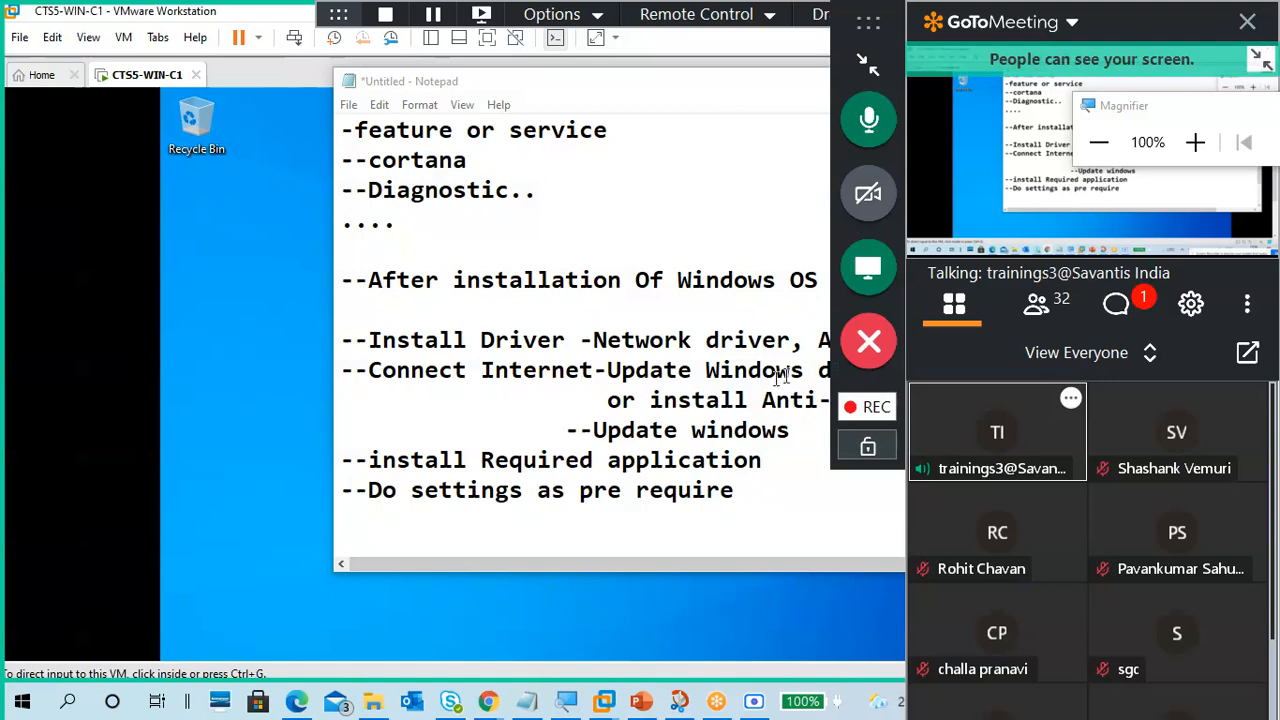
left_click(1044, 306)
left_click(1044, 306)
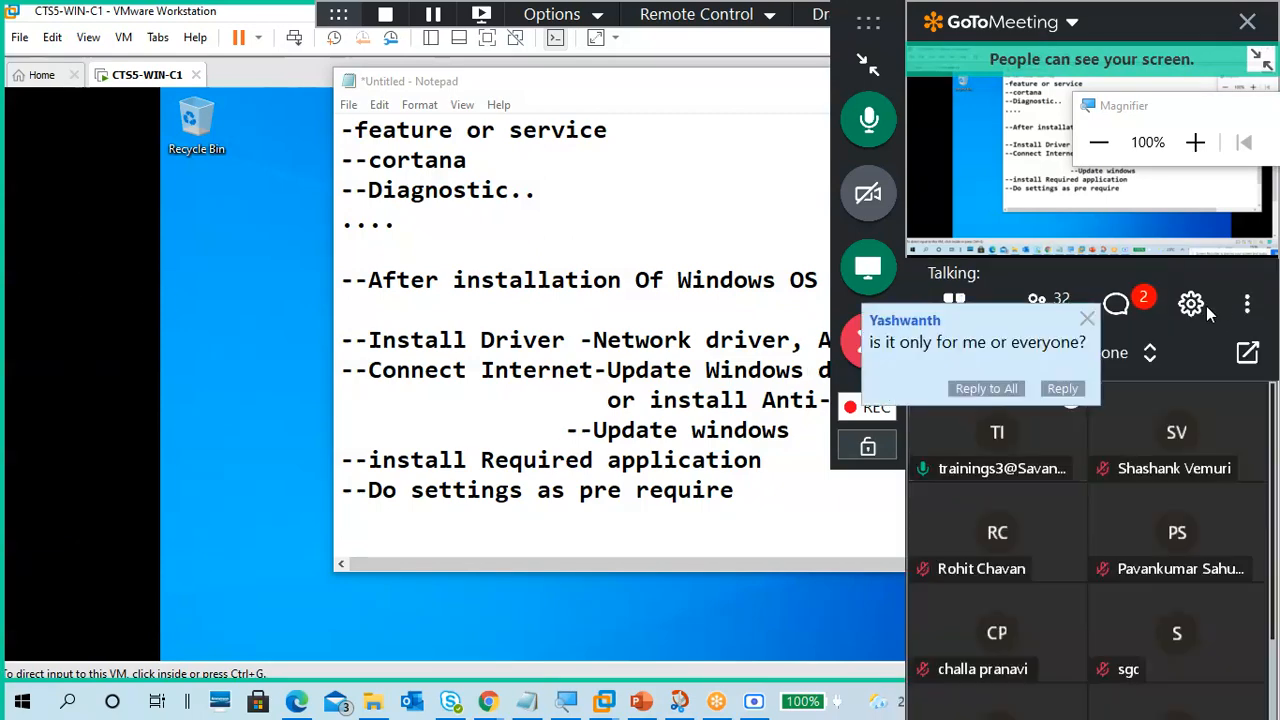
left_click(1190, 304)
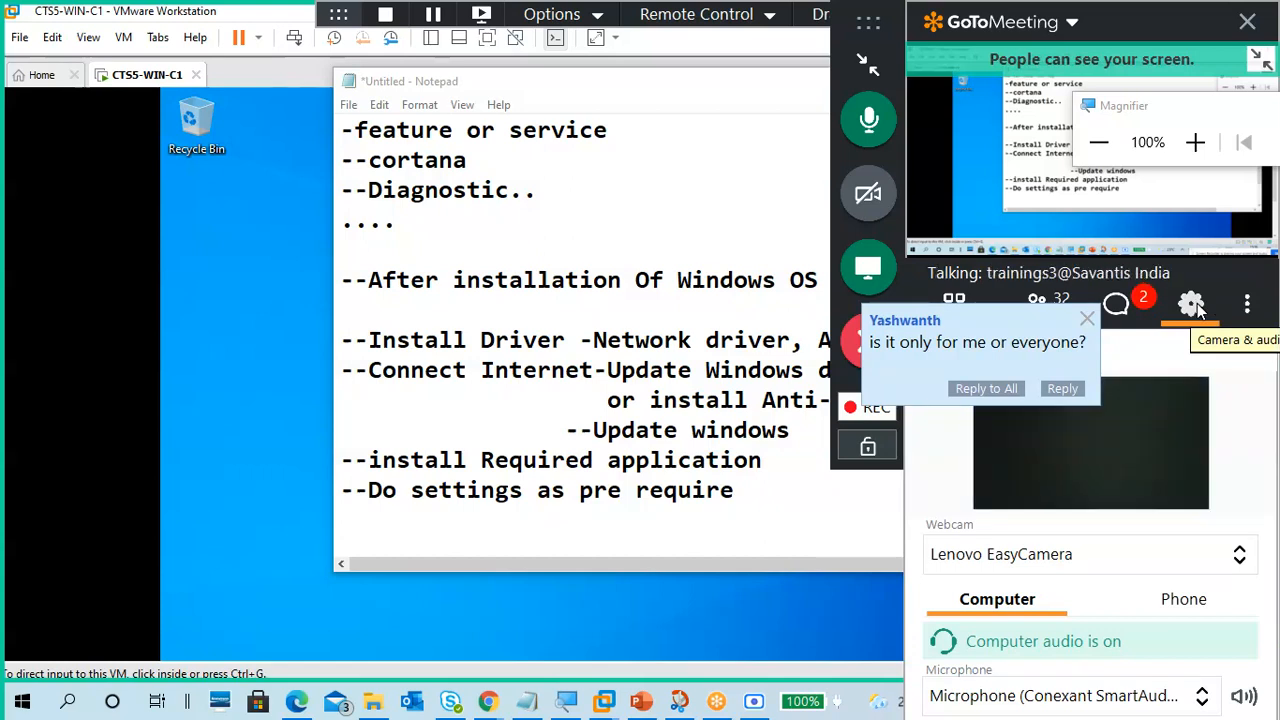
left_click(1192, 305)
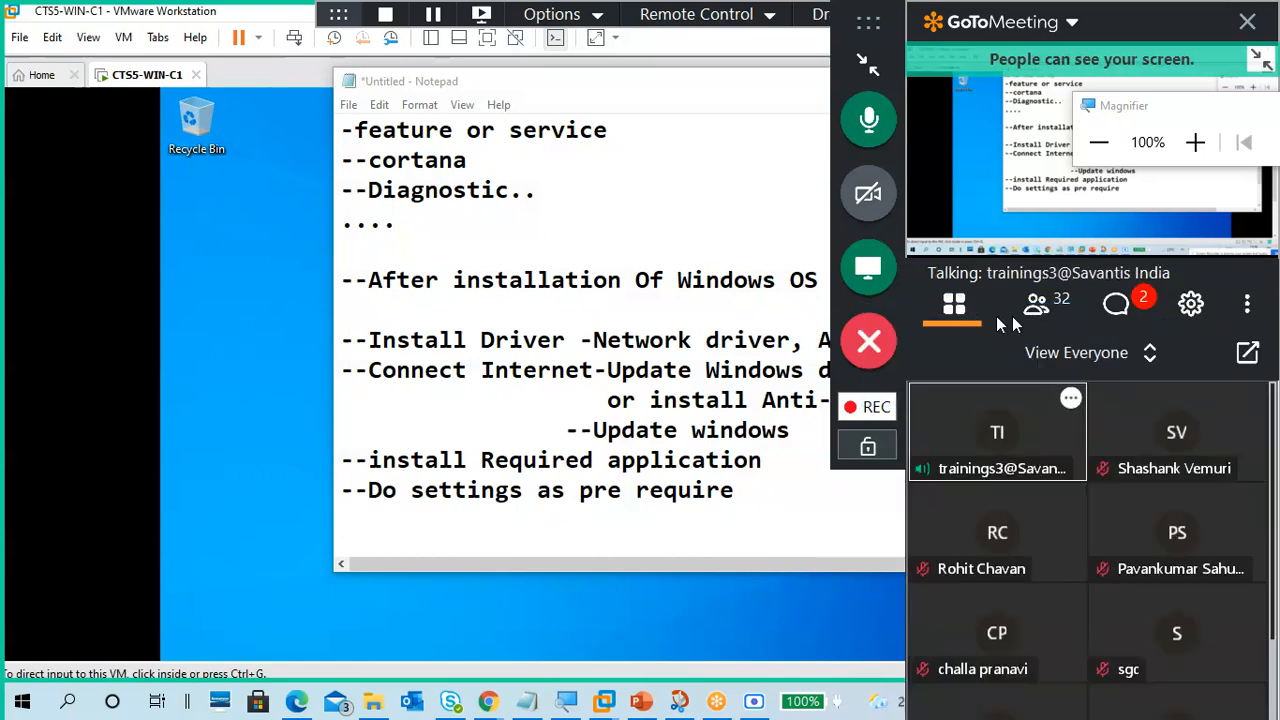
left_click(864, 66)
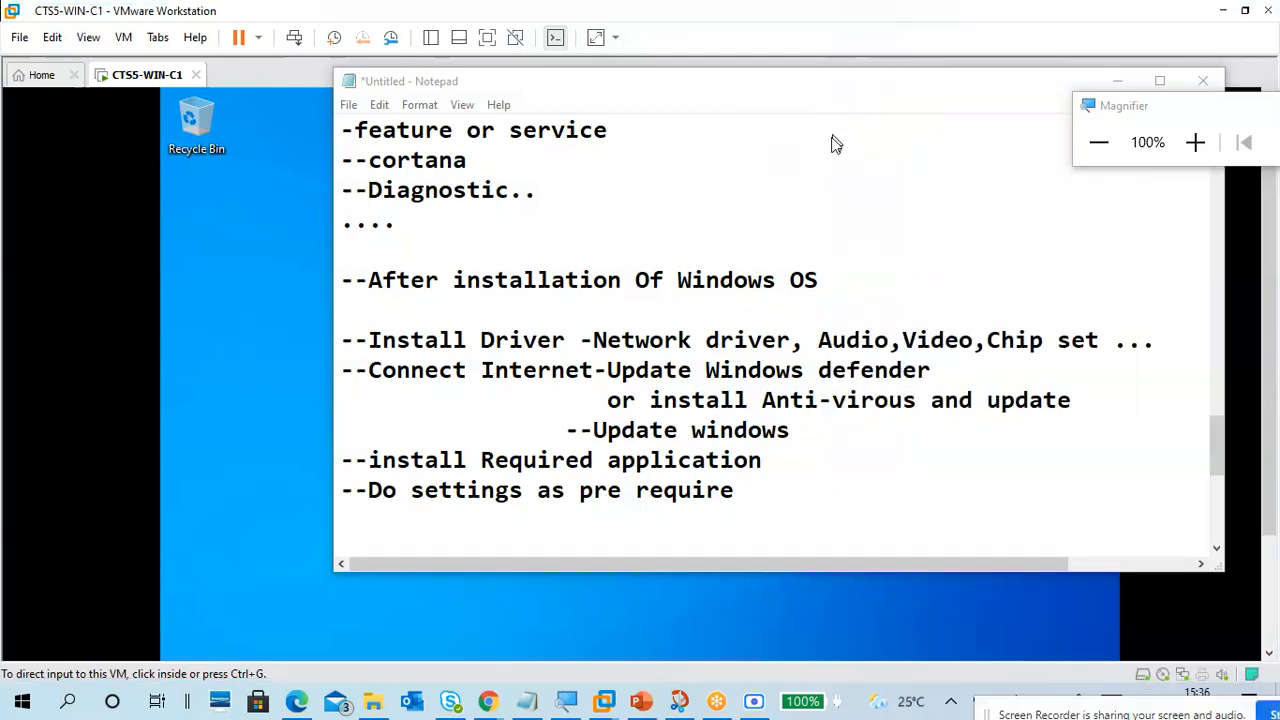
left_click_drag(786, 53, 4, 395)
Move the notes window slightly aside and review the After installation Of Windows OS section, highlighting its heading and the Install Driver text
left_click_drag(832, 78, 718, 71)
scroll(626, 383, "down", 2)
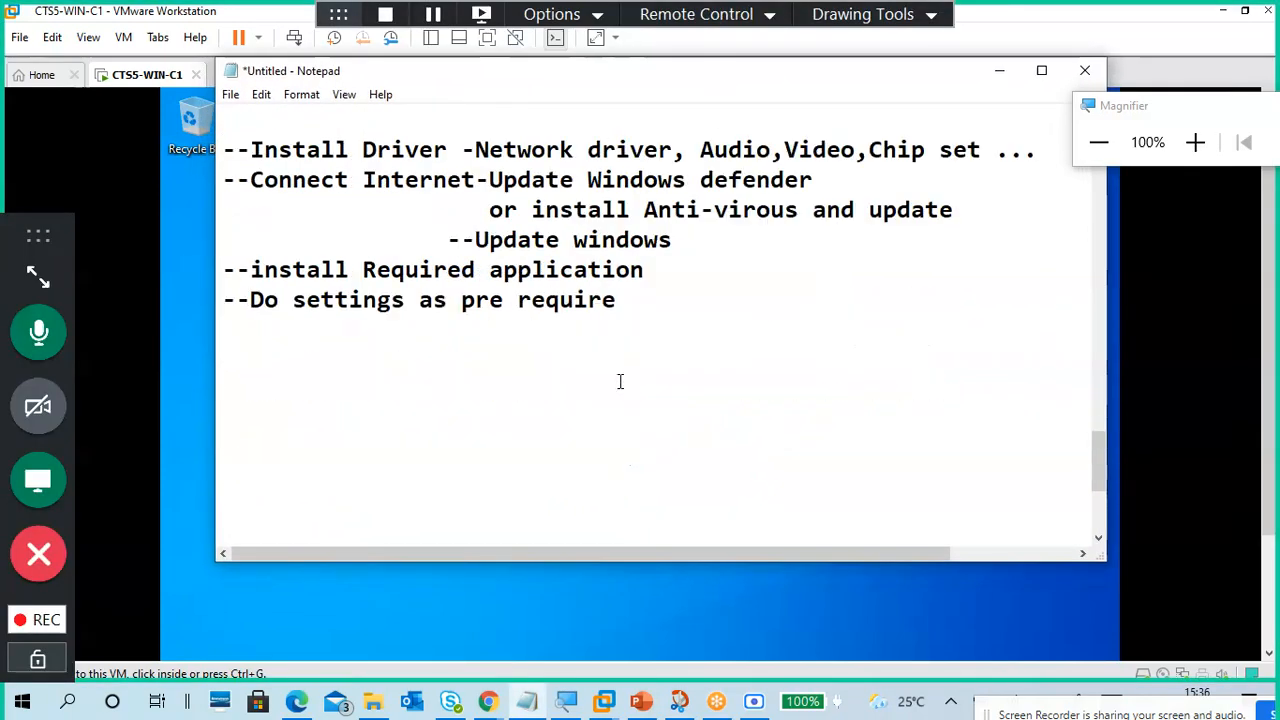
scroll(626, 377, "up", 1)
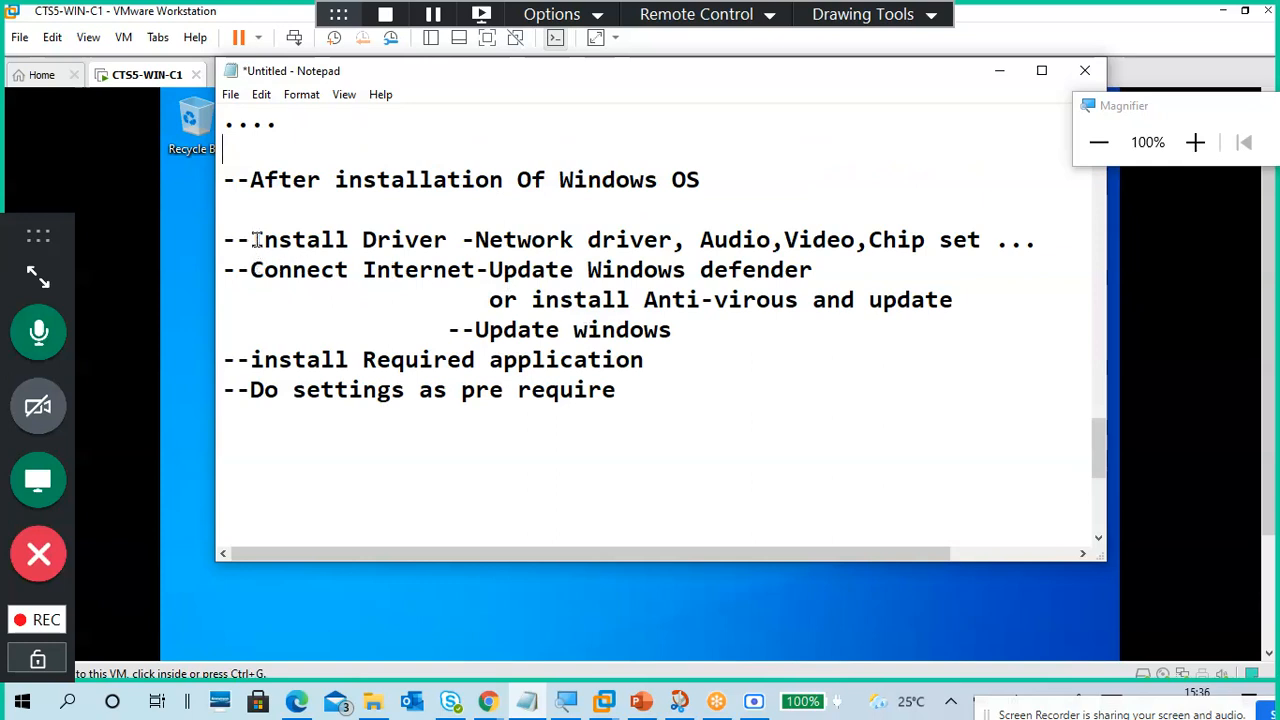
left_click_drag(256, 240, 455, 236)
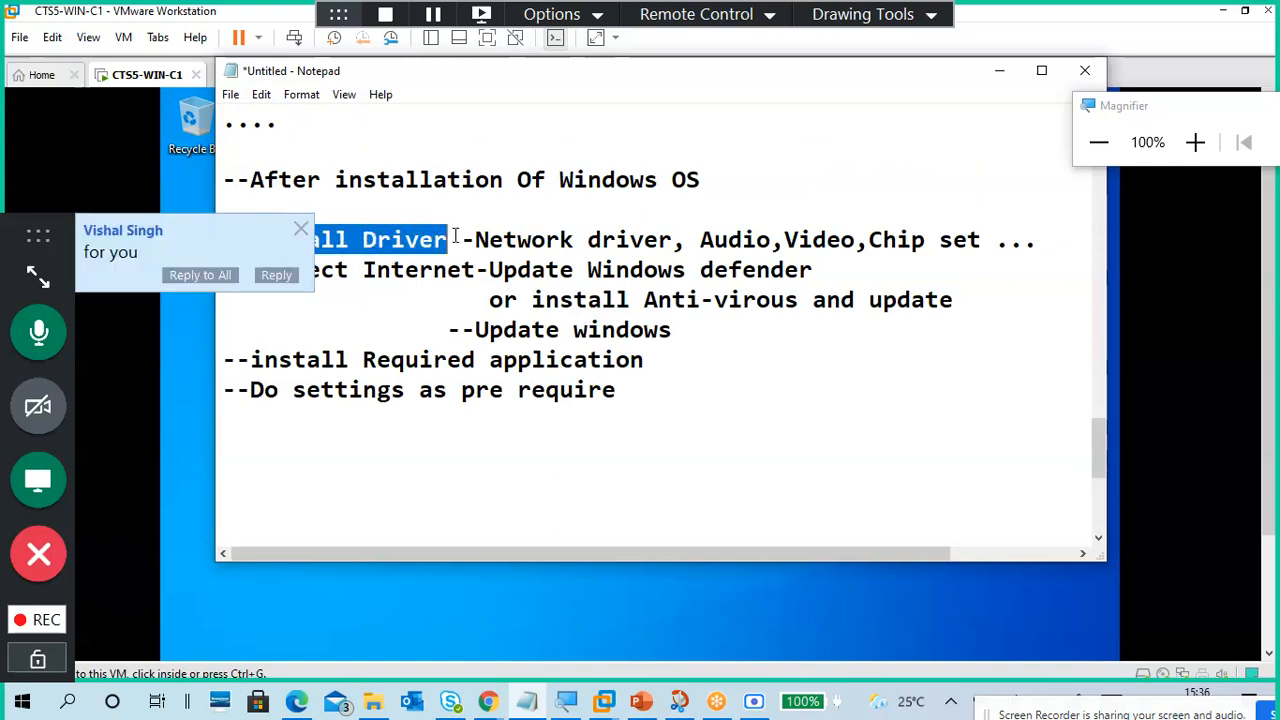
left_click(461, 297)
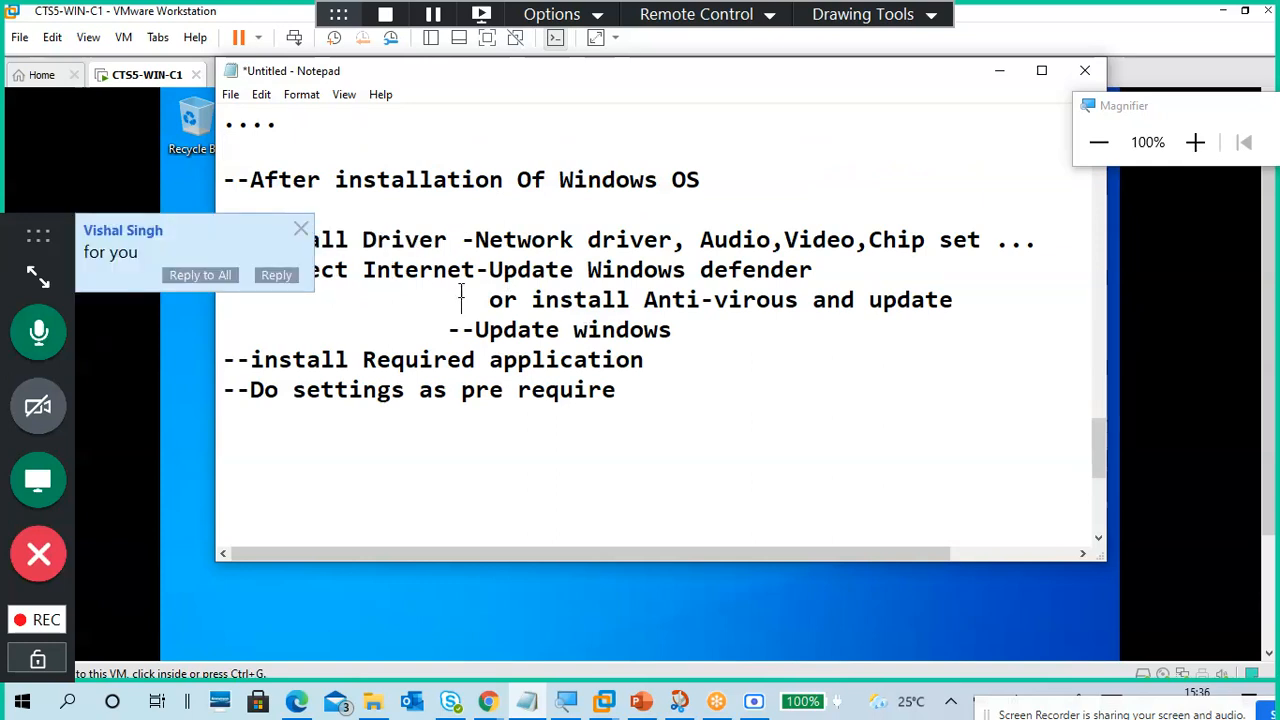
left_click(451, 232)
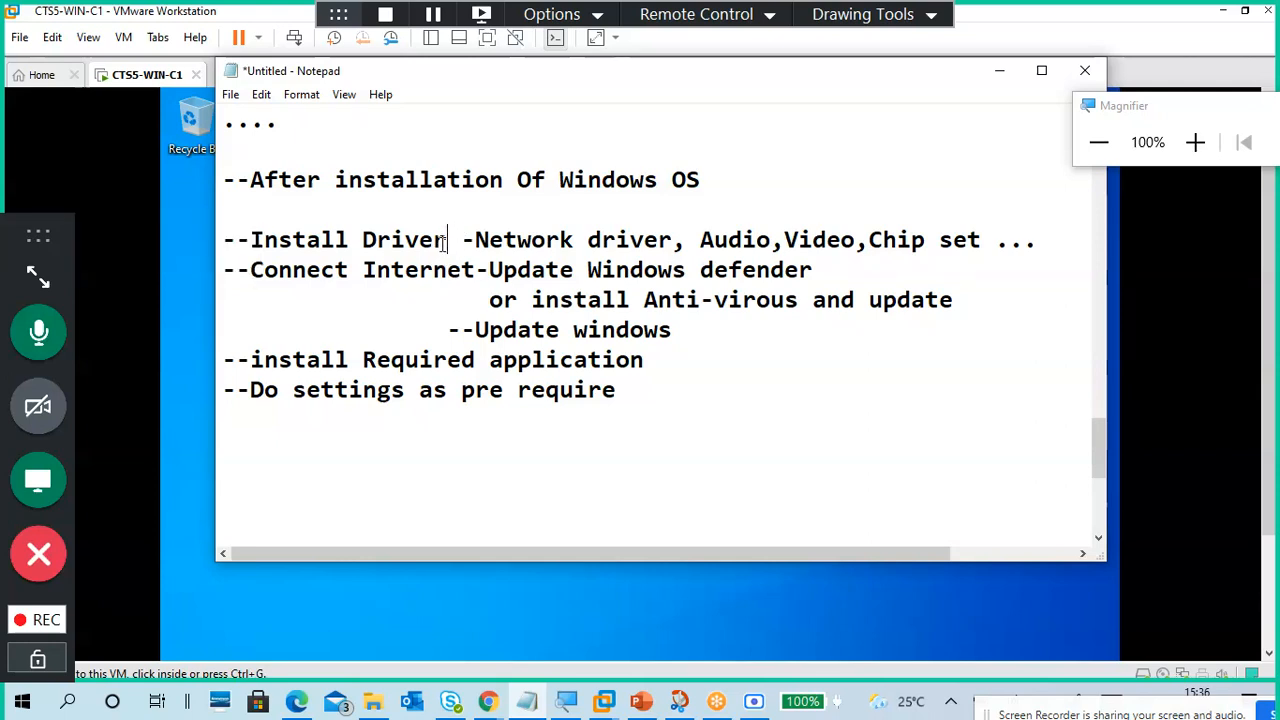
scroll(427, 250, "up", 1)
left_click(288, 232)
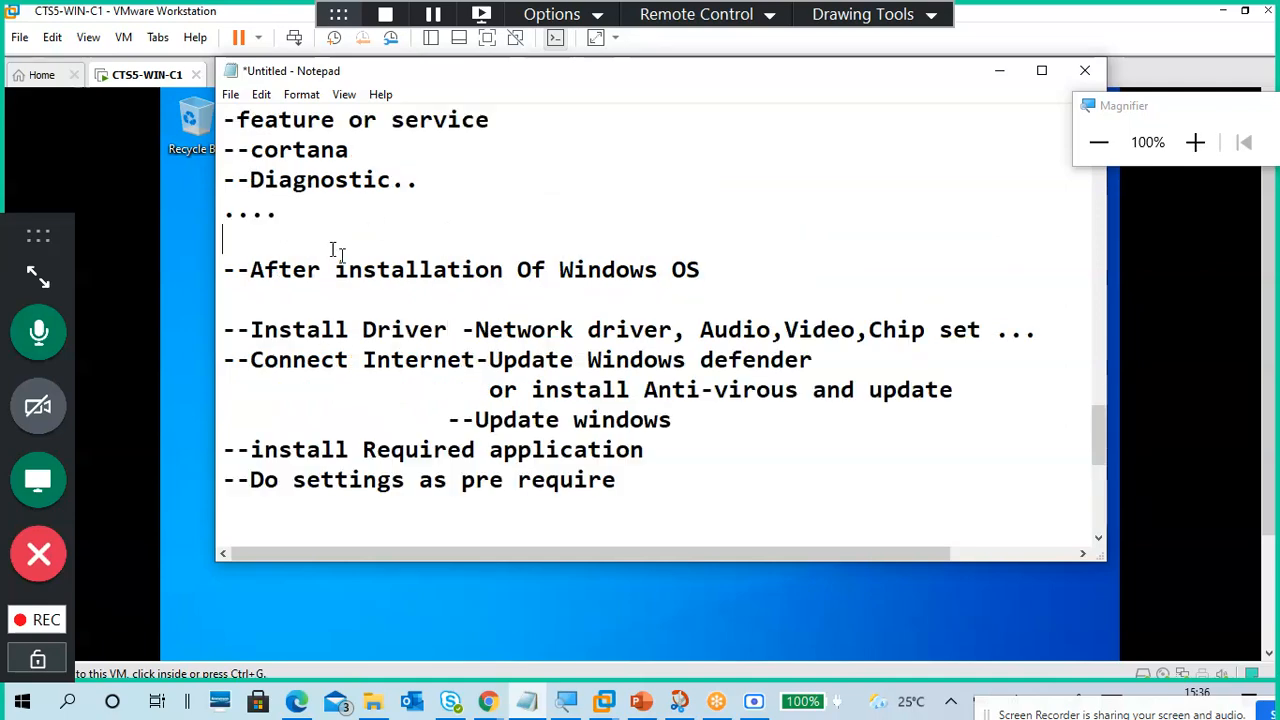
scroll(423, 222, "down", 1)
left_click_drag(251, 177, 708, 181)
scroll(672, 190, "up", 1)
left_click(444, 219)
Show the desktop of the CTS5-WIN-C1 virtual machine in VMware Workstation, release input from it and return to the Notepad notes
left_click(466, 594)
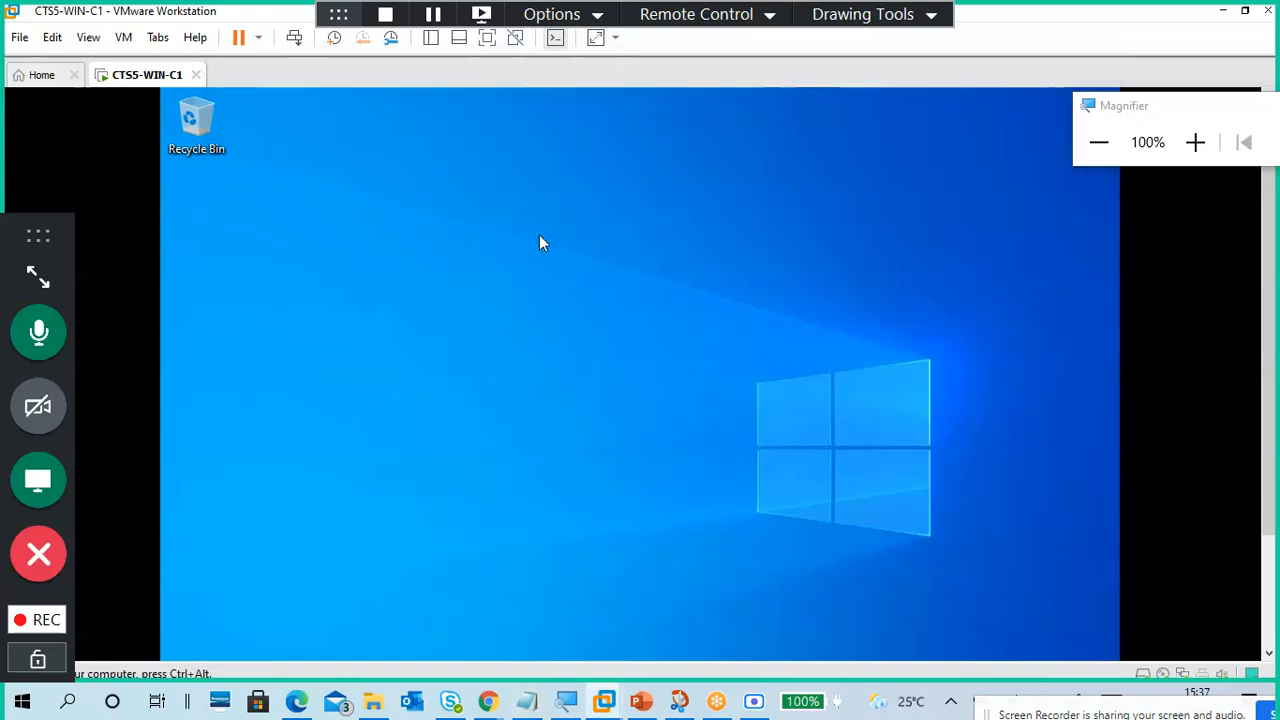
key("ctrl+alt")
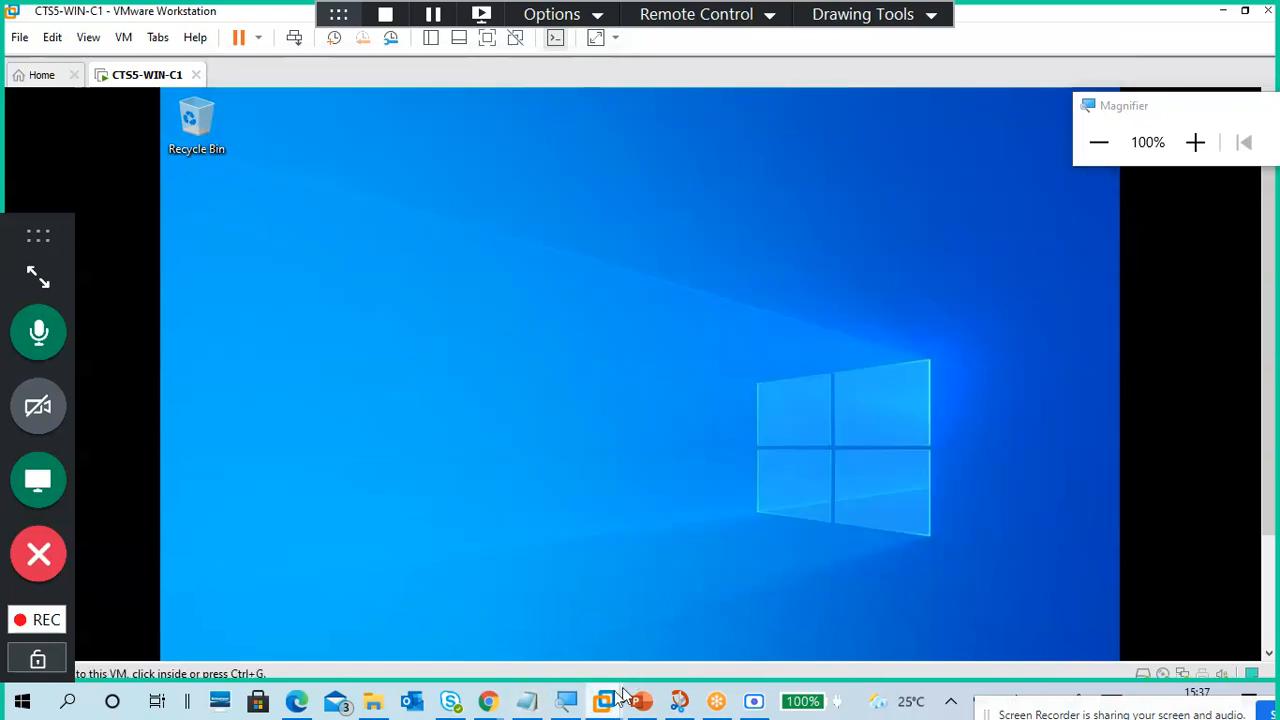
left_click(527, 701)
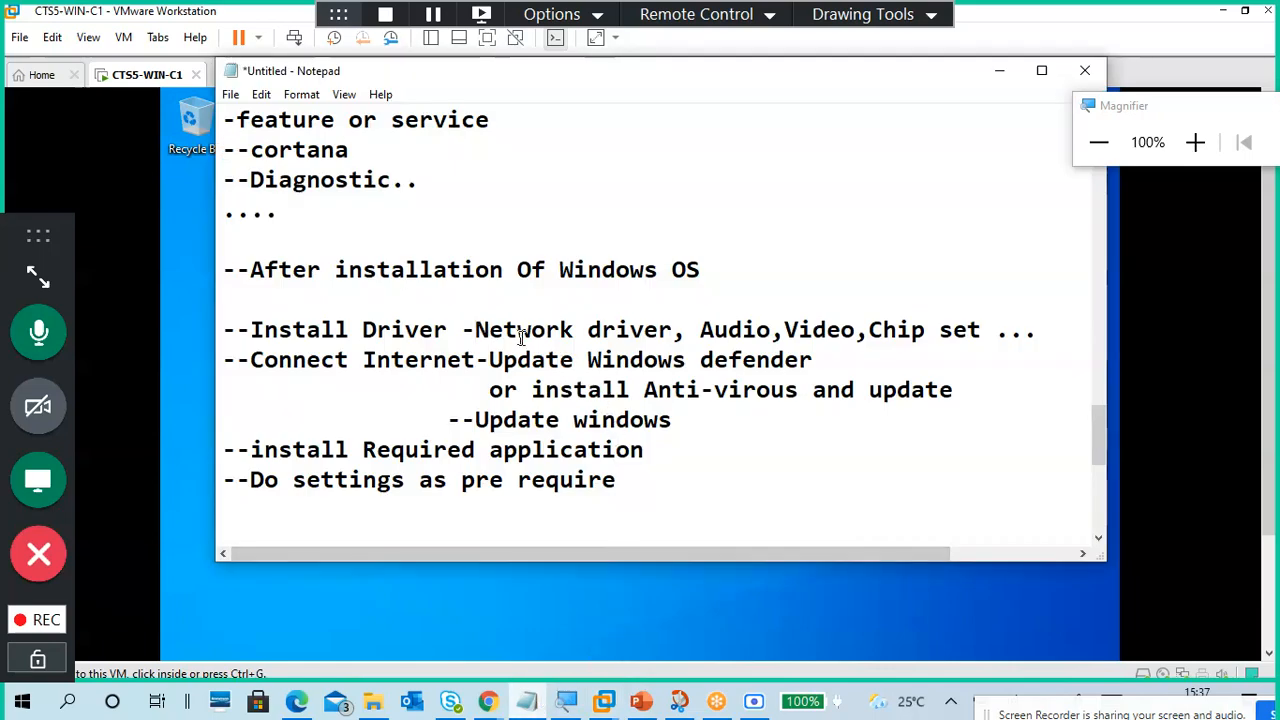
Add the entry "--once got screen" between the After installation Of Windows OS heading and the Install Driver line
left_click_drag(995, 331, 292, 331)
left_click(362, 312)
type("--oc")
key("BackSpace")
type("nce ")
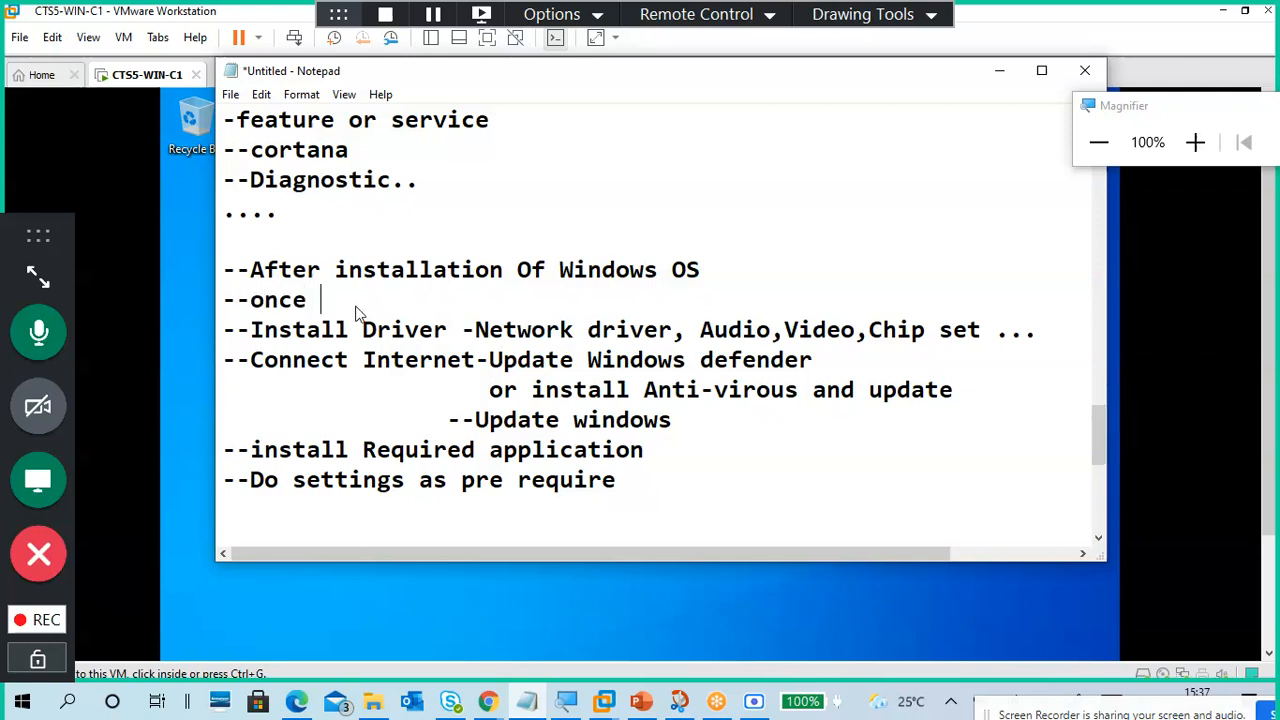
type("go")
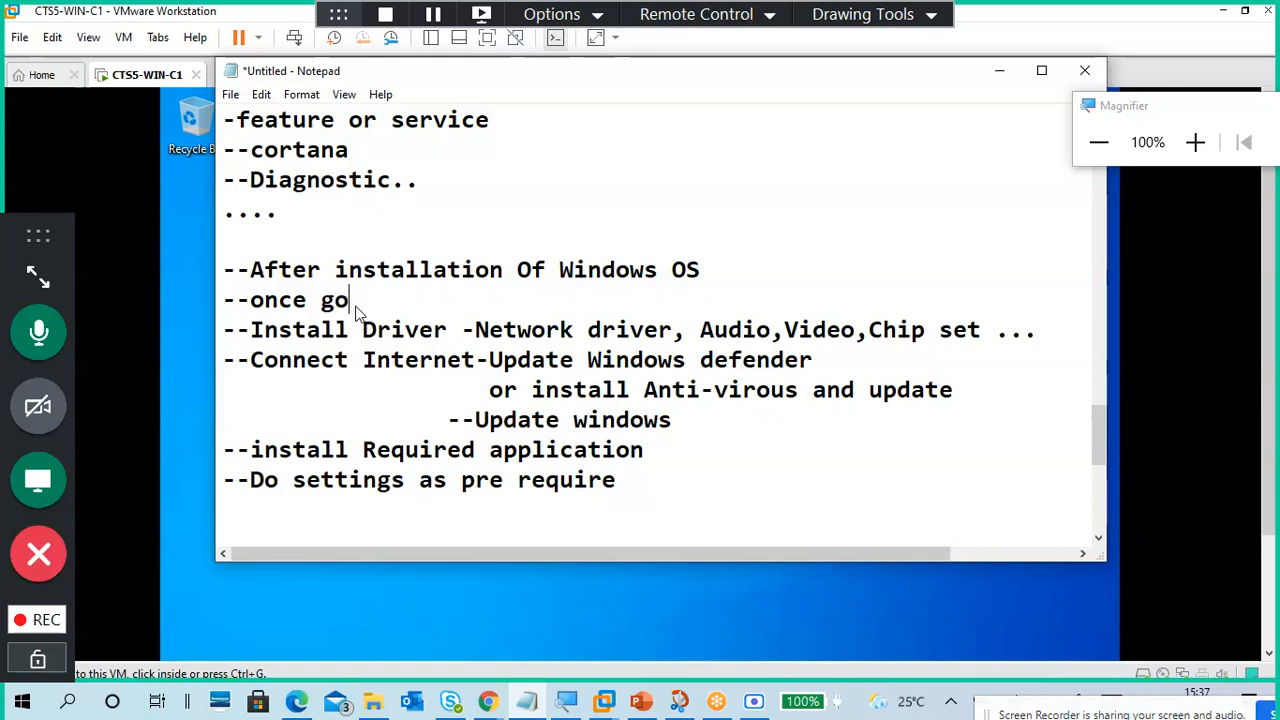
type("t screen")
Review the after-installation entries, highlighting the driver types, Windows defender update, Anti-virous, Update windows and install Required application texts
left_click_drag(478, 330, 982, 331)
left_click_drag(501, 364, 810, 365)
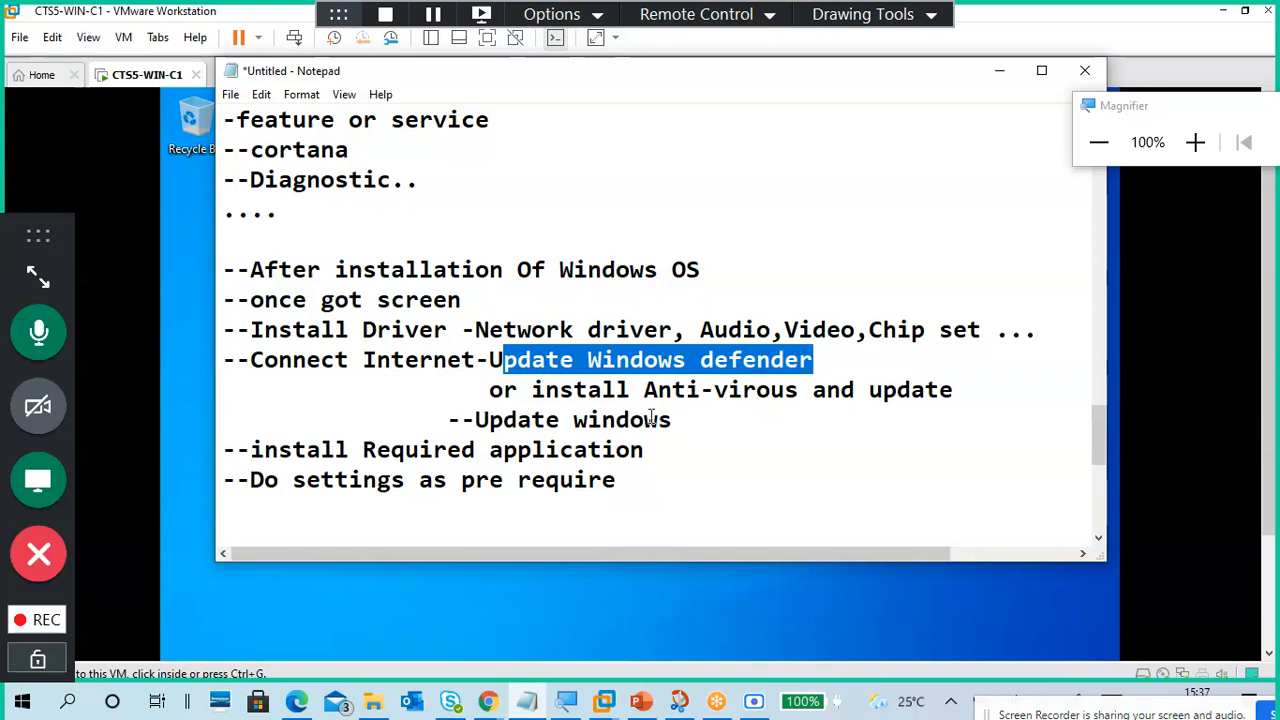
left_click_drag(531, 390, 958, 391)
left_click_drag(462, 420, 672, 420)
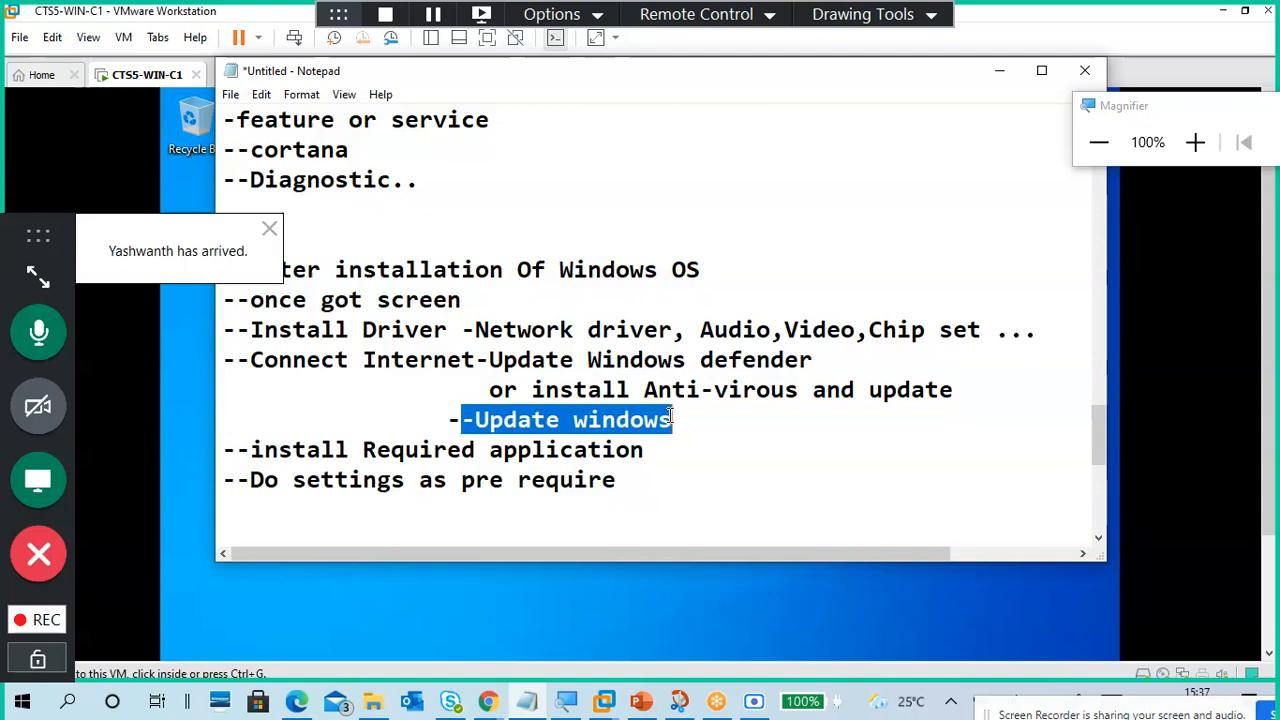
scroll(514, 337, "down", 2)
left_click(449, 270)
scroll(476, 358, "up", 1)
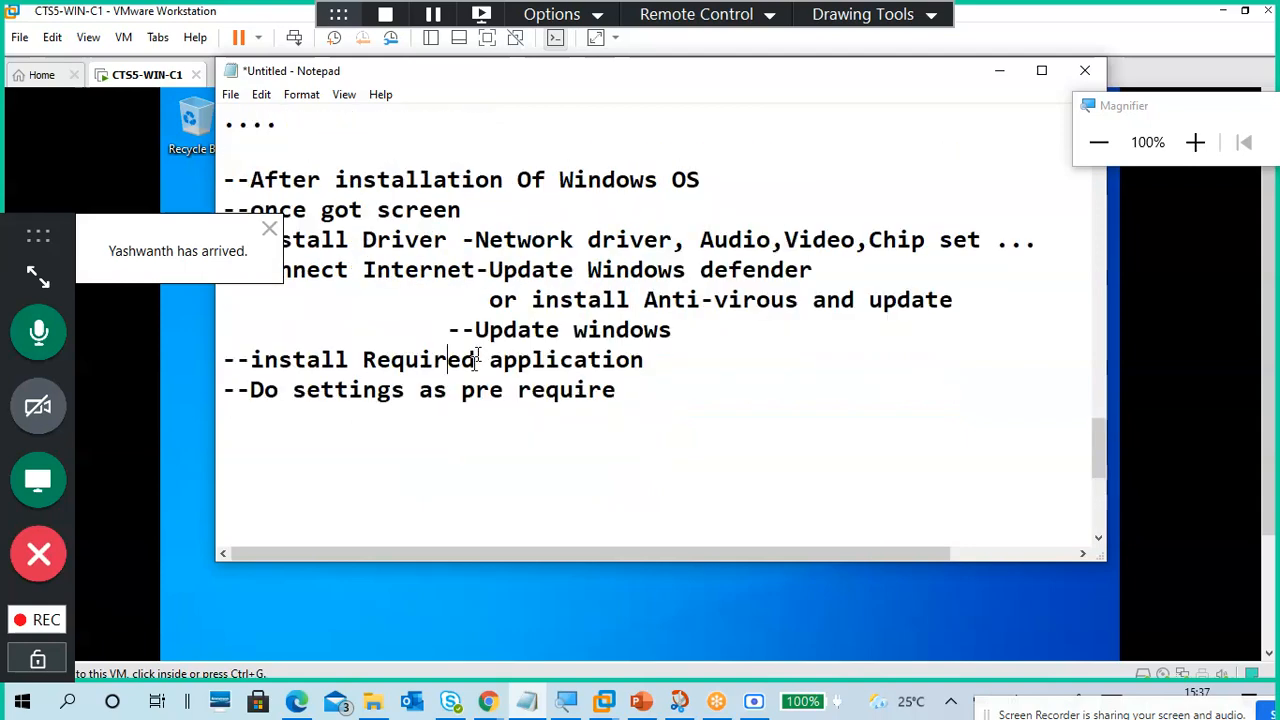
double_click(584, 336)
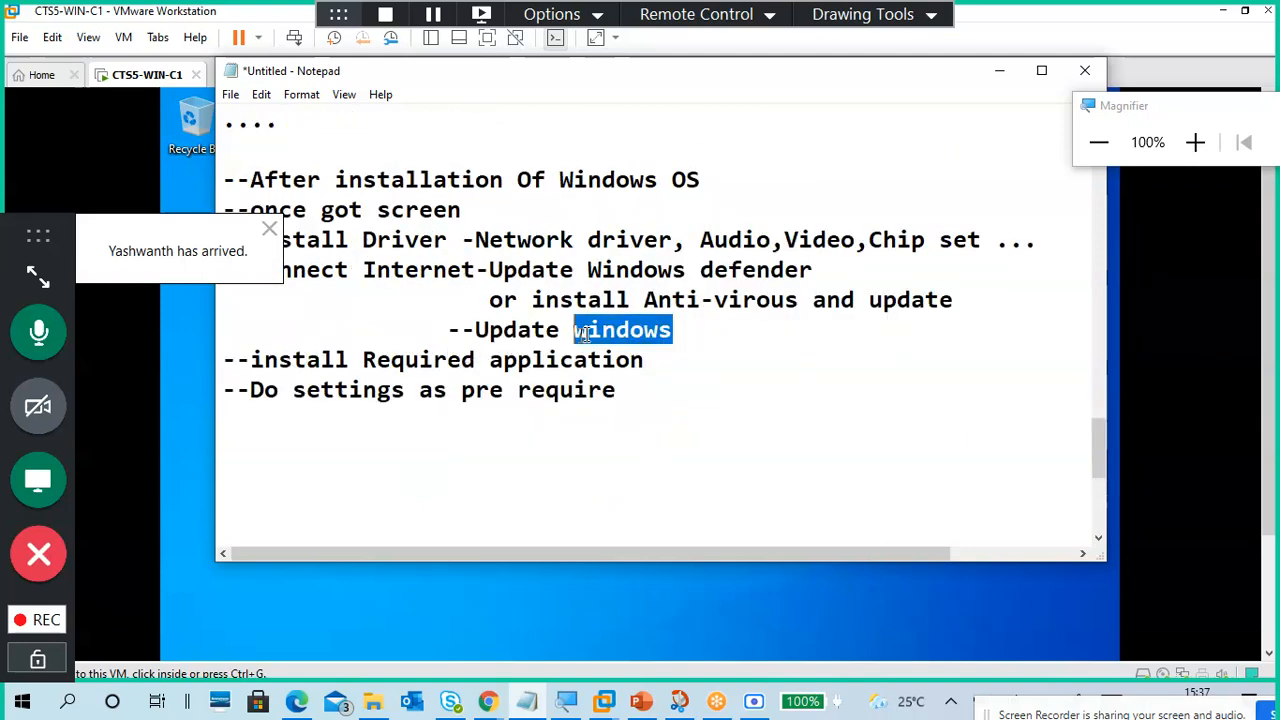
left_click_drag(584, 336, 480, 332)
left_click(405, 357)
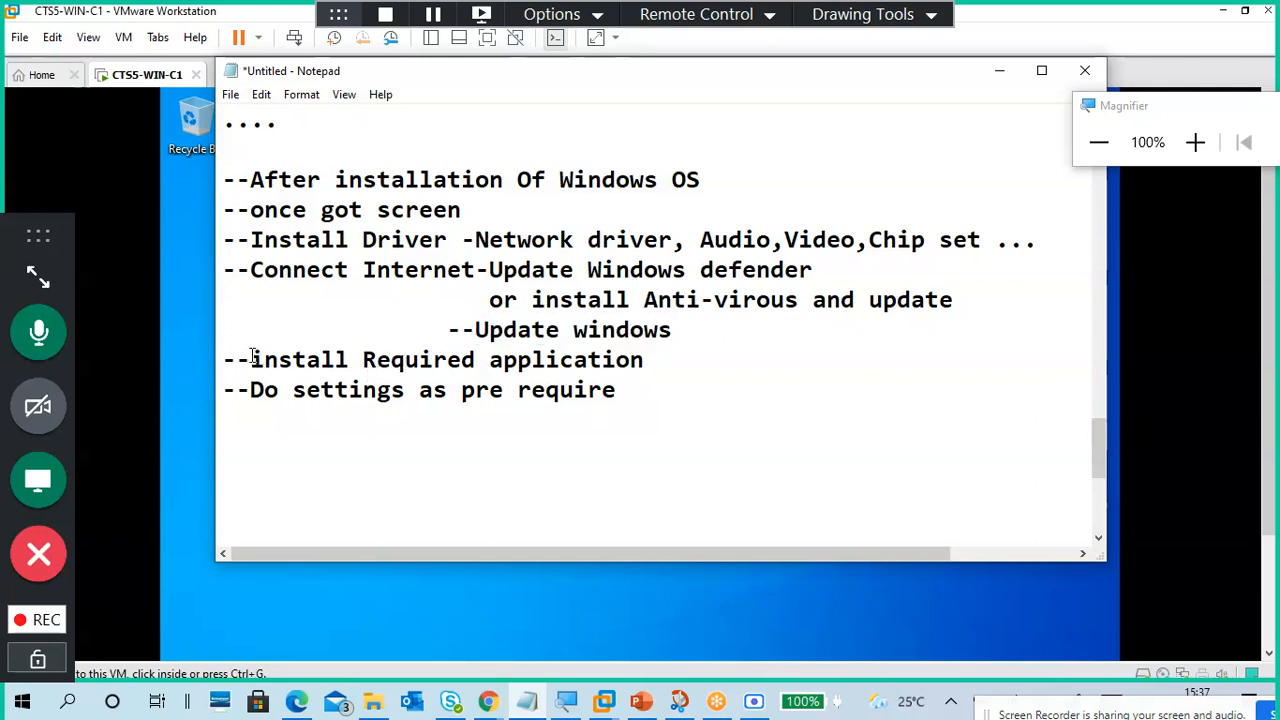
left_click_drag(250, 360, 634, 360)
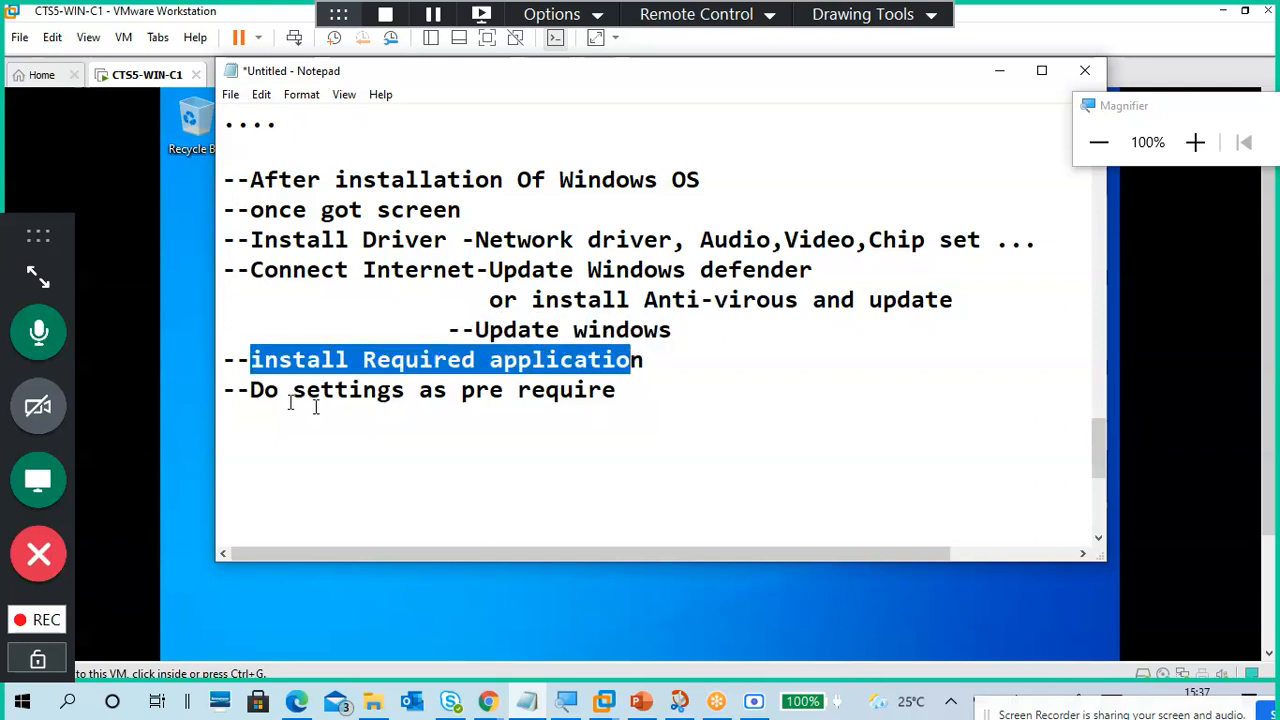
Highlight the Do settings as pre require entry and add a short separator line "---" below it
left_click_drag(264, 390, 620, 414)
left_click(630, 395)
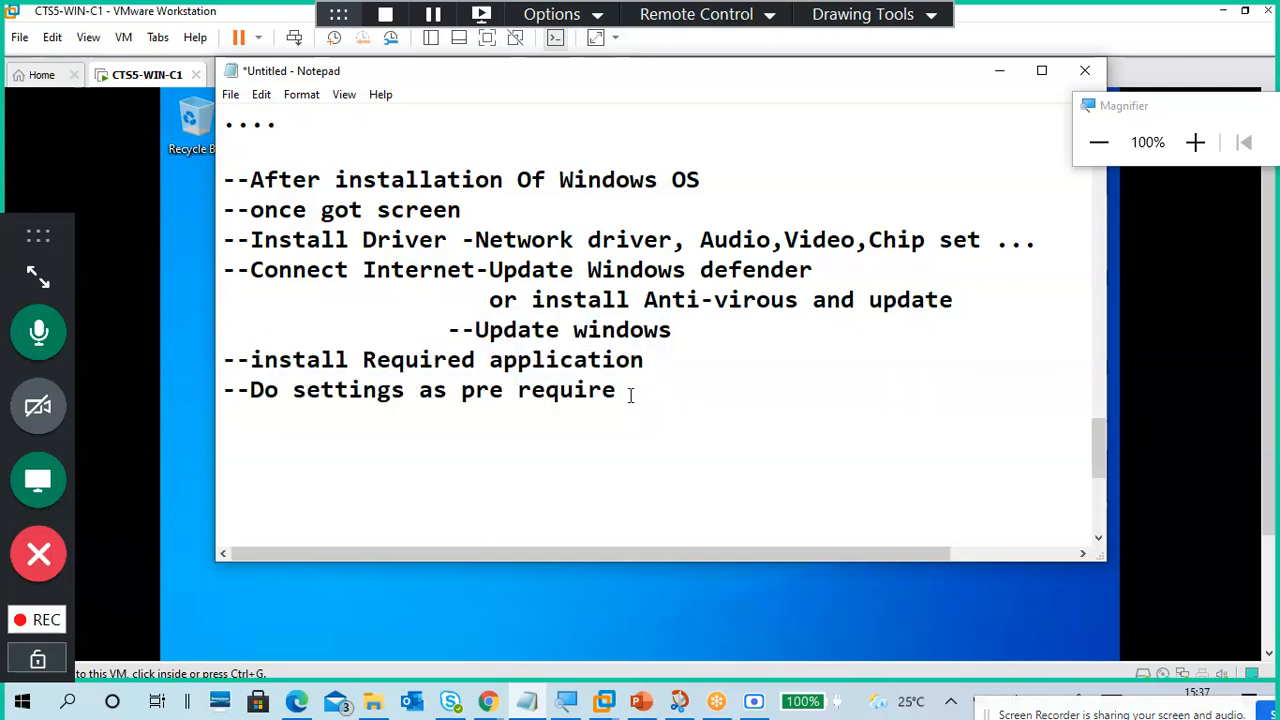
key("Return")
key("Return")
type("----------------")
left_click_drag(343, 428, 537, 447)
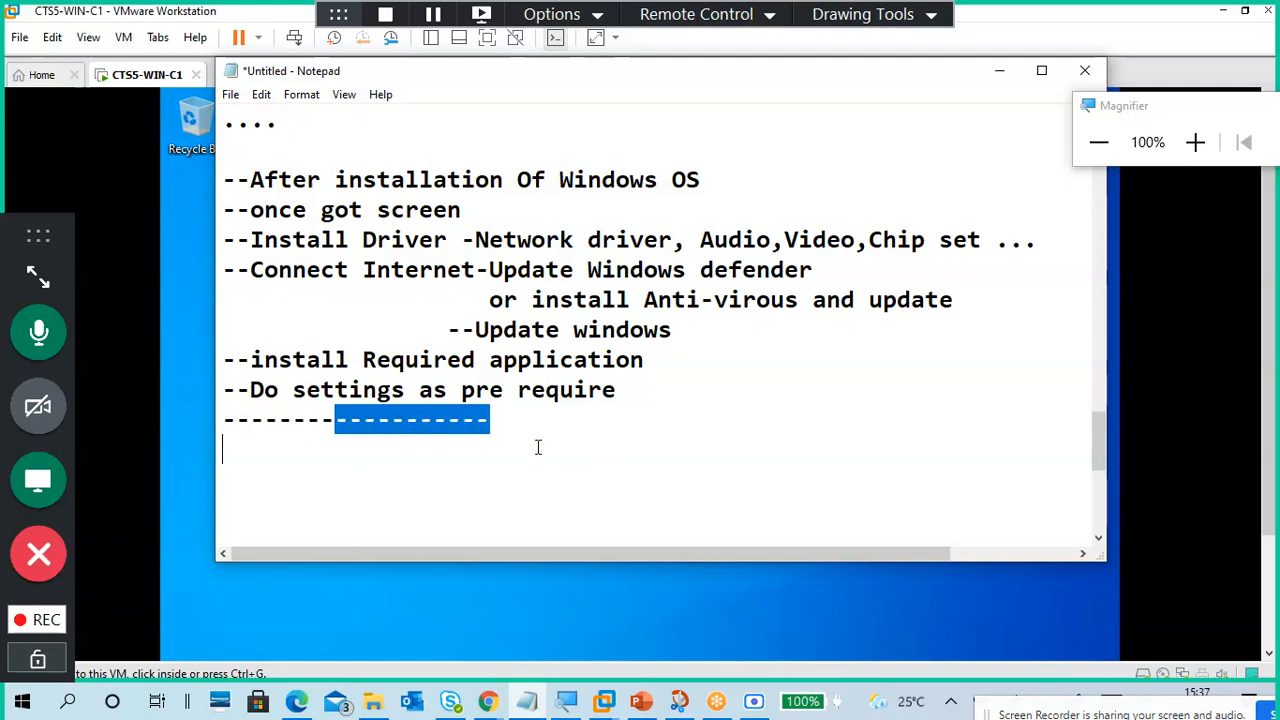
key("BackSpace")
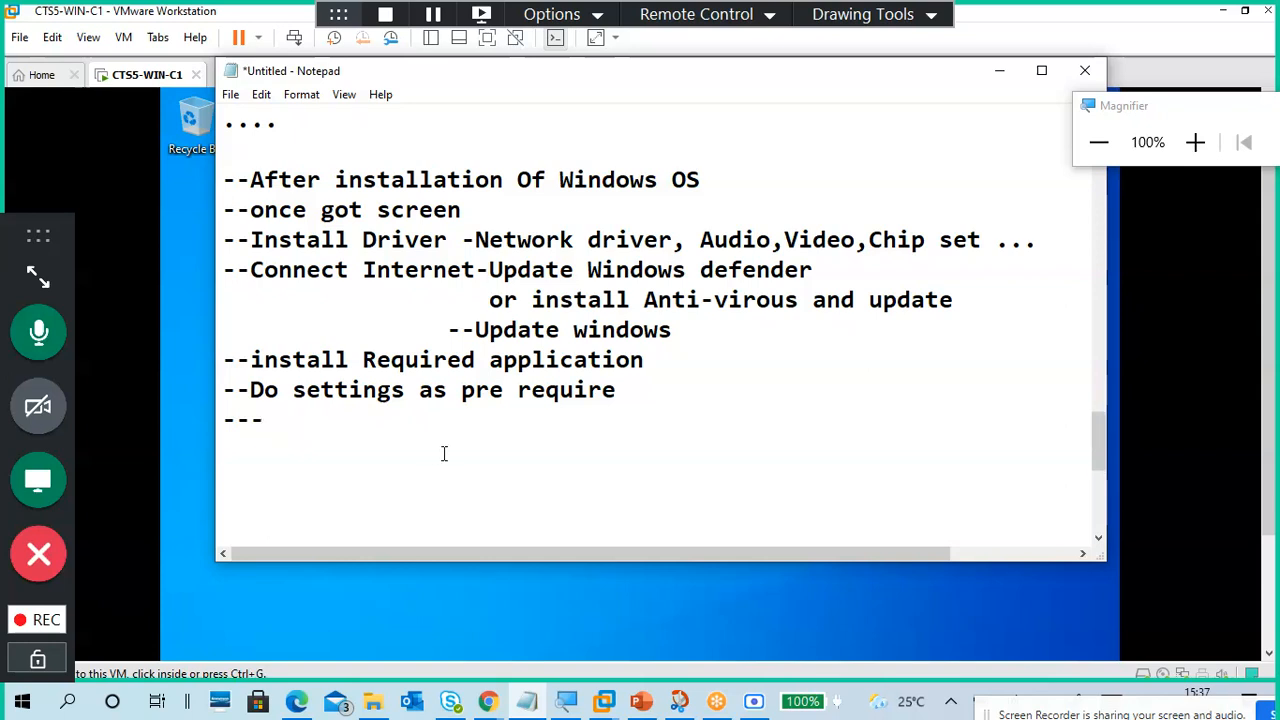
Add the heading "windows 10 in Vmware Workstation" below the short separator line
type("W")
key("BackSpace")
type("windows 10 in Vmware Workstation")
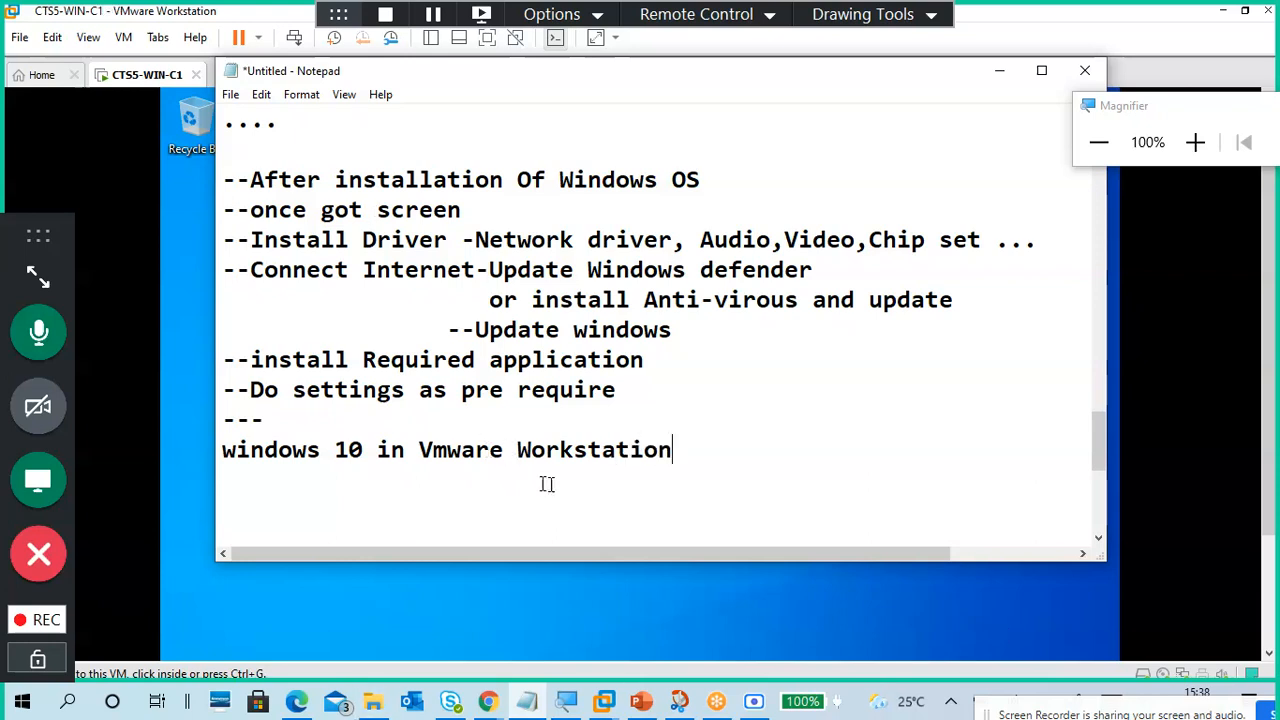
Add the entry "--after installation of win 10" under the windows 10 in Vmware Workstation heading
left_click(626, 490)
left_click(700, 459)
left_click(785, 491)
scroll(668, 373, "down", 1)
type("--after")
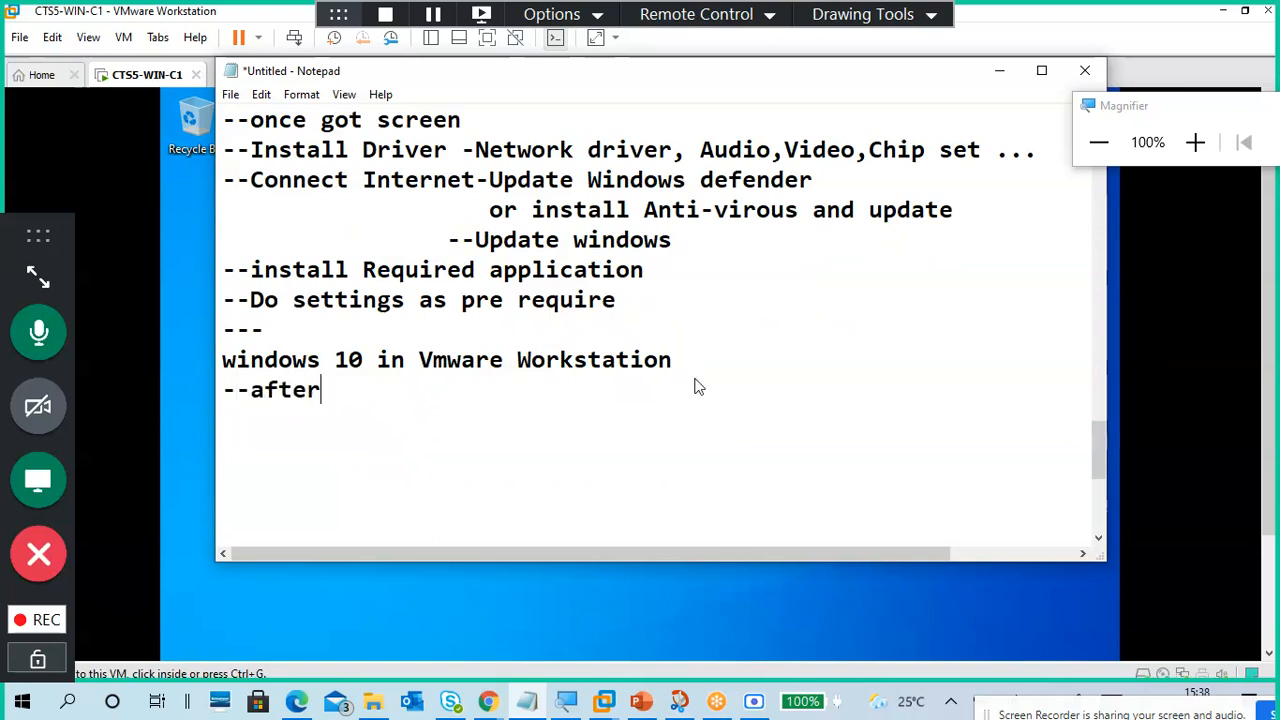
type(" installa")
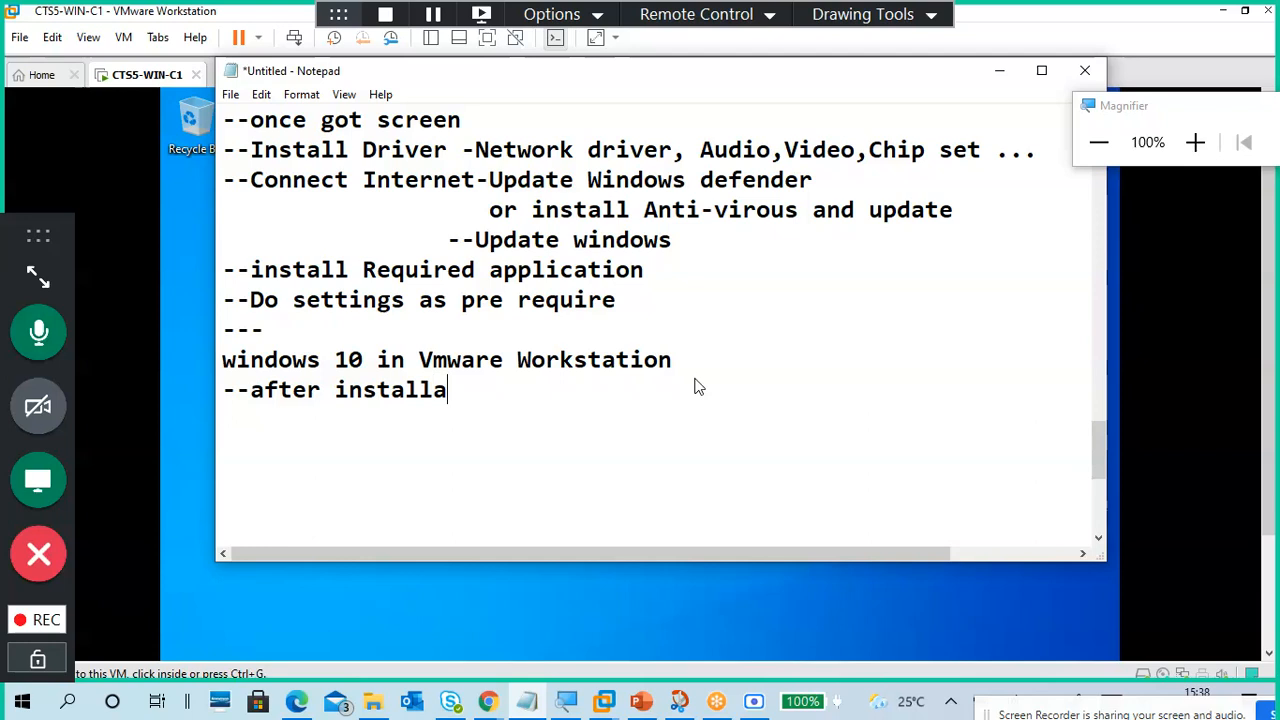
type("tion of win 1")
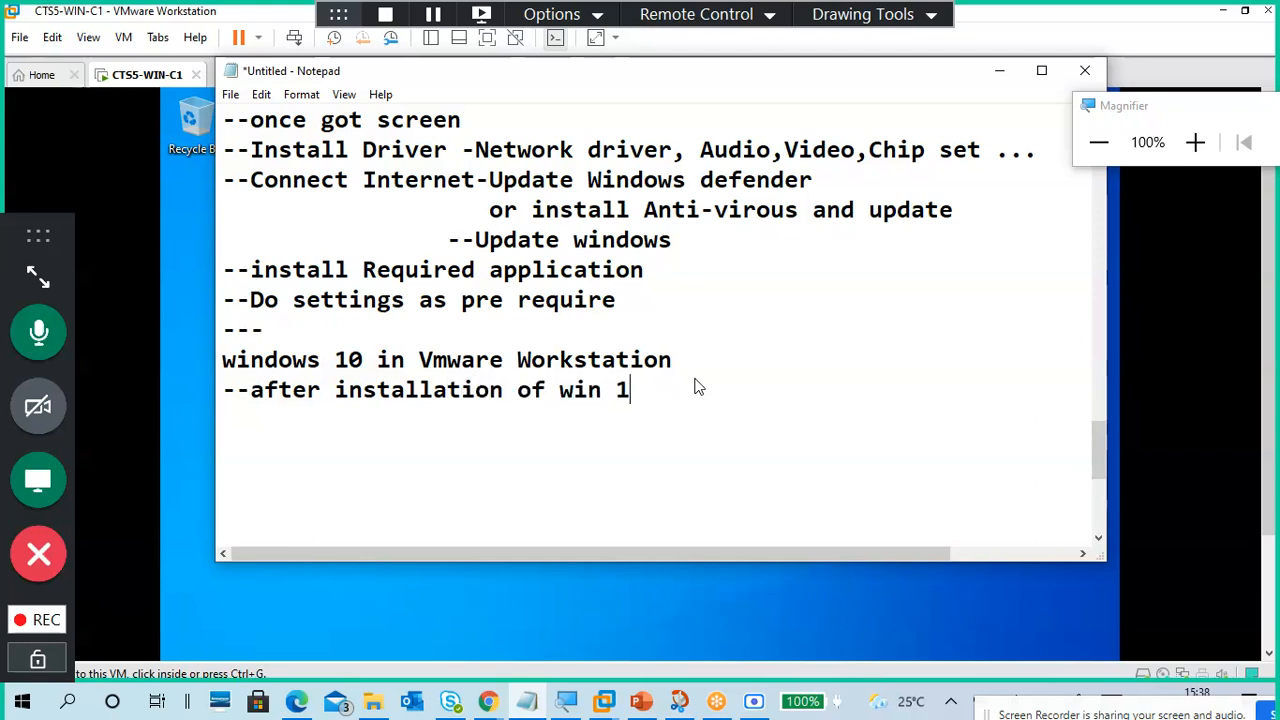
type("0")
Add the entries "---install Vmware tools" and "----restart" on separate lines below the after installation of win 10 entry
type(" ---install ")
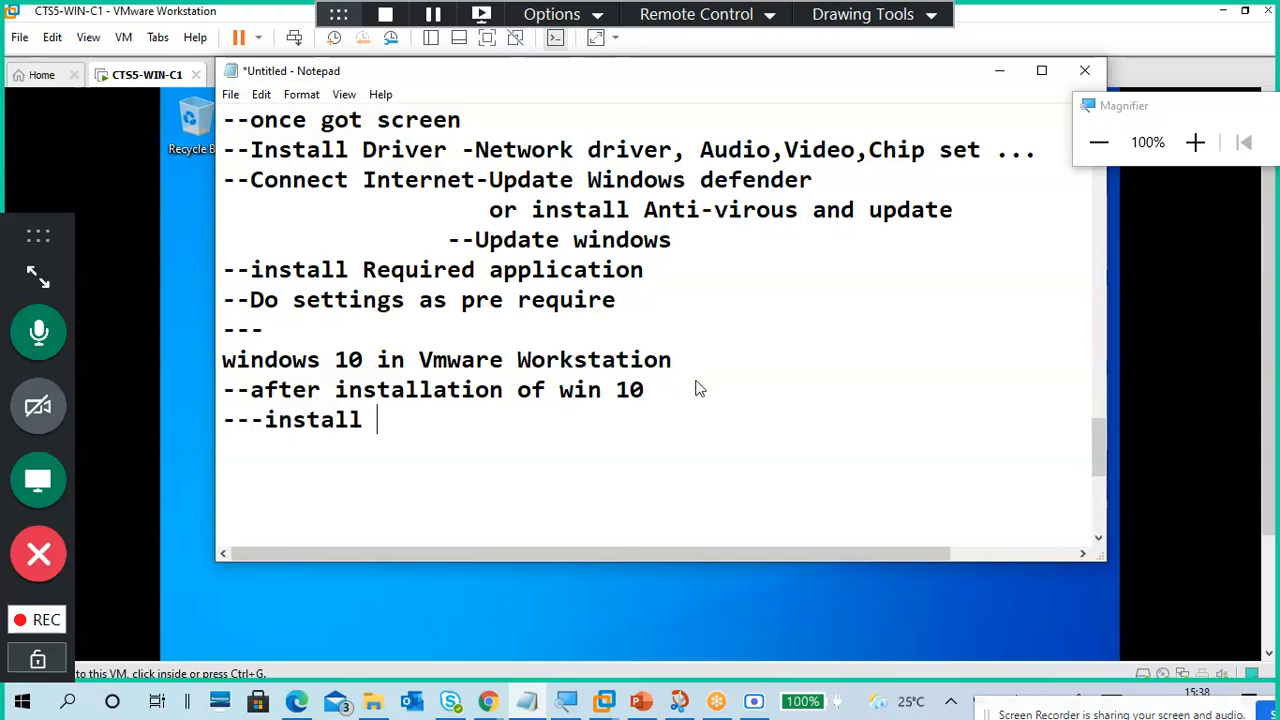
type("Vmware tools")
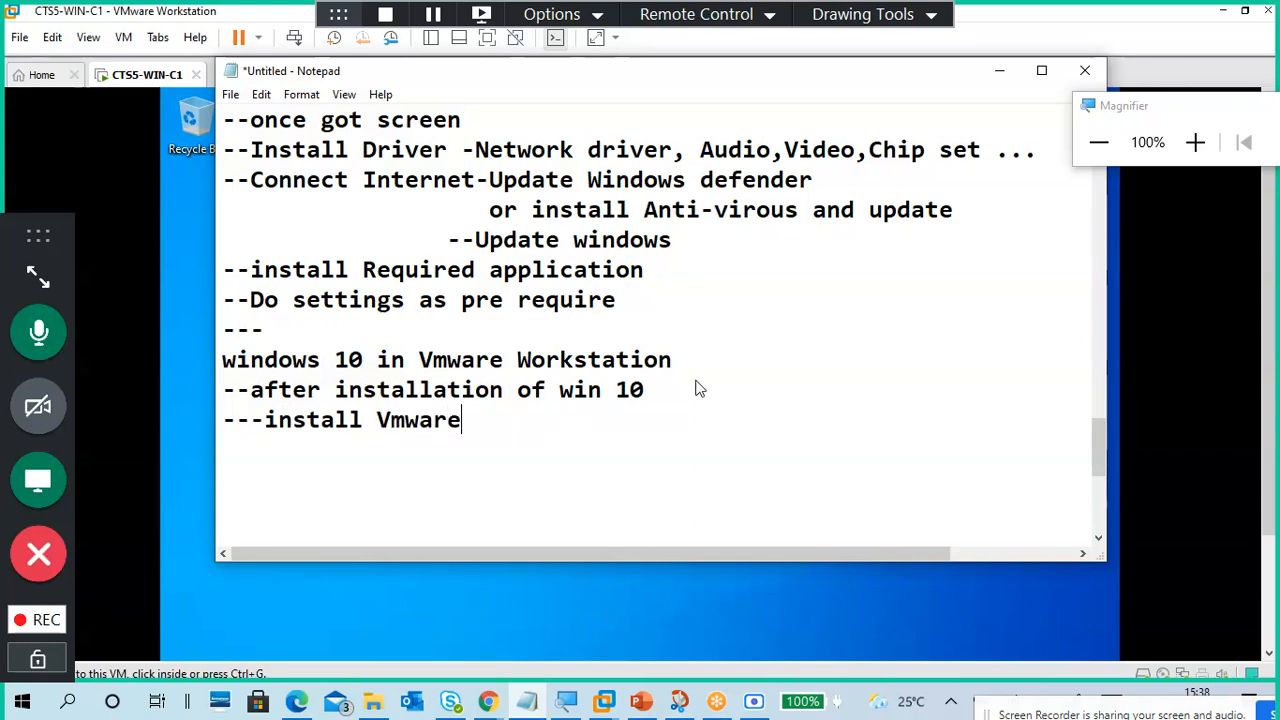
key("Return")
key("Return")
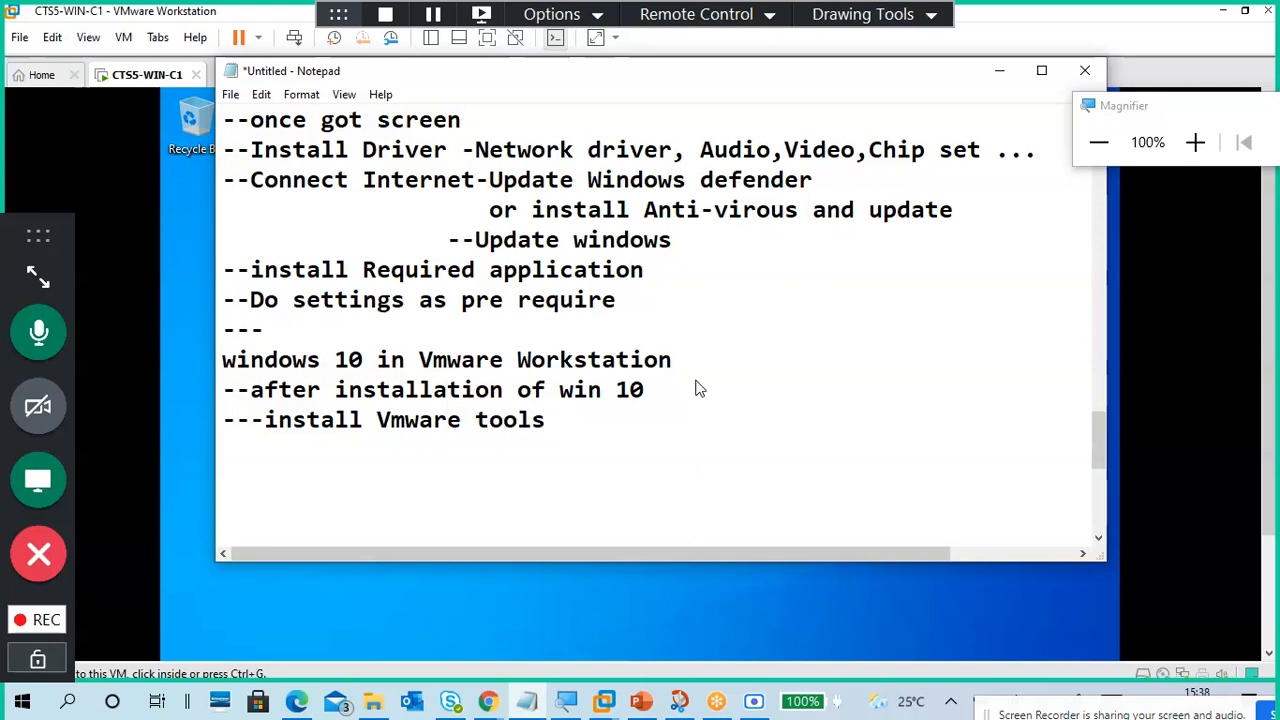
key("BackSpace")
type("----rest")
type("art")
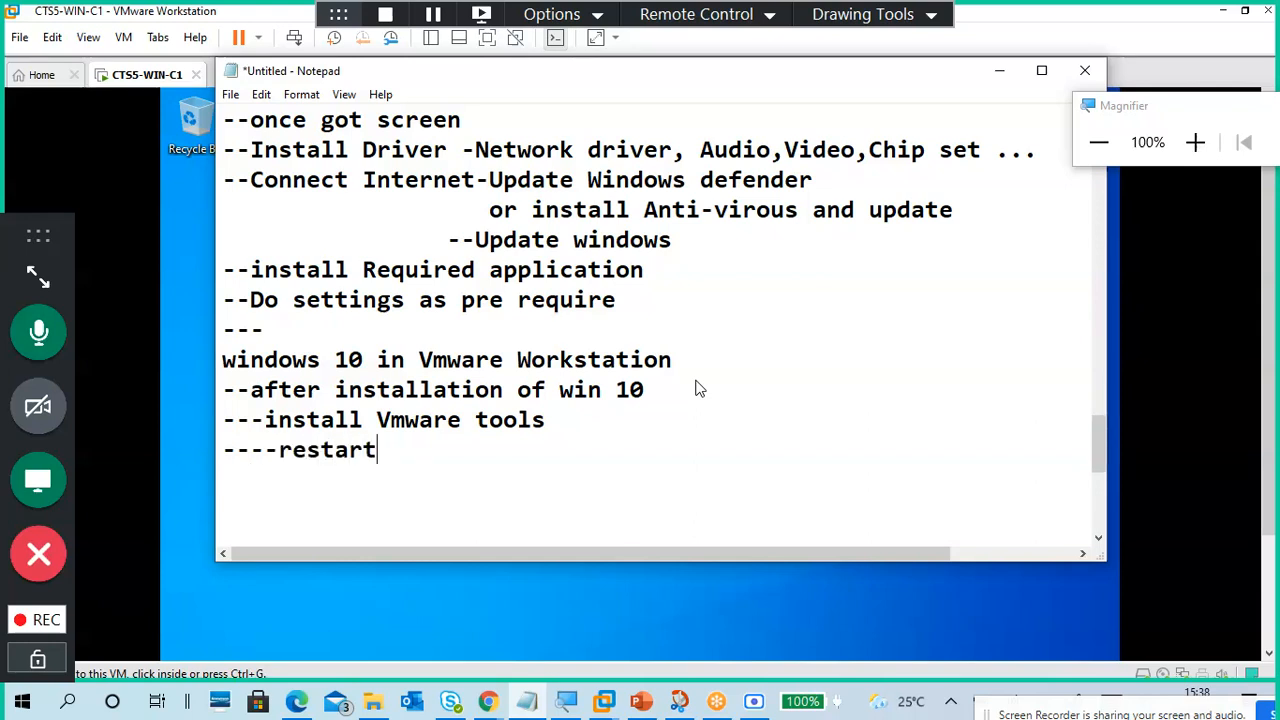
Add the entry "--setting" below restart and finish the section with a long dashed separator line
key("Return")
type("--set")
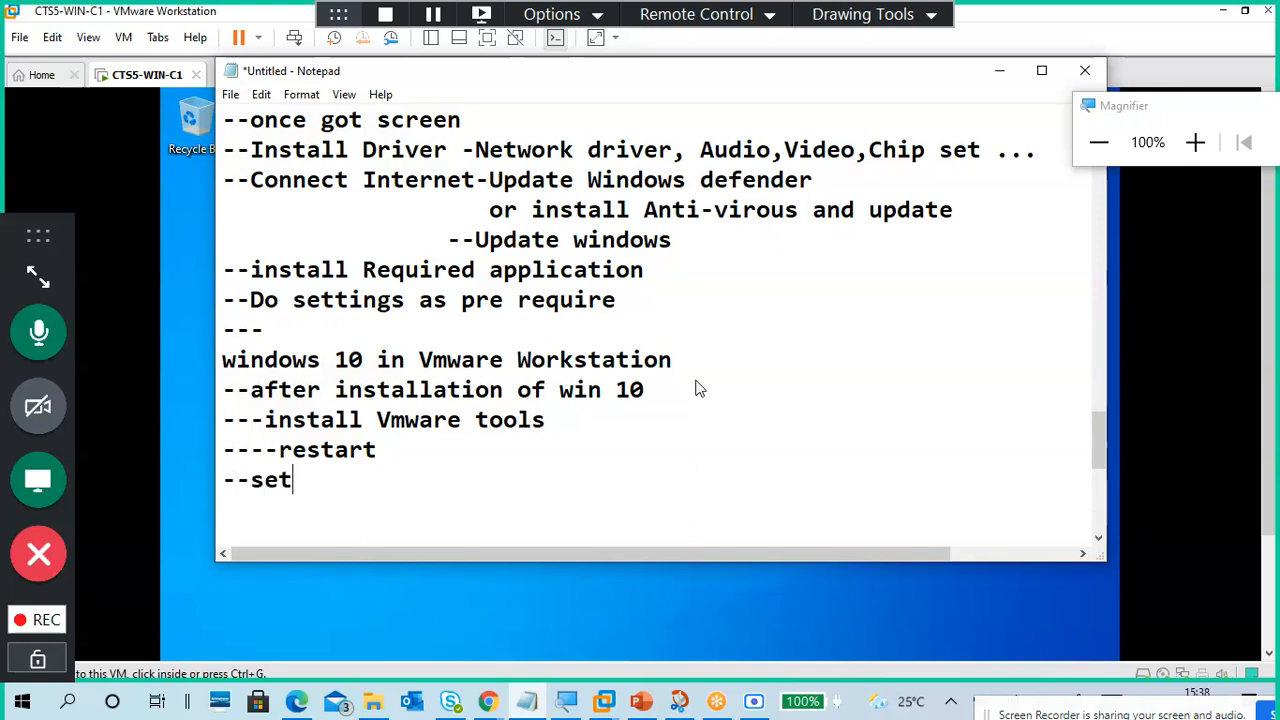
type("ting")
key("Return")
type("------------------")
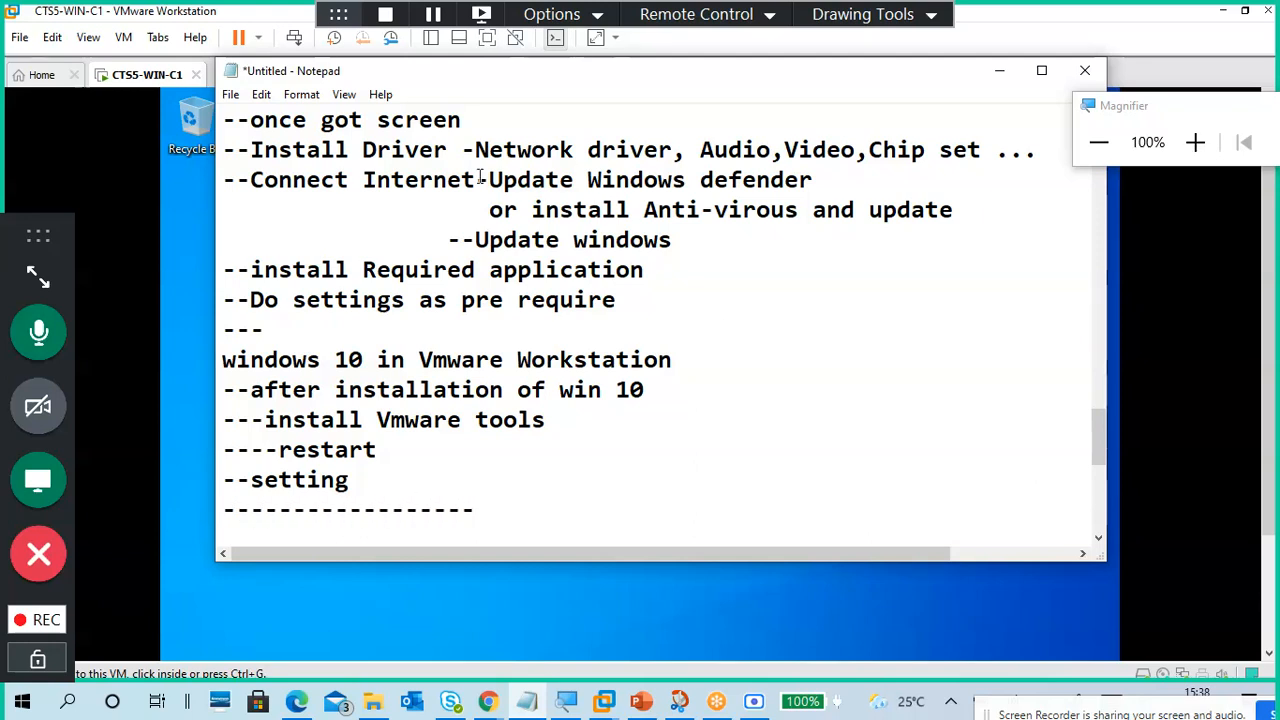
Highlight Vmware tools in the notes, show the virtual machine's desktop in VMware Workstation and return to Notepad
left_click_drag(377, 420, 548, 430)
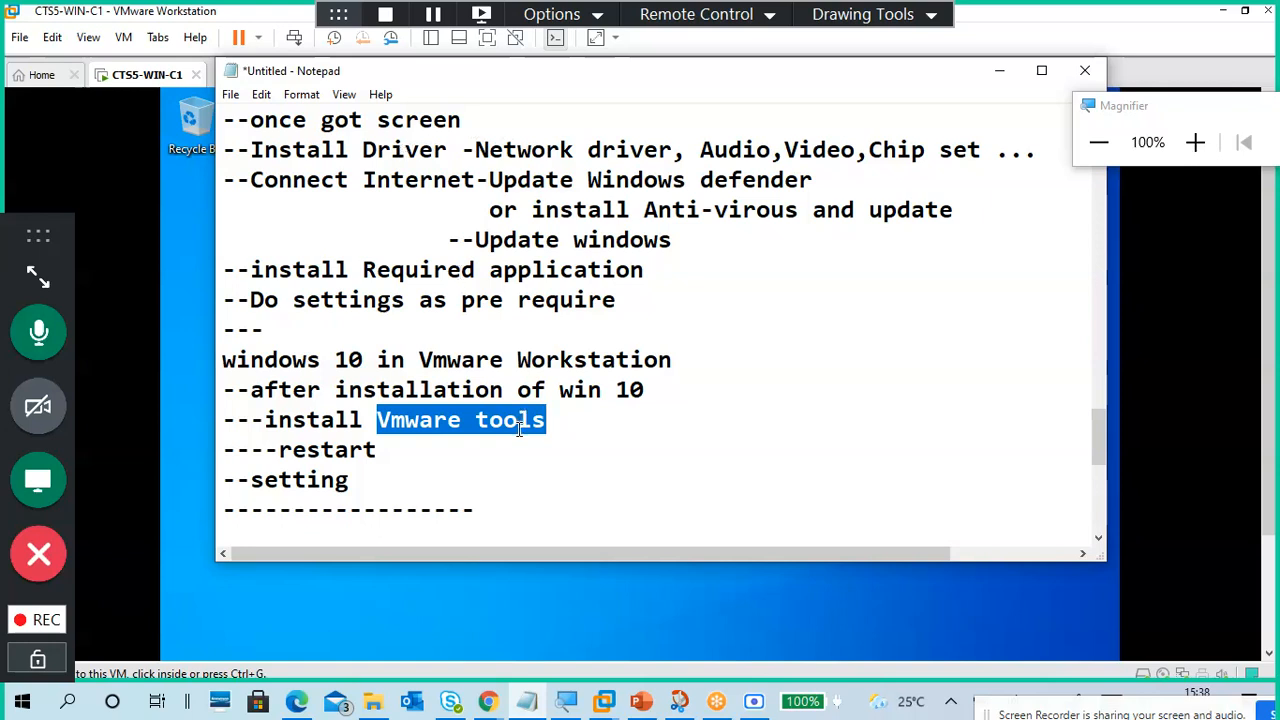
left_click(998, 75)
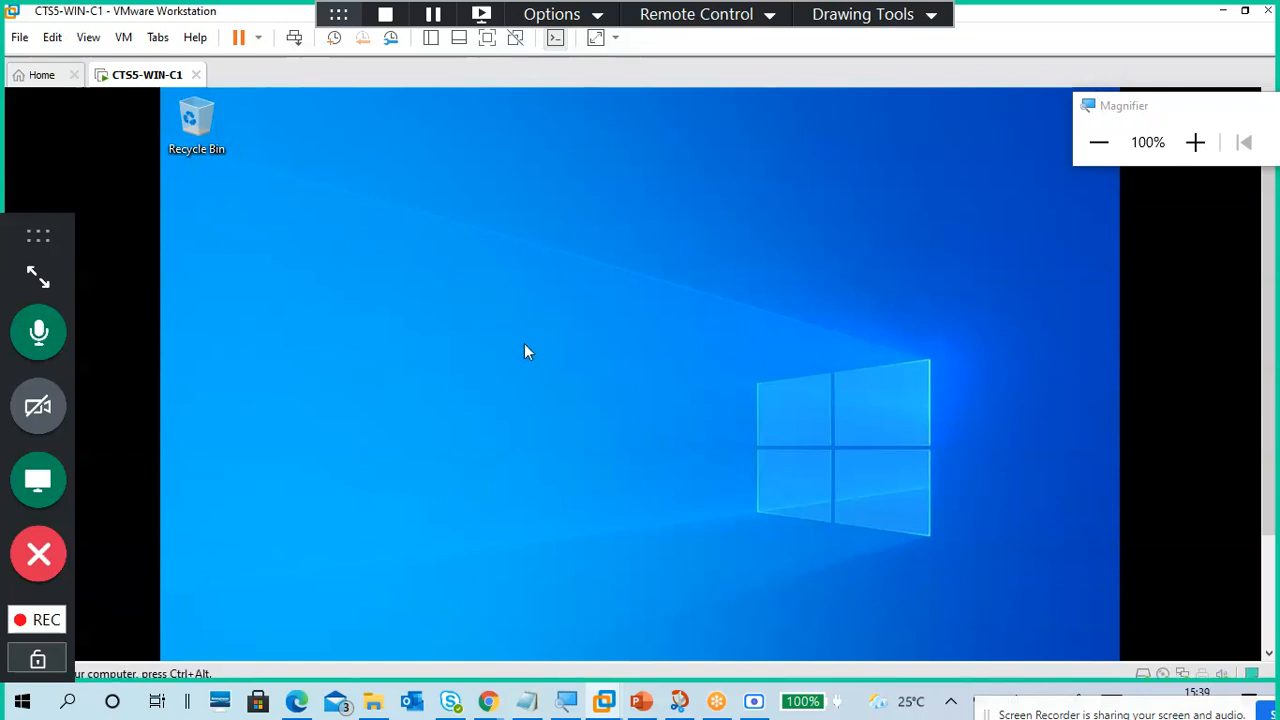
left_click(527, 701)
left_click(589, 489)
Write the screen resolution "1024 X 768" below the dashed separator at the end of the notes
scroll(589, 489, "down", 3)
left_click(506, 310)
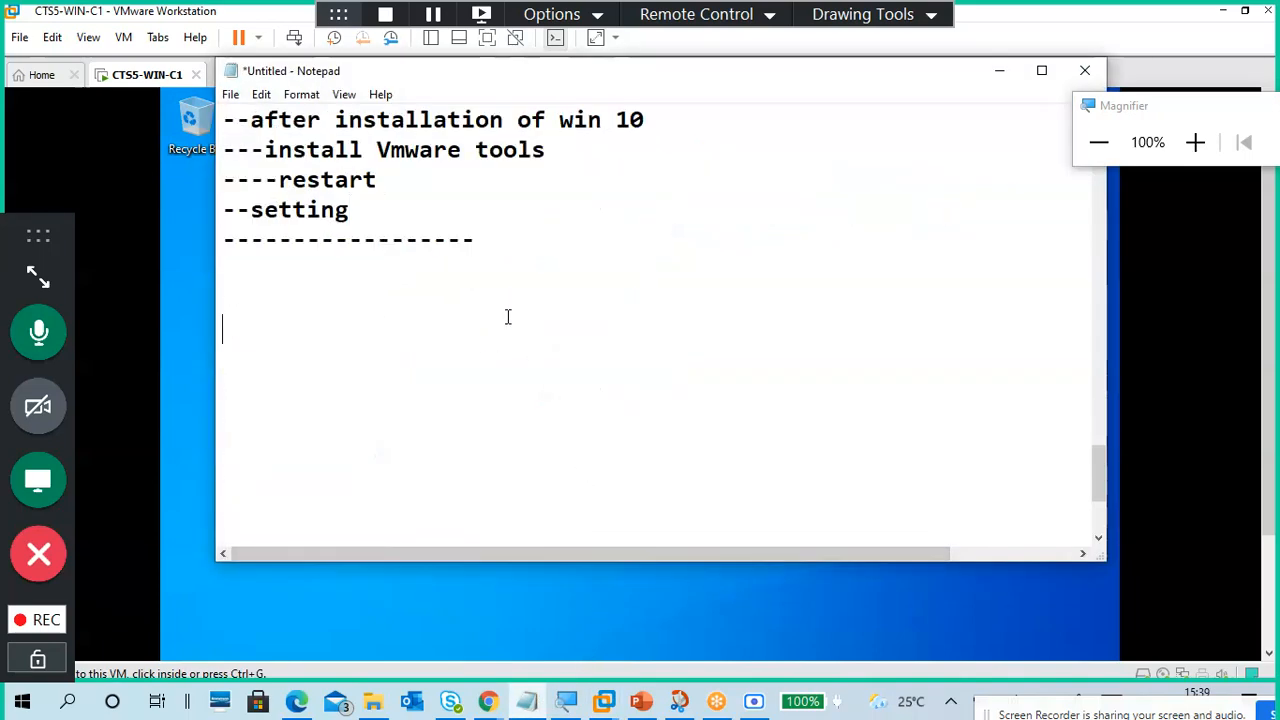
type("1024.768")
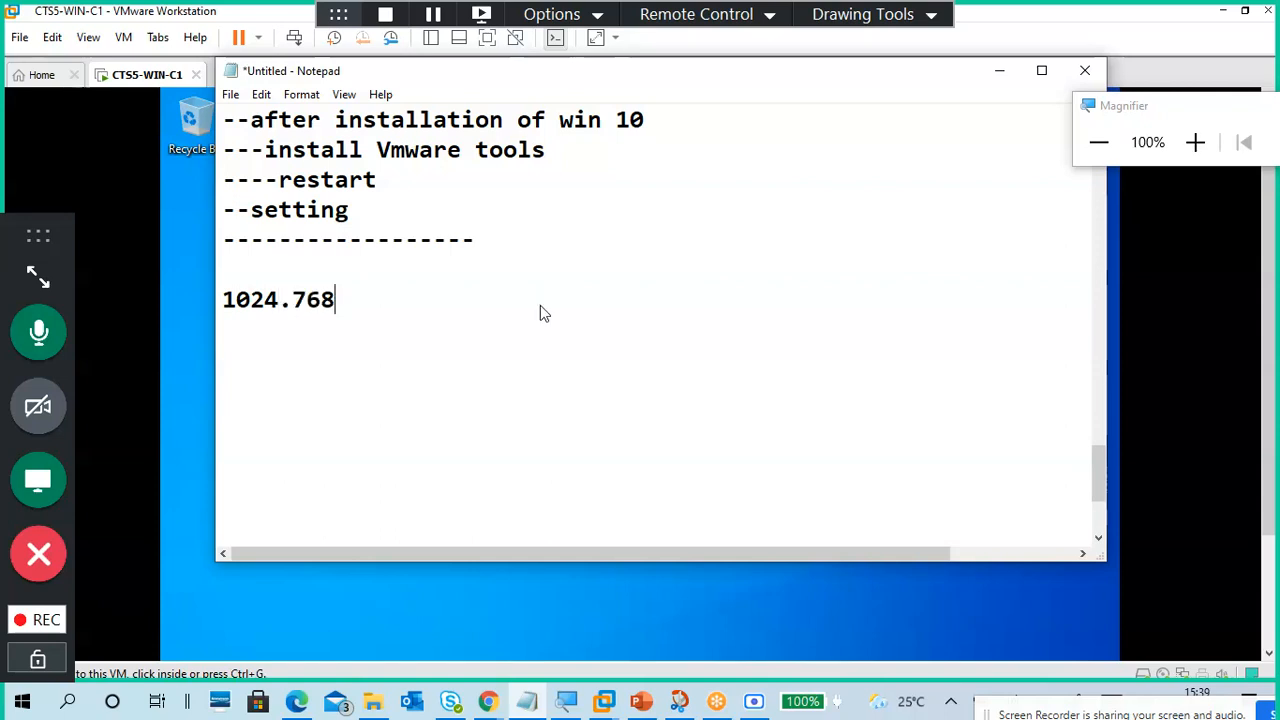
key("Left")
key("Left")
key("Left")
key("BackSpace")
type("X")
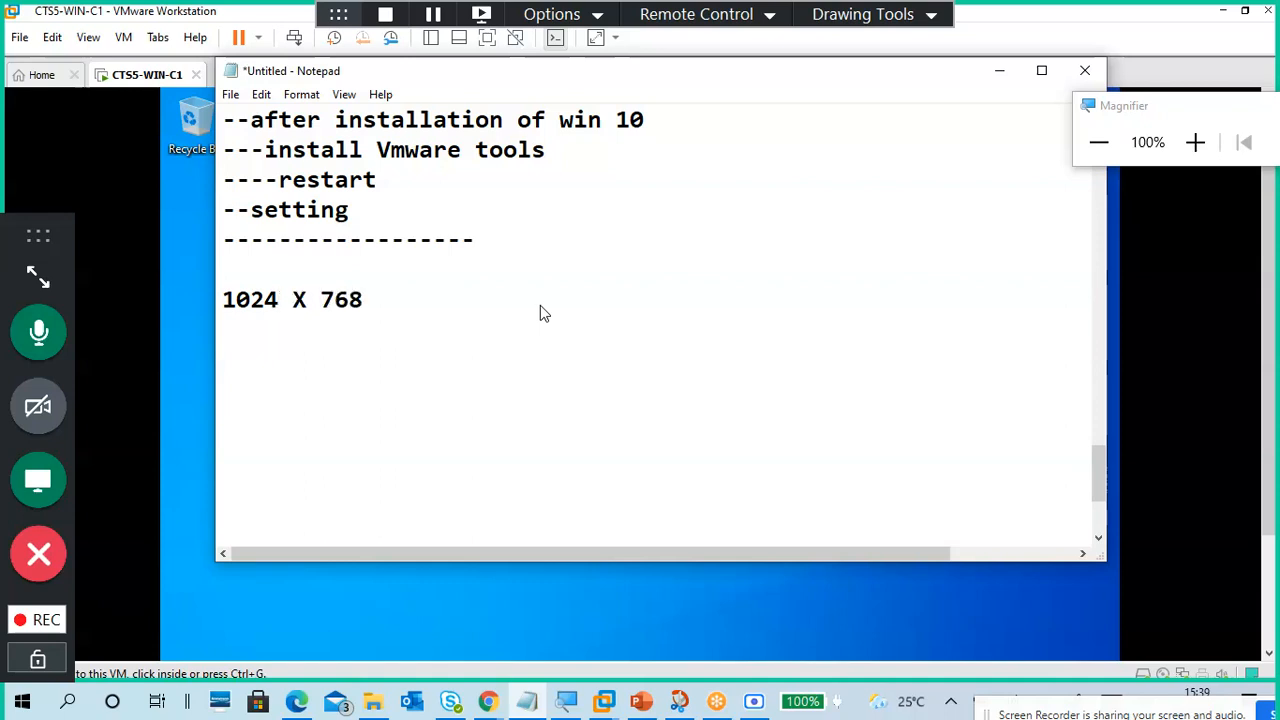
Add a second resolution entry "--1366 x 768" below 1024 X 768, separated by a blank line
left_click(455, 302)
key("Return")
key("Return")
type("--")
type("1366 ")
type("c")
key("BackSpace")
type("x")
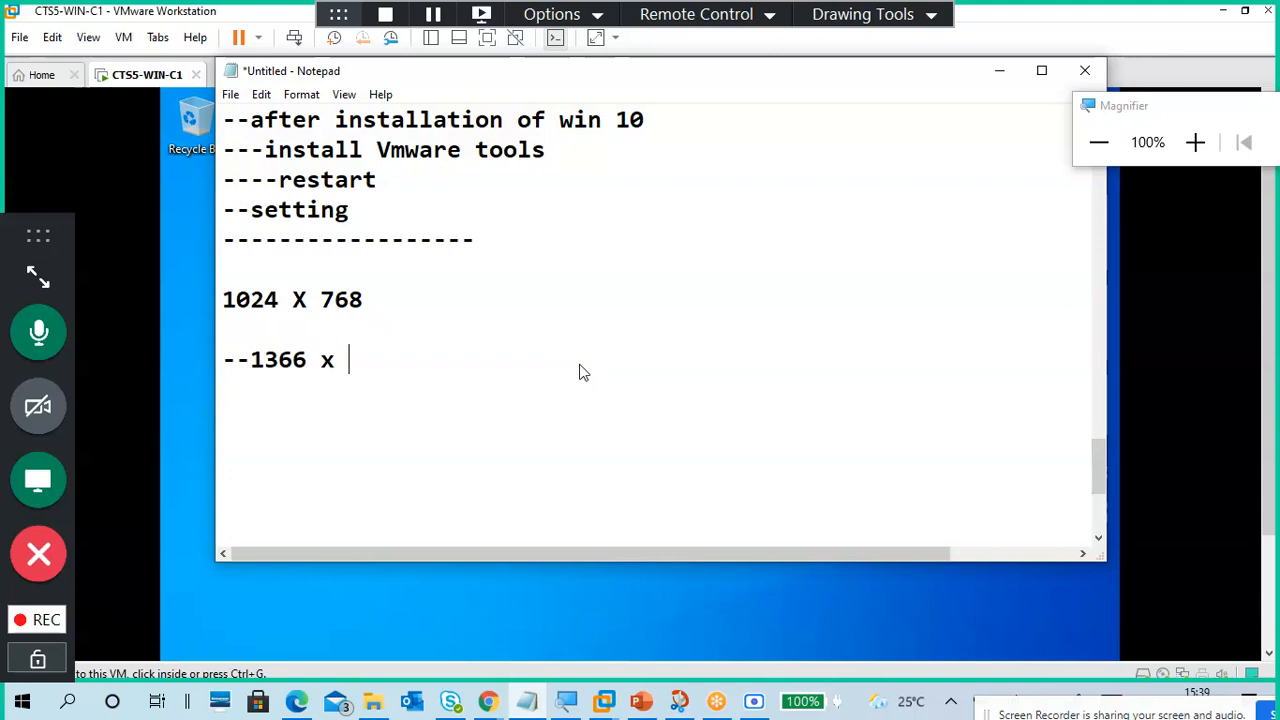
type(" 768")
Highlight the 1366 x 768 resolution, show the virtual machine's desktop in VMware Workstation and return to Notepad
left_click_drag(405, 360, 250, 358)
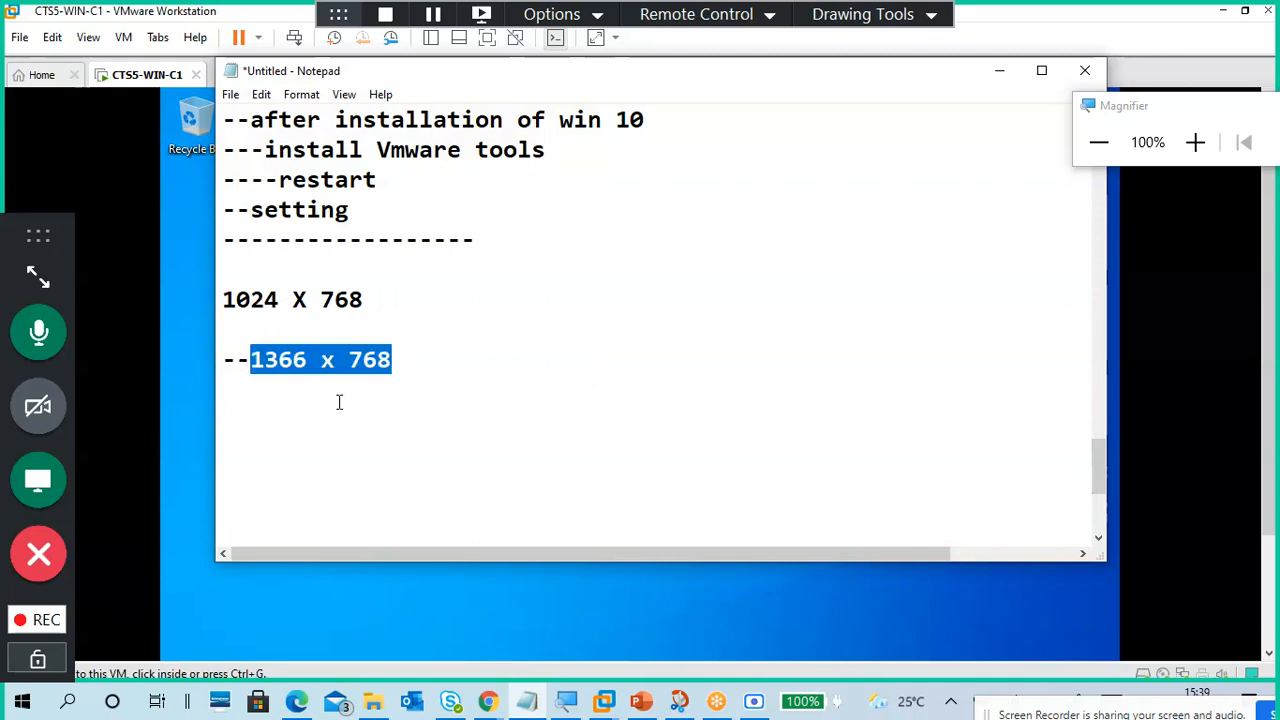
left_click(403, 372)
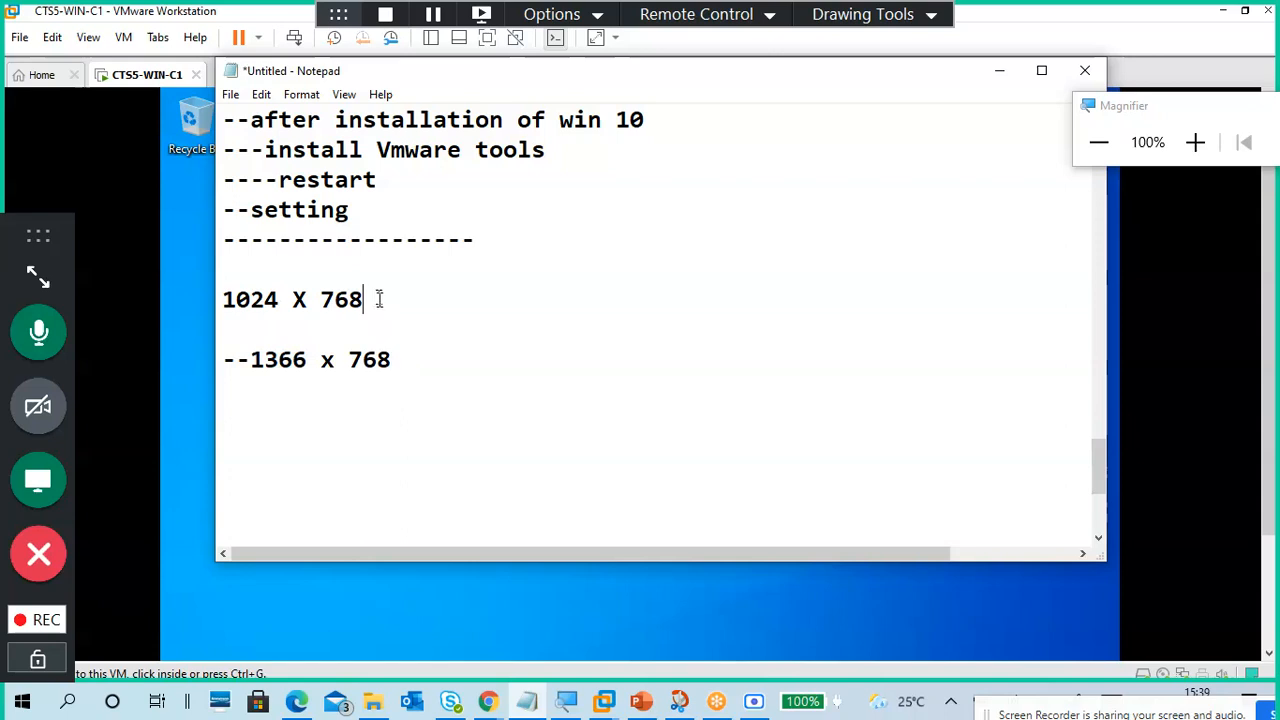
left_click_drag(413, 368, 251, 358)
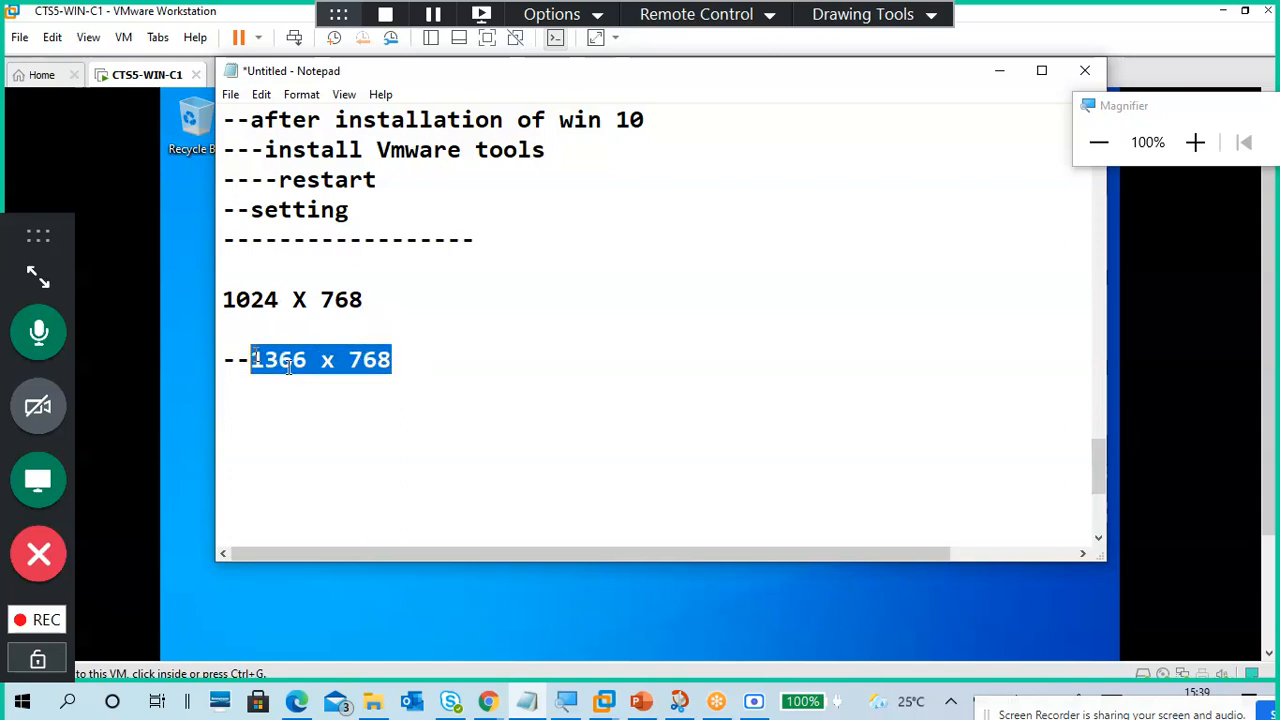
left_click(986, 79)
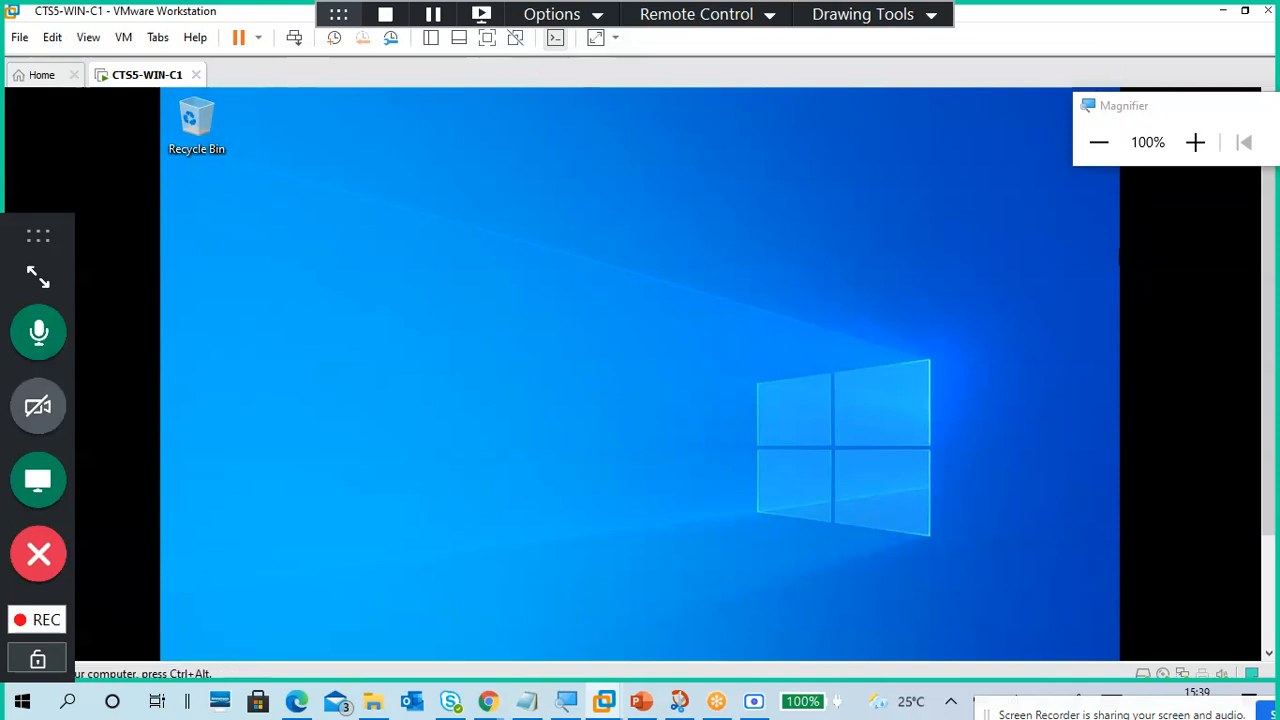
left_click(527, 703)
Add the entry "Drag n drops or copy paste --enable" below the resolutions, followed by blank lines
left_click(481, 390)
key("Return")
type("Dr")
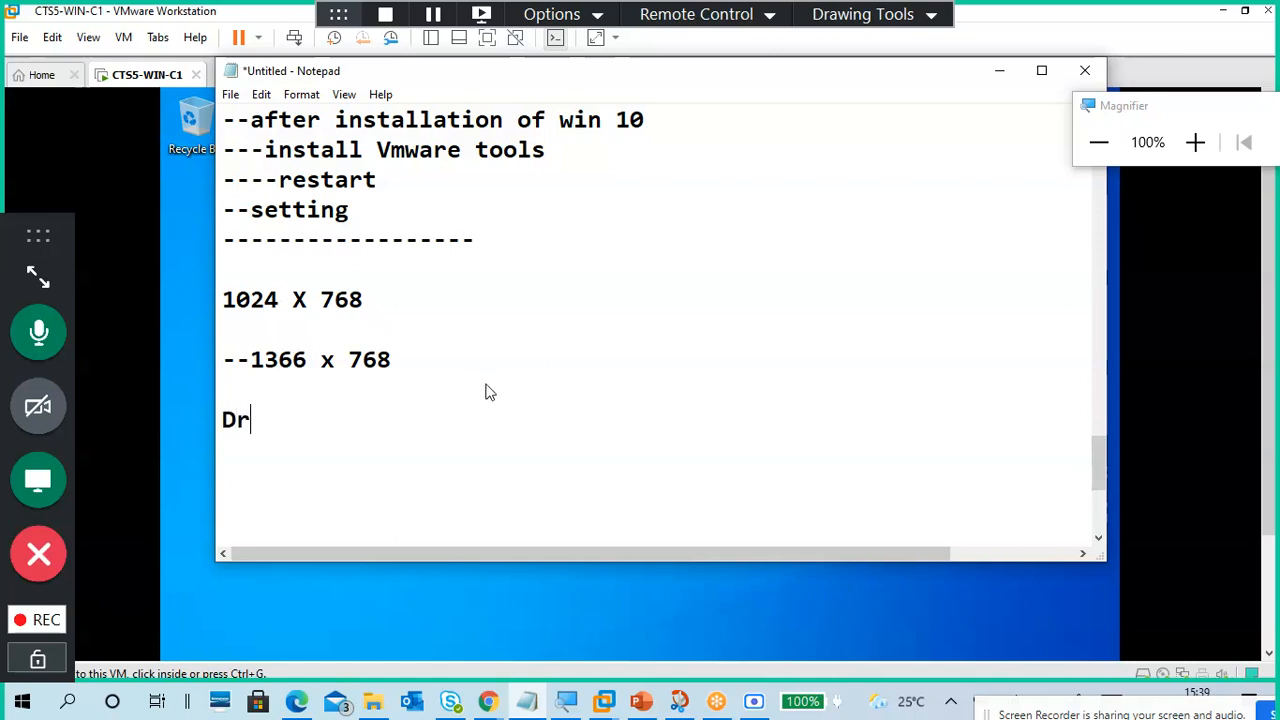
type("ag n dr")
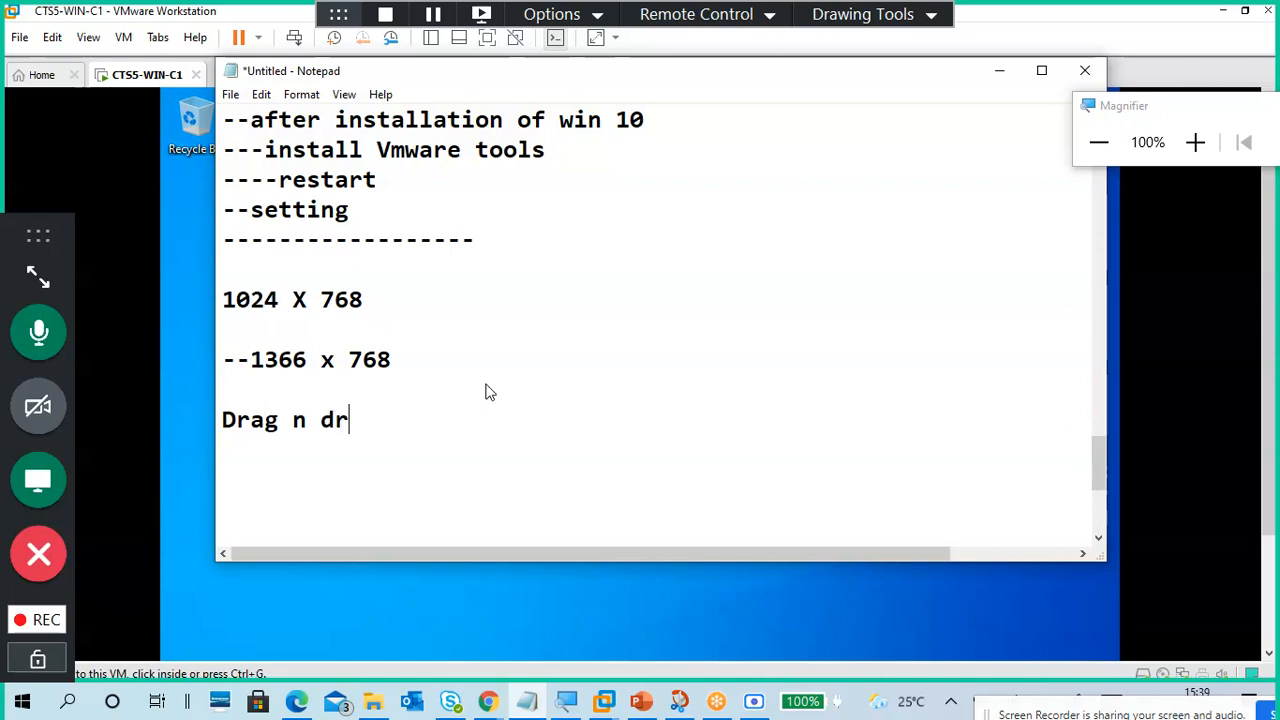
type("ops or copy paste --enable")
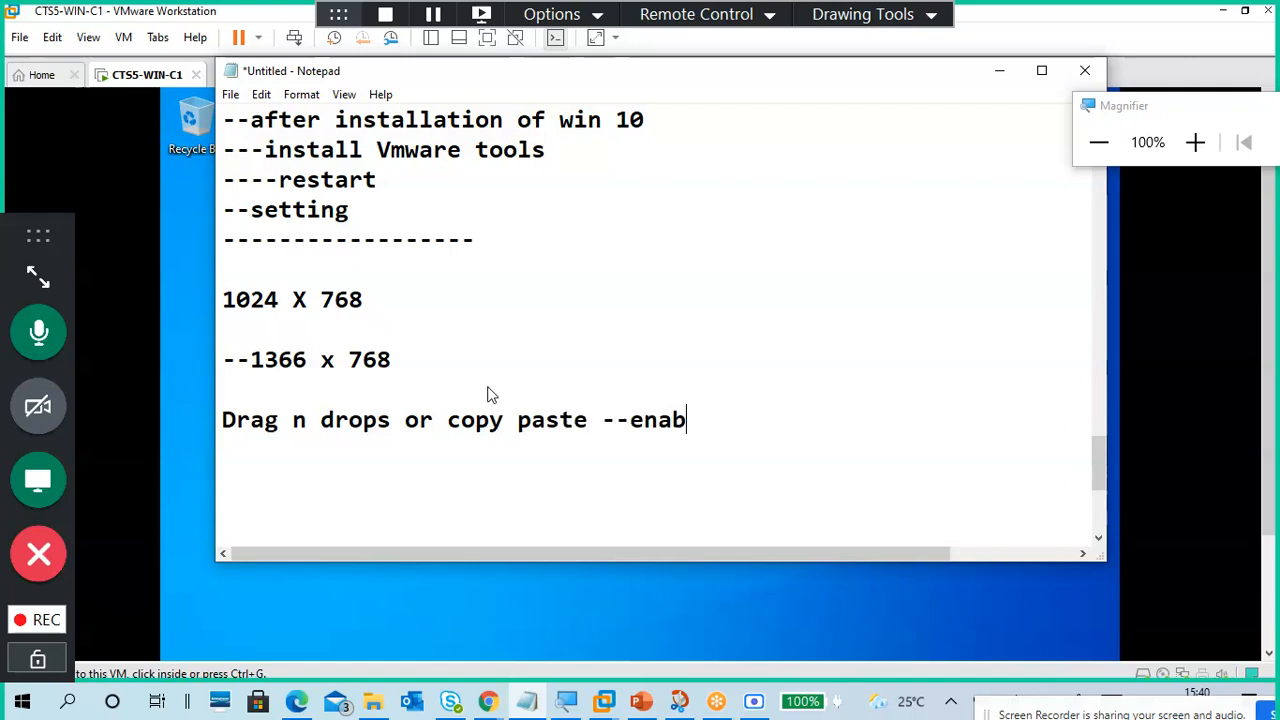
key("Return")
key("Return")
Switch to the CTS5-WIN-C1 virtual machine in VMware Workstation, view its taskbar and look for the Install VMware Tools command
left_click(996, 72)
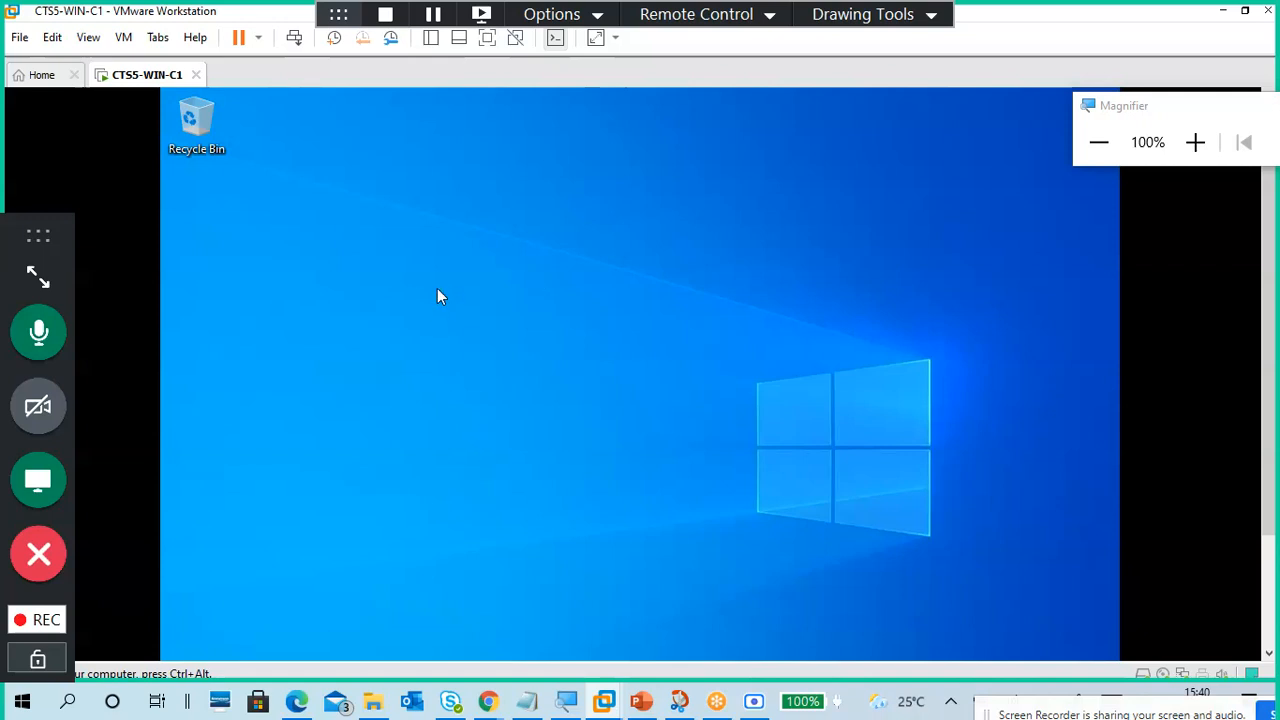
mouse_move(1272, 264)
left_mouse_down()
mouse_move(1276, 372)
mouse_move(1274, 300)
mouse_move(1250, 258)
left_mouse_up()
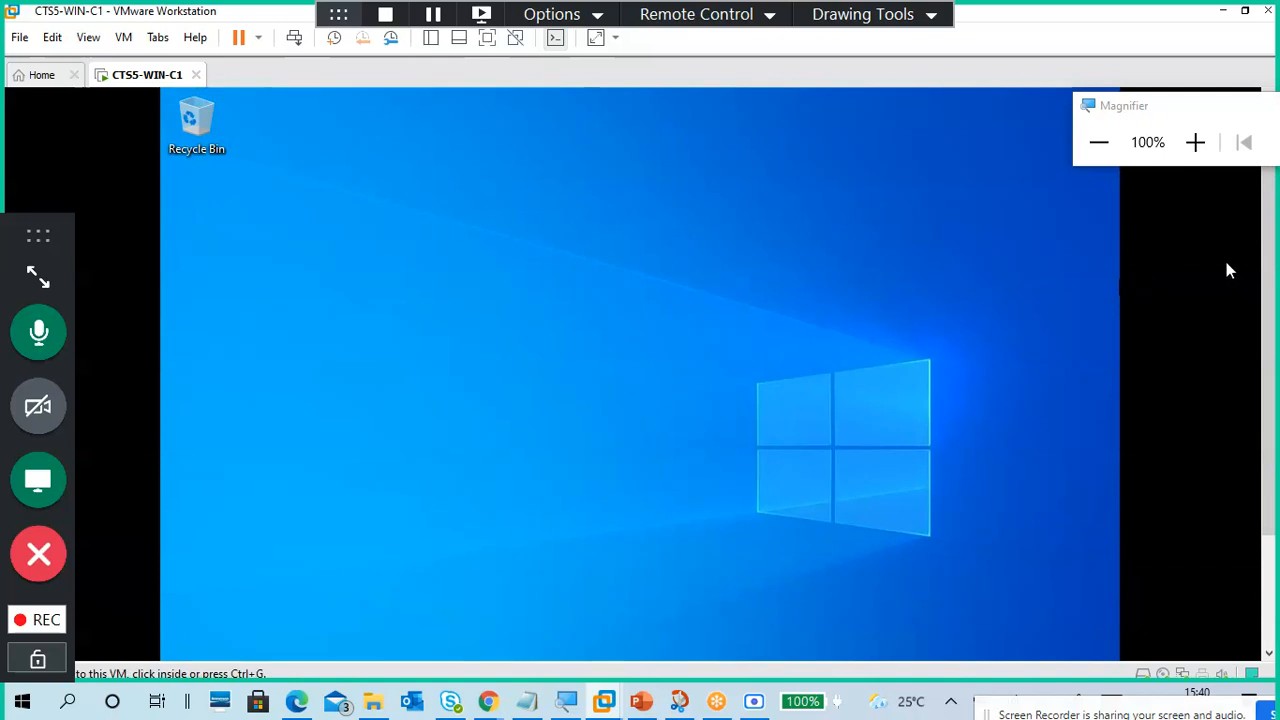
left_click_drag(1270, 263, 1274, 380)
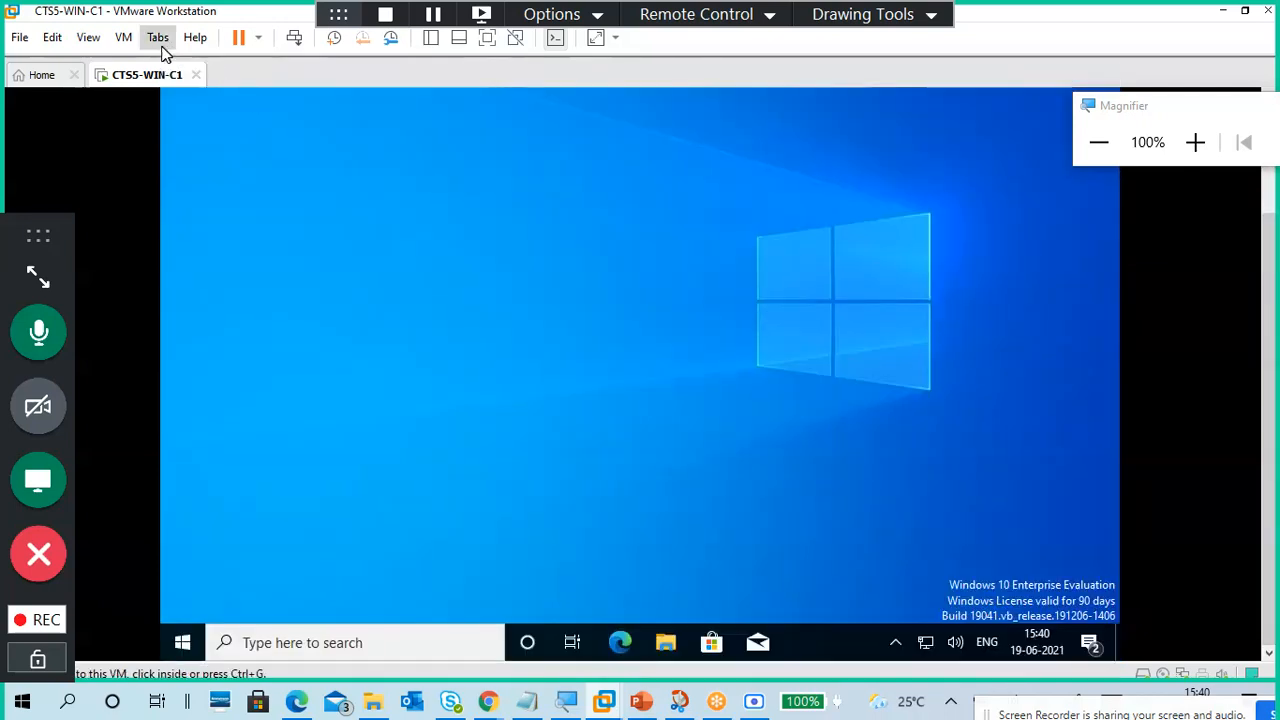
left_click(124, 38)
mouse_move(150, 60)
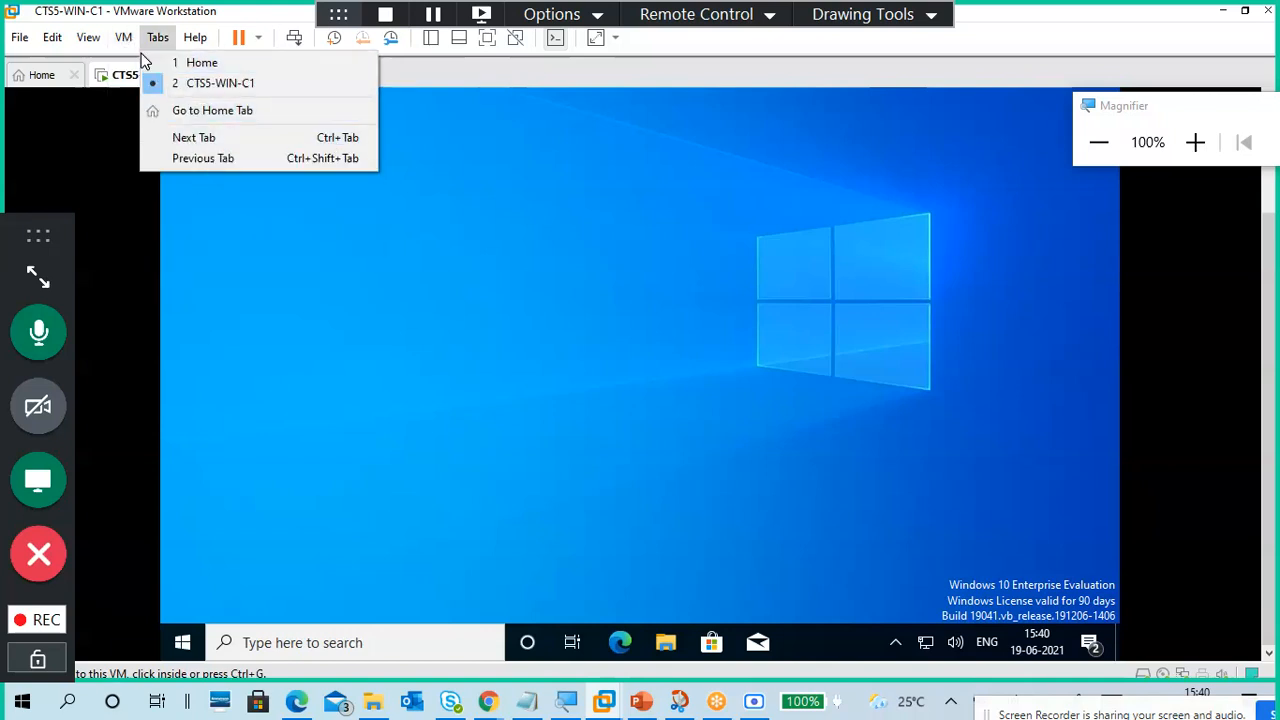
mouse_move(124, 38)
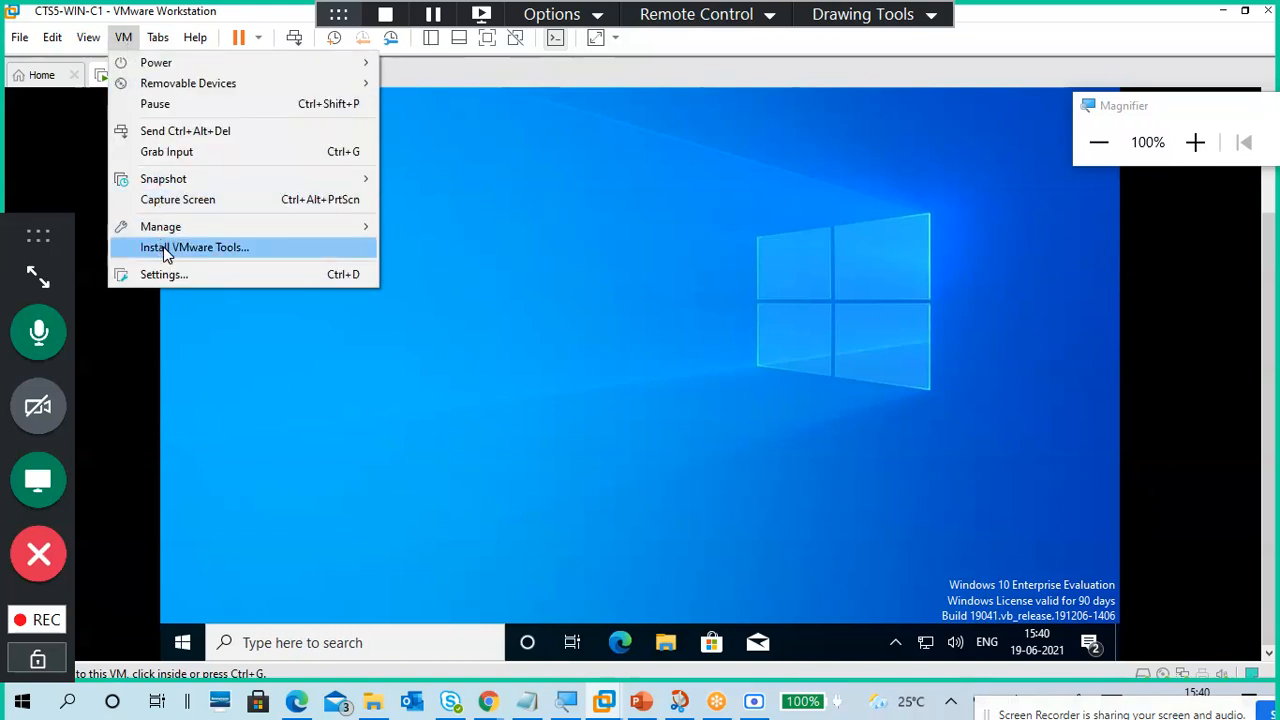
left_click(1014, 368)
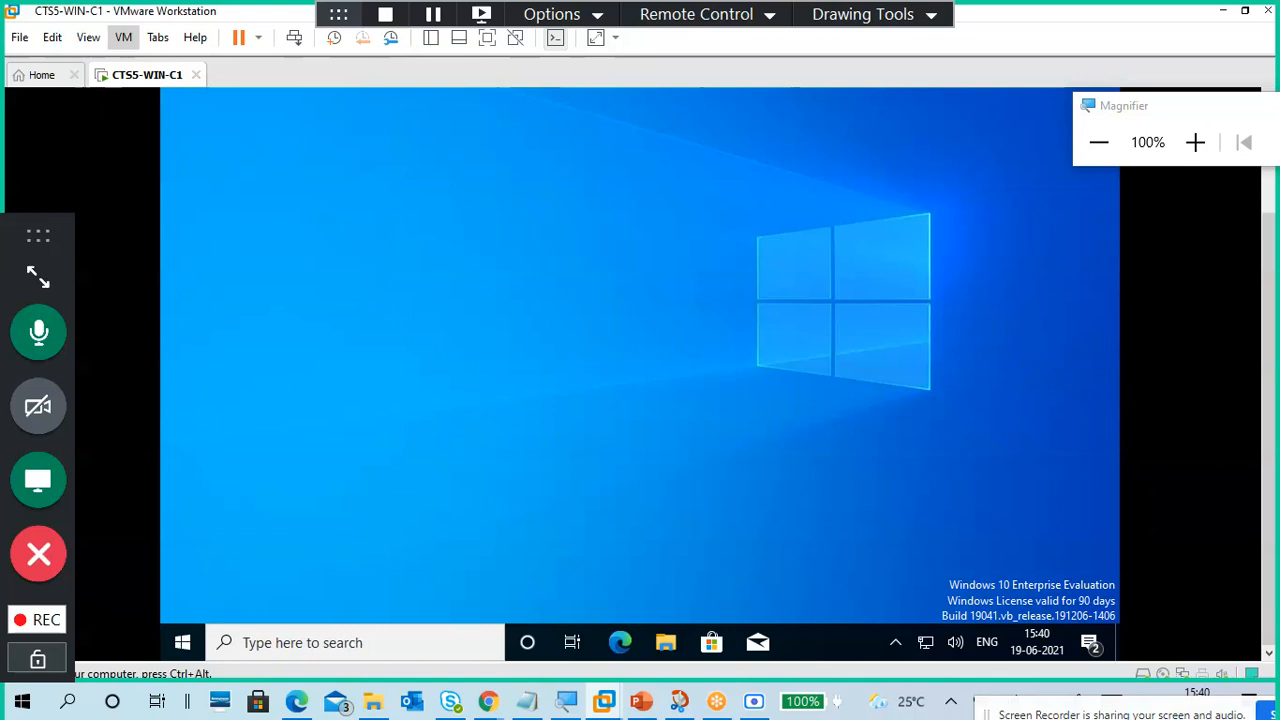
Start the Install VMware Tools command for the CTS5-WIN-C1 virtual machine
key("ctrl+alt")
left_click_drag(1268, 341, 1266, 287)
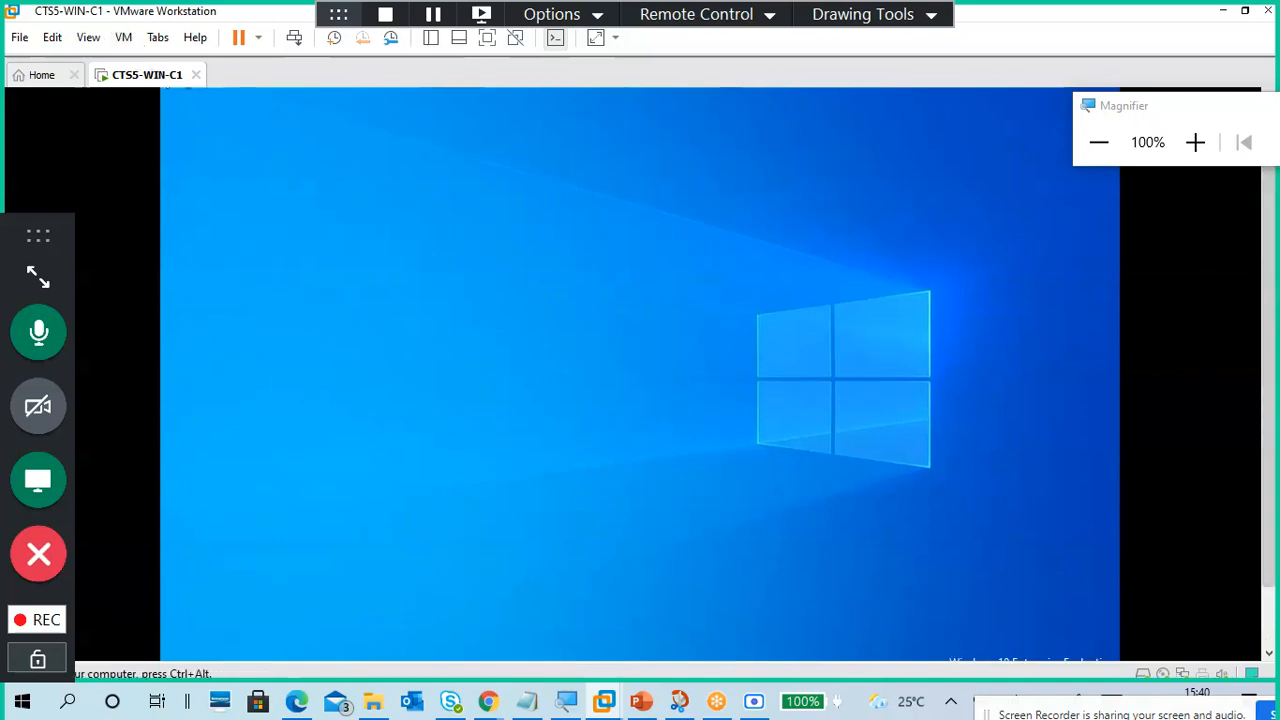
left_click(1195, 142)
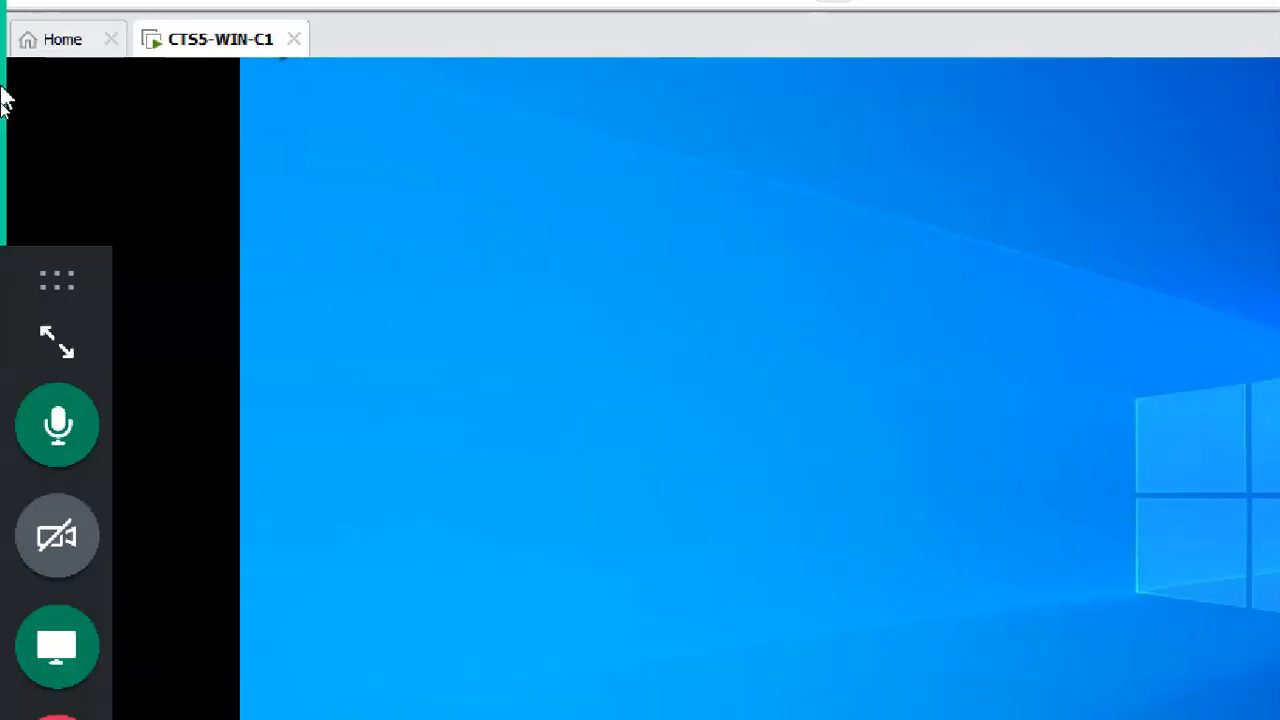
left_click(185, 58)
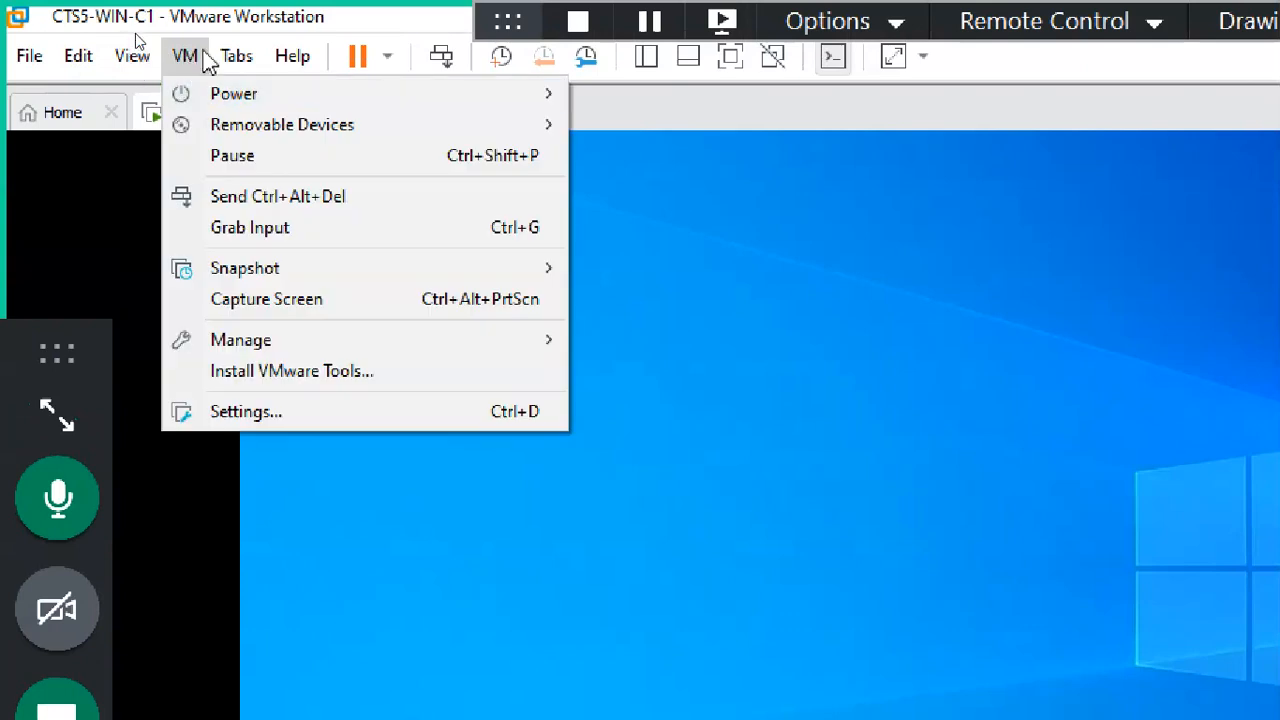
left_click(260, 380)
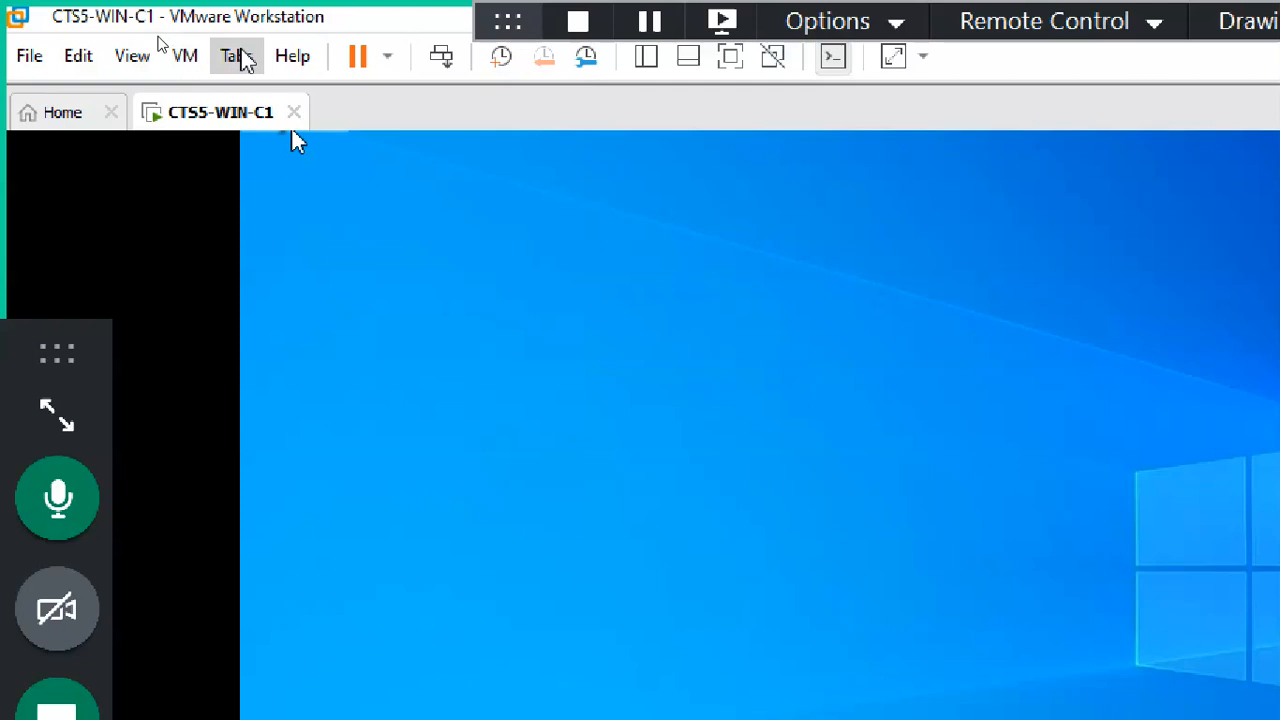
left_click(186, 56)
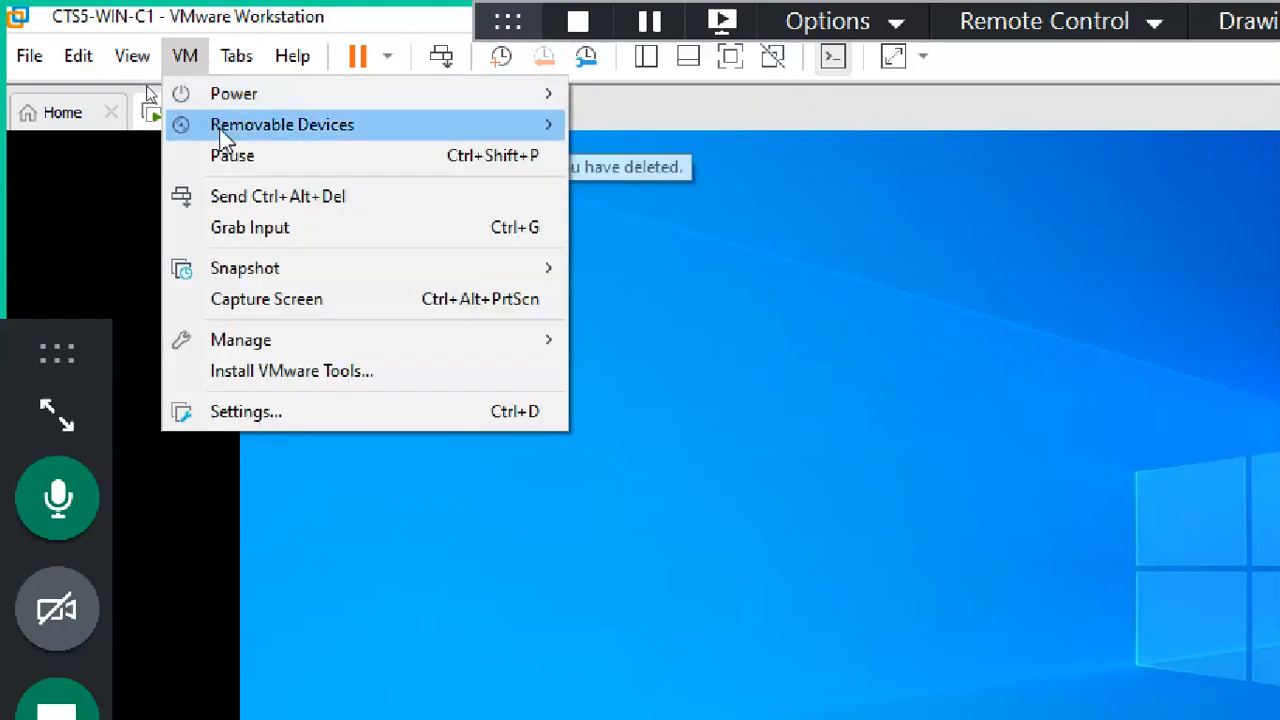
left_click(291, 378)
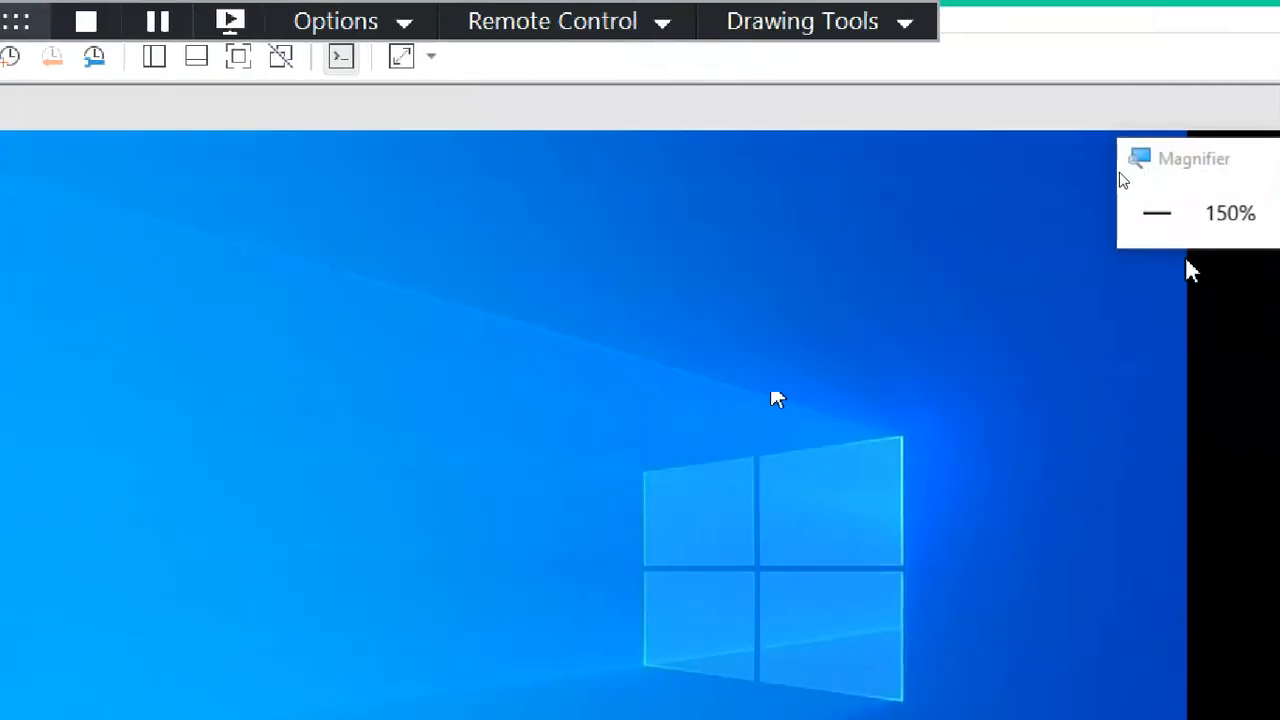
Reset the magnification to 100%, open the AutoPlay notification for the VMware Tools DVD drive and view its choices
left_click(1163, 238)
left_click(1166, 194)
left_click_drag(1140, 112, 1129, 50)
left_click(1271, 624)
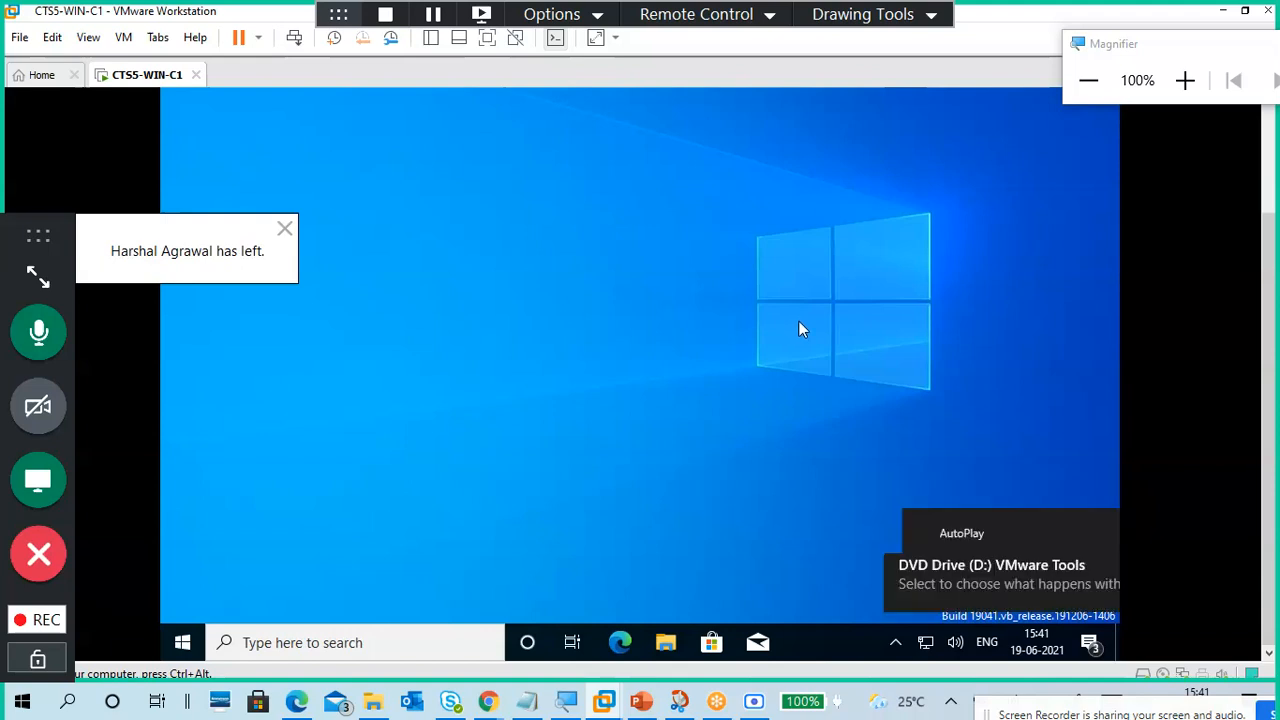
left_click(911, 549)
left_click_drag(1268, 377, 1266, 258)
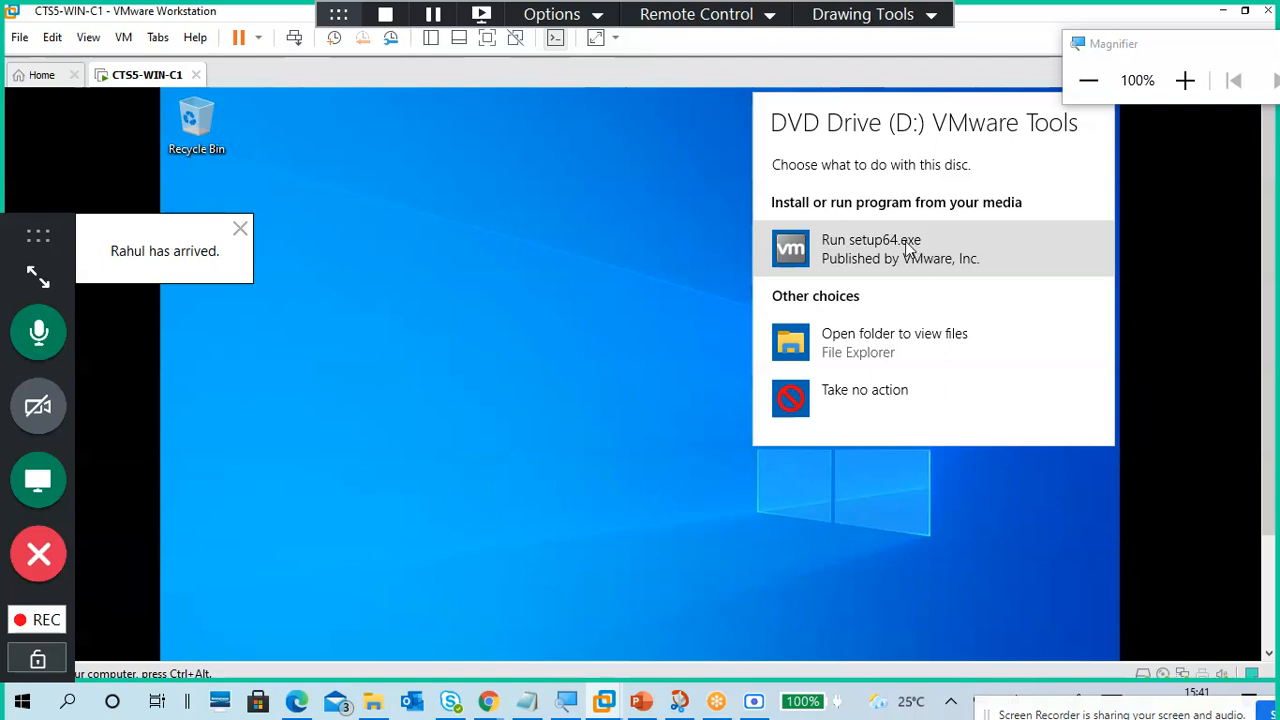
left_click_drag(1268, 305, 1270, 427)
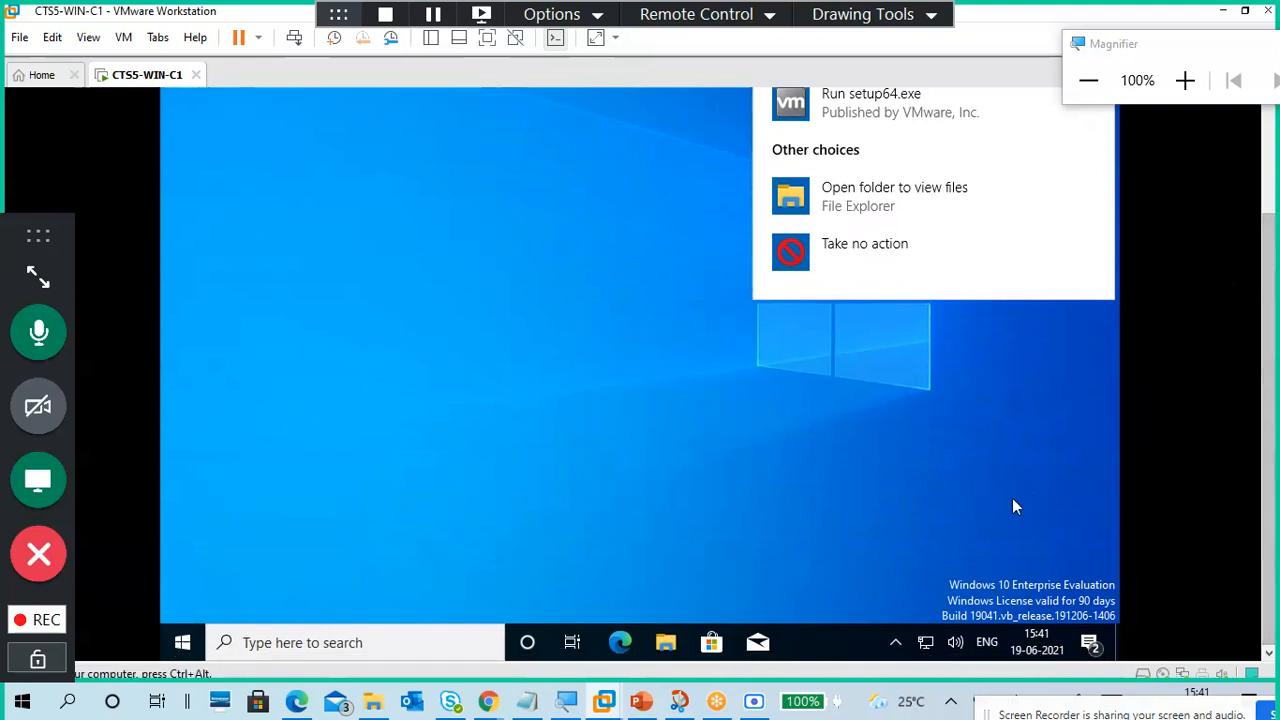
Open File Explorer inside the virtual machine and check the VMware Tools entry among the virtual machine commands
left_click(675, 650)
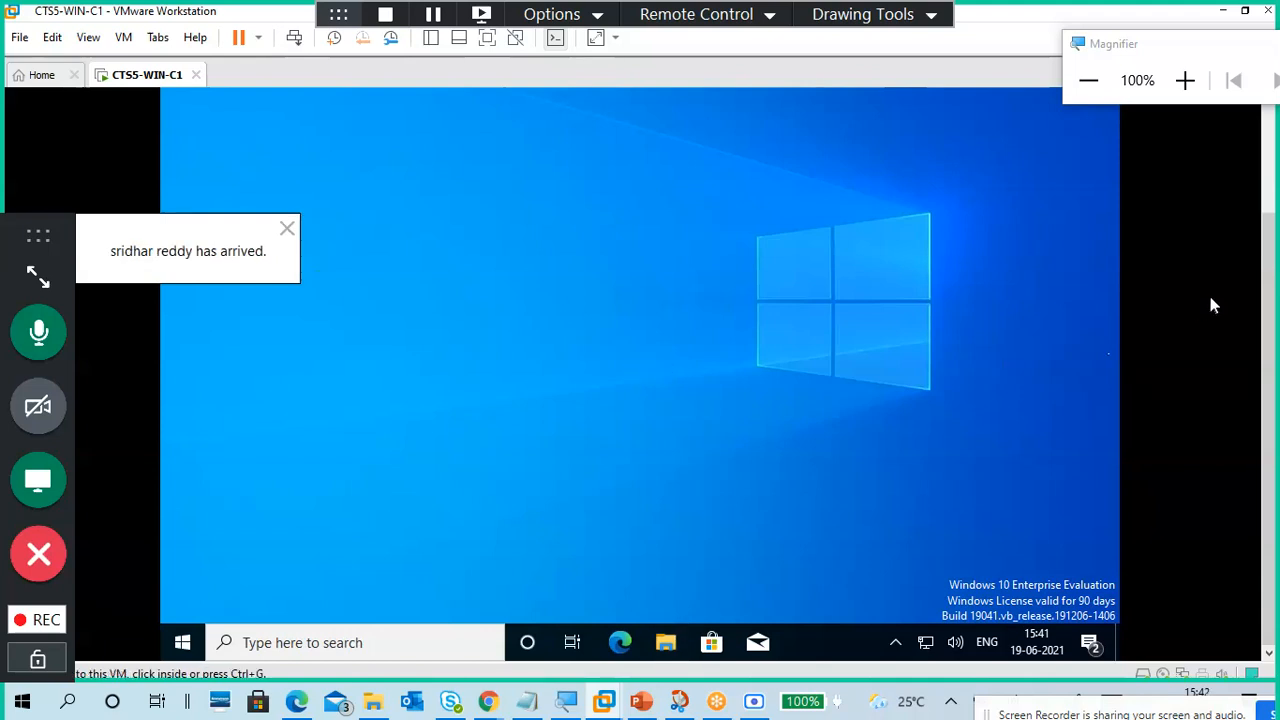
left_click_drag(1267, 193, 1274, 350)
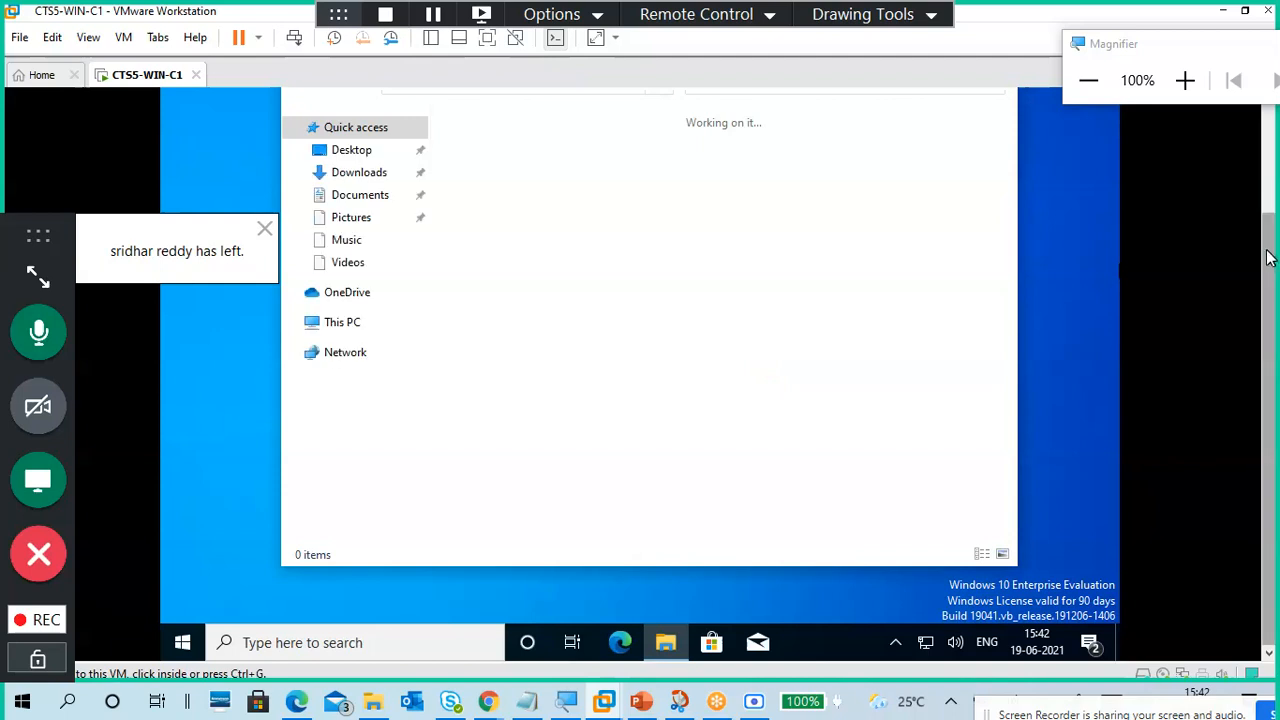
left_click_drag(1266, 250, 1260, 201)
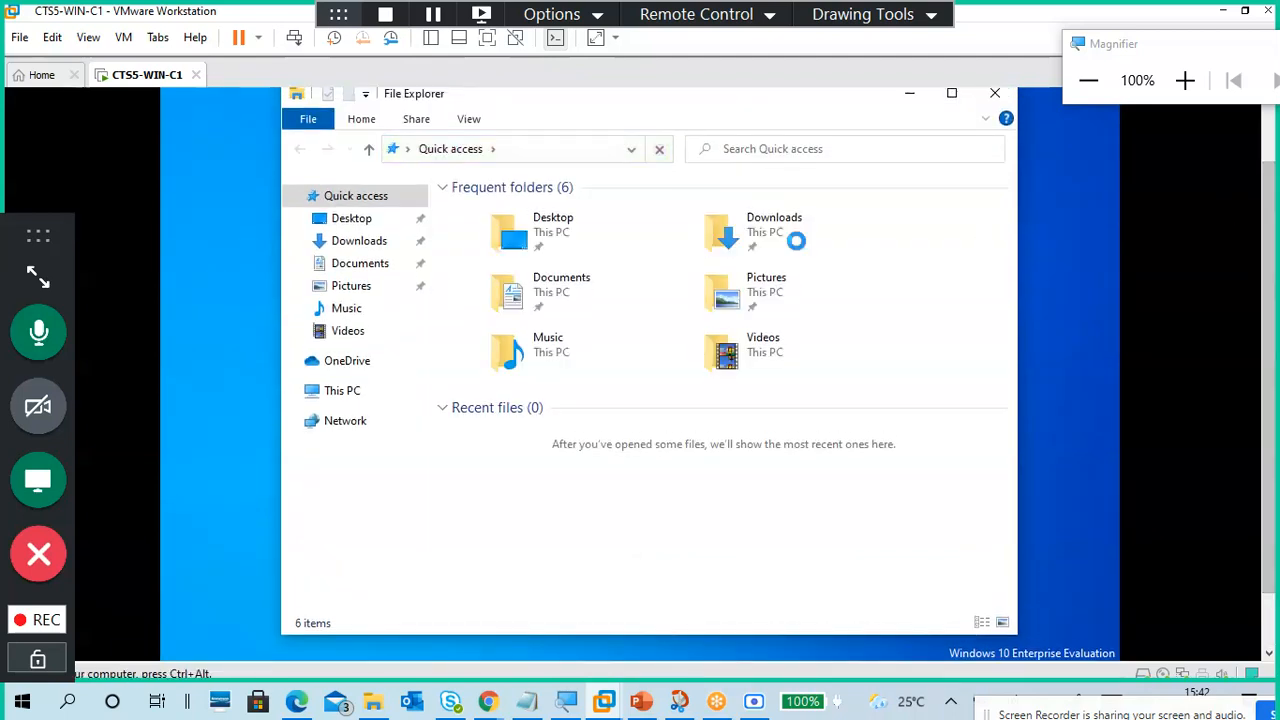
left_click(123, 37)
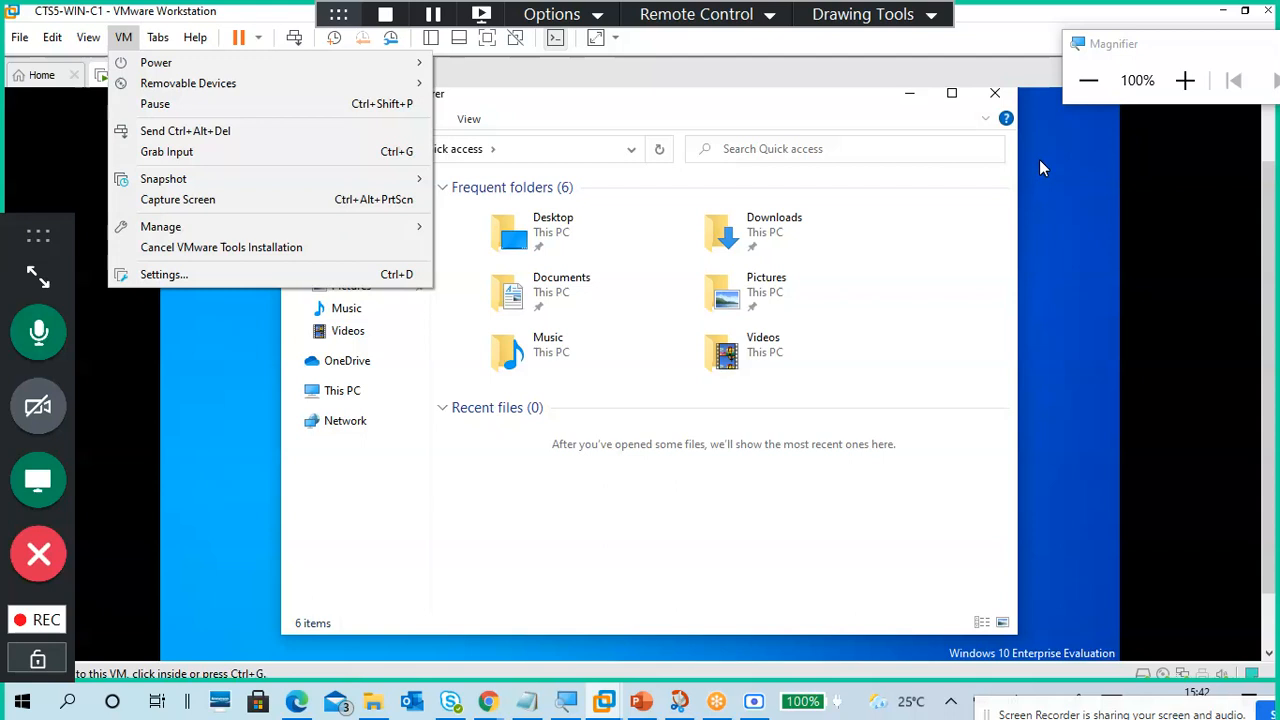
left_click(123, 37)
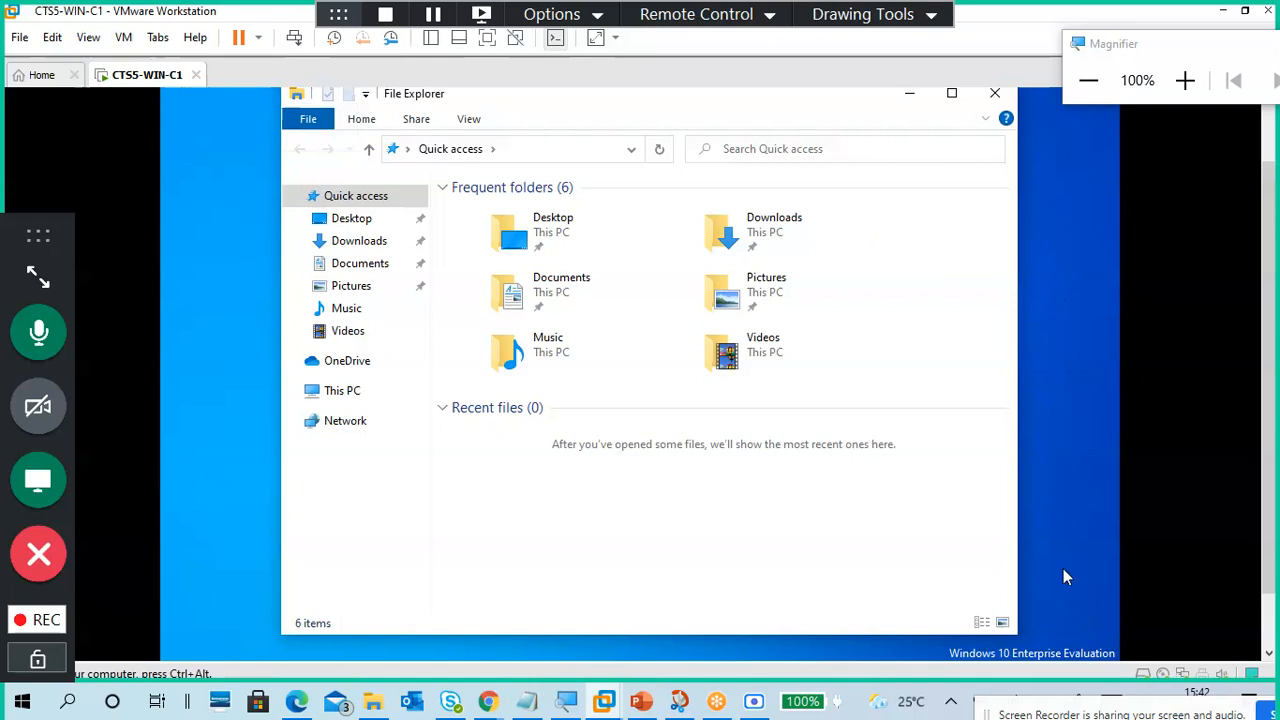
Run the VMware Tools setup from DVD Drive (D:) in This PC and allow it to make changes to the device
left_click(343, 395)
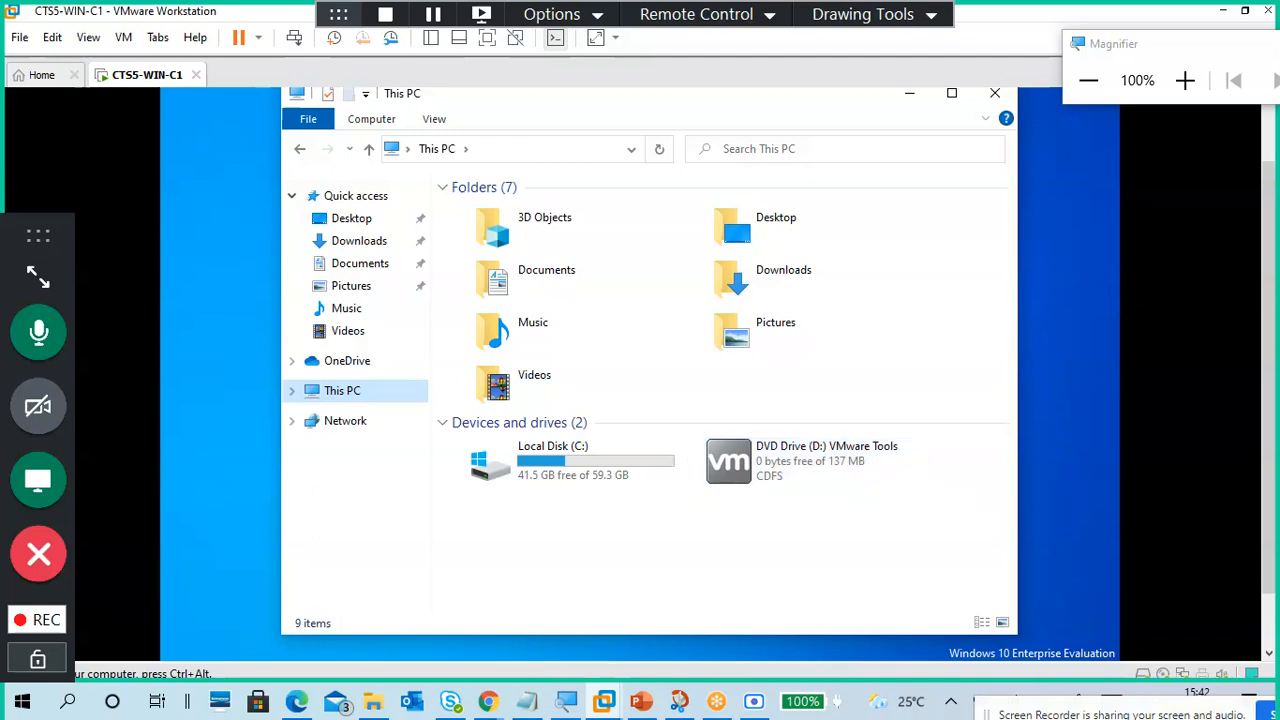
left_click(1185, 80)
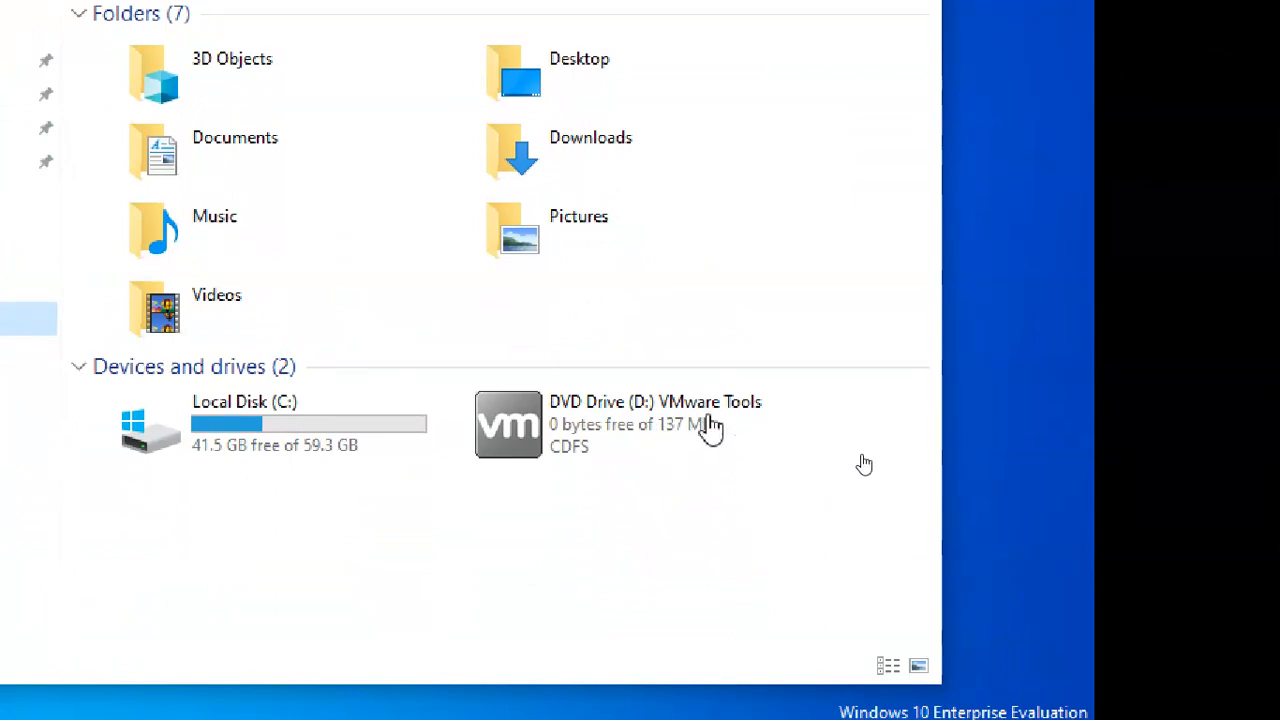
double_click(648, 432)
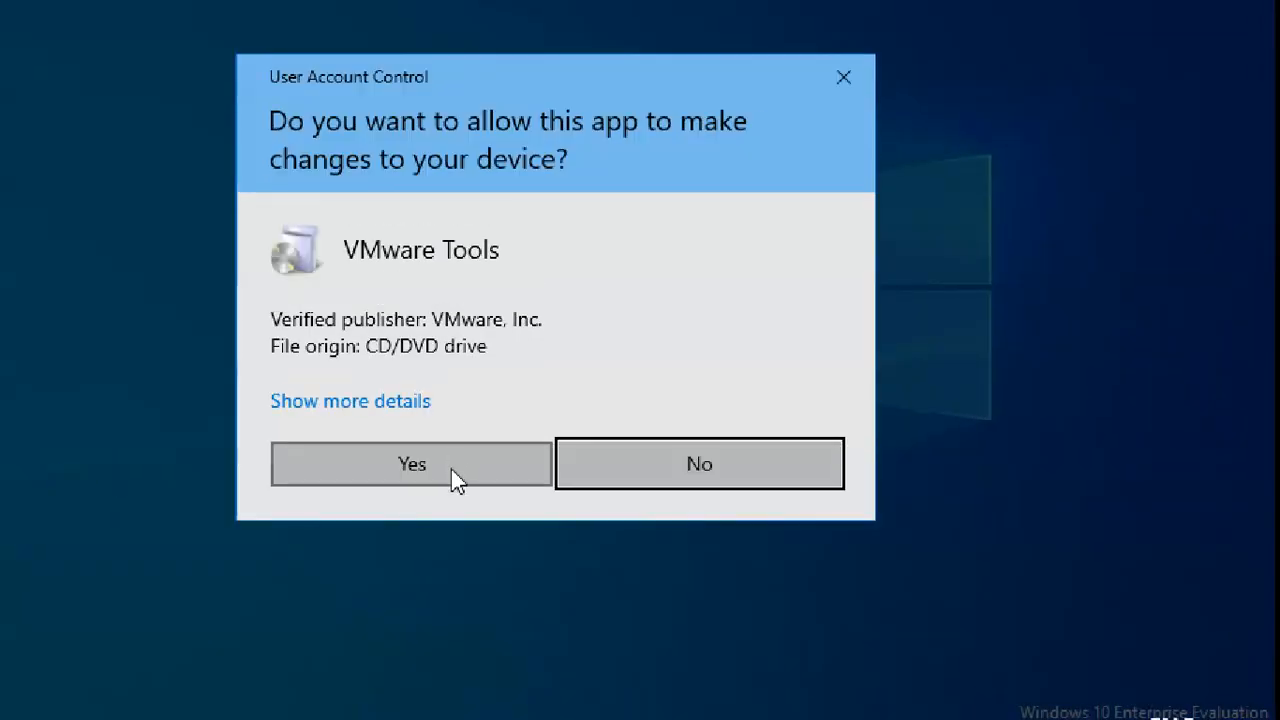
left_click(451, 470)
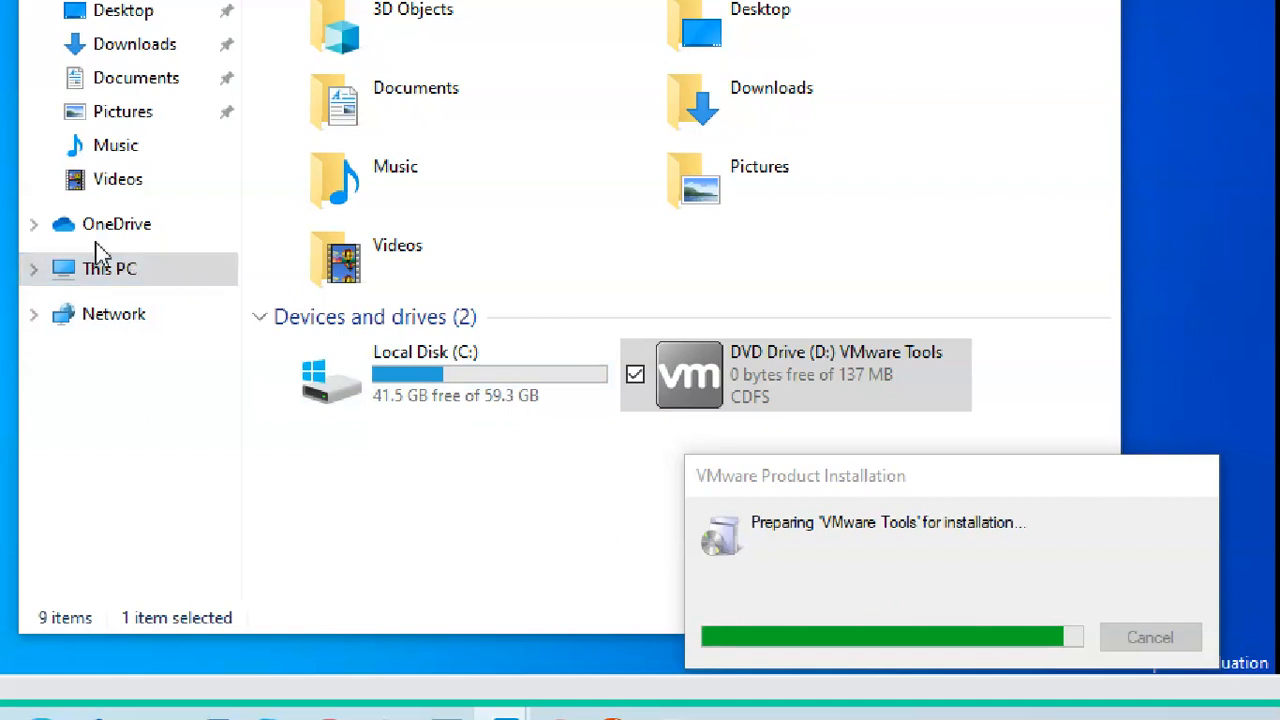
Browse the files on the VMware Tools disc, point out setup64 and close File Explorer
left_click(50, 269)
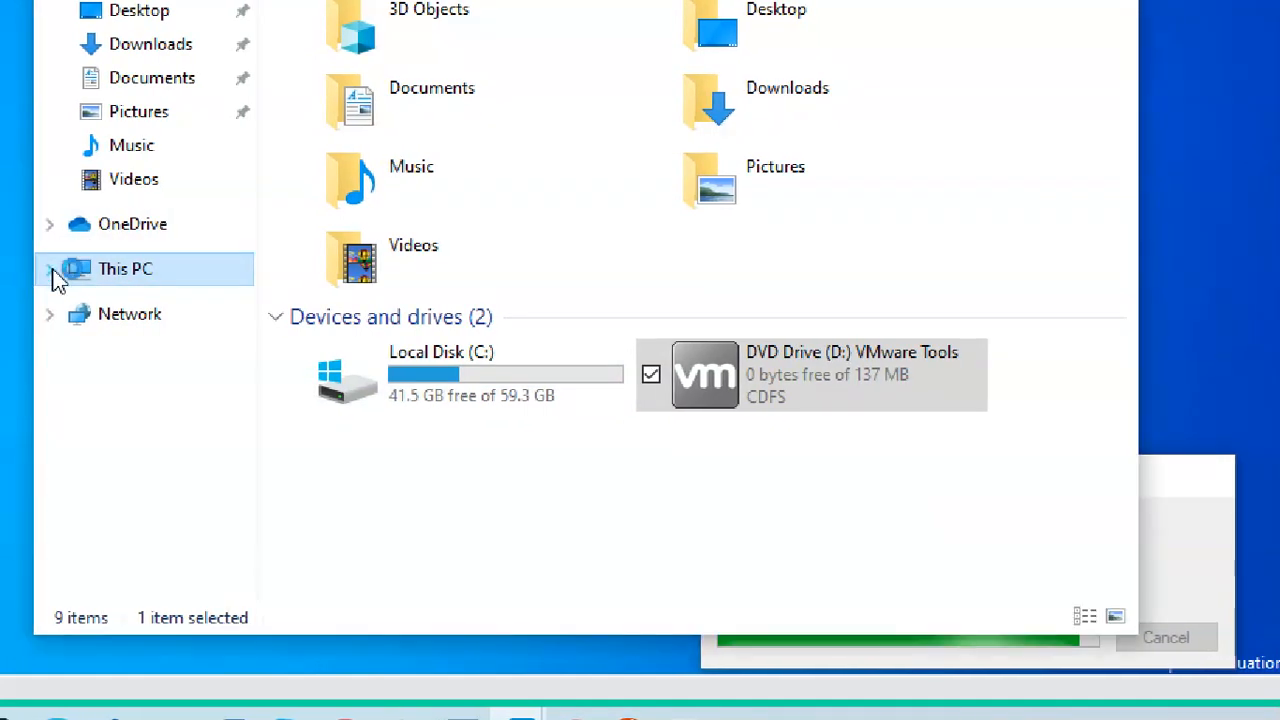
left_click(50, 269)
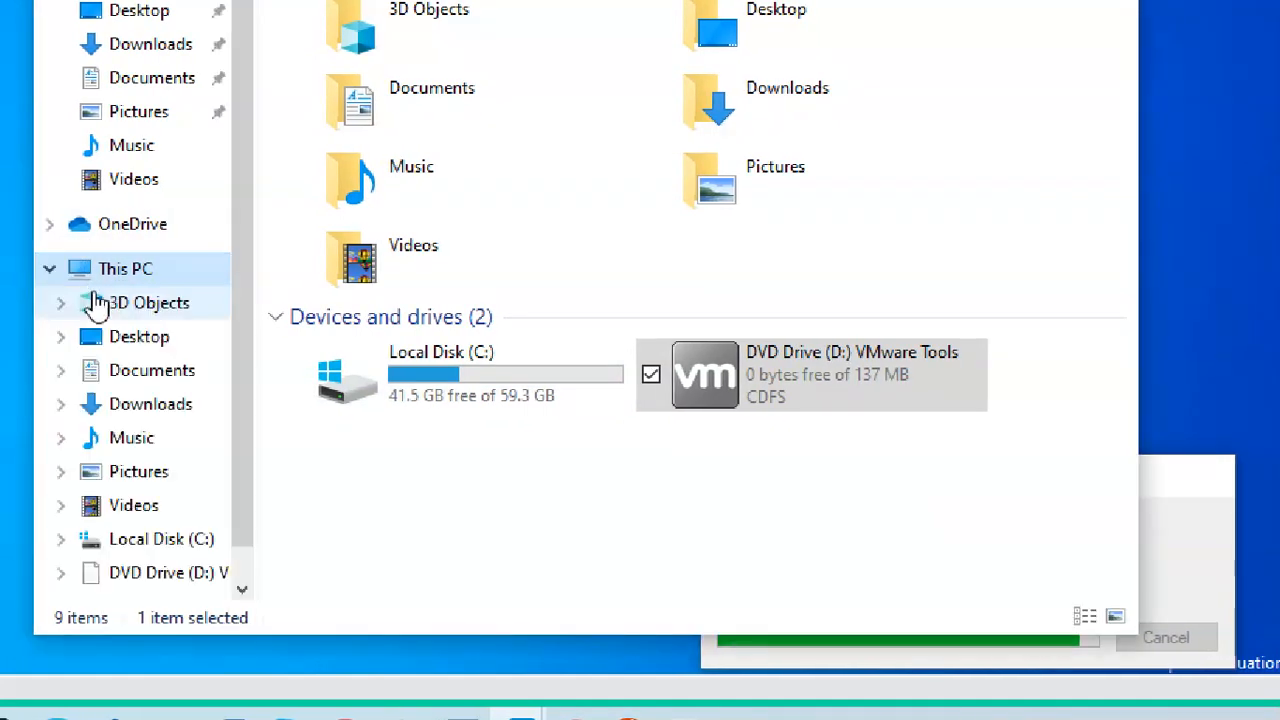
left_click(183, 578)
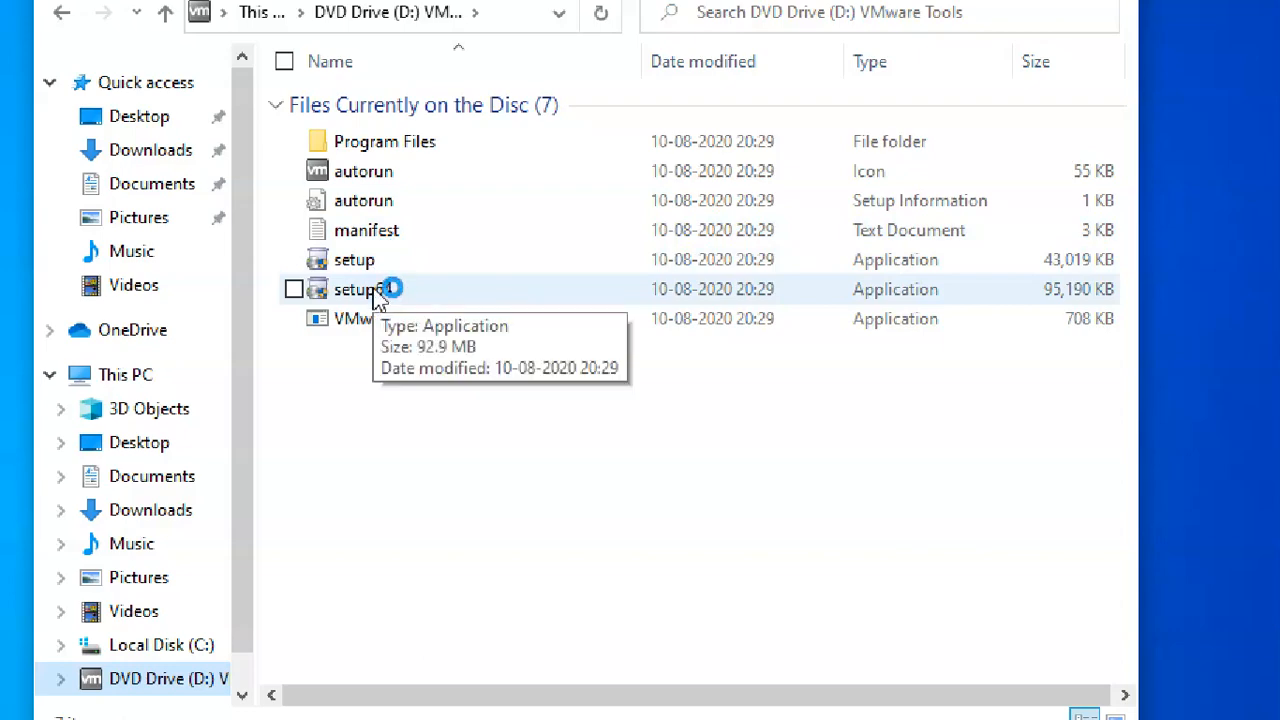
left_click(1163, 108)
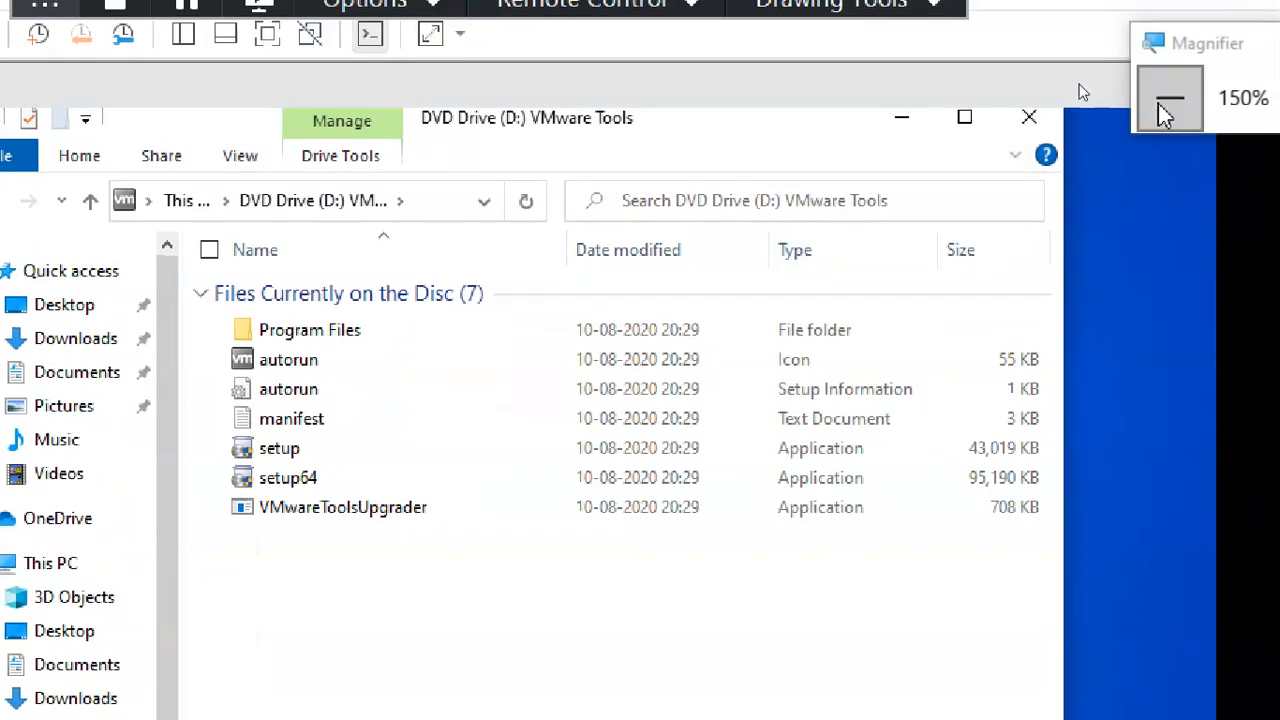
left_click(1165, 104)
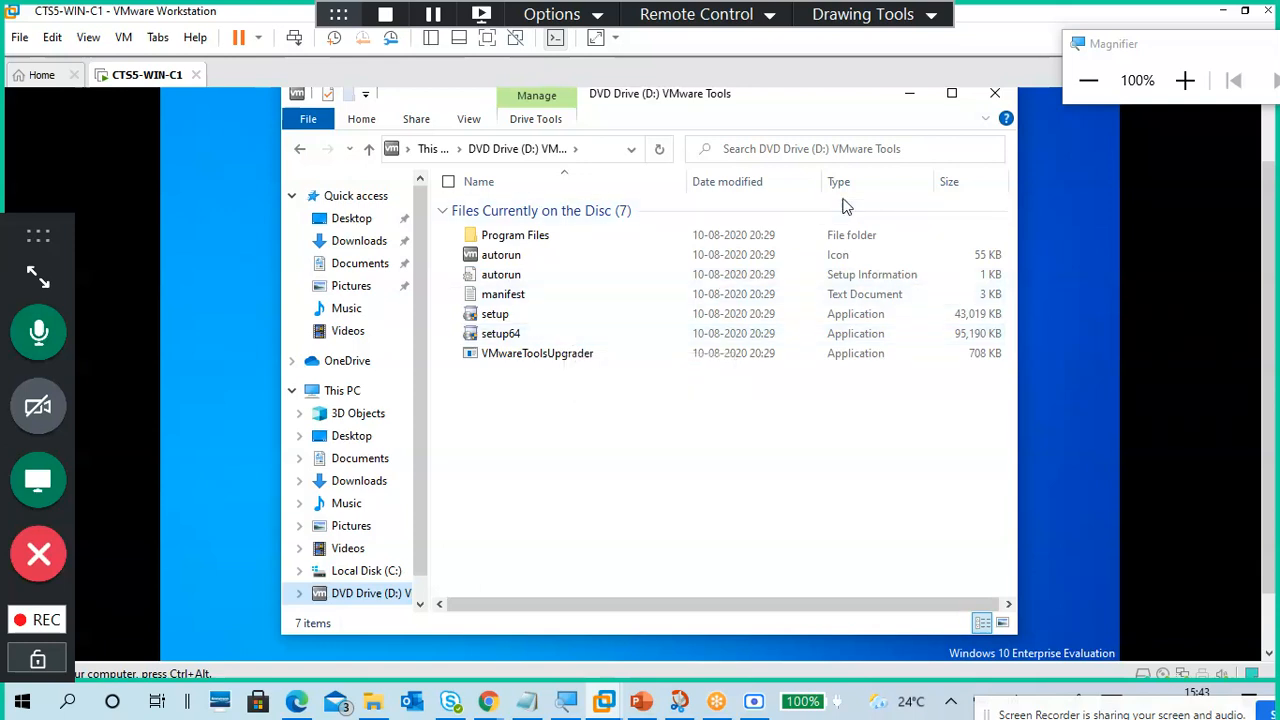
left_click(998, 95)
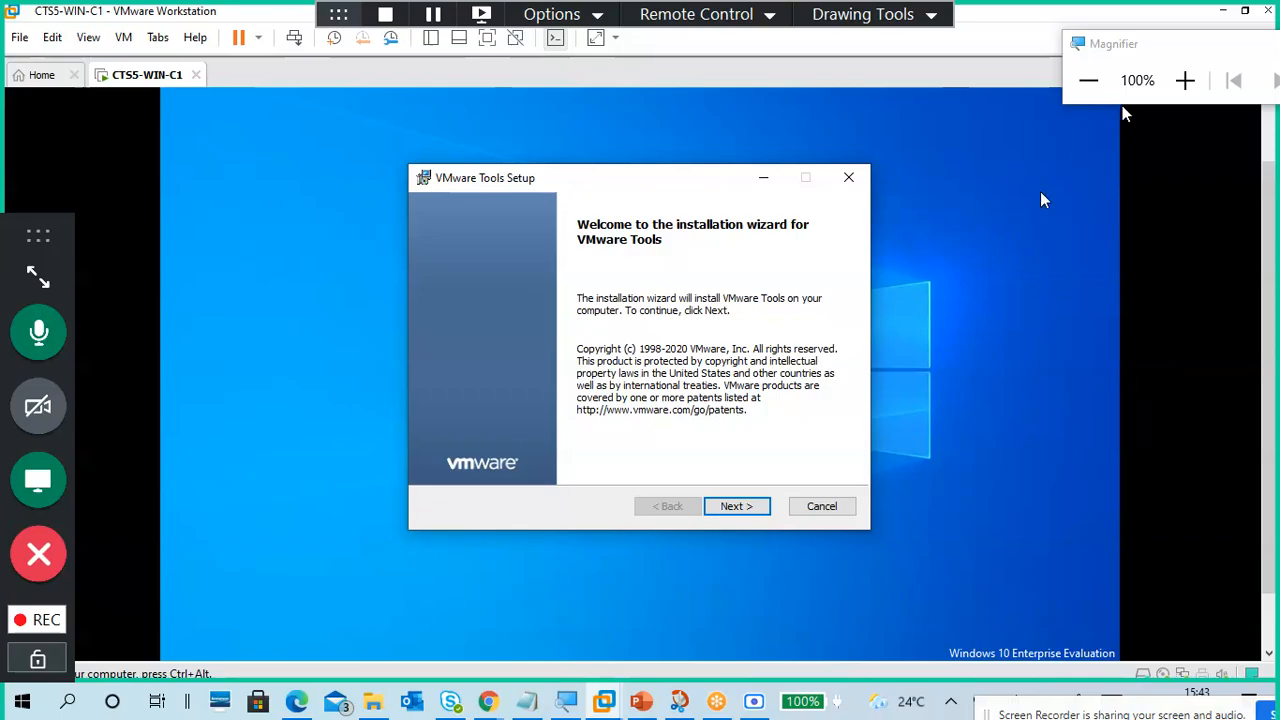
Go through the VMware Tools Setup wizard with the Complete setup type and start the installation
left_click(1181, 80)
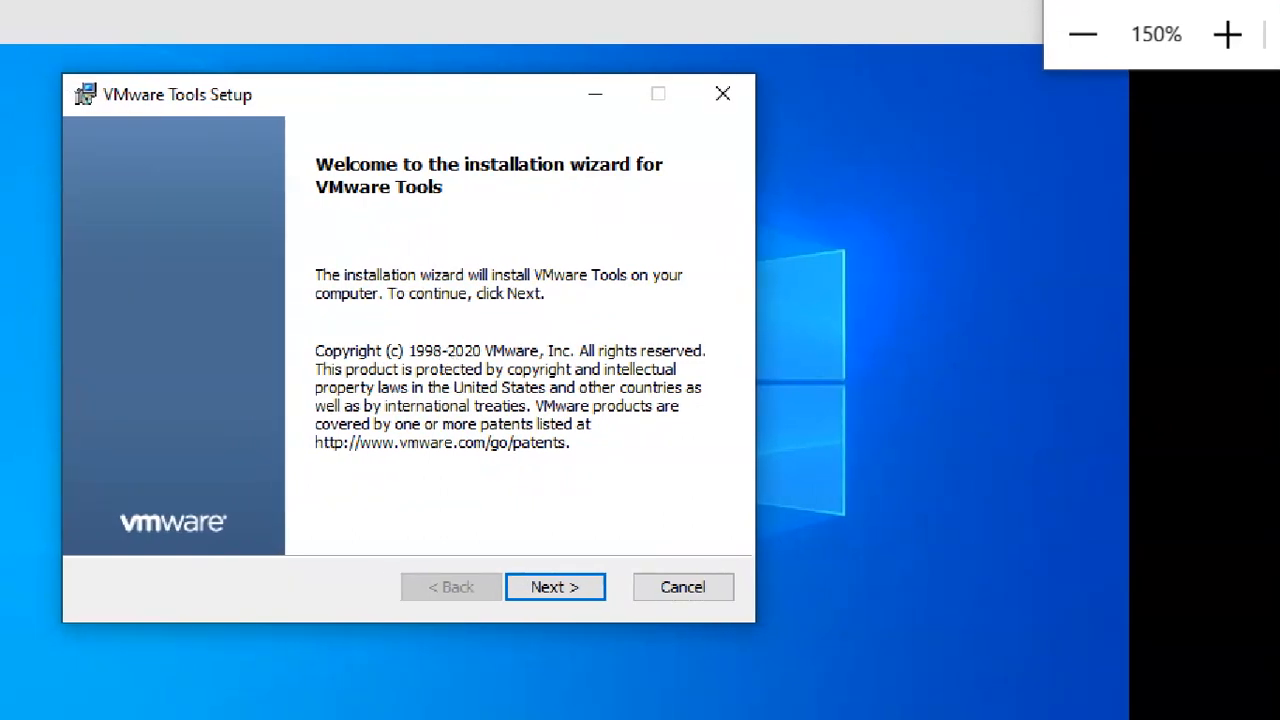
left_click(572, 588)
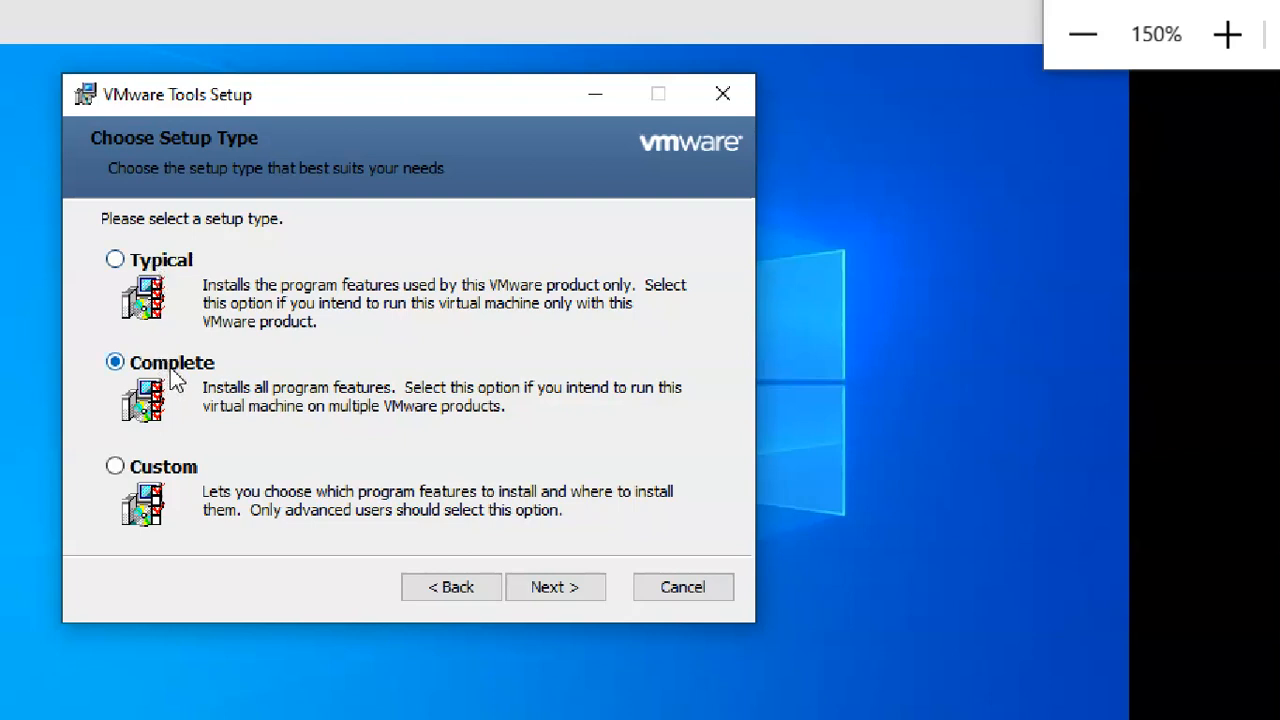
left_click(580, 598)
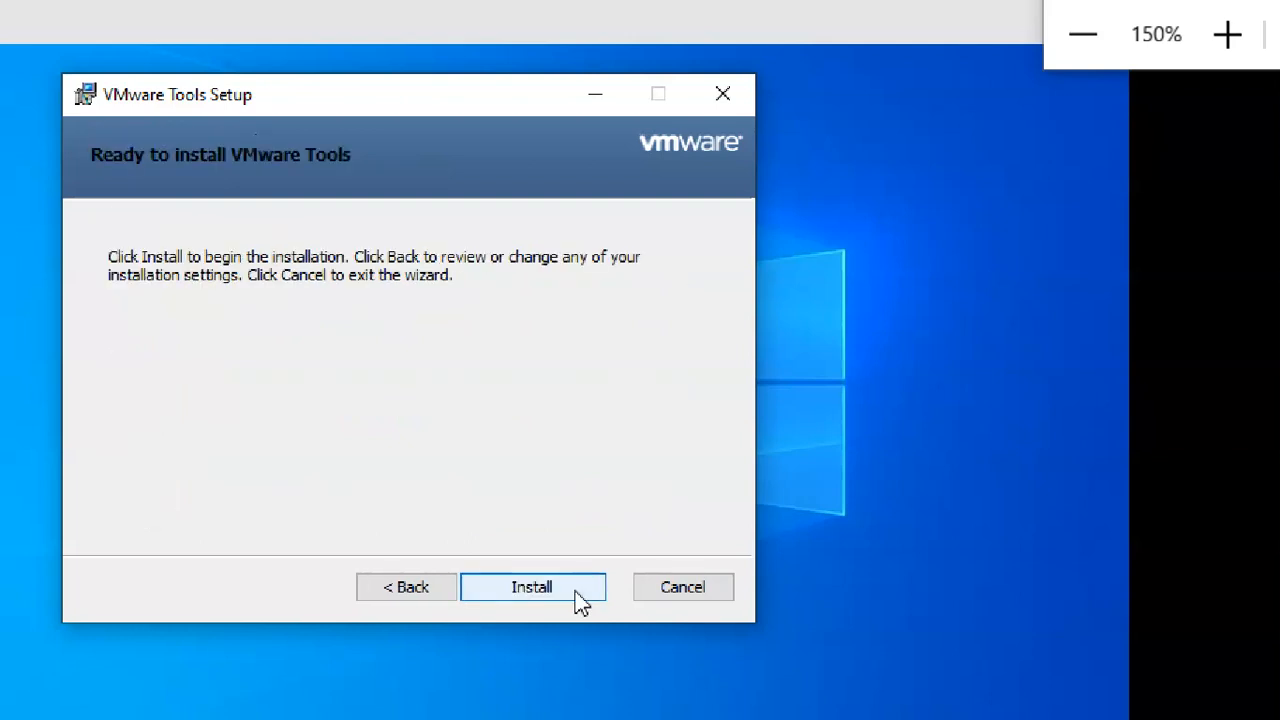
left_click(577, 590)
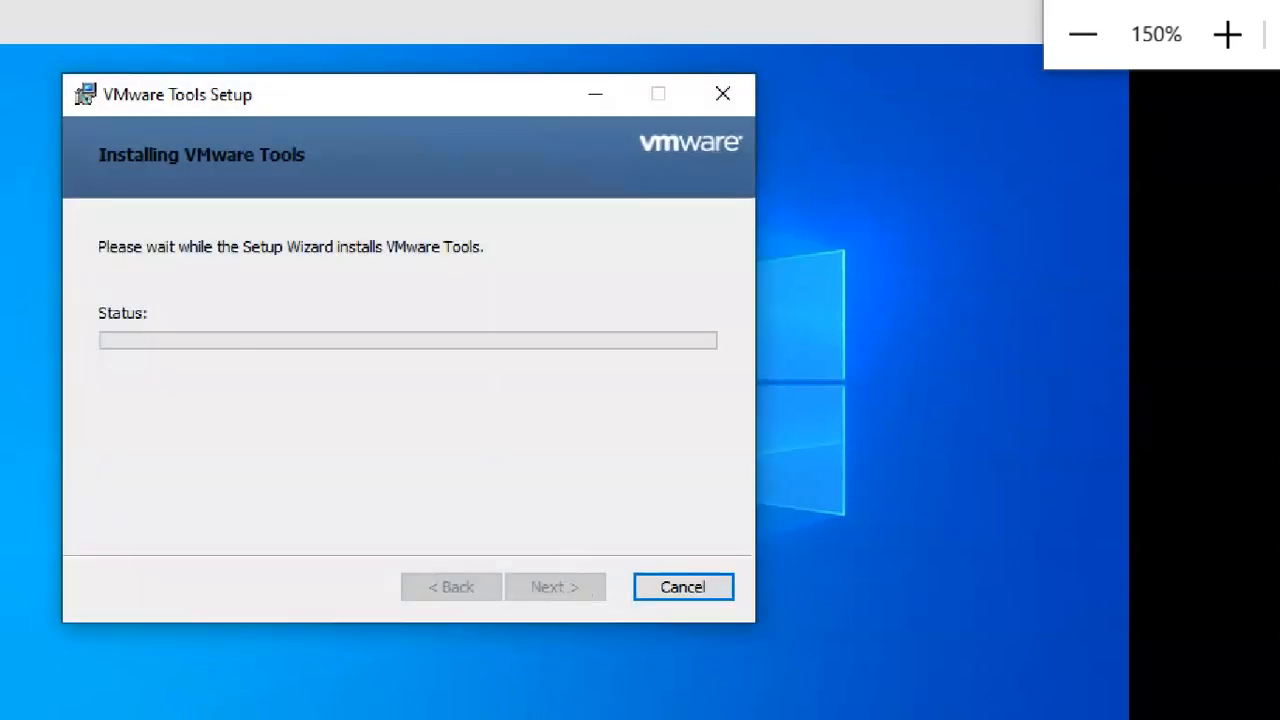
left_click(1083, 36)
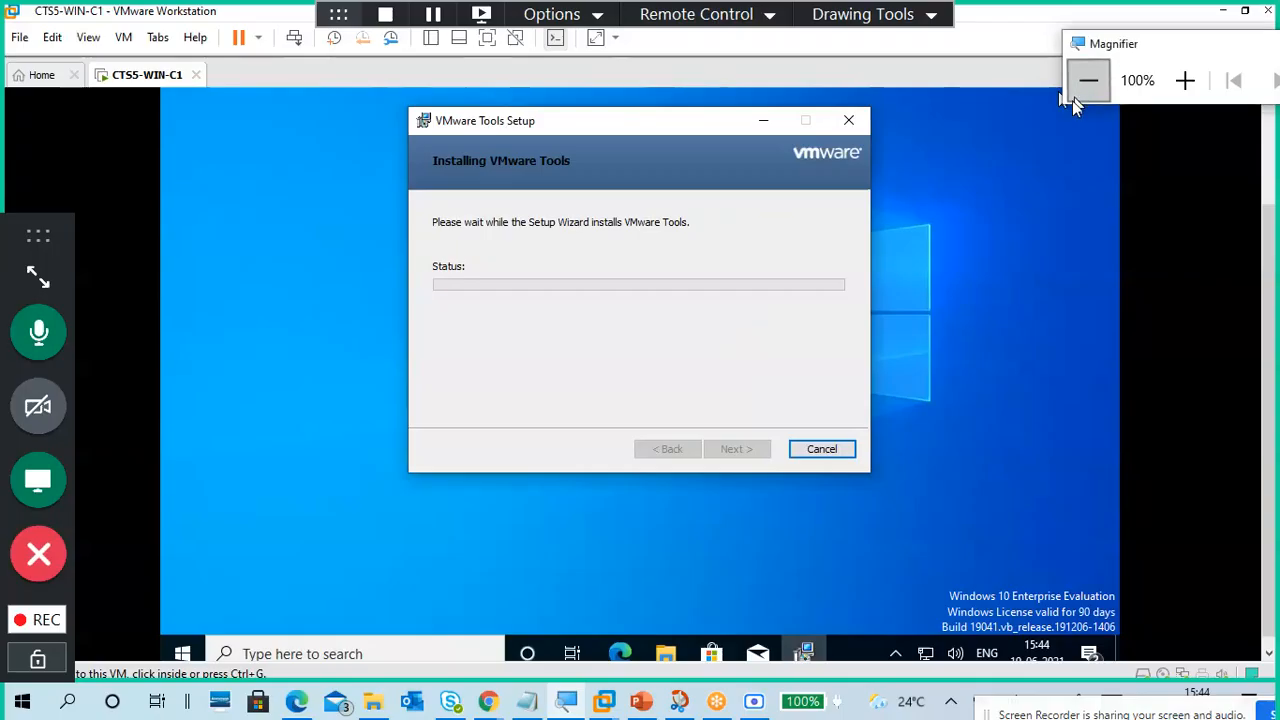
left_click(965, 285)
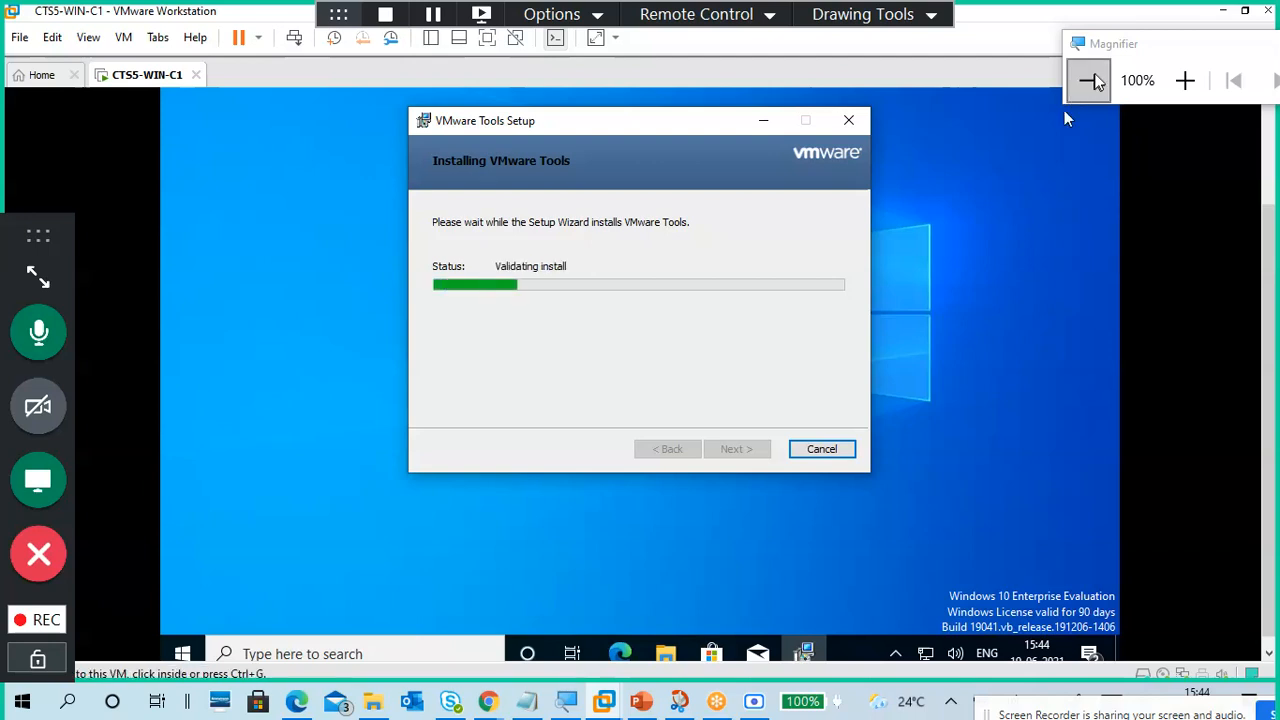
left_click_drag(1108, 60, 1090, 47)
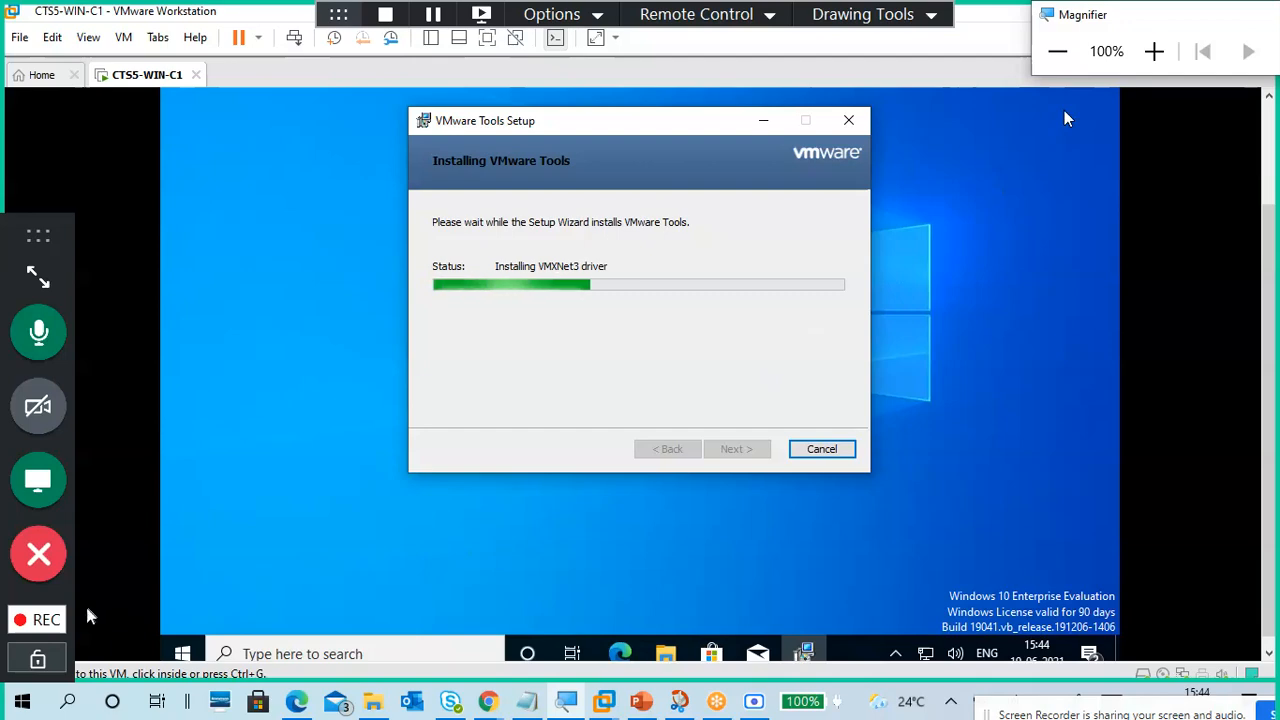
left_click(50, 622)
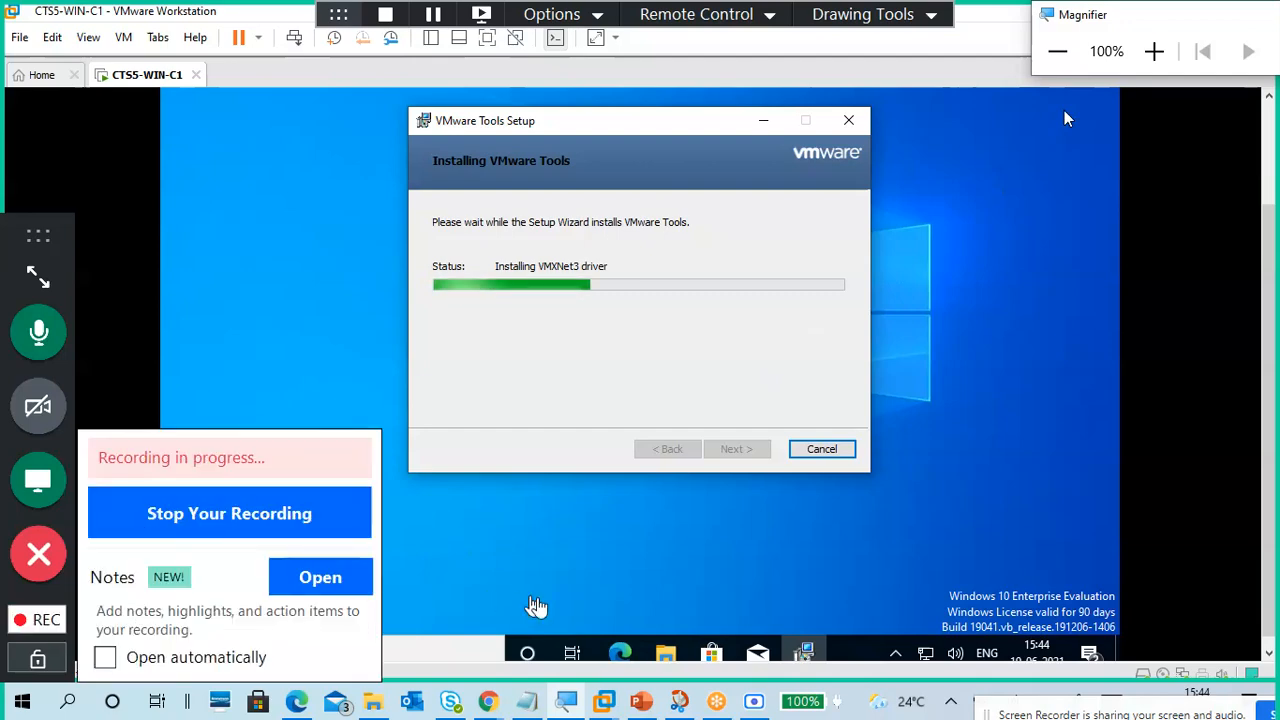
left_click(757, 706)
left_click(757, 708)
left_click(770, 368)
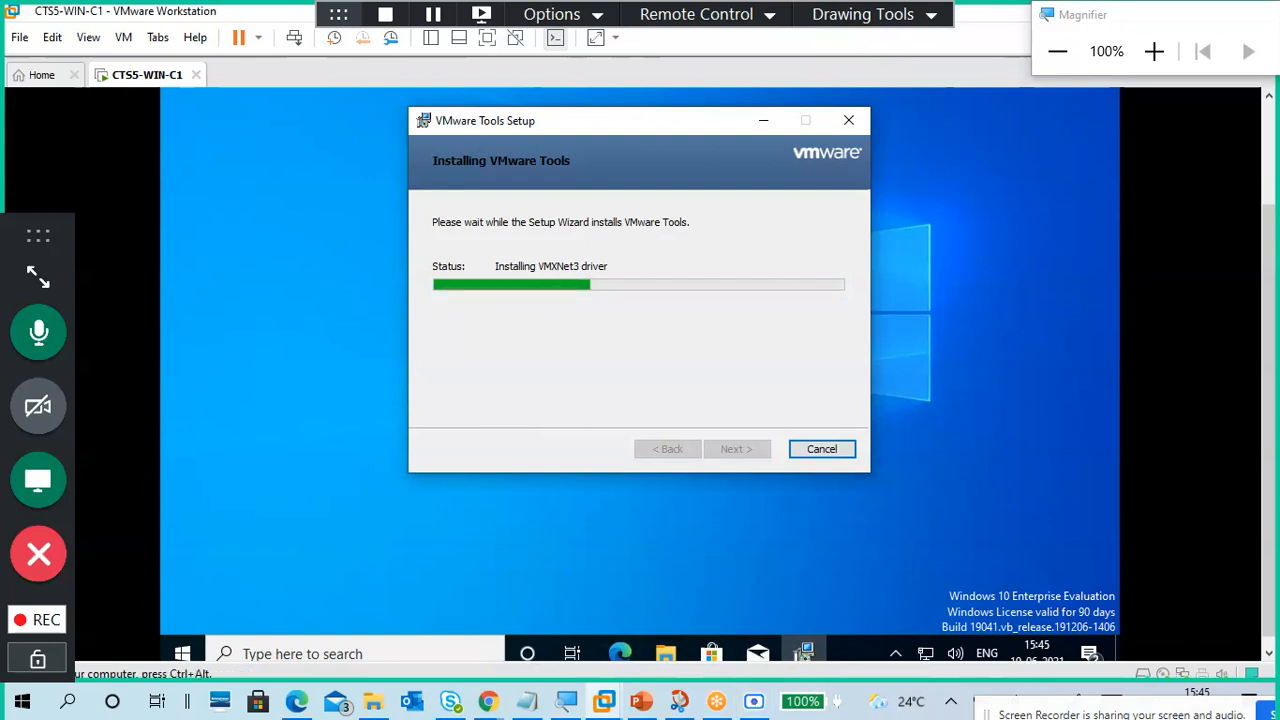
Switch to the Notepad notes and show the section on Windows 10 in VMware Workstation
key("ctrl+alt")
mouse_move(1061, 20)
left_mouse_down()
mouse_move(1062, 46)
mouse_move(1045, 22)
left_mouse_up()
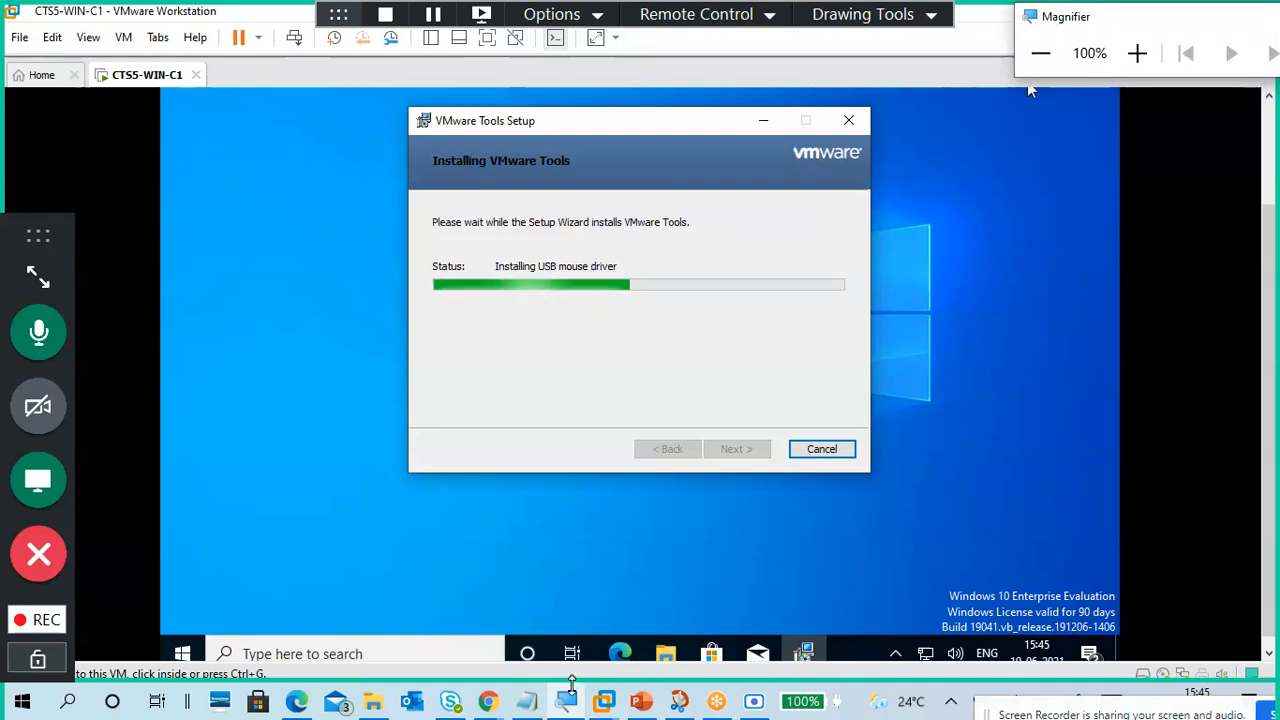
left_click(533, 704)
scroll(515, 392, "up", 3)
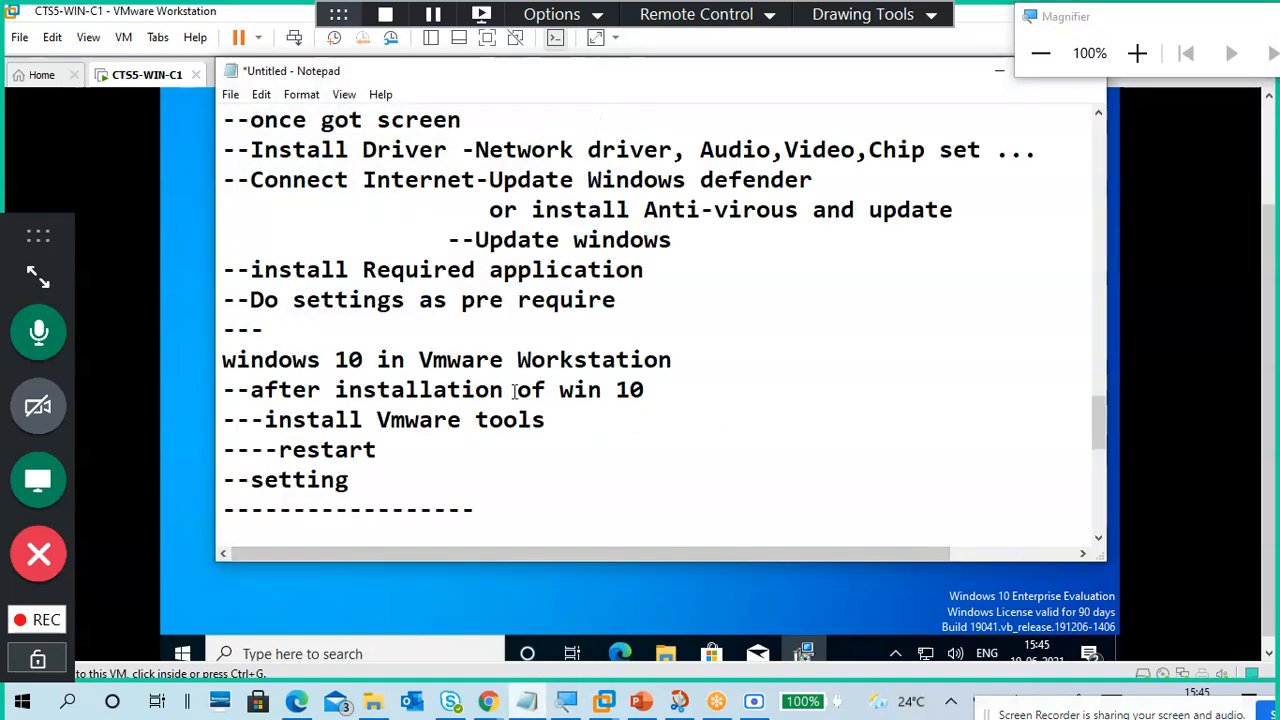
Review the post-installation notes, minimize Notepad and reposition the VMware Tools Setup window while the installation runs
scroll(465, 325, "up", 3)
scroll(500, 365, "down", 2)
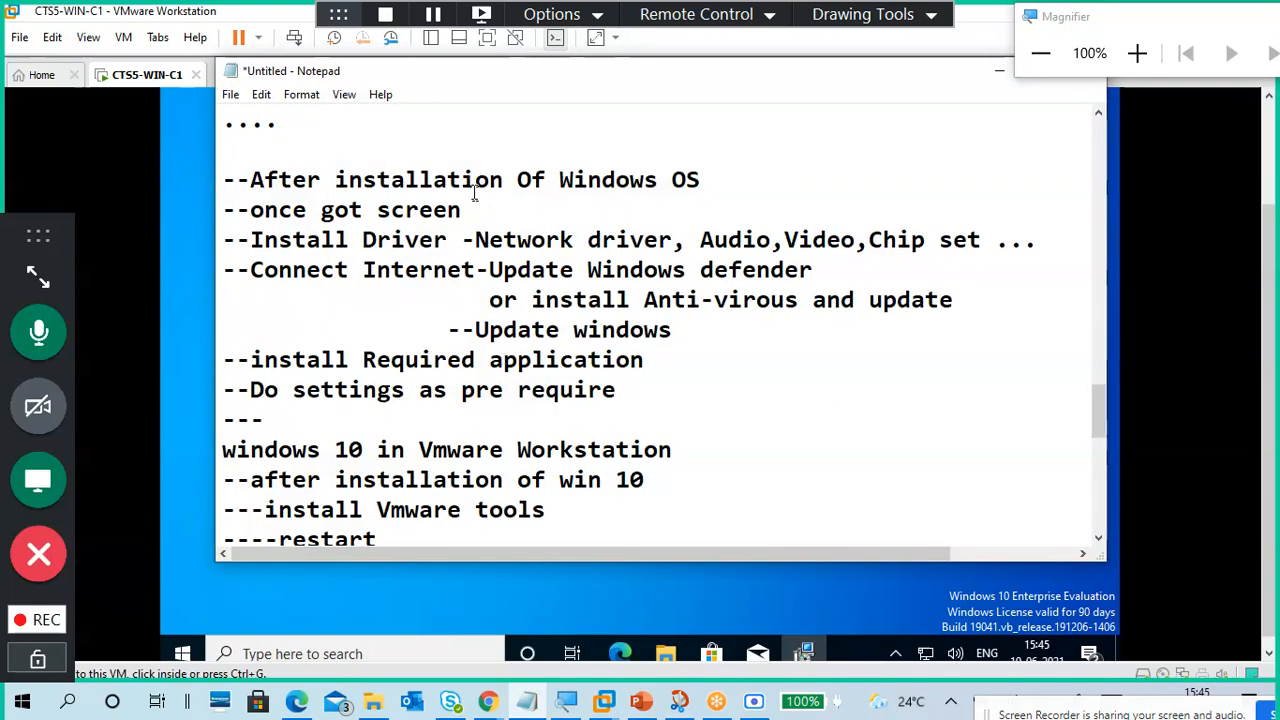
left_click(998, 72)
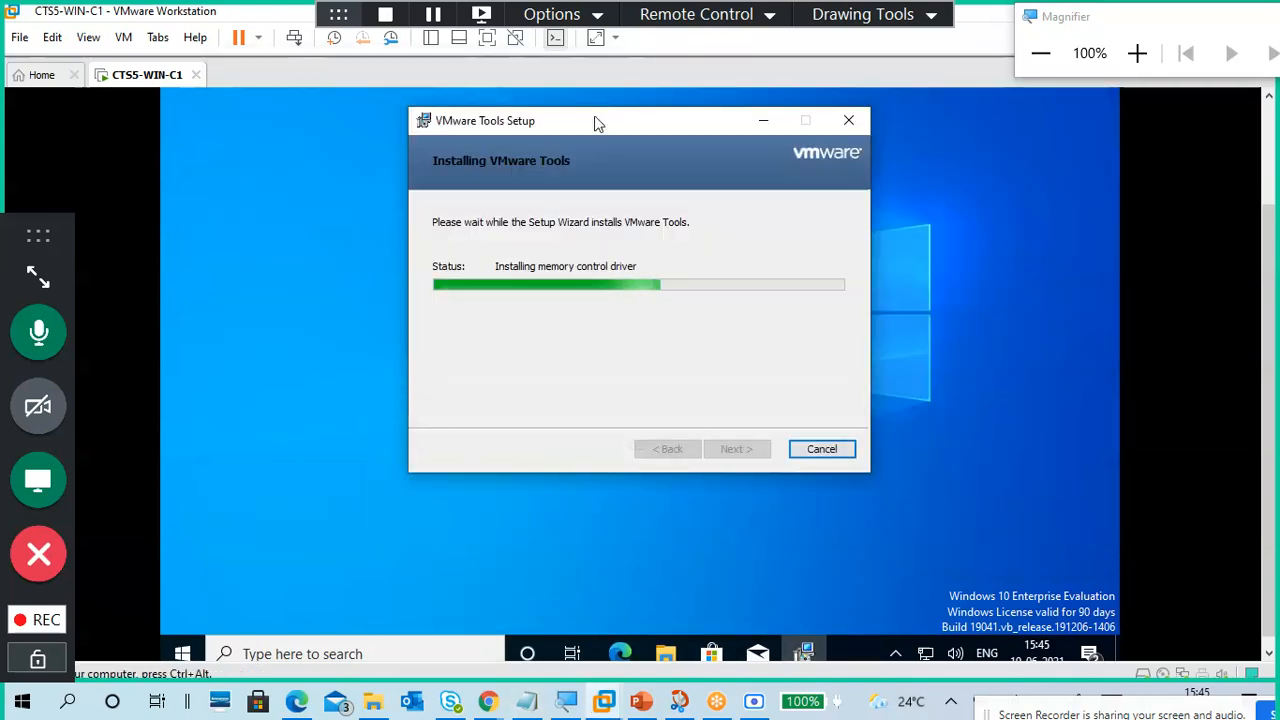
mouse_move(602, 134)
left_mouse_down()
mouse_move(575, 137)
mouse_move(606, 145)
left_mouse_up()
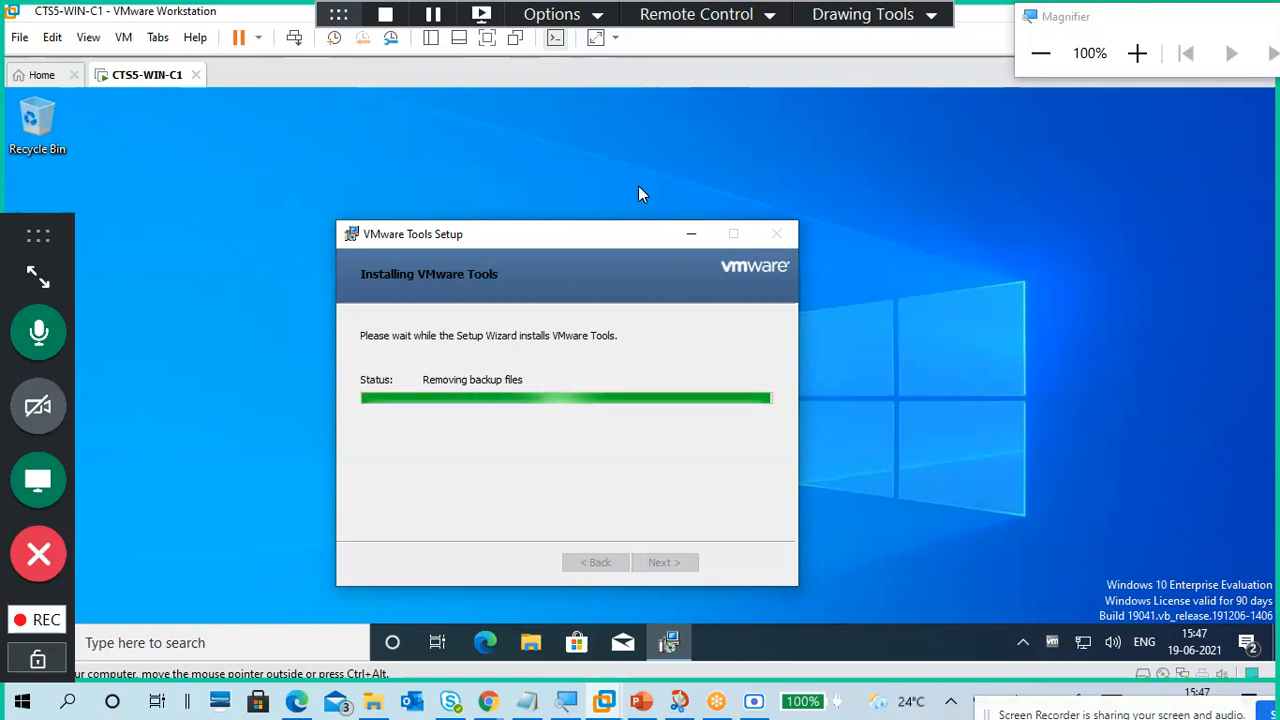
left_click_drag(533, 250, 616, 146)
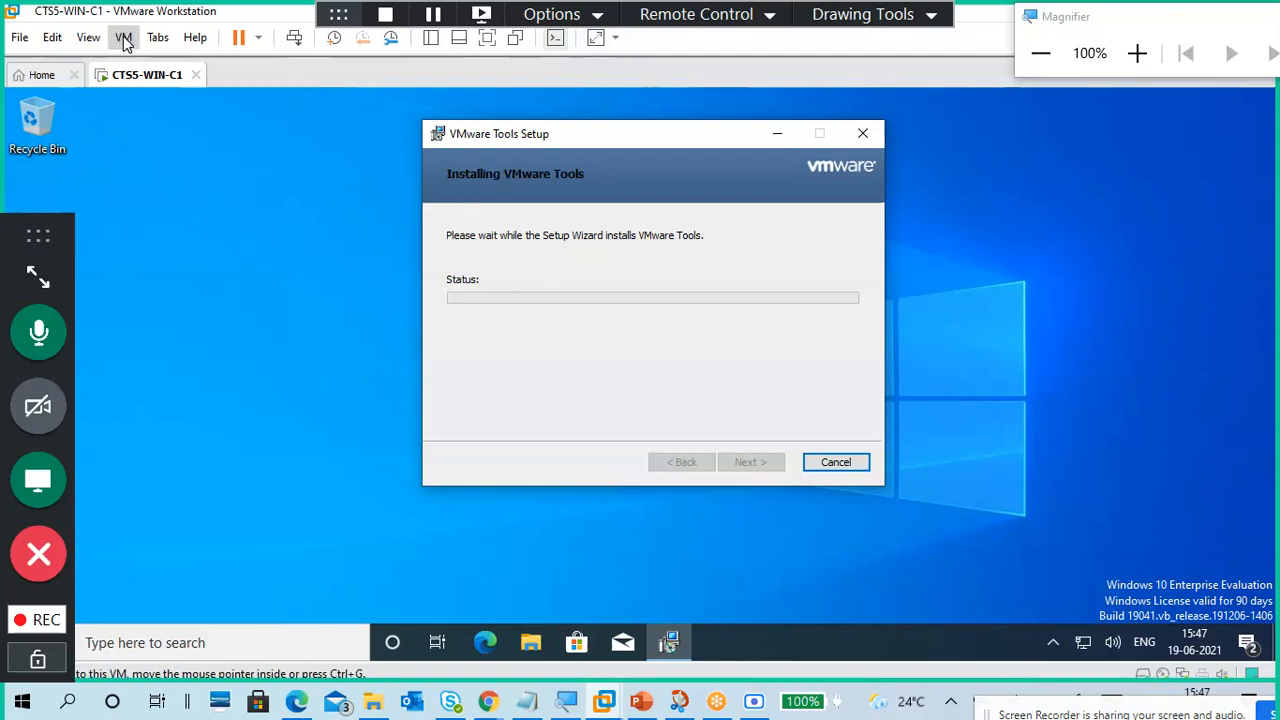
Magnify the screen and finish the completed VMware Tools Setup wizard
left_click(1137, 53)
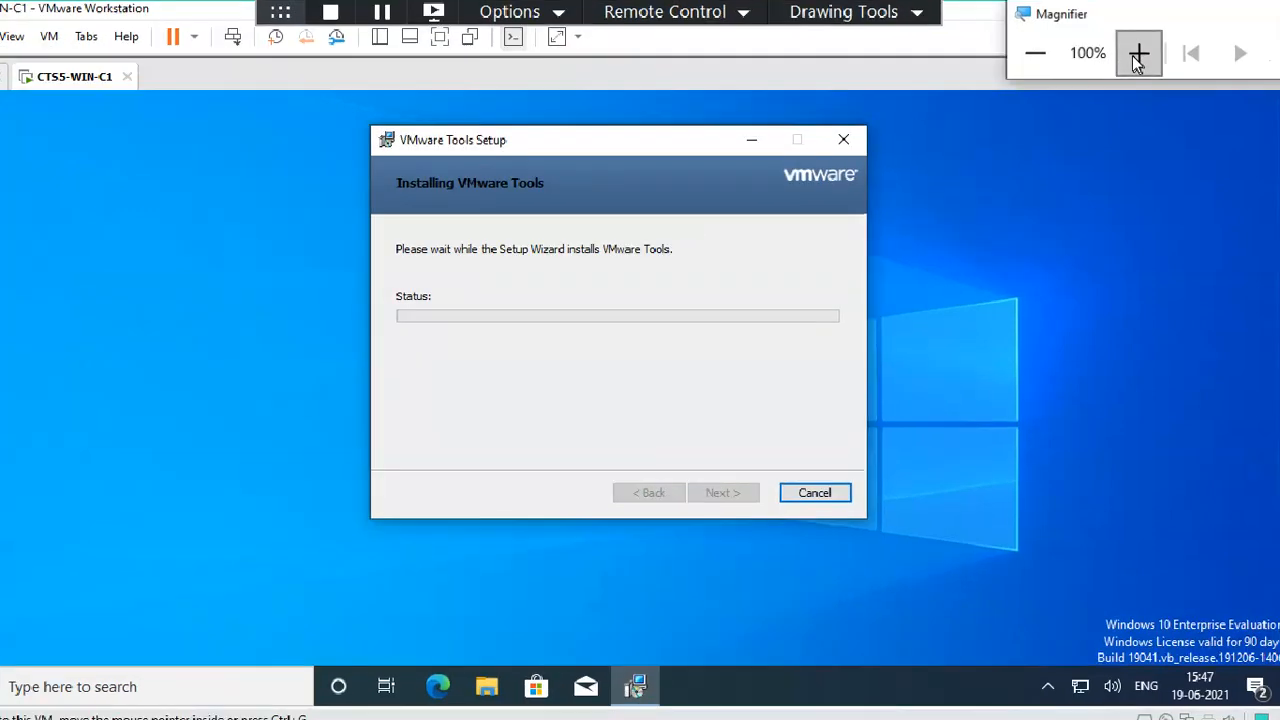
left_click(1138, 54)
left_click(1138, 54)
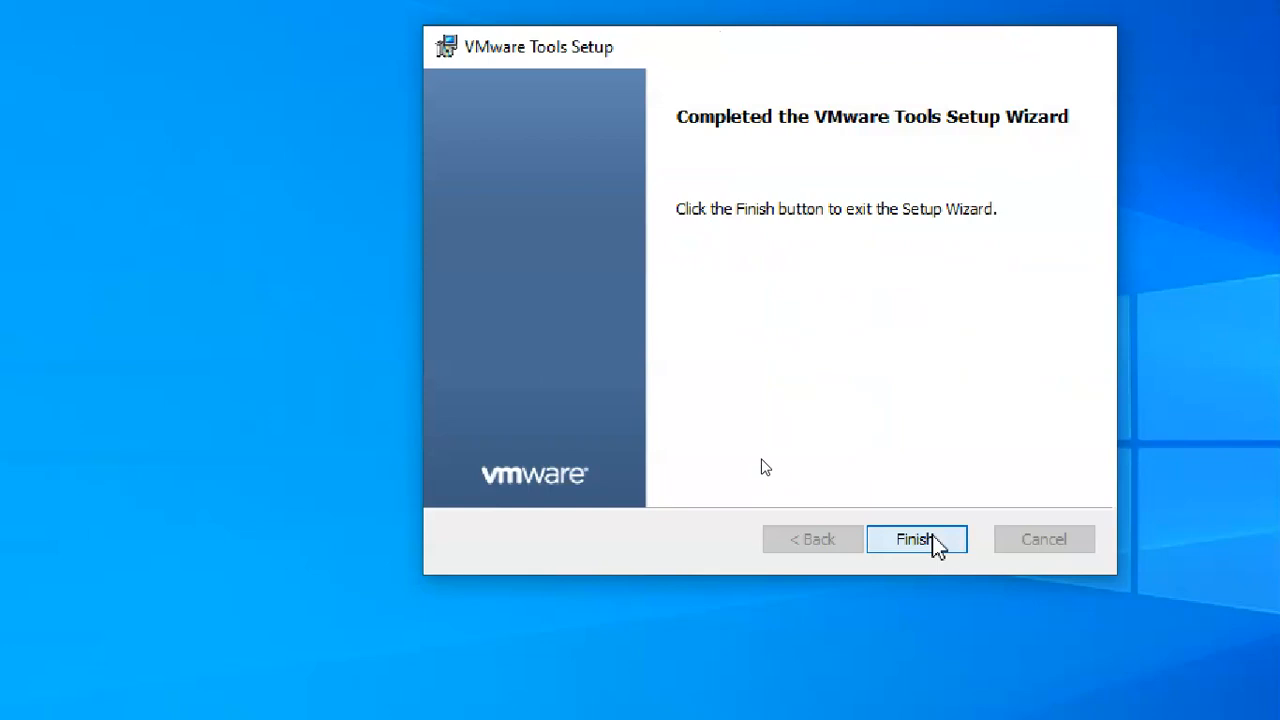
left_click(930, 670)
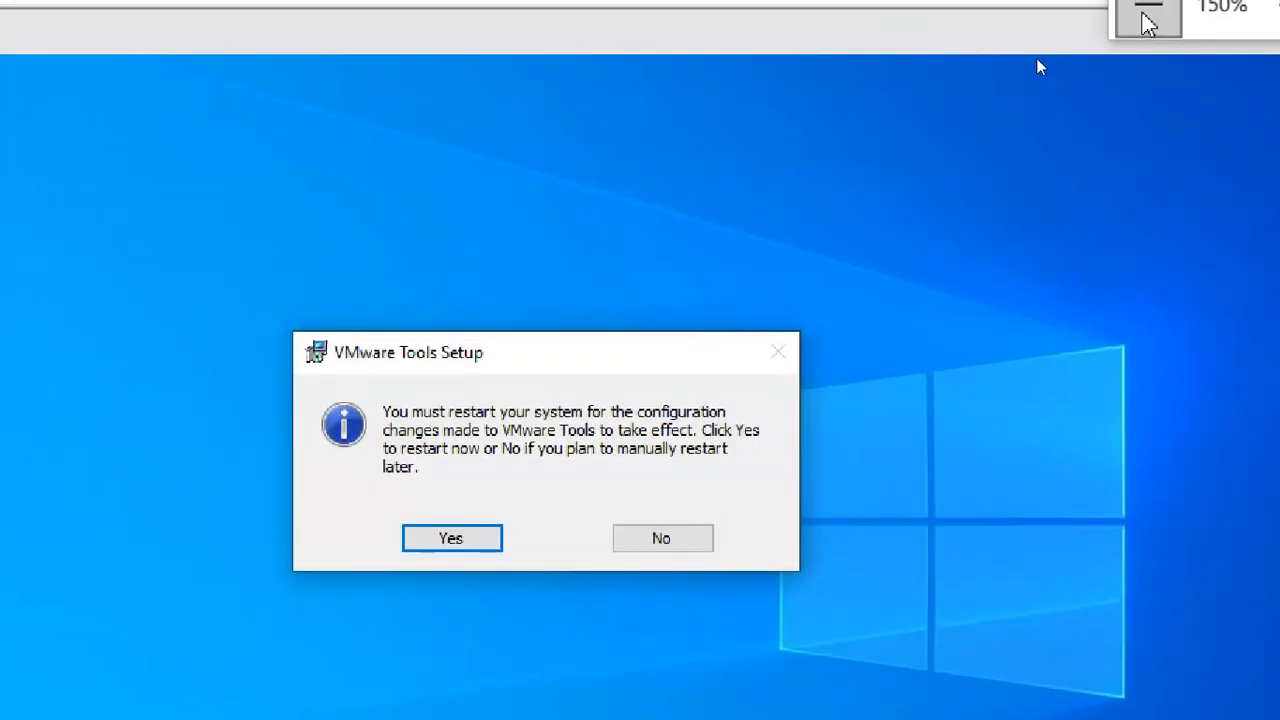
left_click(1037, 60)
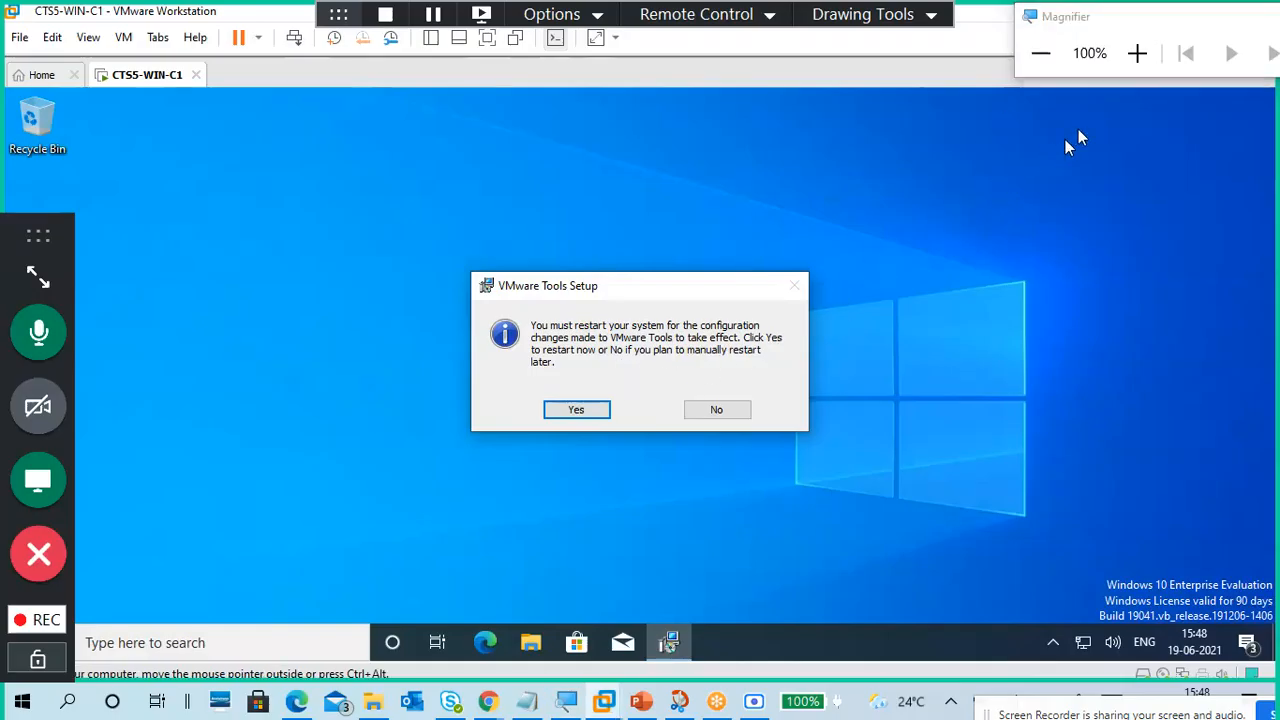
Decline the immediate system restart offered by VMware Tools Setup
left_click(1137, 53)
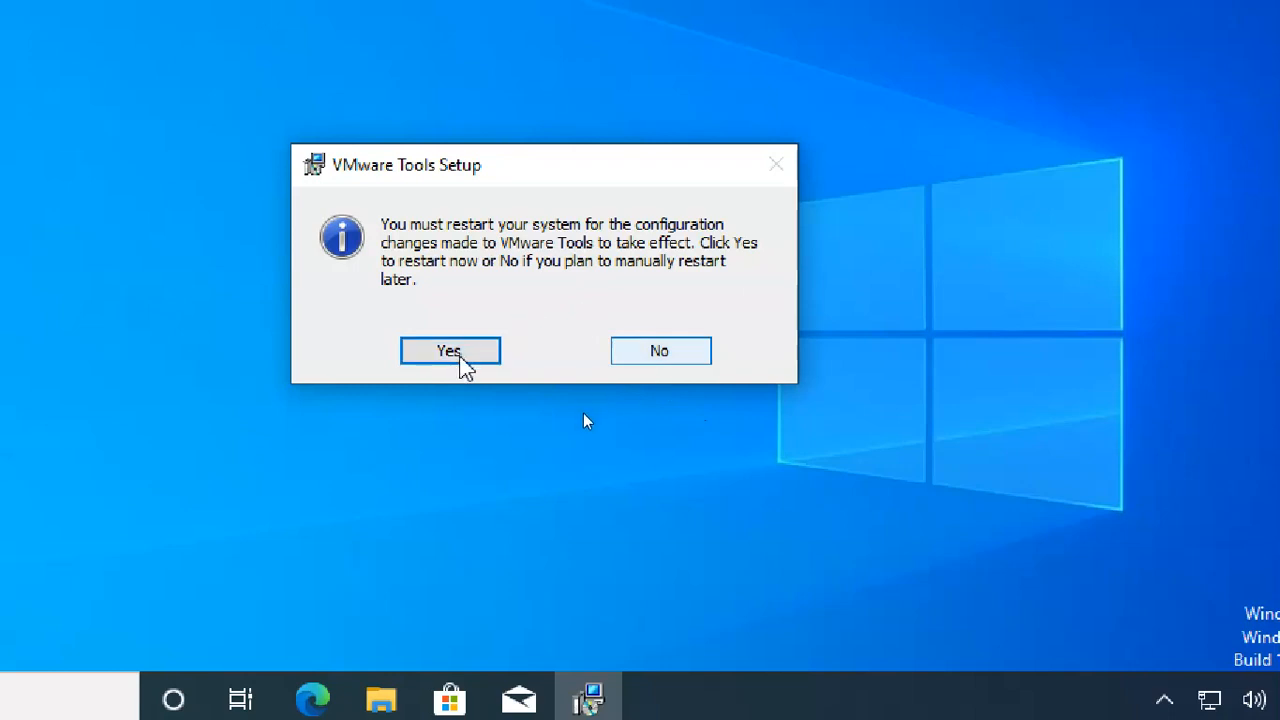
left_click(667, 358)
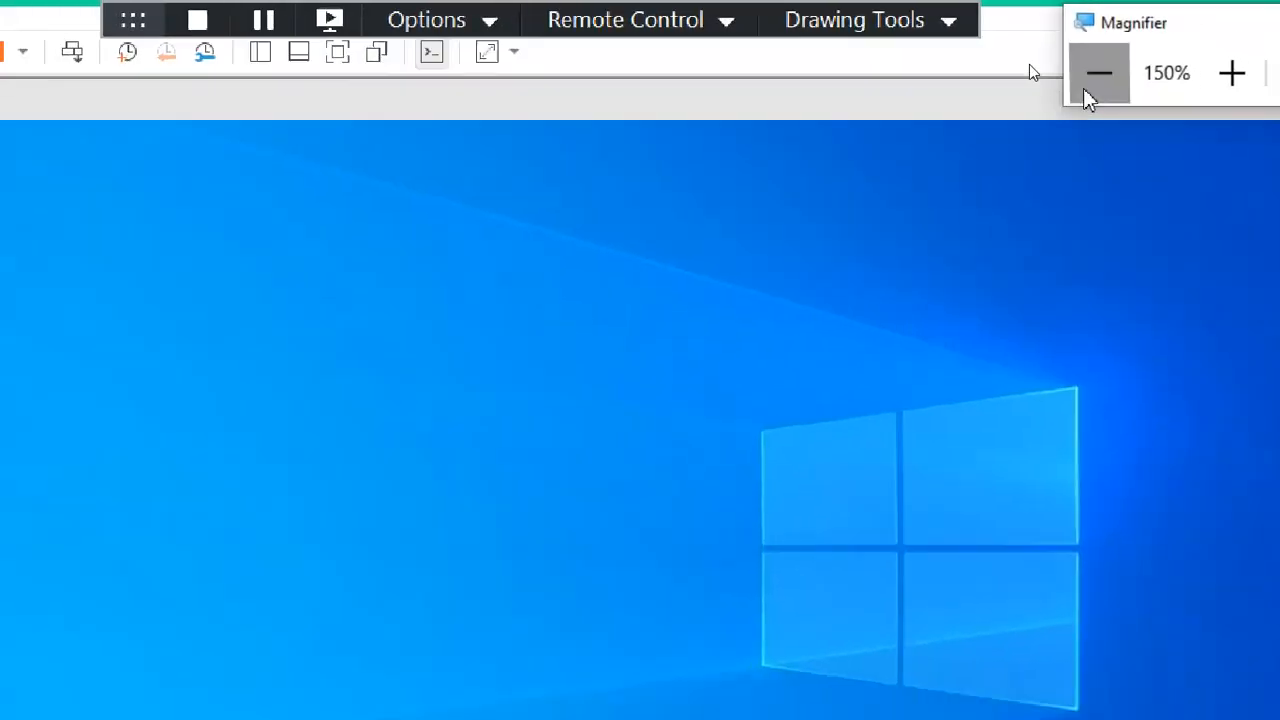
left_click(1033, 68)
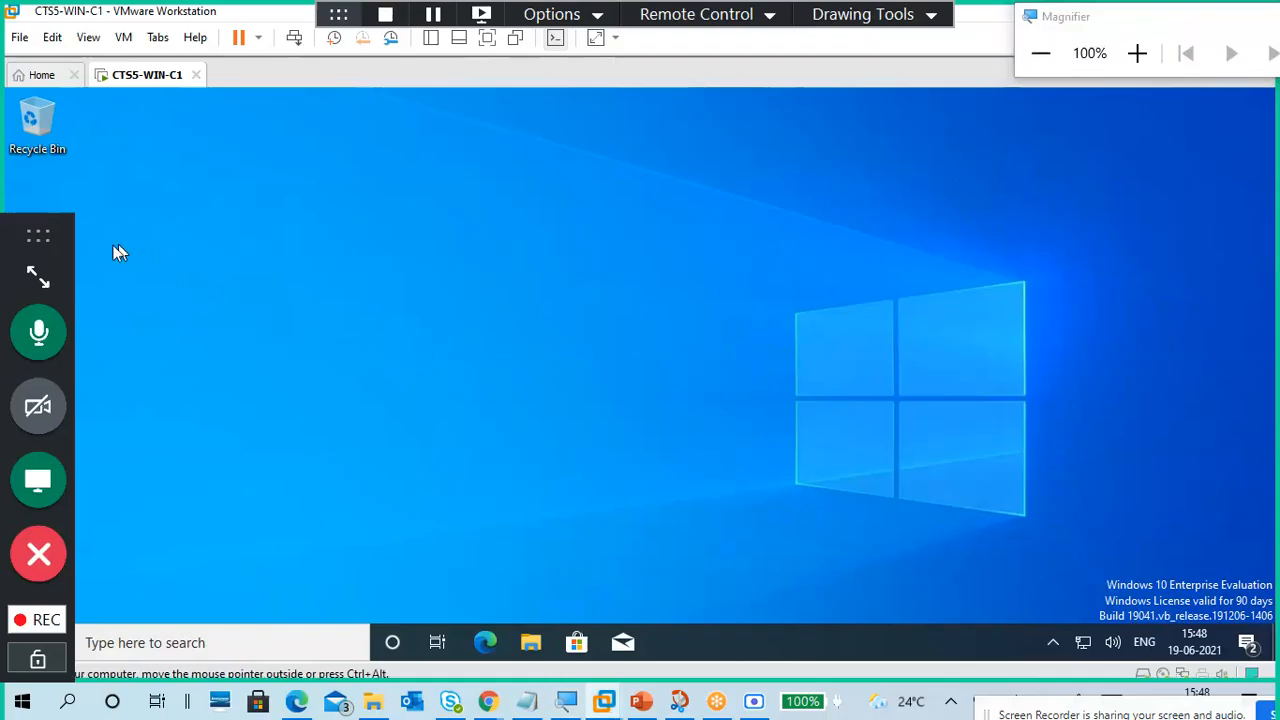
Move the meeting controls off the guest's Start area and shut down Windows in the virtual machine, closing the remaining app anyway
left_click_drag(30, 260, 1250, 230)
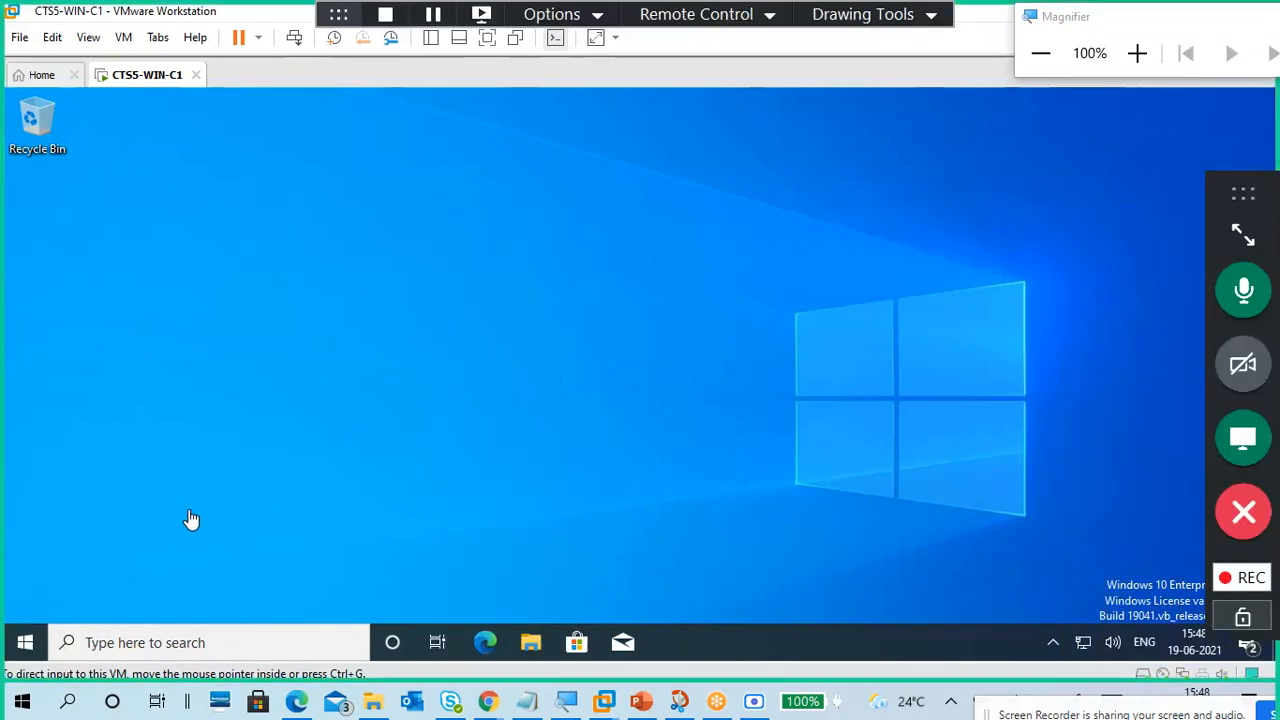
left_click(27, 641)
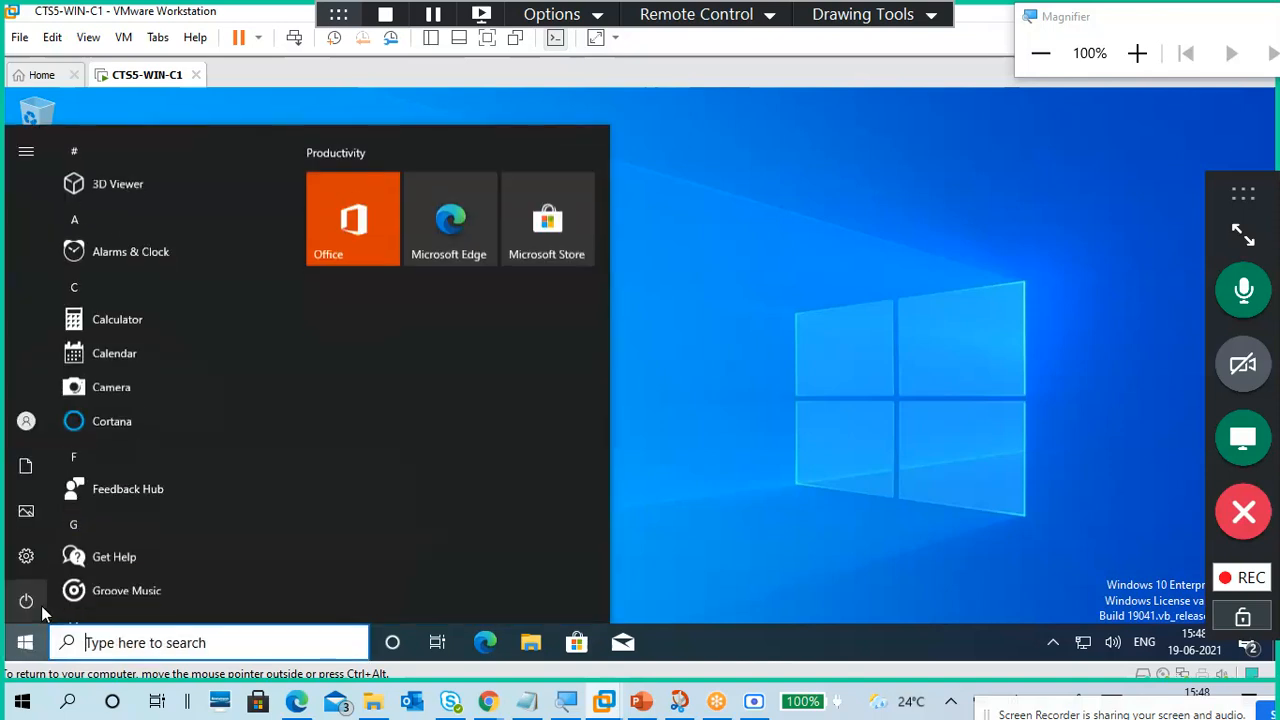
mouse_move(29, 600)
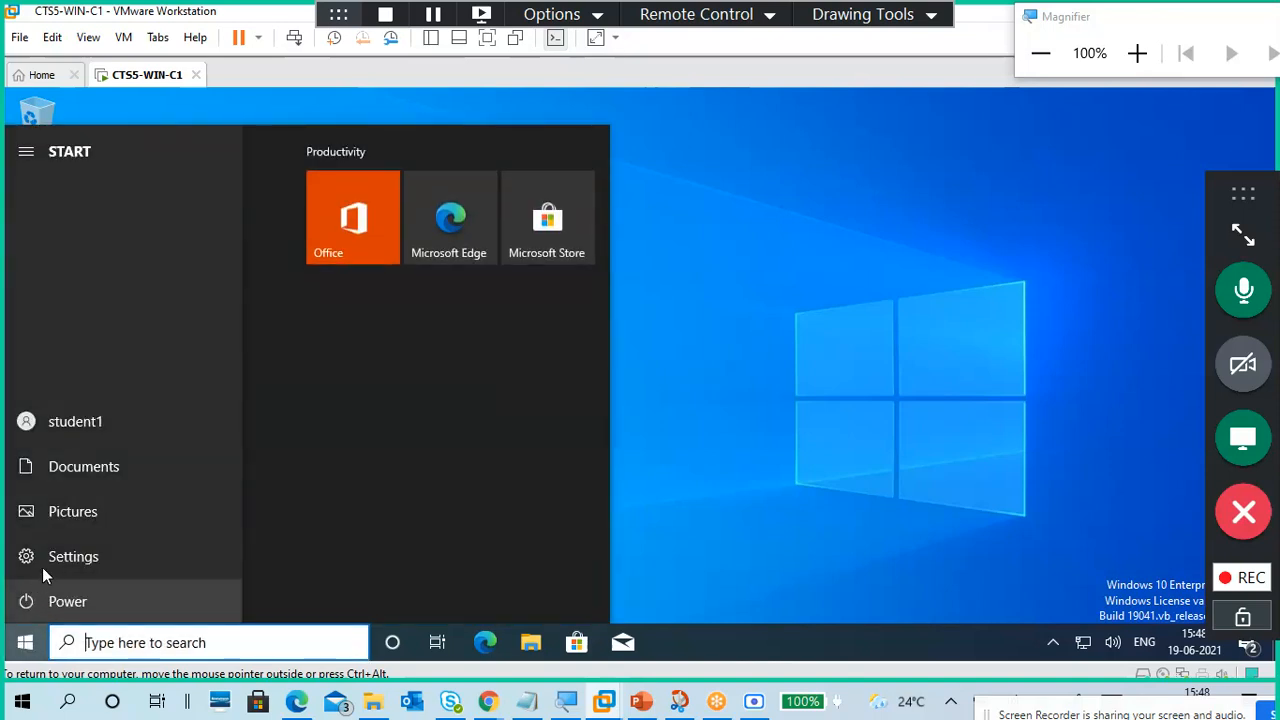
left_click(35, 605)
left_click(88, 528)
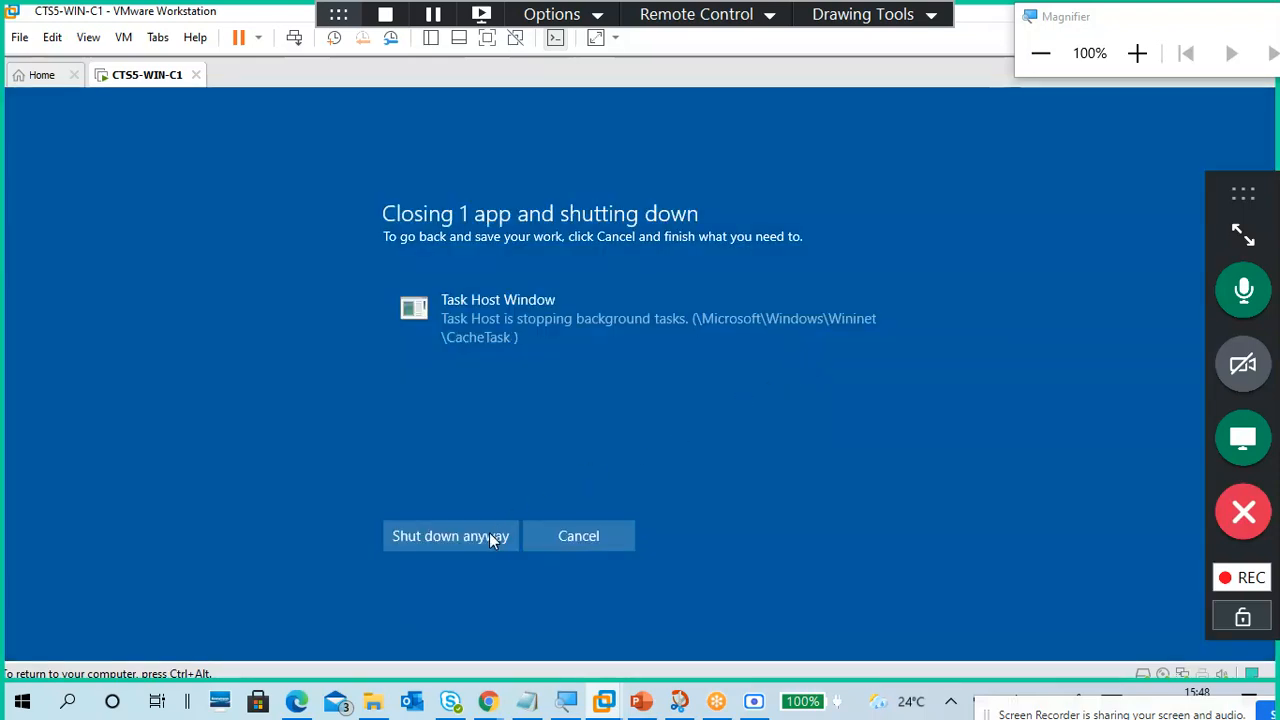
left_click(489, 536)
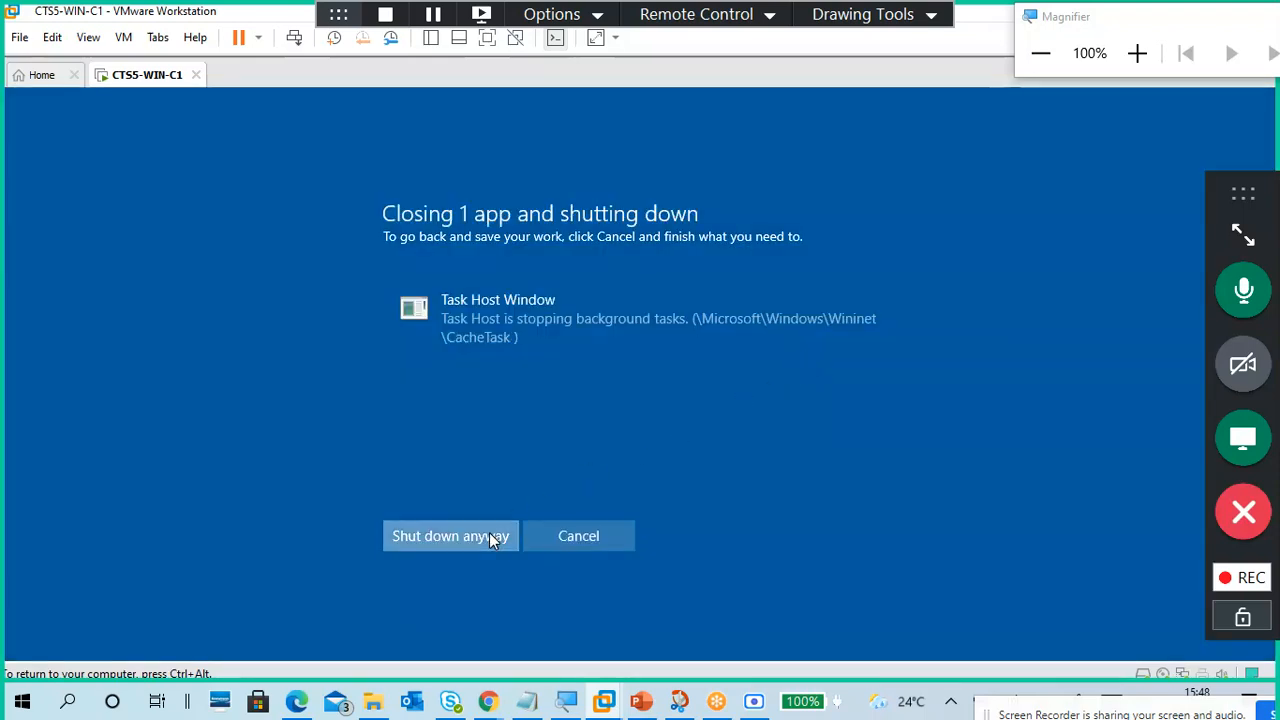
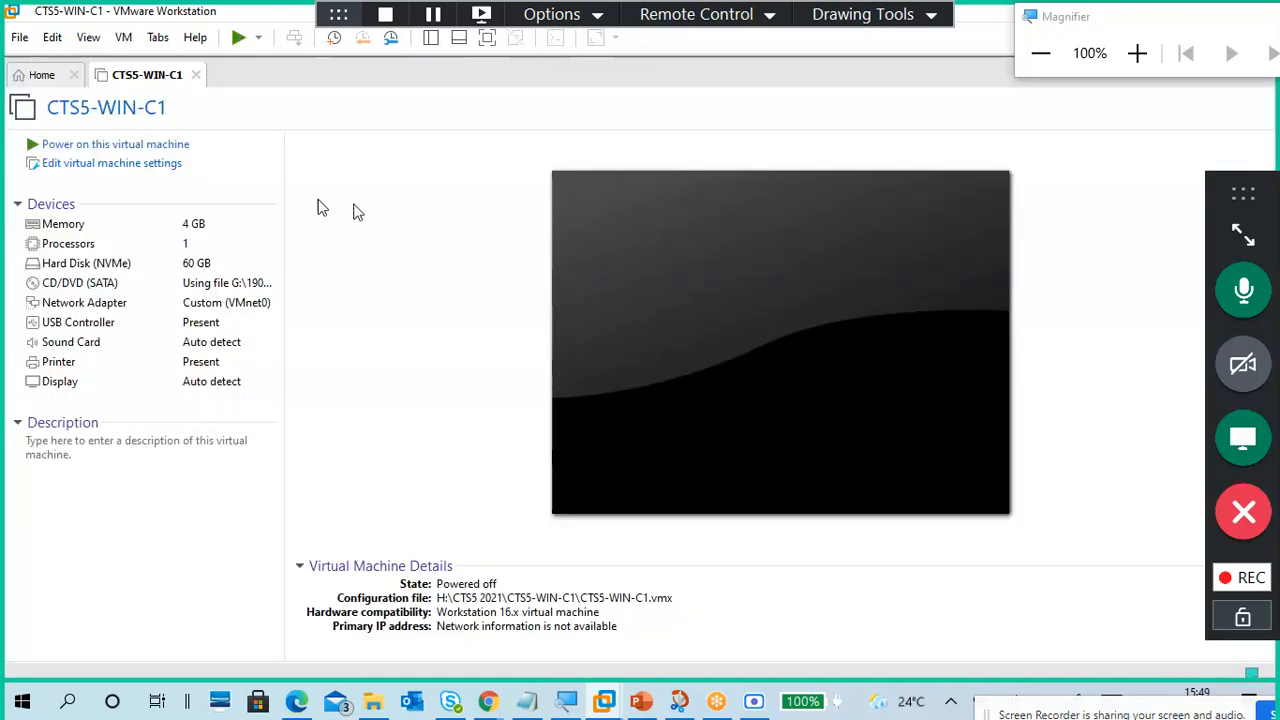
Edit the CTS5-WIN-C1 virtual machine settings to set the memory to 2048 MB and show the hard disk details
left_click(1137, 53)
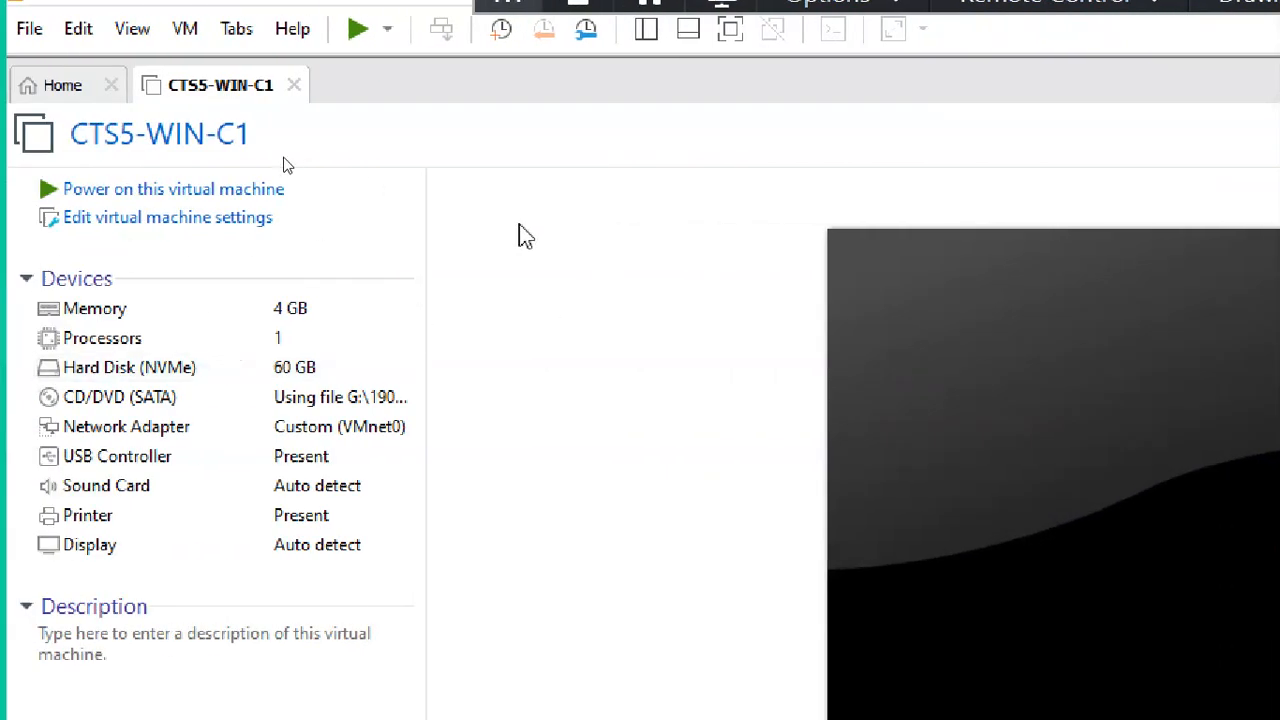
left_click(170, 224)
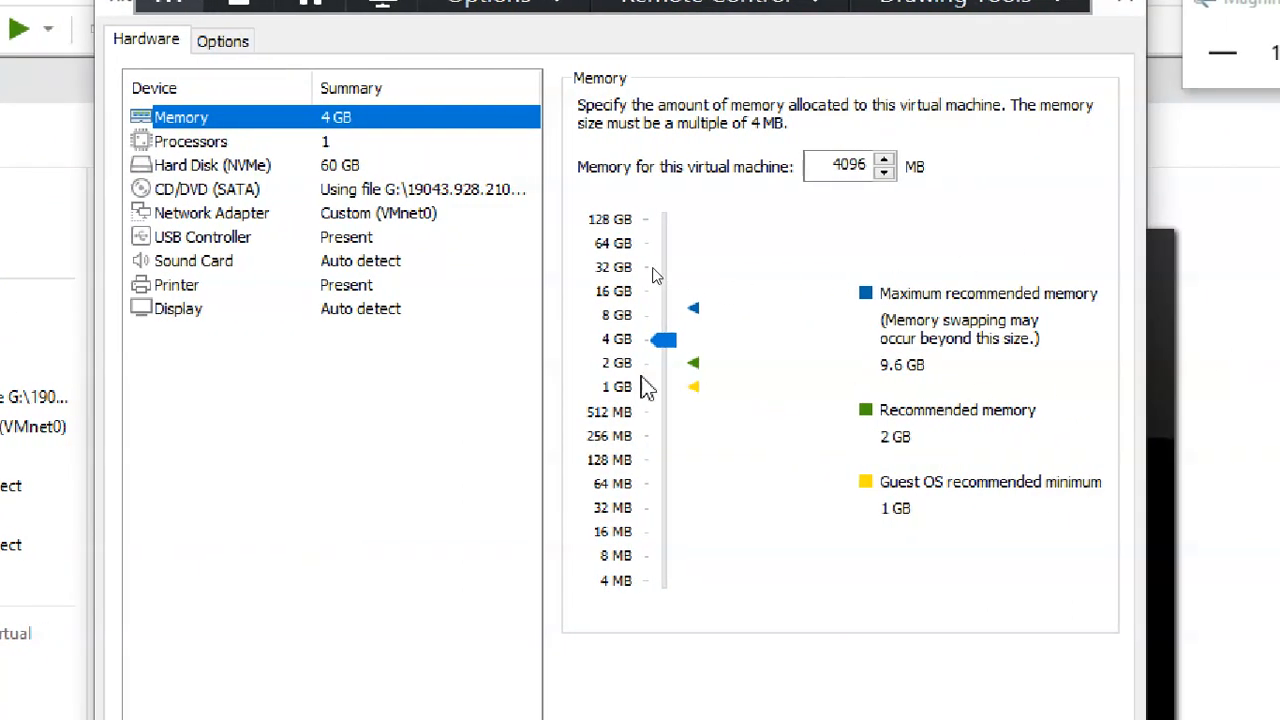
left_click(700, 363)
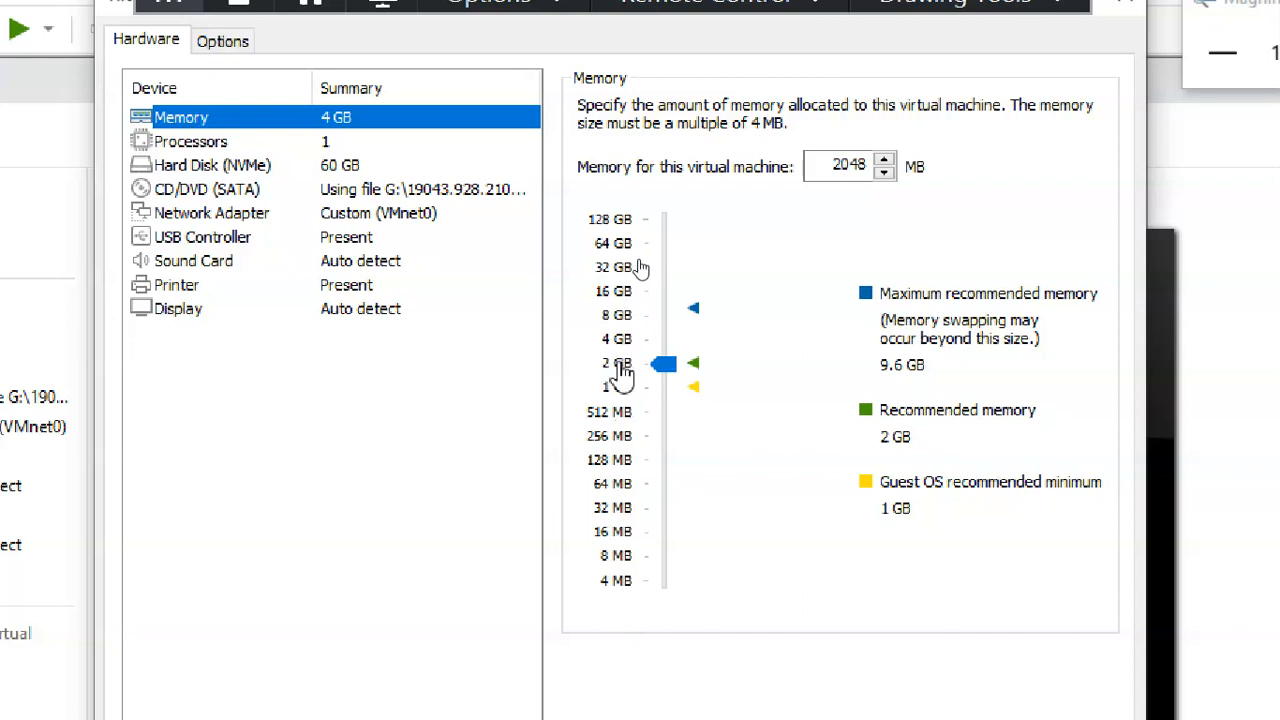
double_click(838, 164)
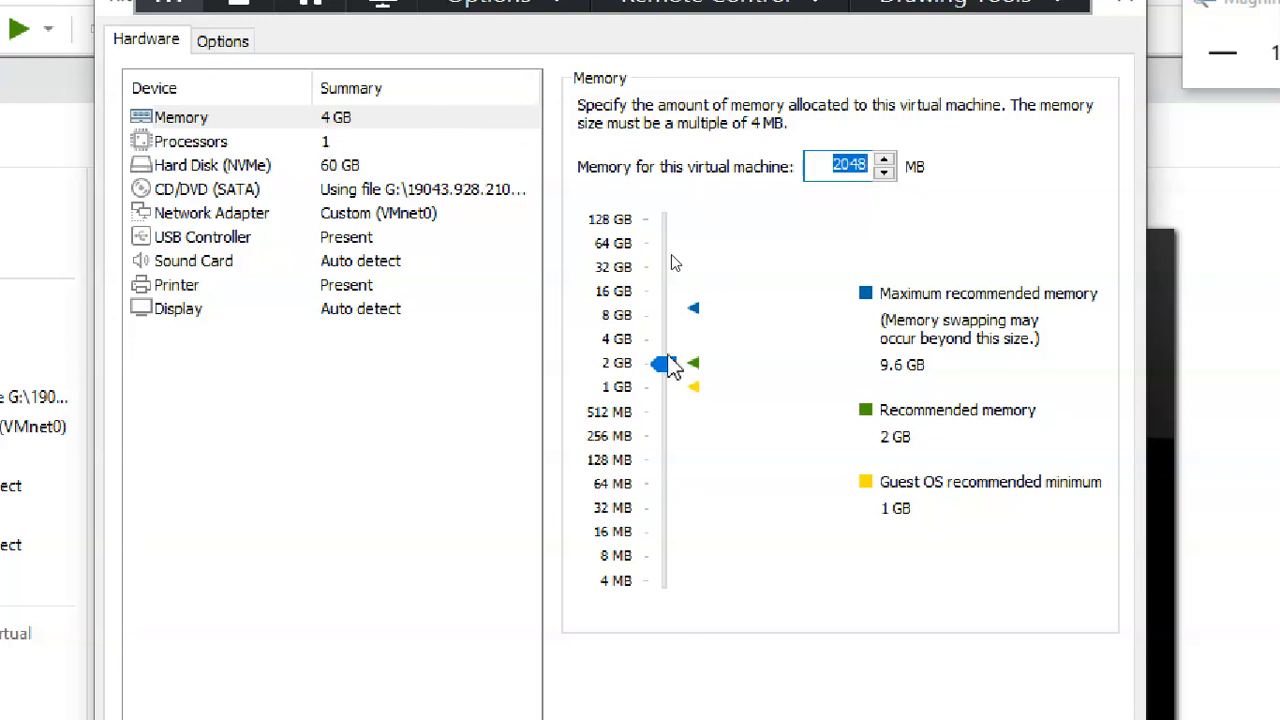
left_click(345, 167)
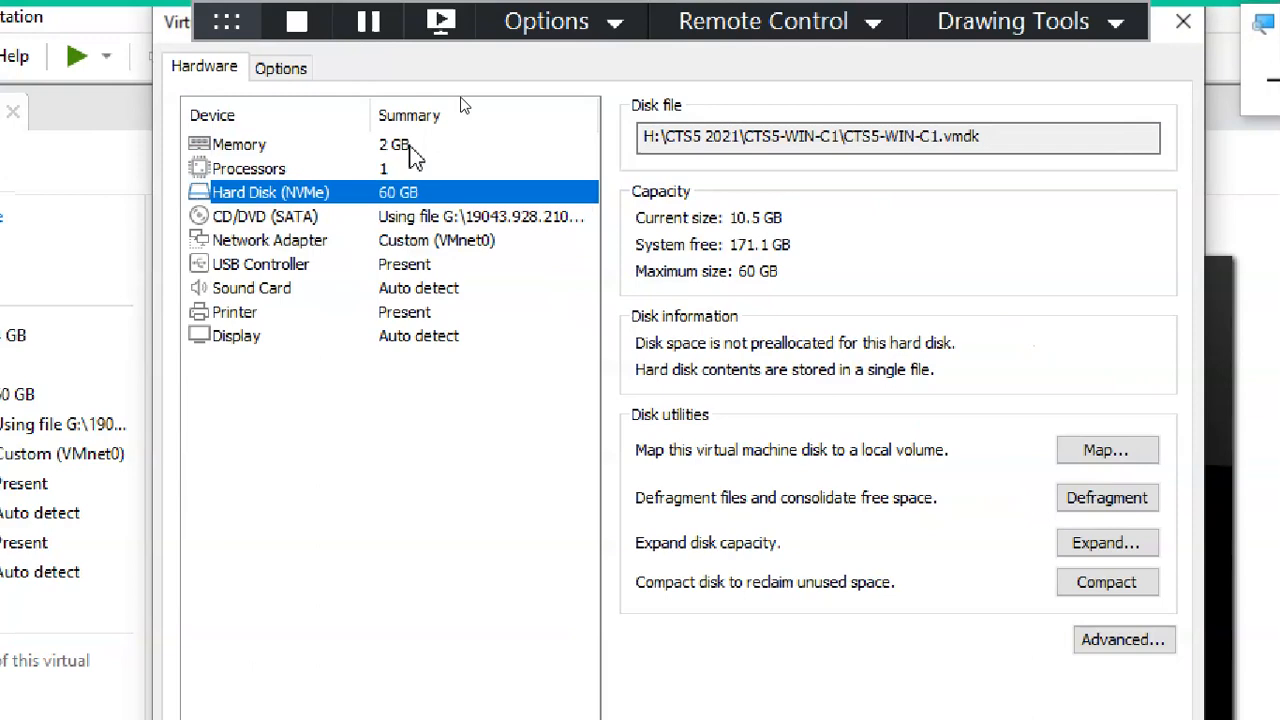
Try the 4 GB and 1 GB memory presets, settle on 2 GB and save the virtual machine settings
left_click(411, 151)
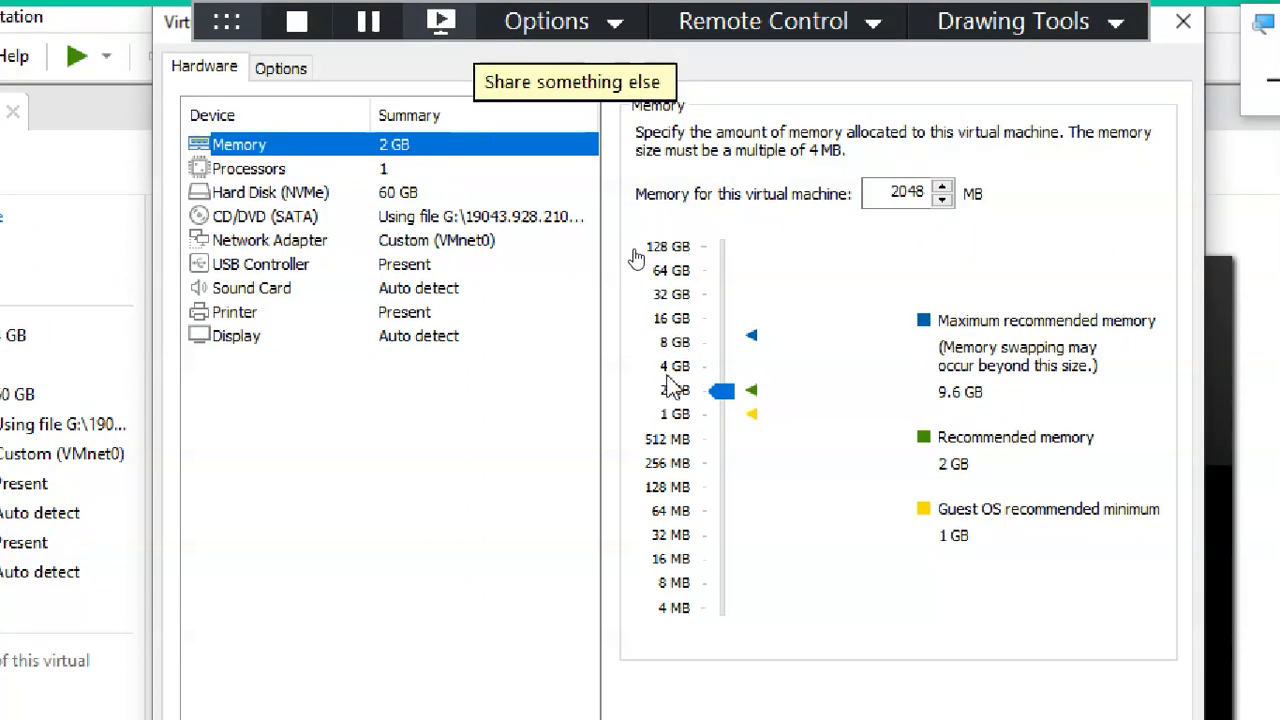
left_click(674, 366)
left_click(679, 392)
left_click(678, 416)
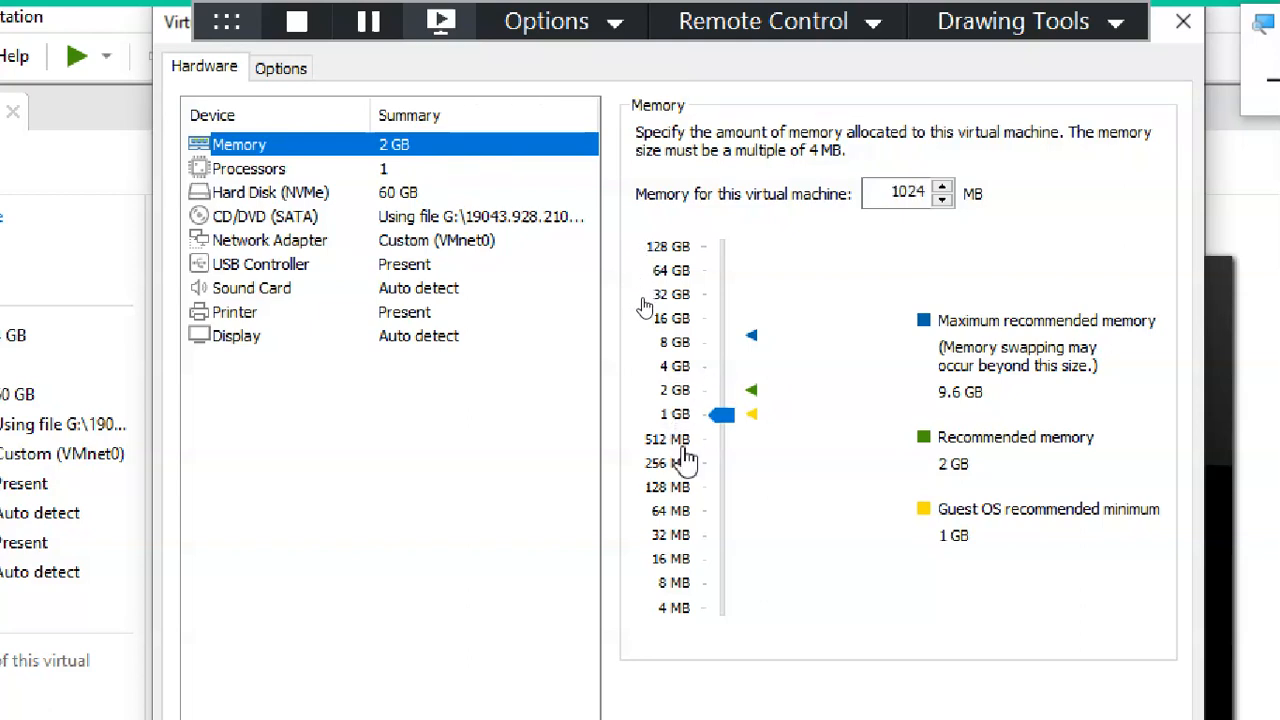
left_click(681, 395)
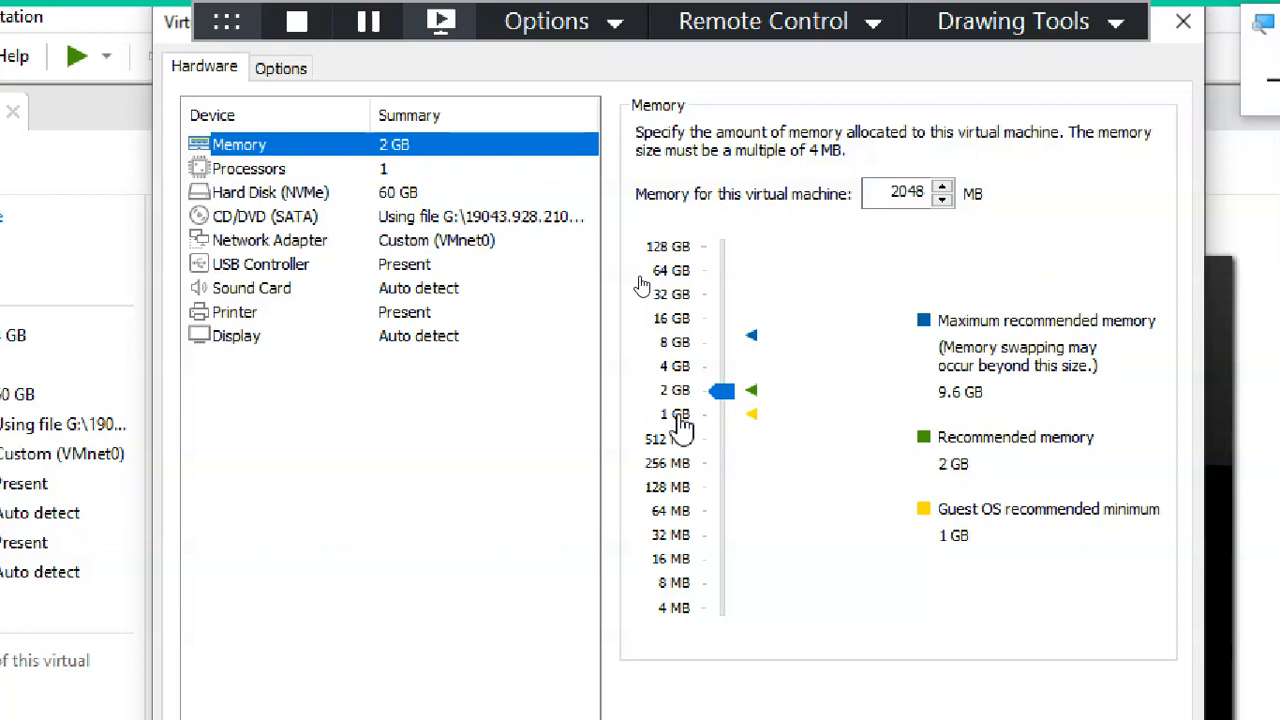
left_click(680, 420)
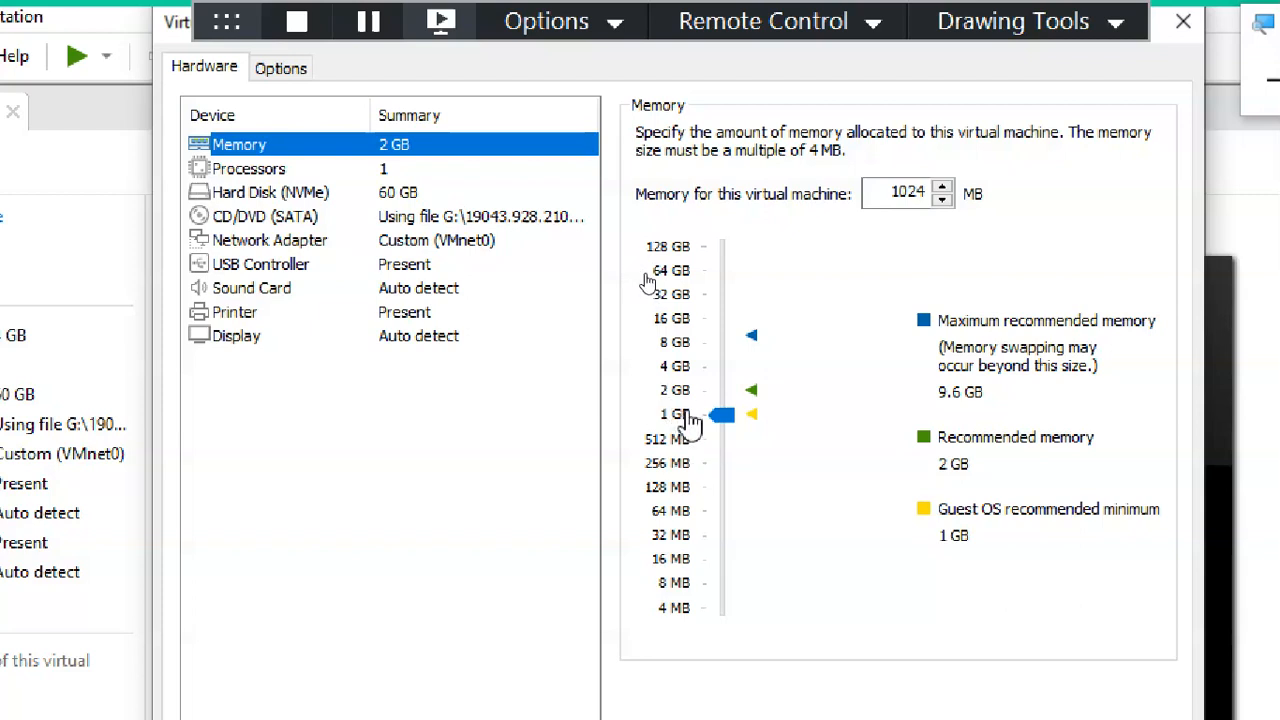
left_click(672, 392)
left_click(676, 418)
left_click(677, 392)
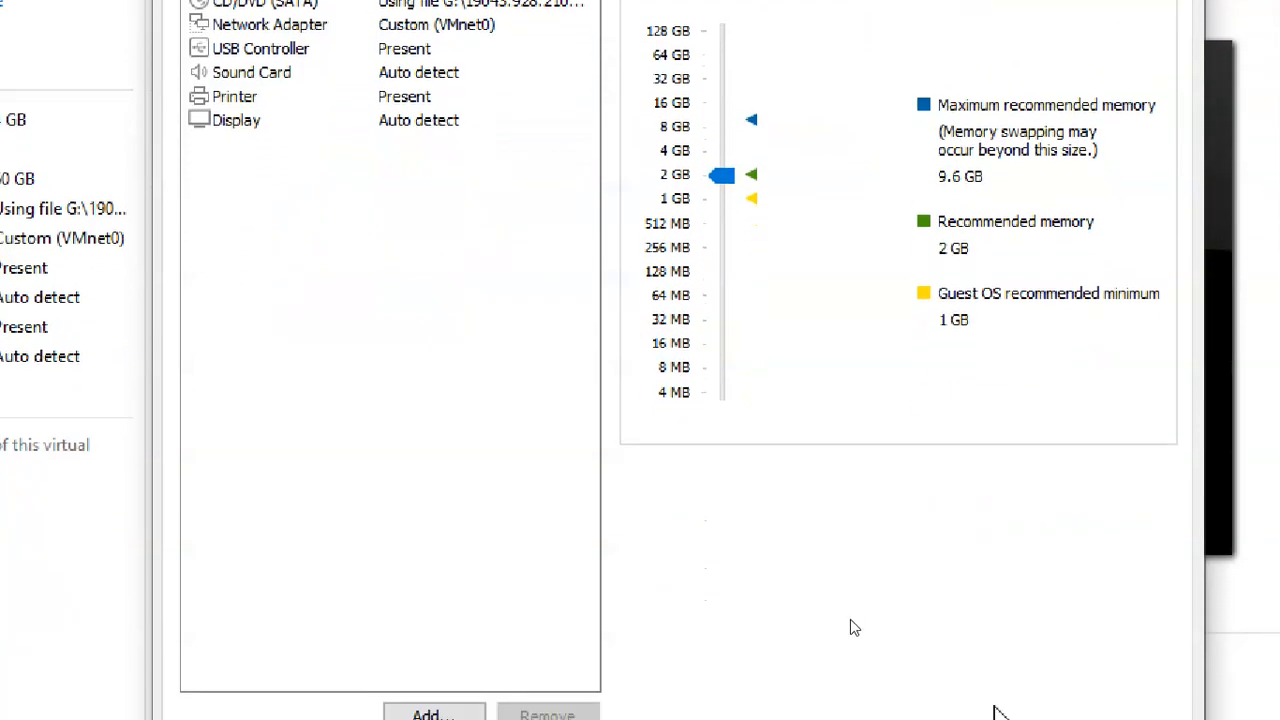
left_click(945, 696)
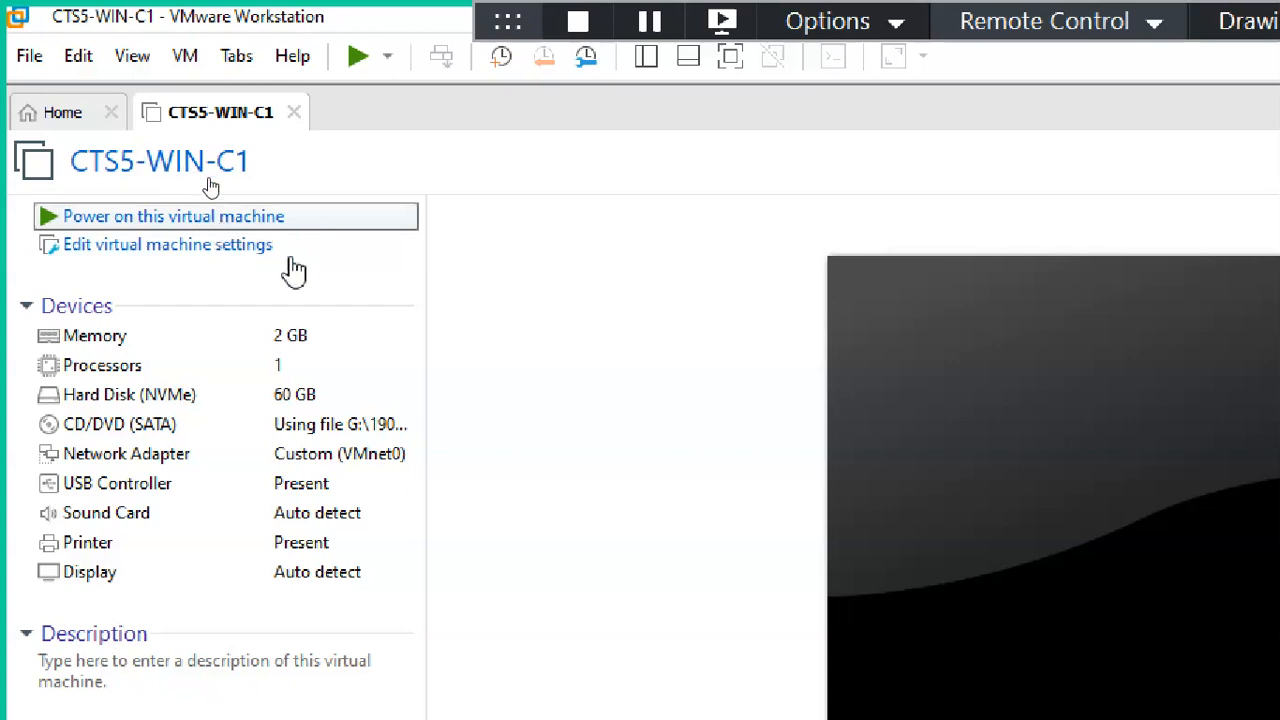
Power on the CTS5-WIN-C1 virtual machine and return the screen magnification to 100%
left_click(406, 222)
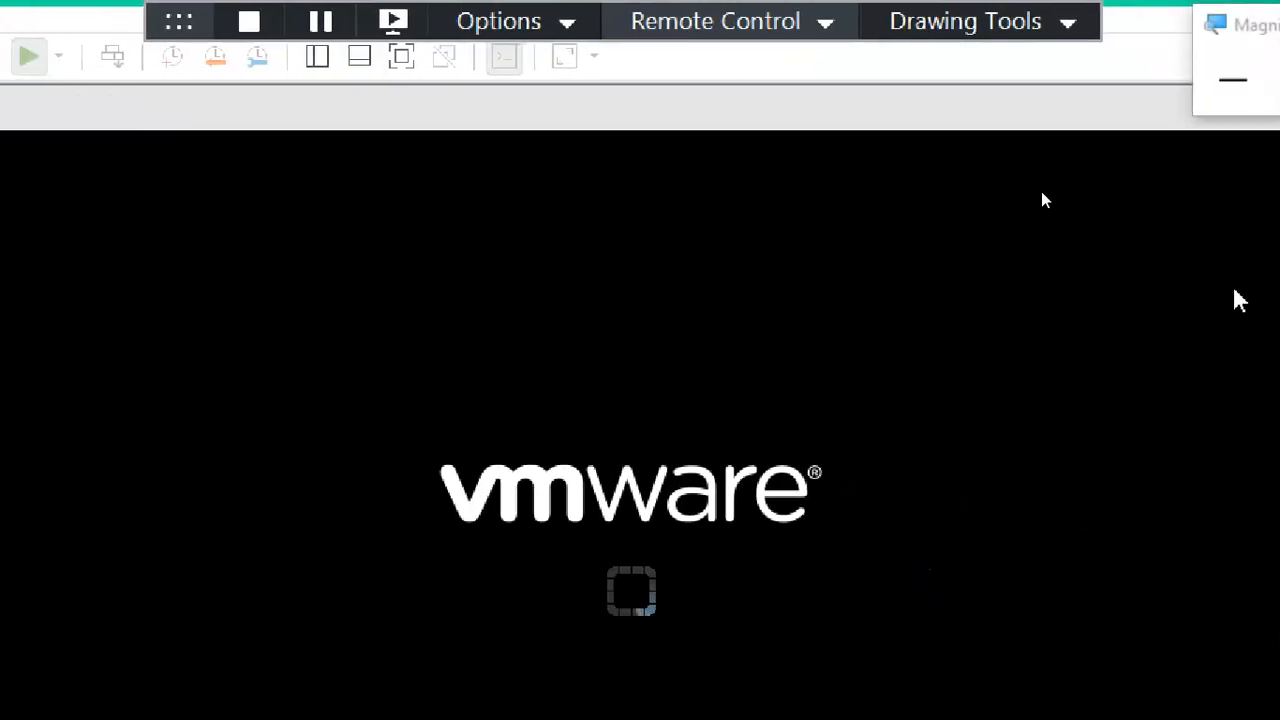
left_click(1217, 84)
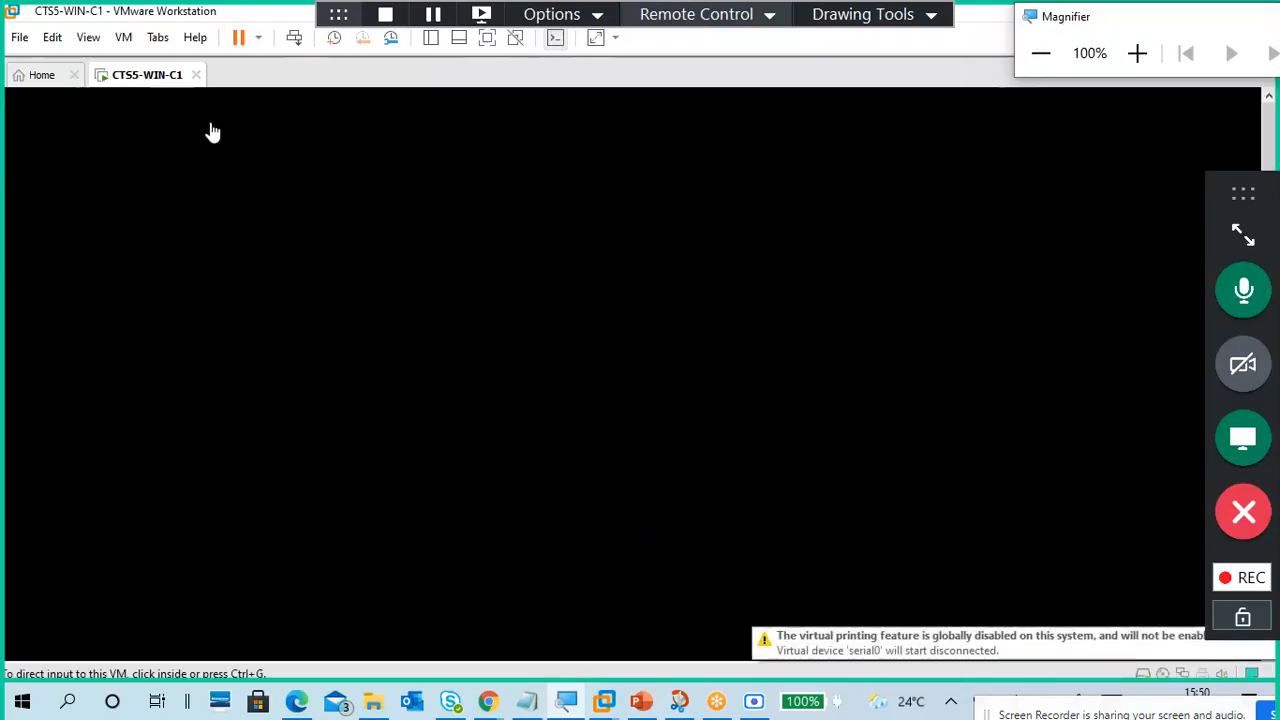
left_click(155, 15)
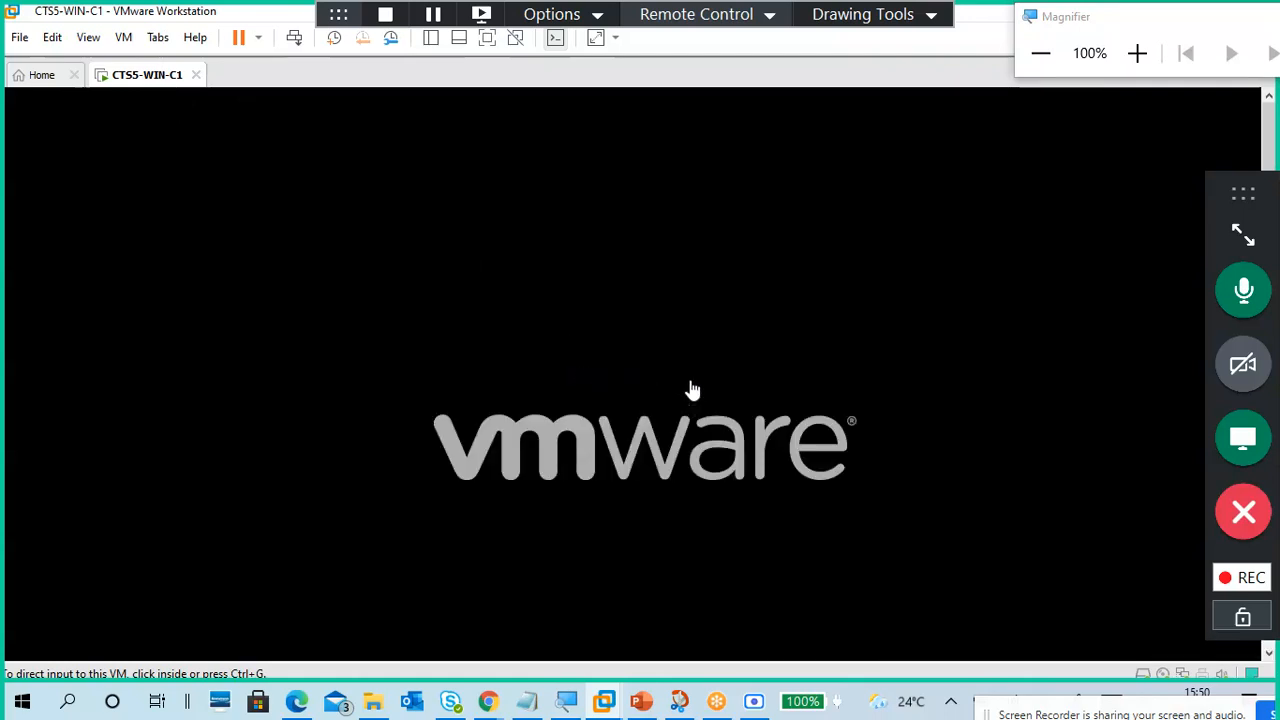
Open the host computer's Network Connections by running NCPA.CPL, with the screen magnified to 150%
key("super+r")
left_click_drag(285, 498, 743, 280)
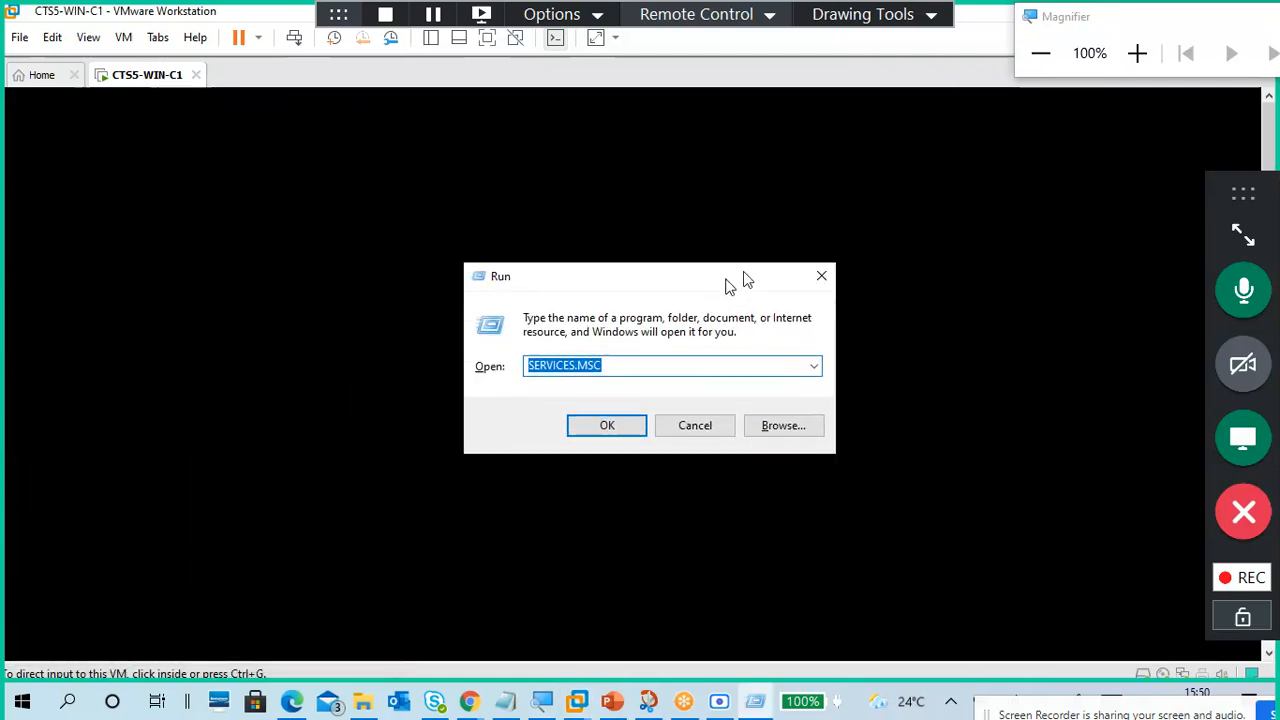
left_click(1140, 52)
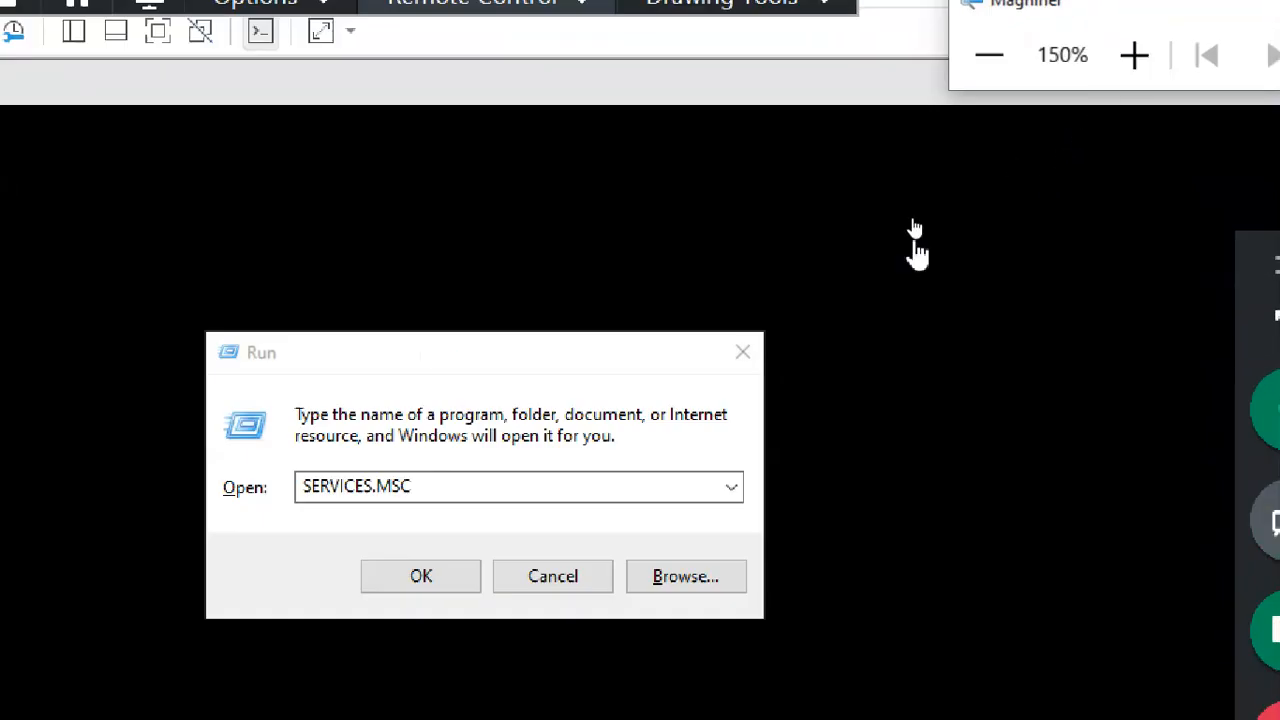
left_click(345, 384)
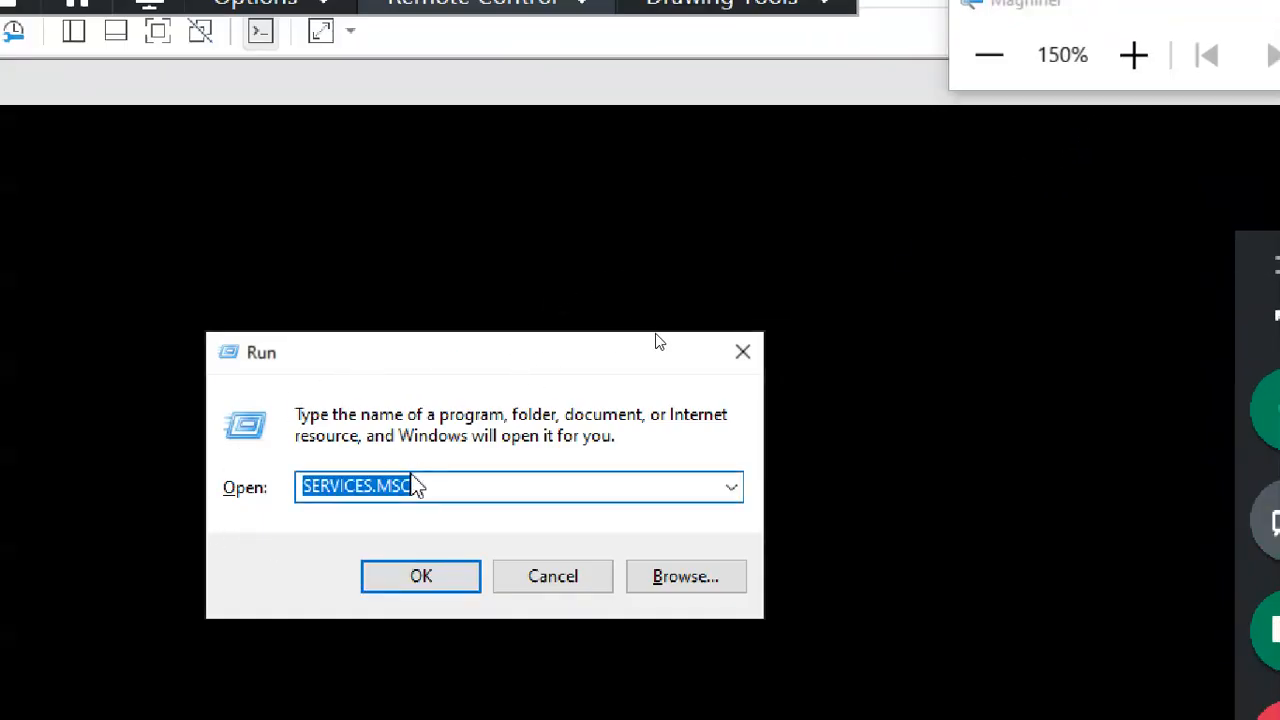
type("ncap")
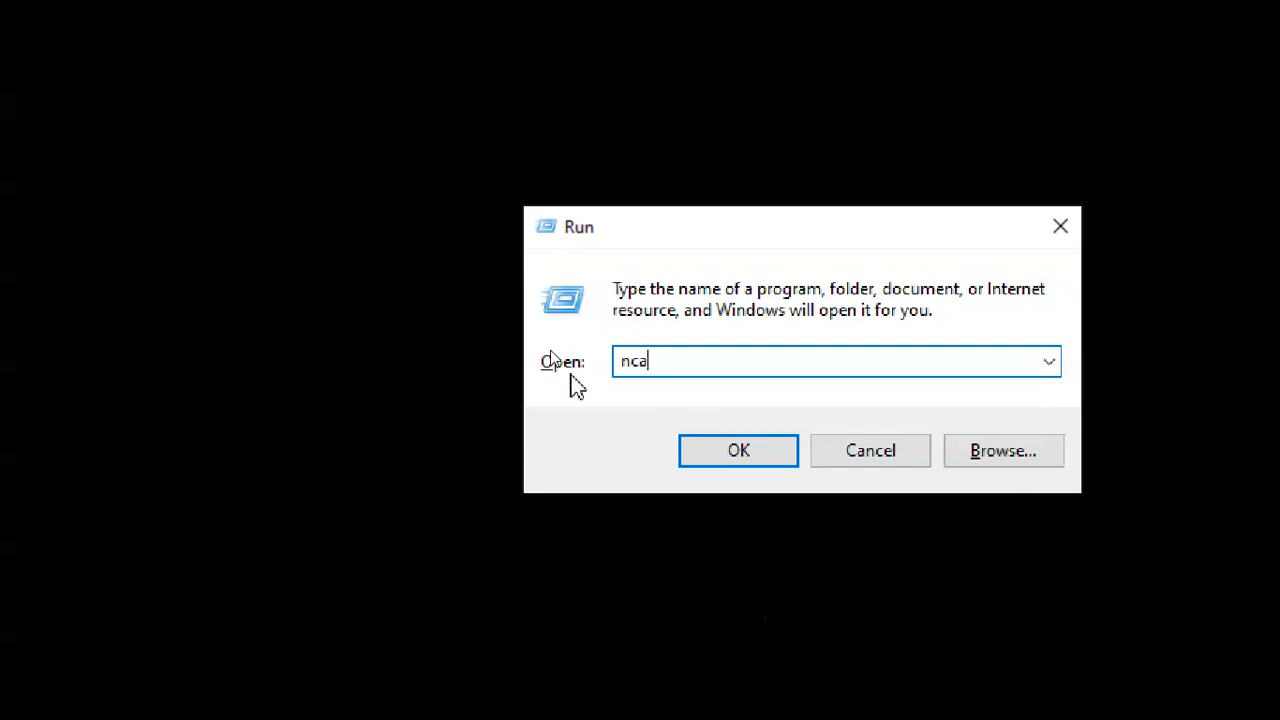
key("BackSpace")
key("BackSpace")
key("BackSpace")
key("BackSpace")
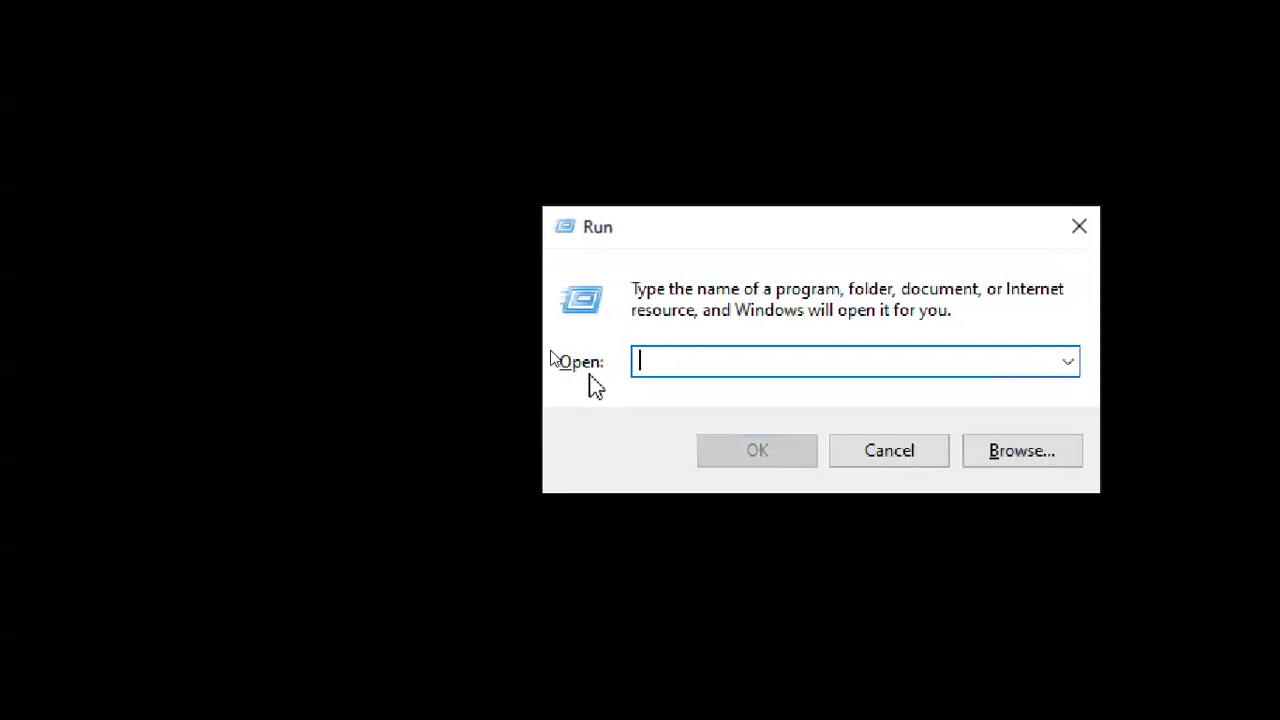
type("NC")
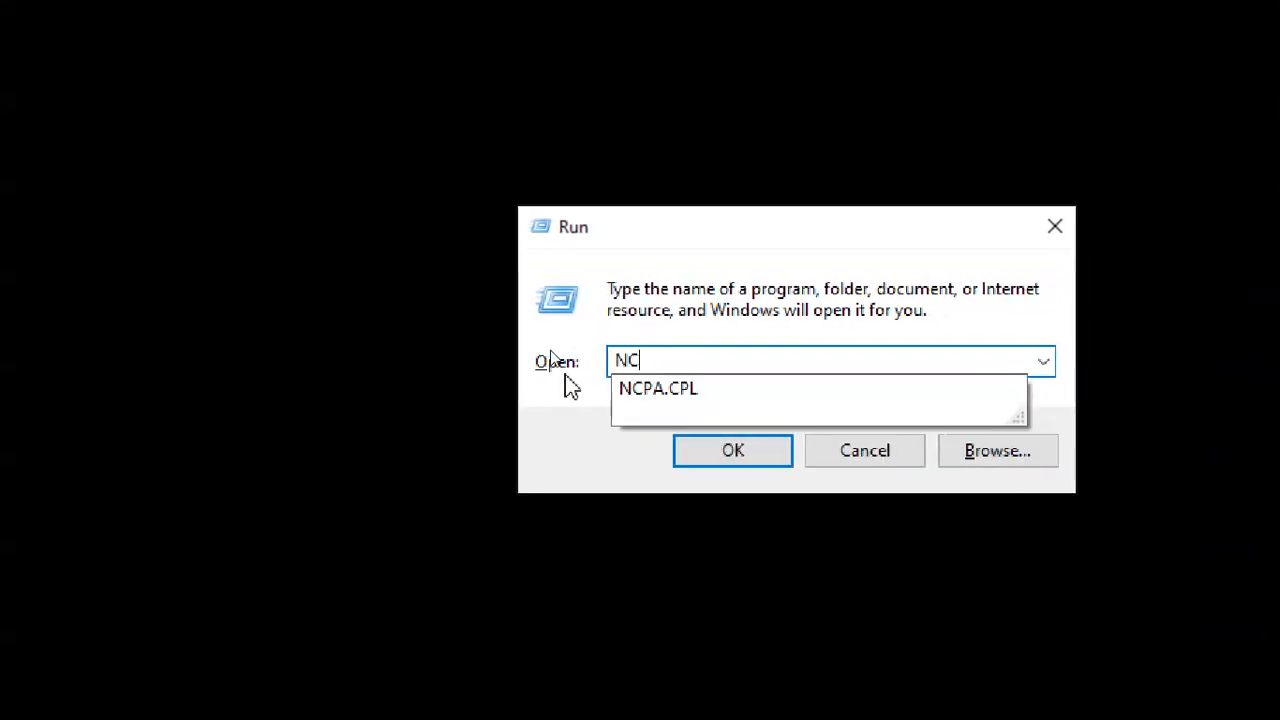
key("Down")
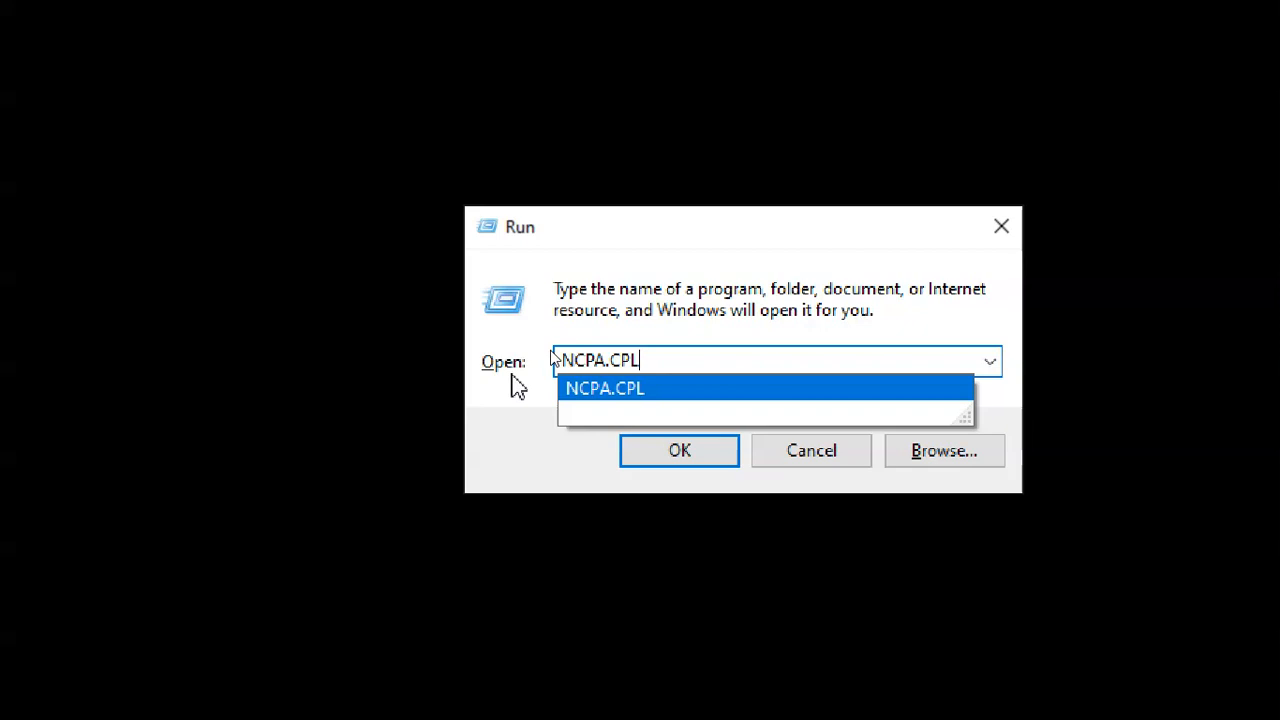
key("Return")
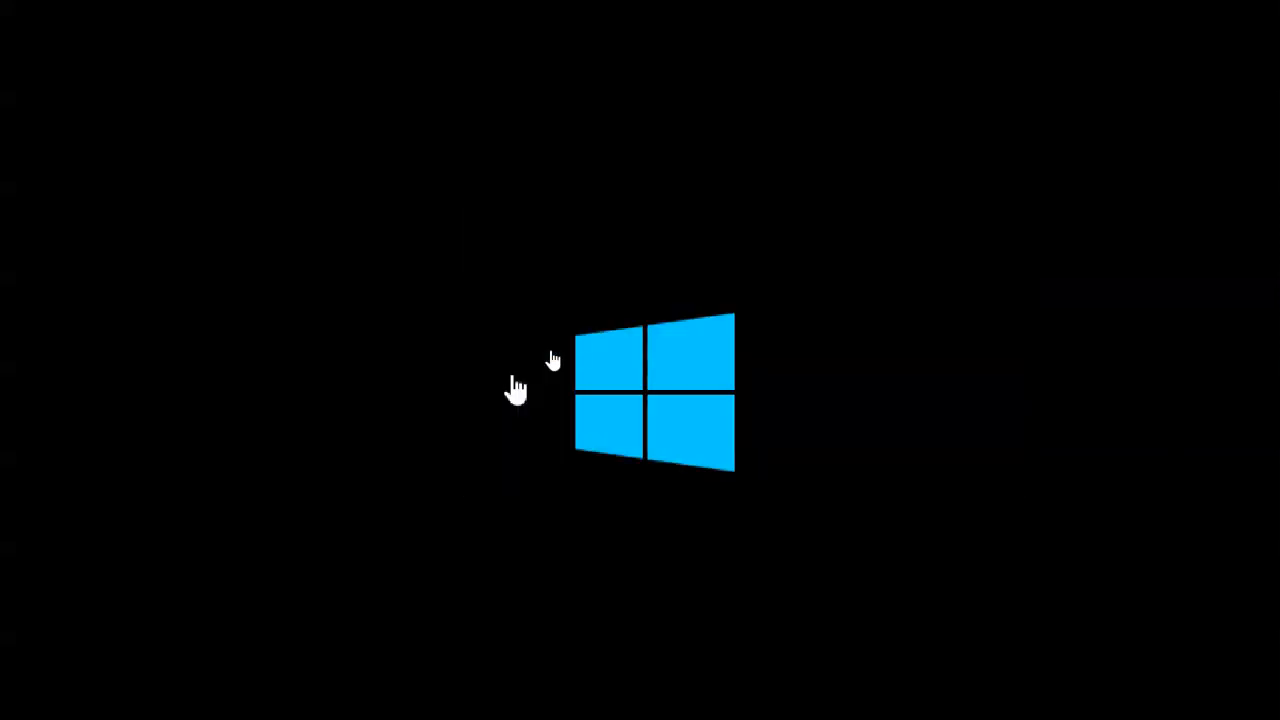
Return the screen magnification to 100%, move the Magnifier window clear and maximize the Network Connections window
left_click(1040, 57)
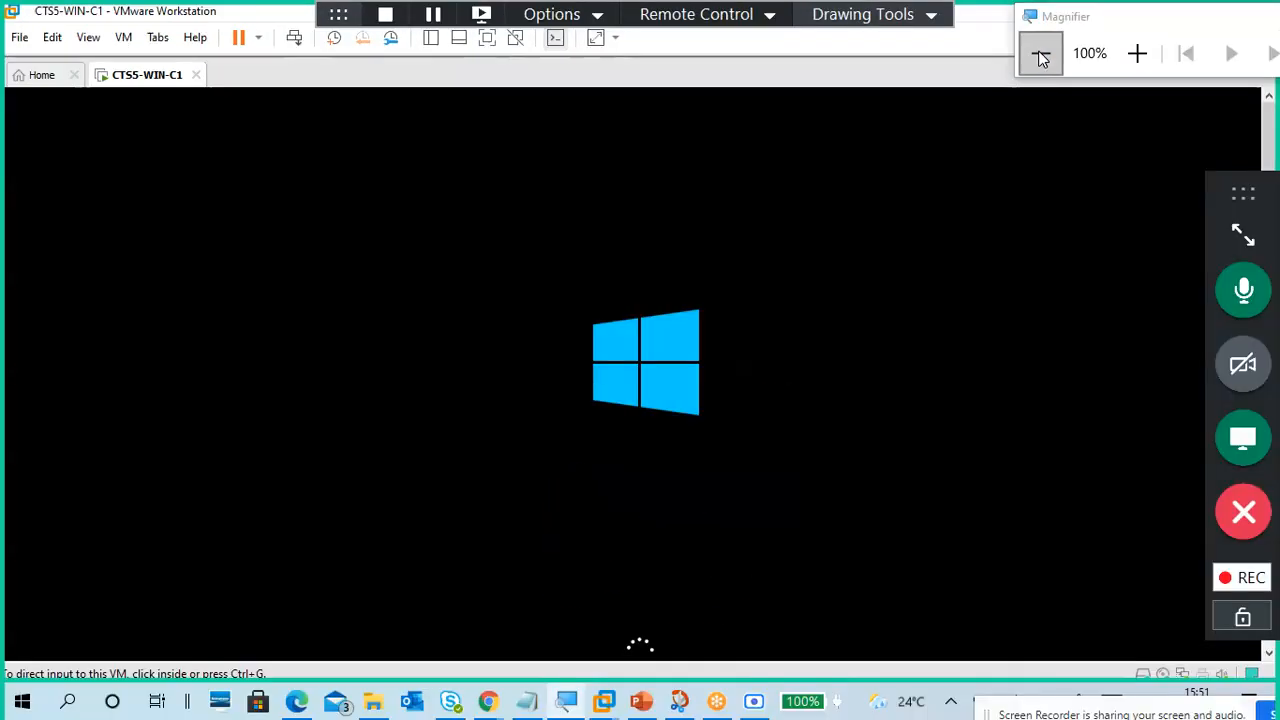
left_click_drag(1097, 28, 1204, 125)
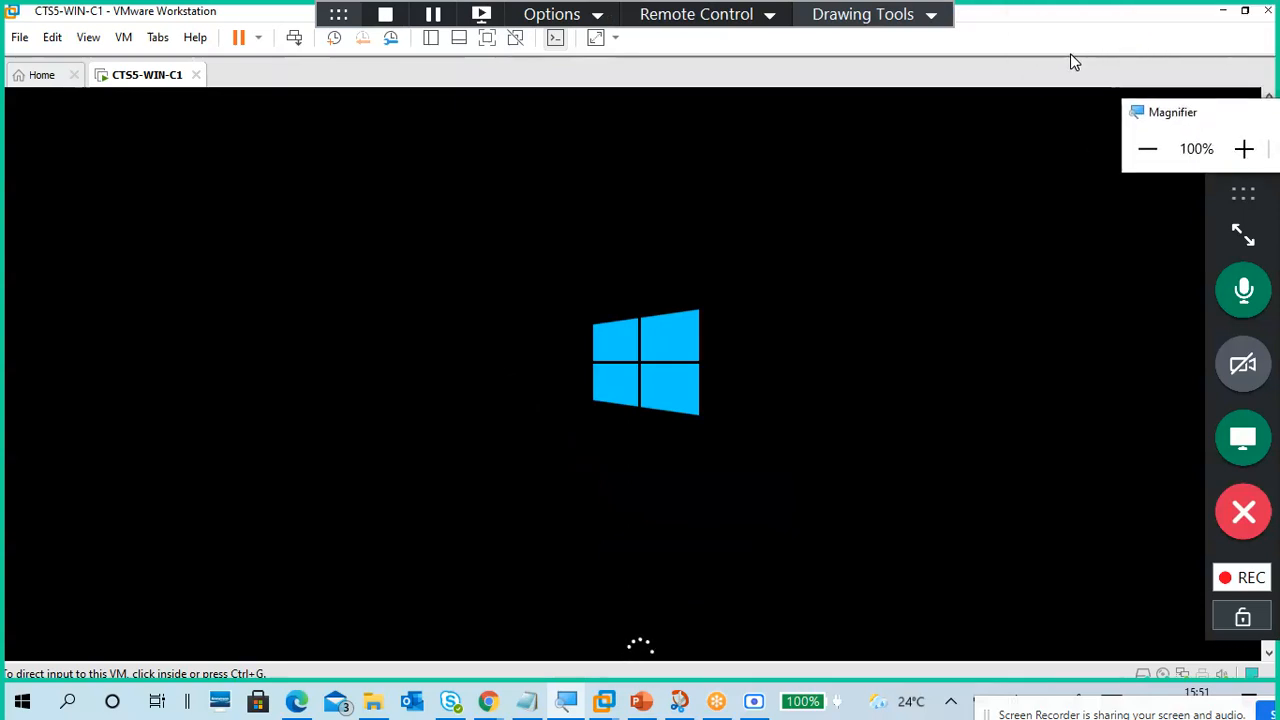
left_click_drag(1190, 117, 1157, 22)
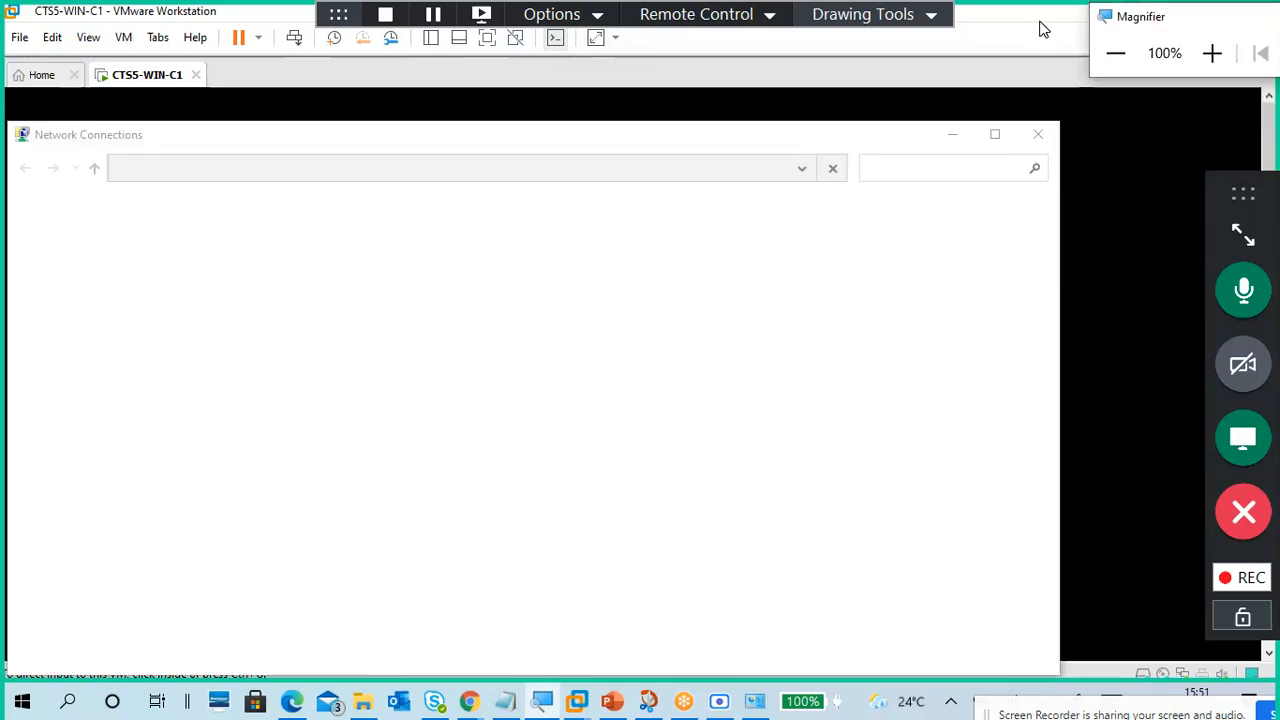
left_click(995, 133)
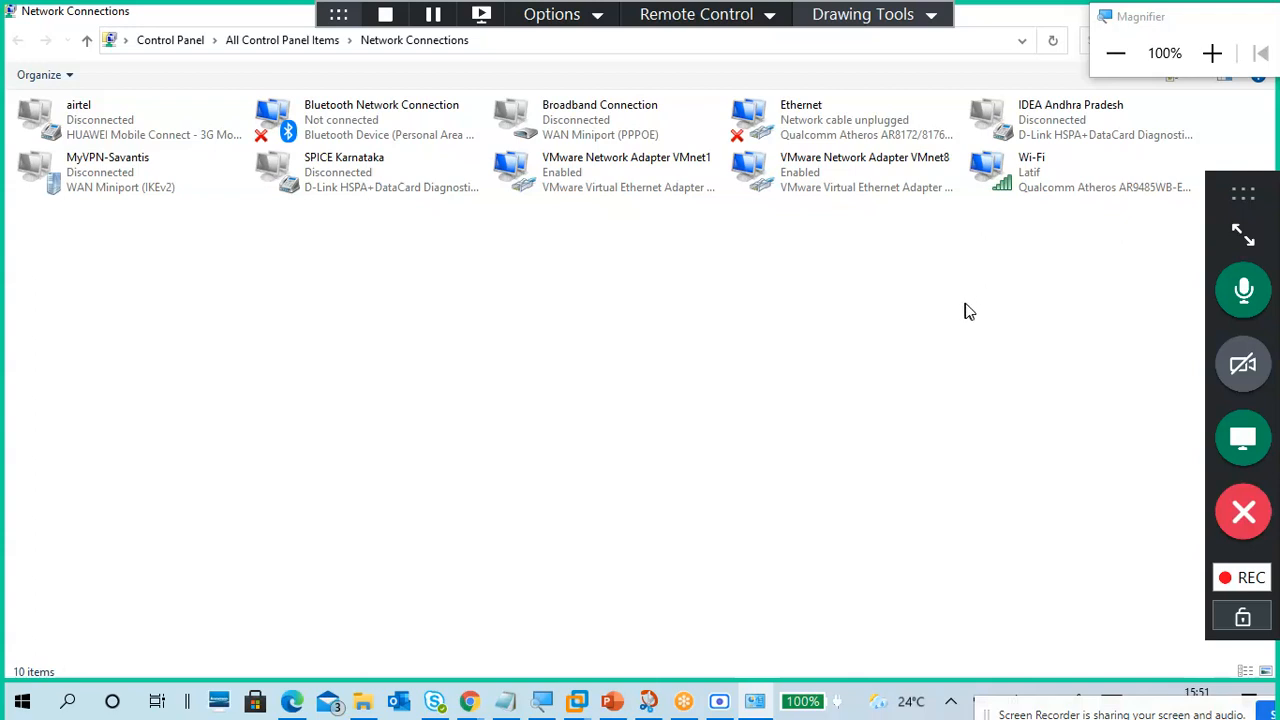
Examine the Wi-Fi connection's status and details, including the full adapter description, and close Network Connections
left_click(1015, 181)
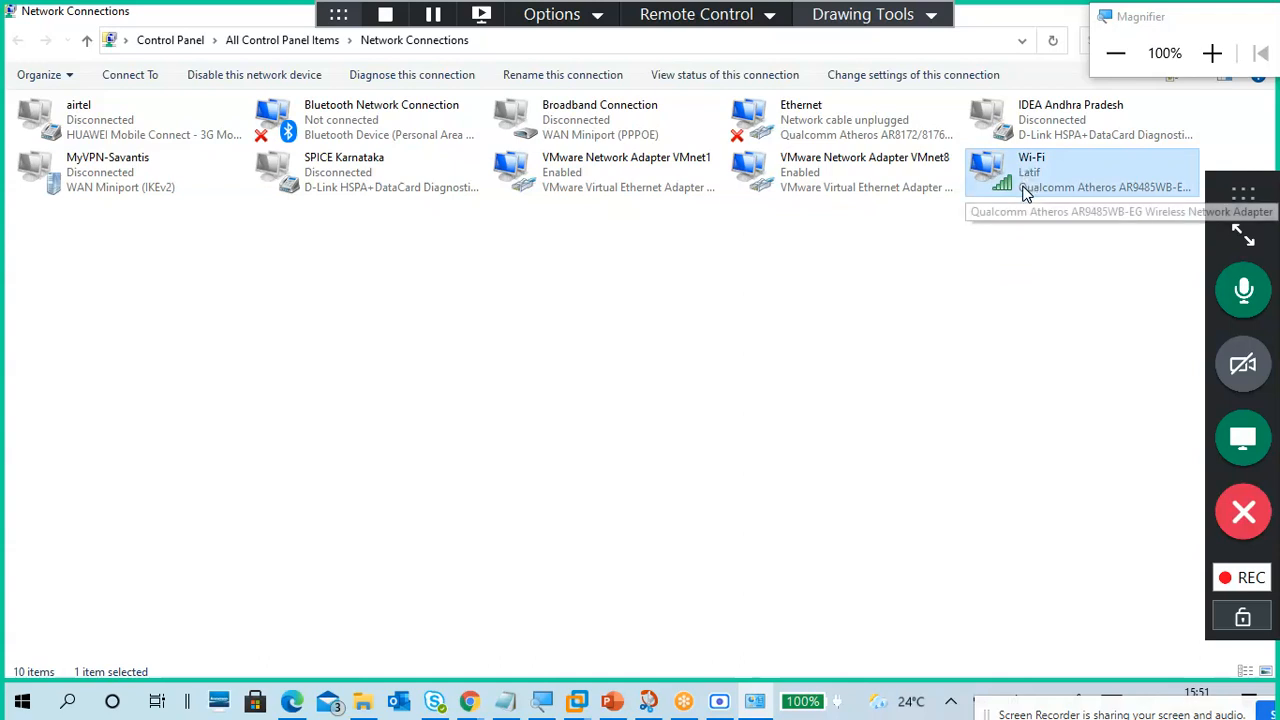
double_click(1028, 172)
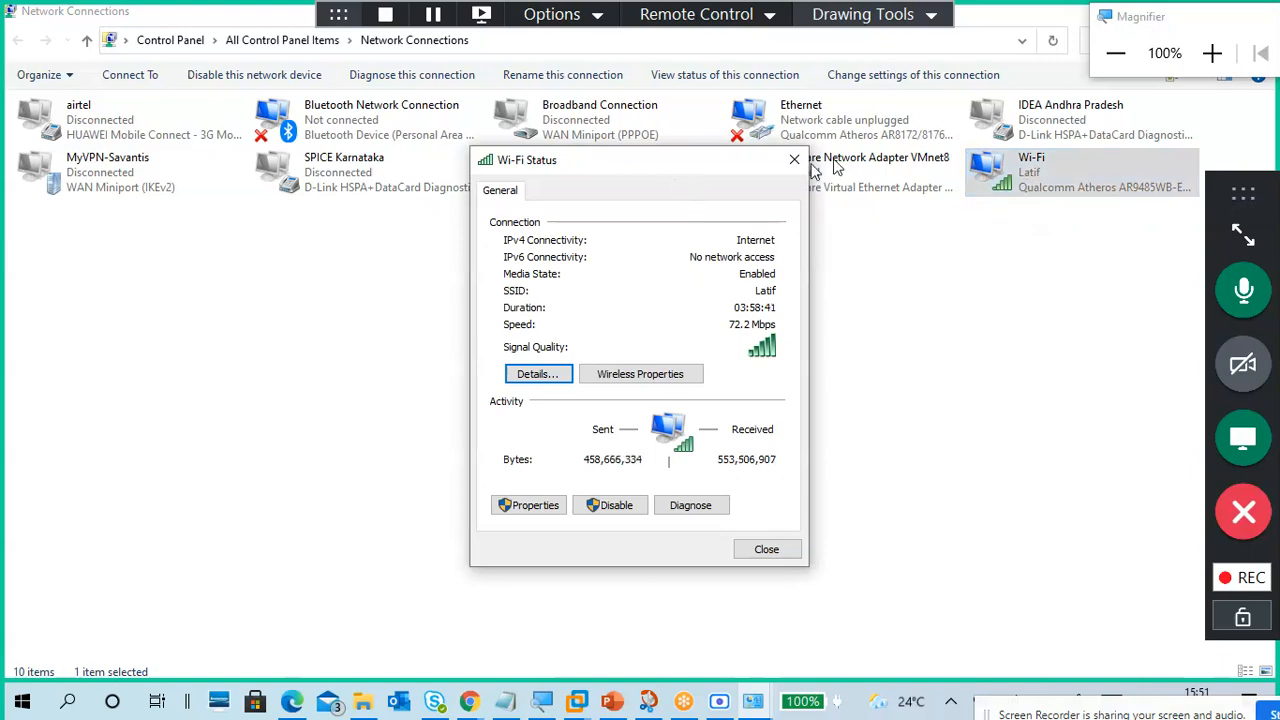
left_click(1212, 53)
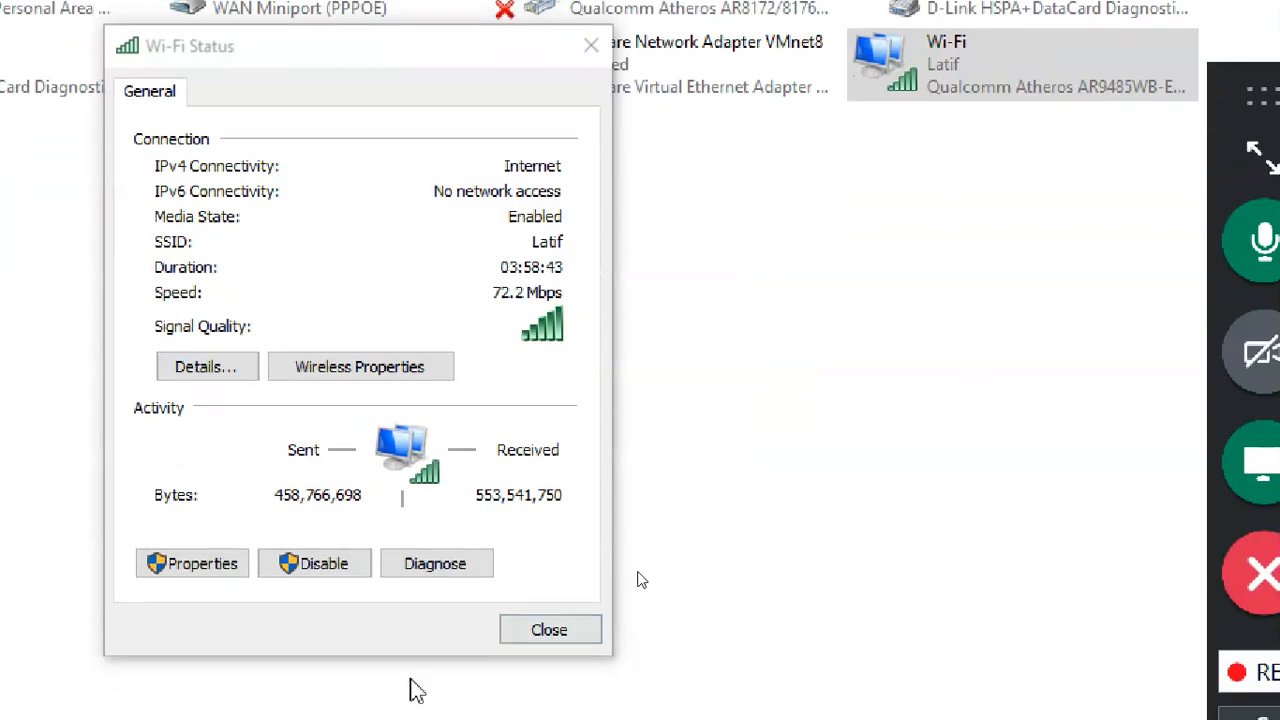
left_click(517, 393)
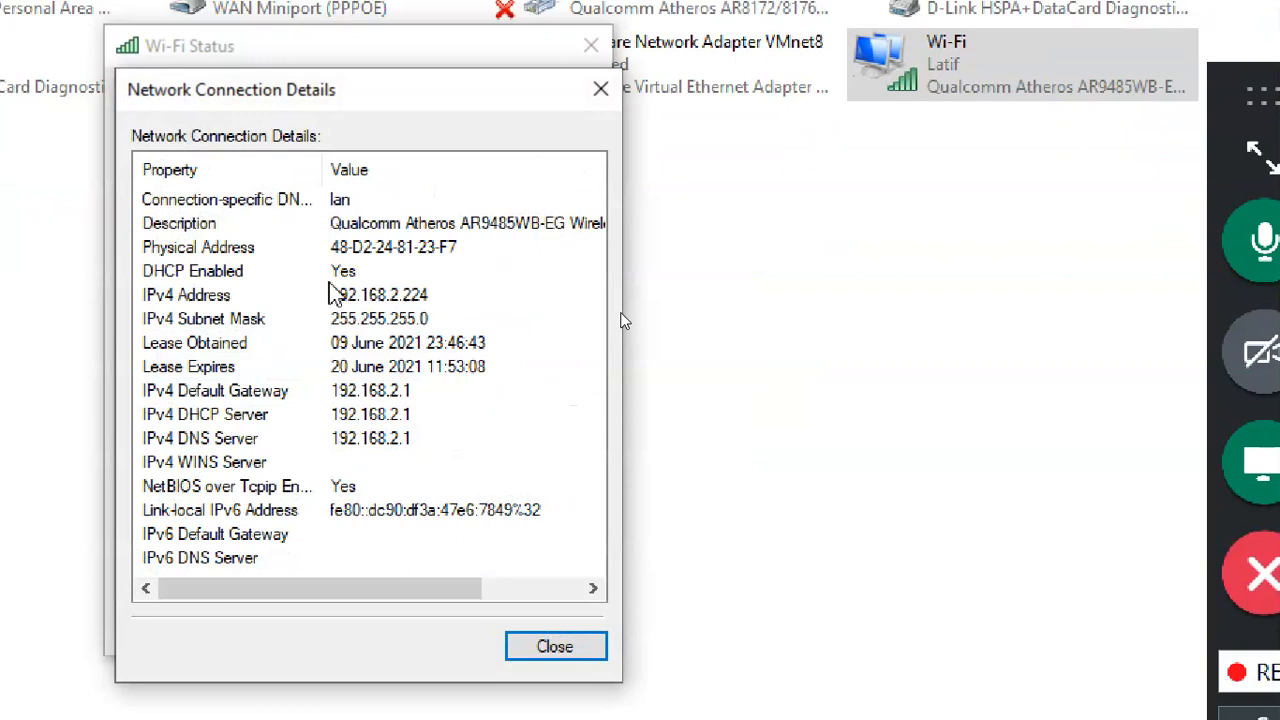
left_click(338, 223)
left_click_drag(343, 589, 505, 570)
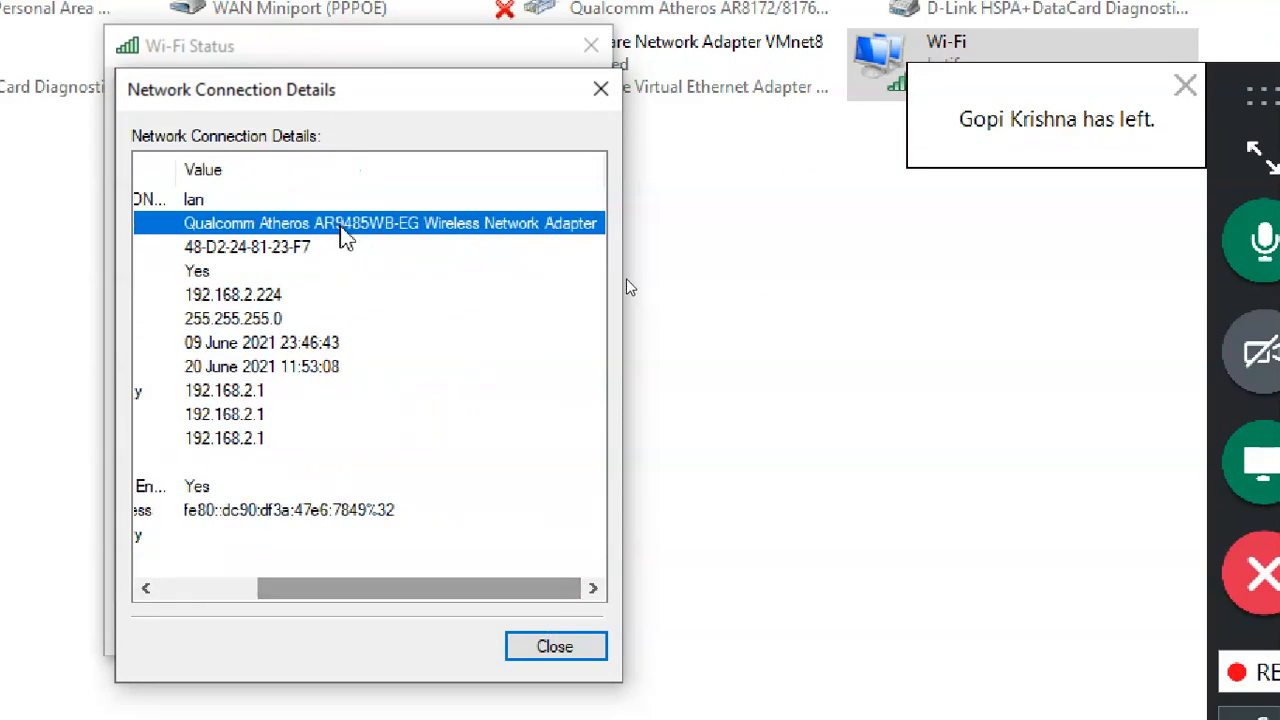
left_click(553, 646)
left_click(548, 631)
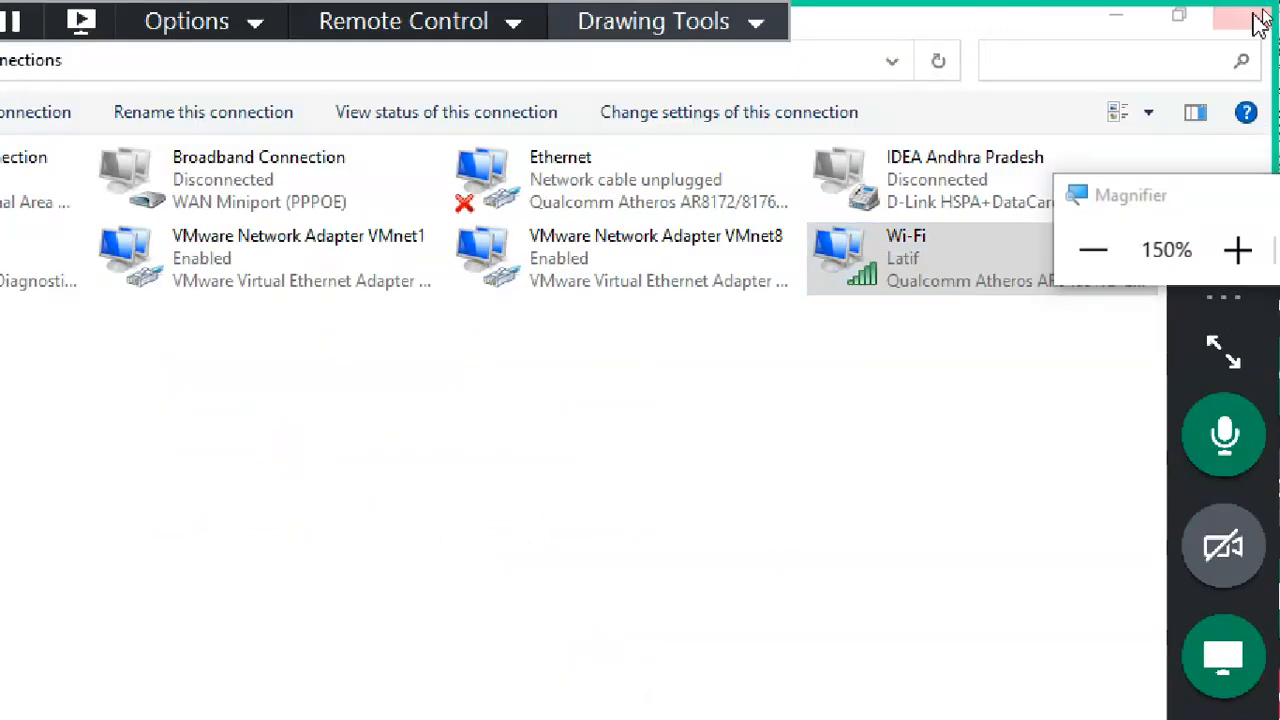
left_click(1250, 20)
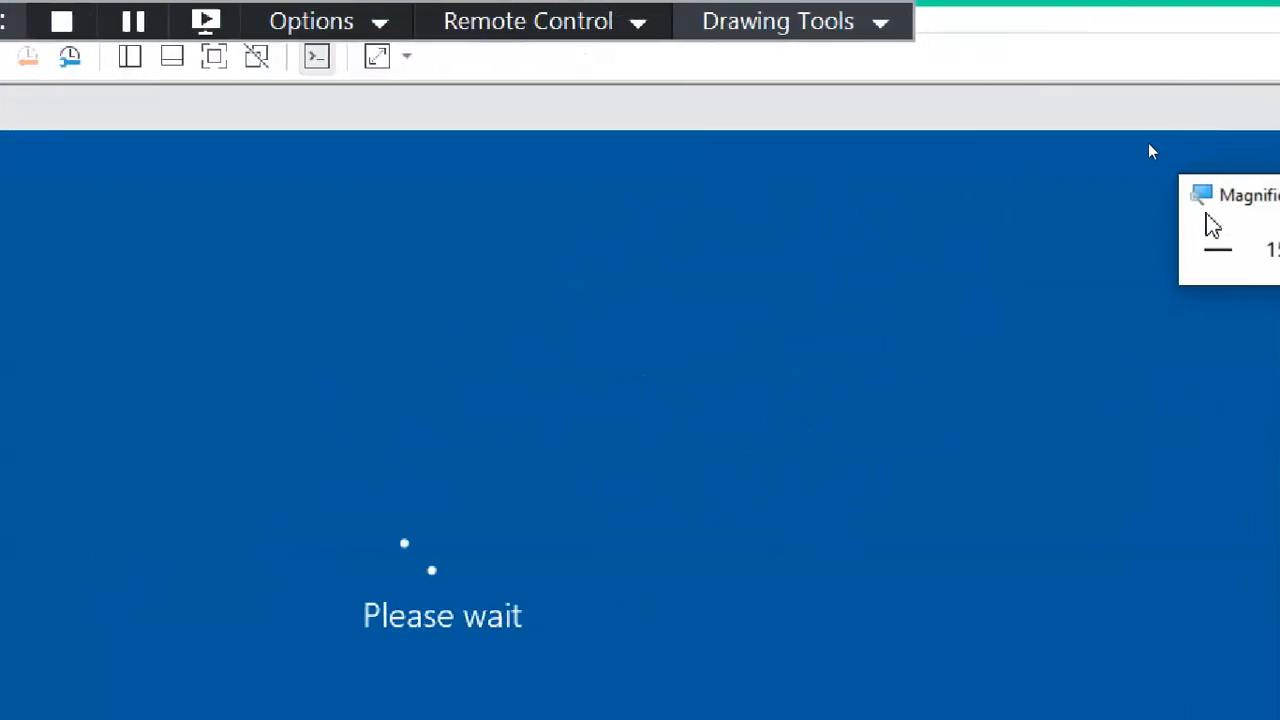
Open VMware Workstation's Virtual Network Editor, minimize the main window and unlock the network configuration with administrator privileges
left_click(1214, 232)
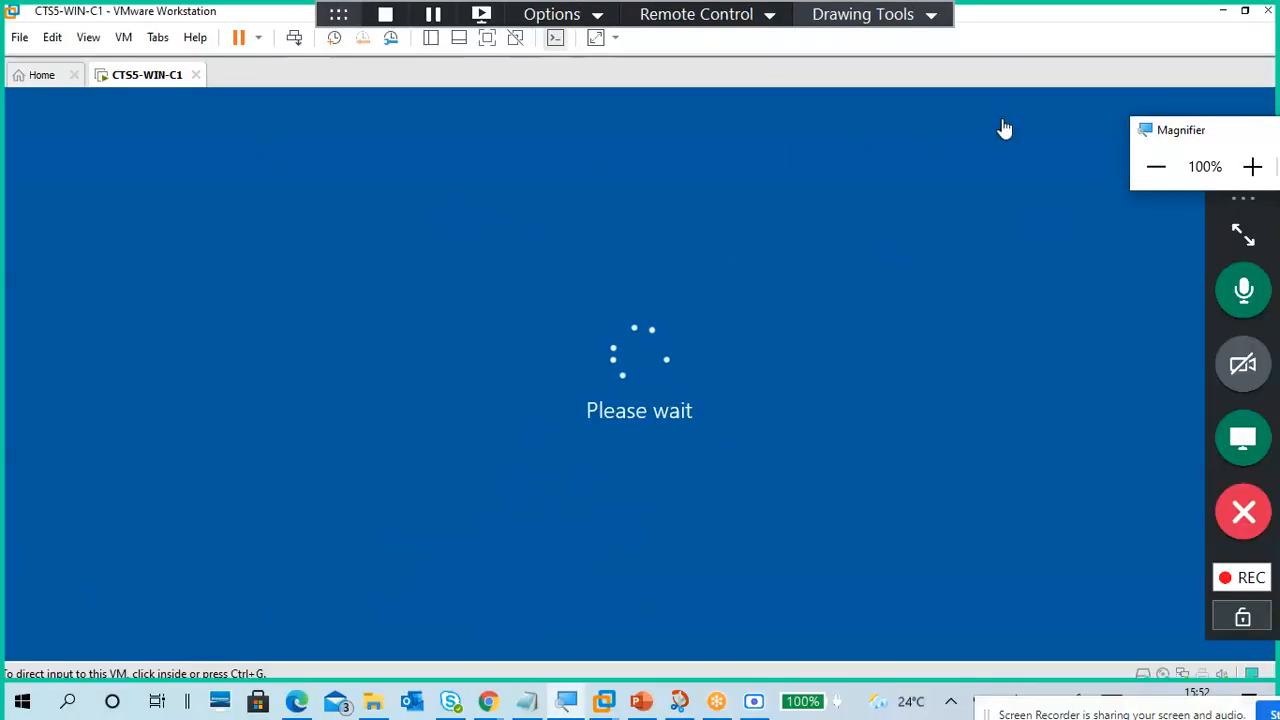
left_click_drag(1193, 134, 966, 57)
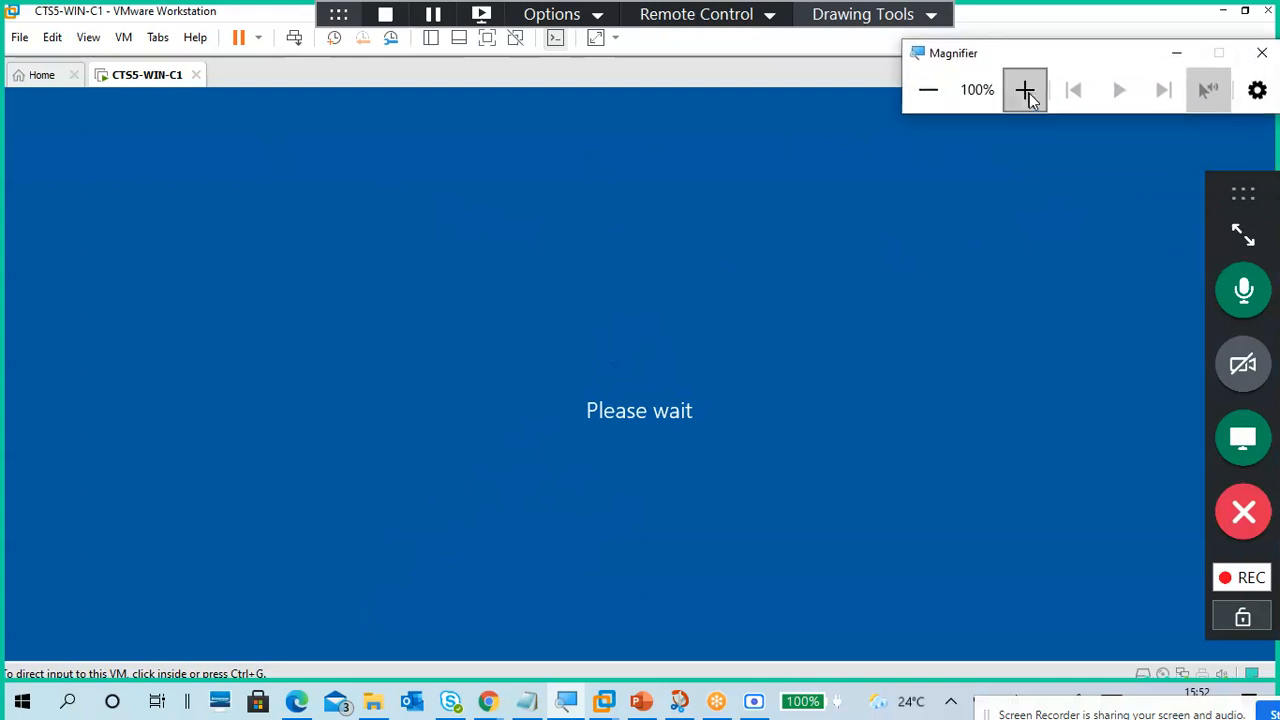
left_click(1023, 89)
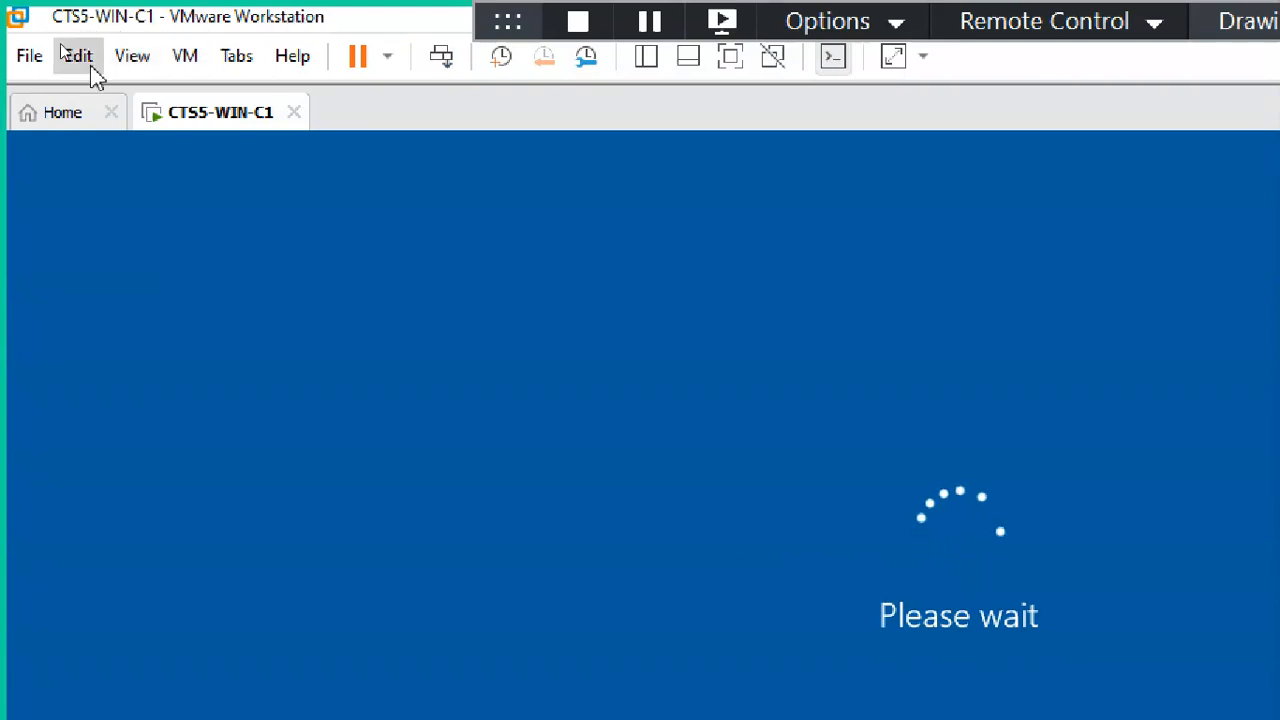
left_click(80, 60)
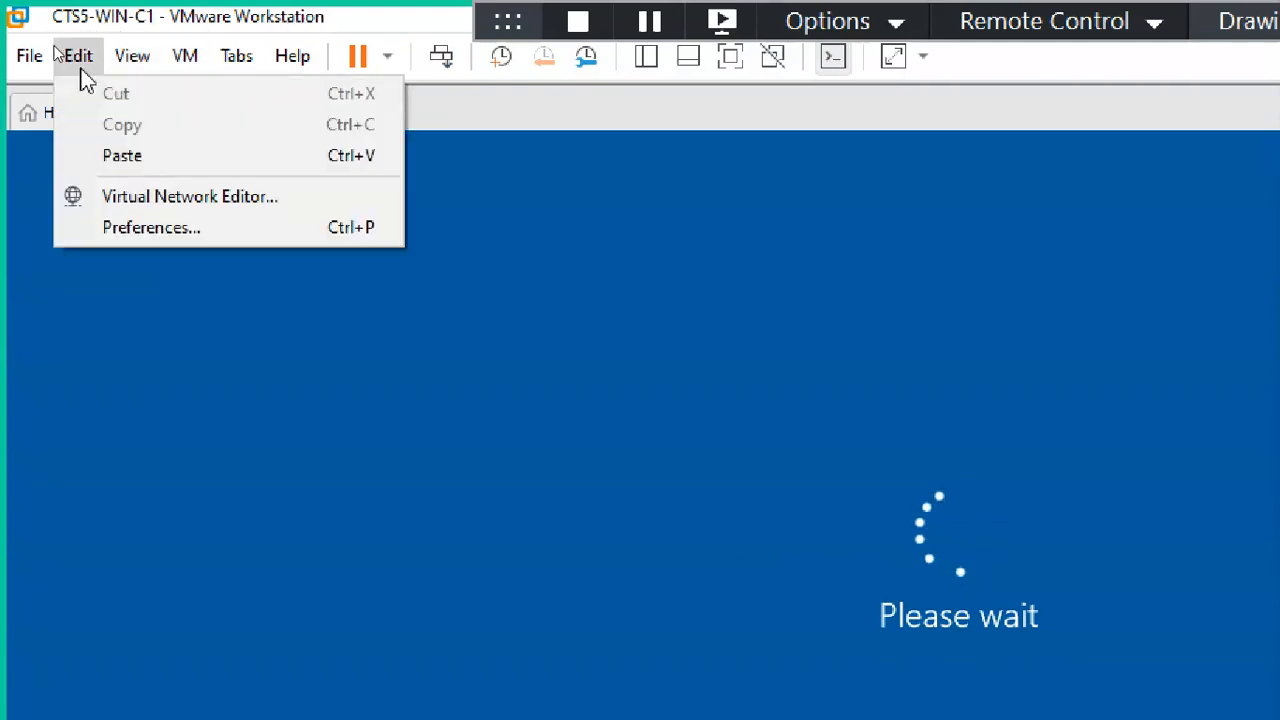
left_click(148, 204)
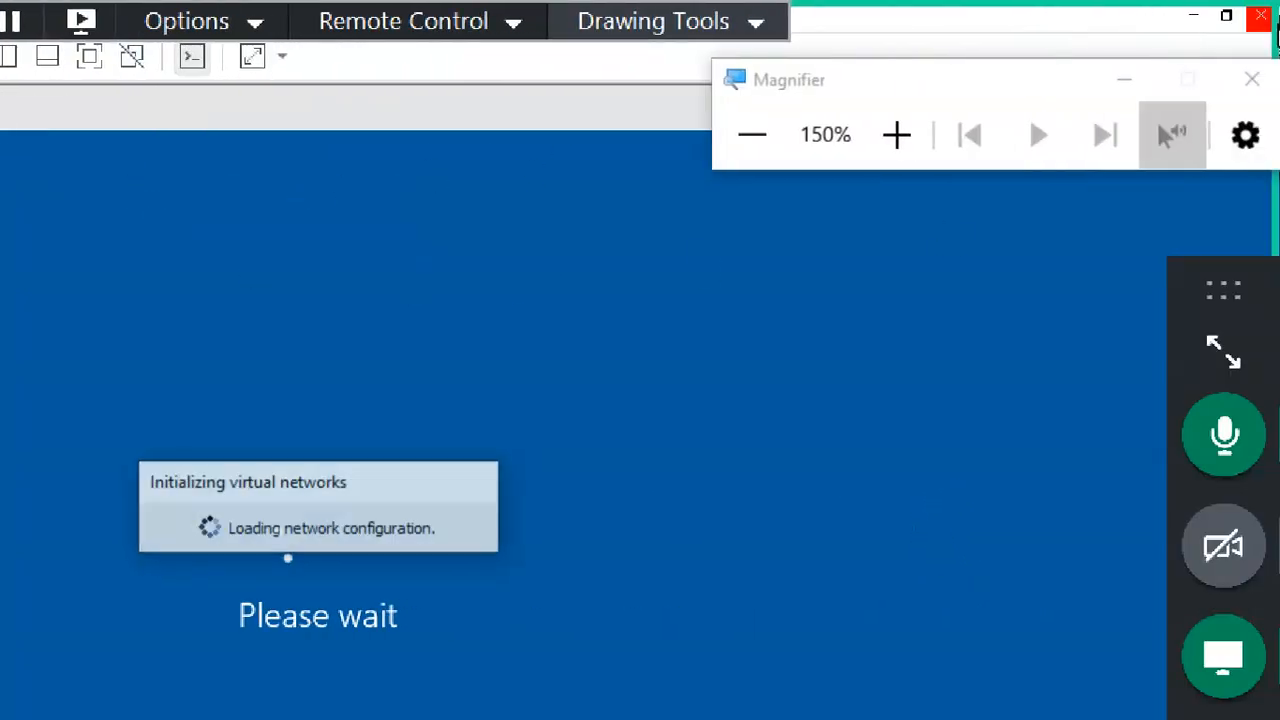
left_click(1196, 20)
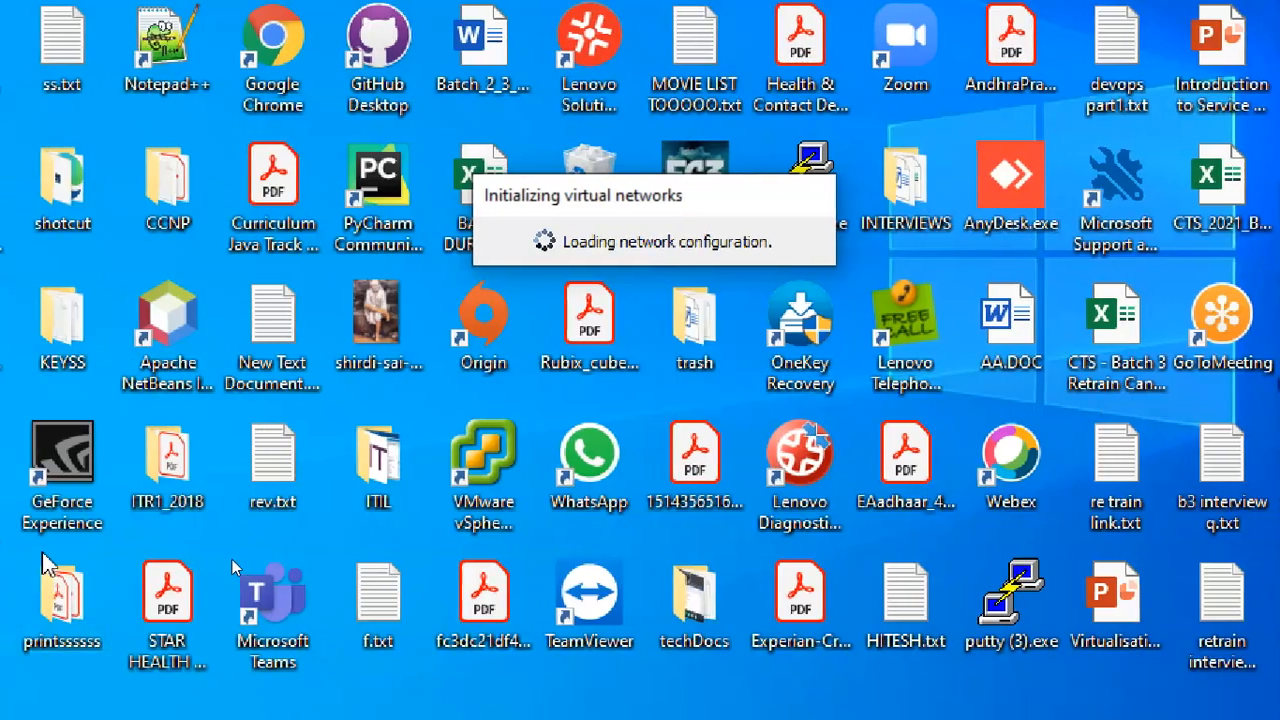
left_click_drag(620, 212, 618, 75)
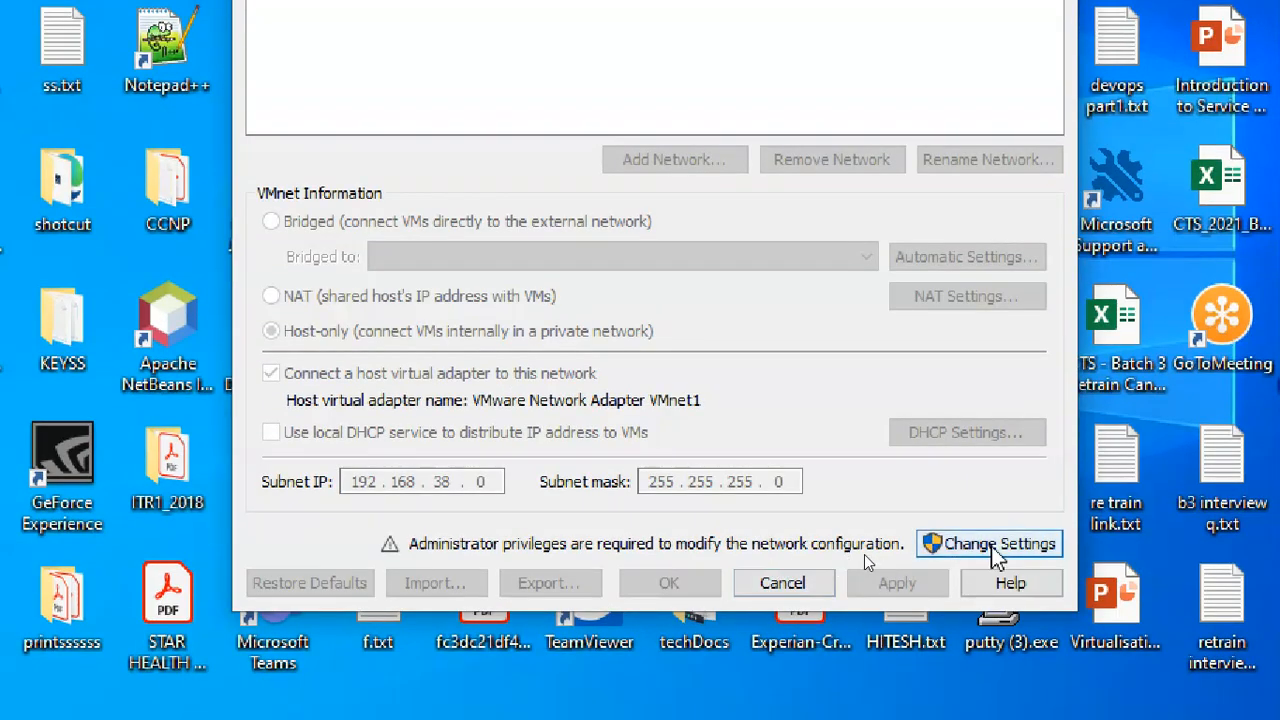
left_click(992, 549)
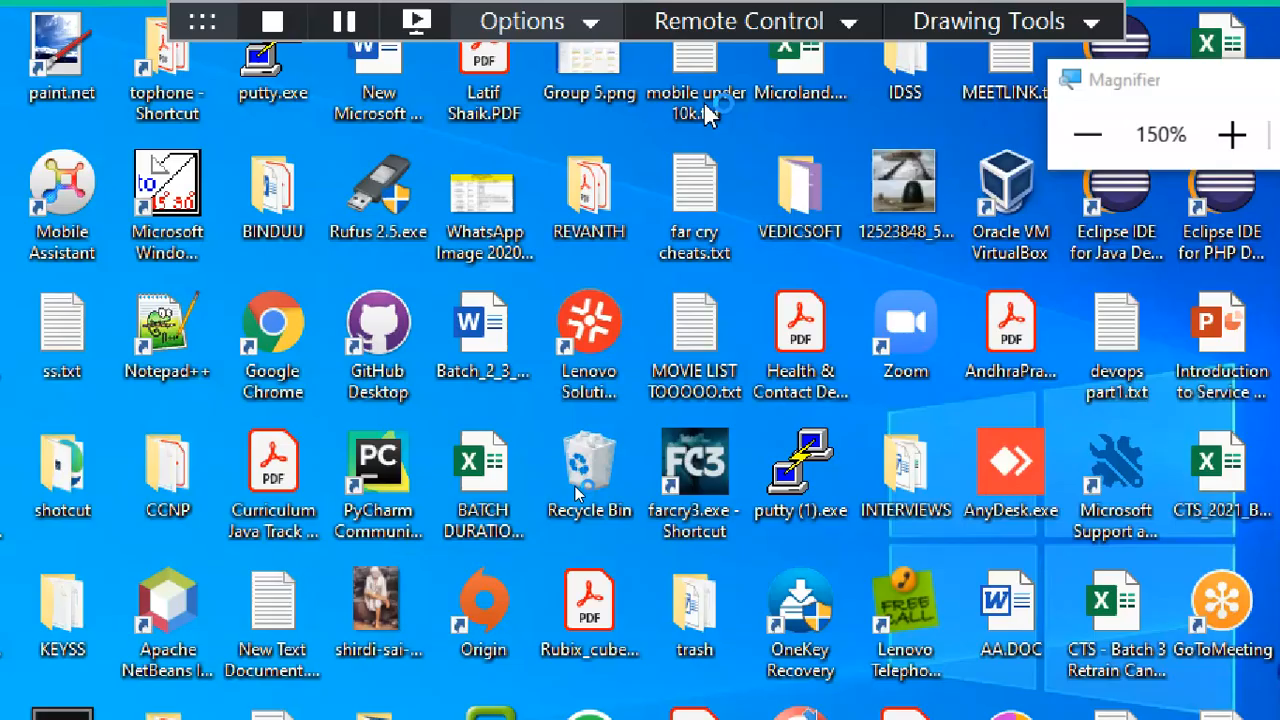
Reposition the Virtual Network Editor and set the bridged network VMnet0 to bridge to Automatic
left_click_drag(1139, 98, 1228, 95)
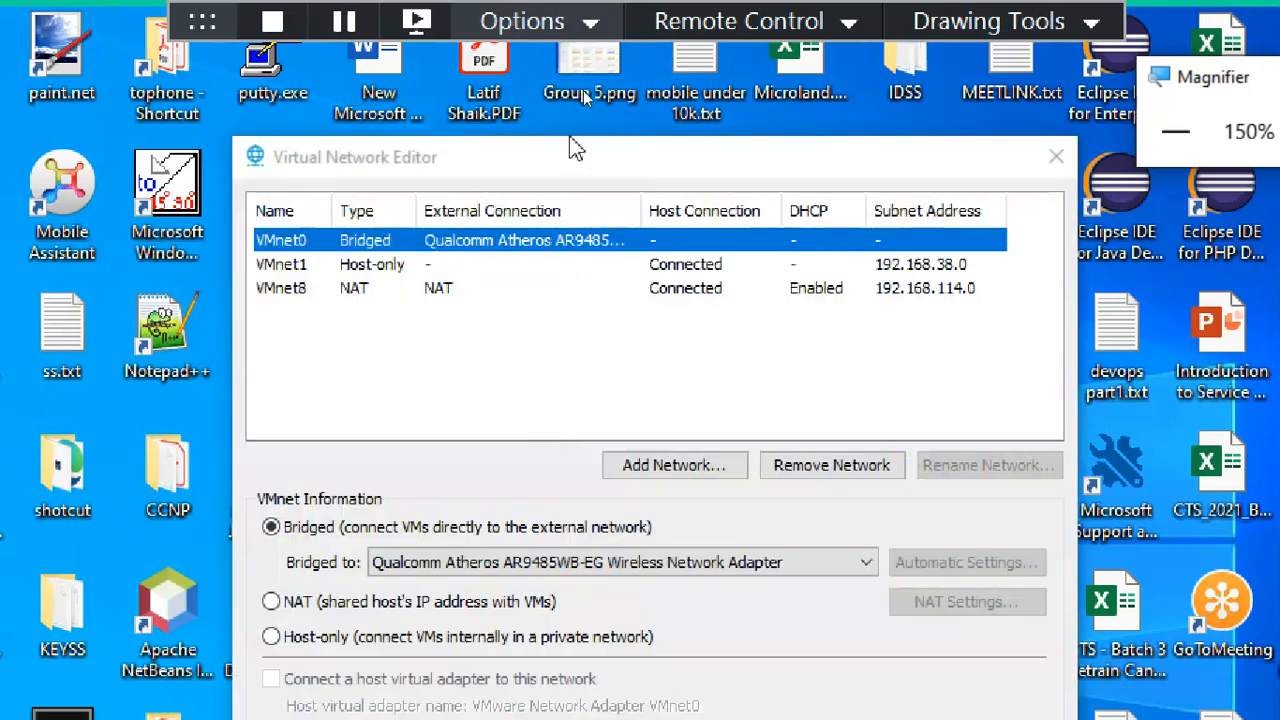
left_click_drag(575, 162, 599, 75)
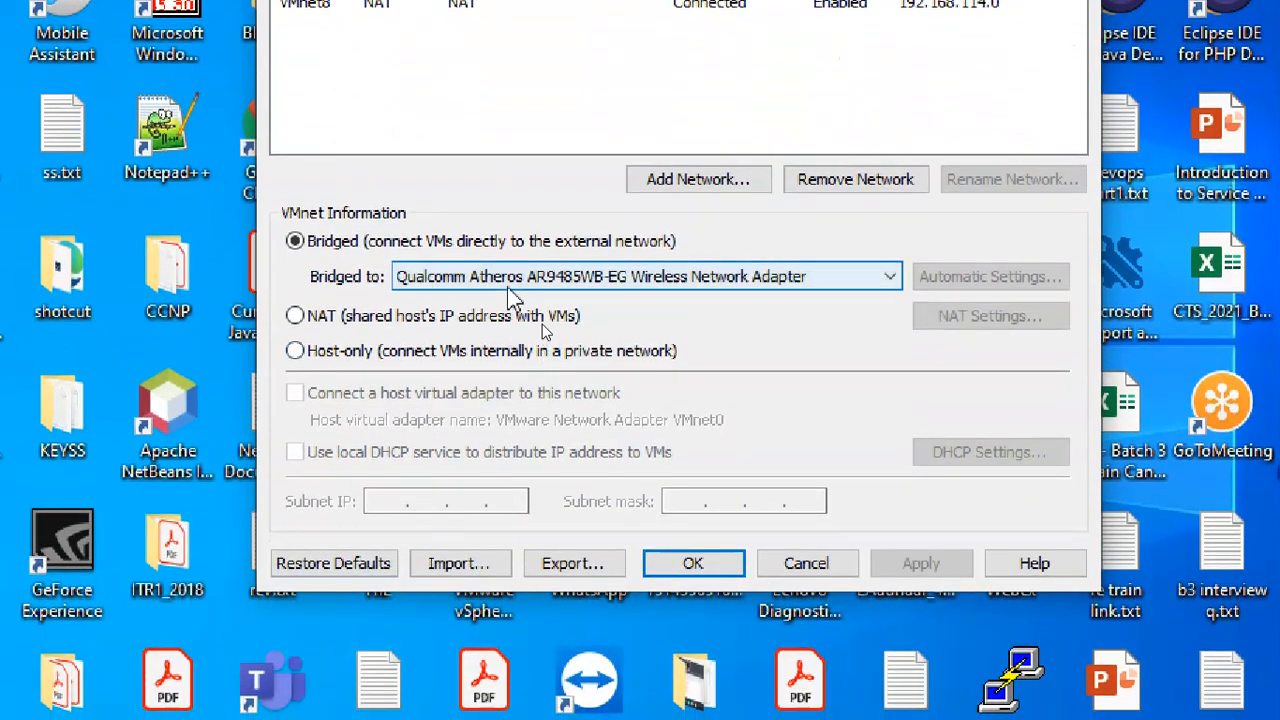
left_click(512, 478)
left_click(506, 301)
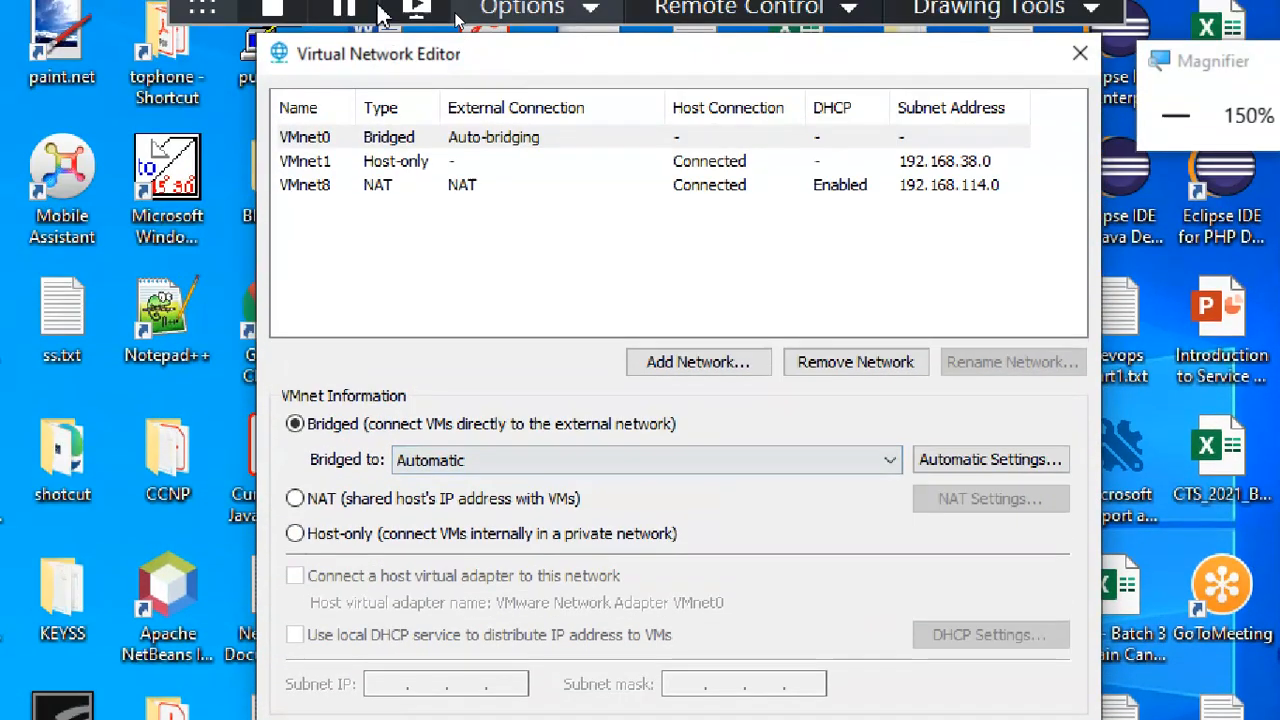
Try to add the virtual network VMnet2 in the Virtual Network Editor
left_click(405, 140)
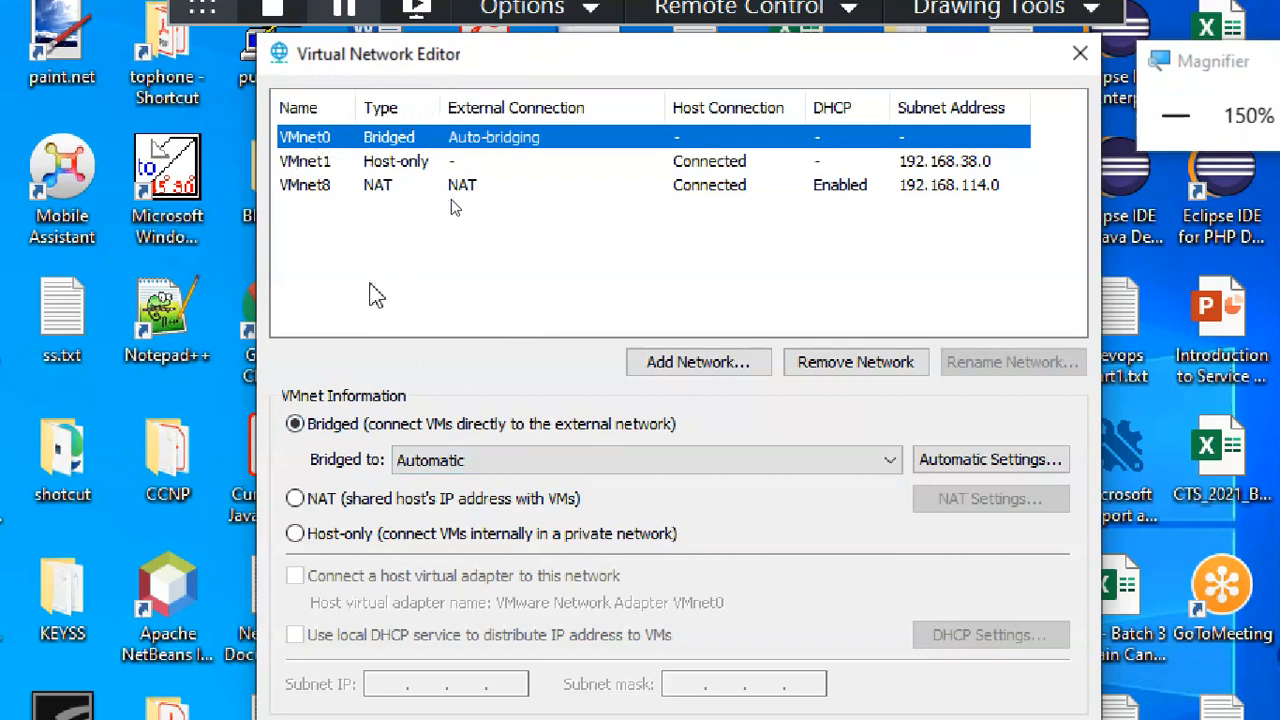
left_click(704, 370)
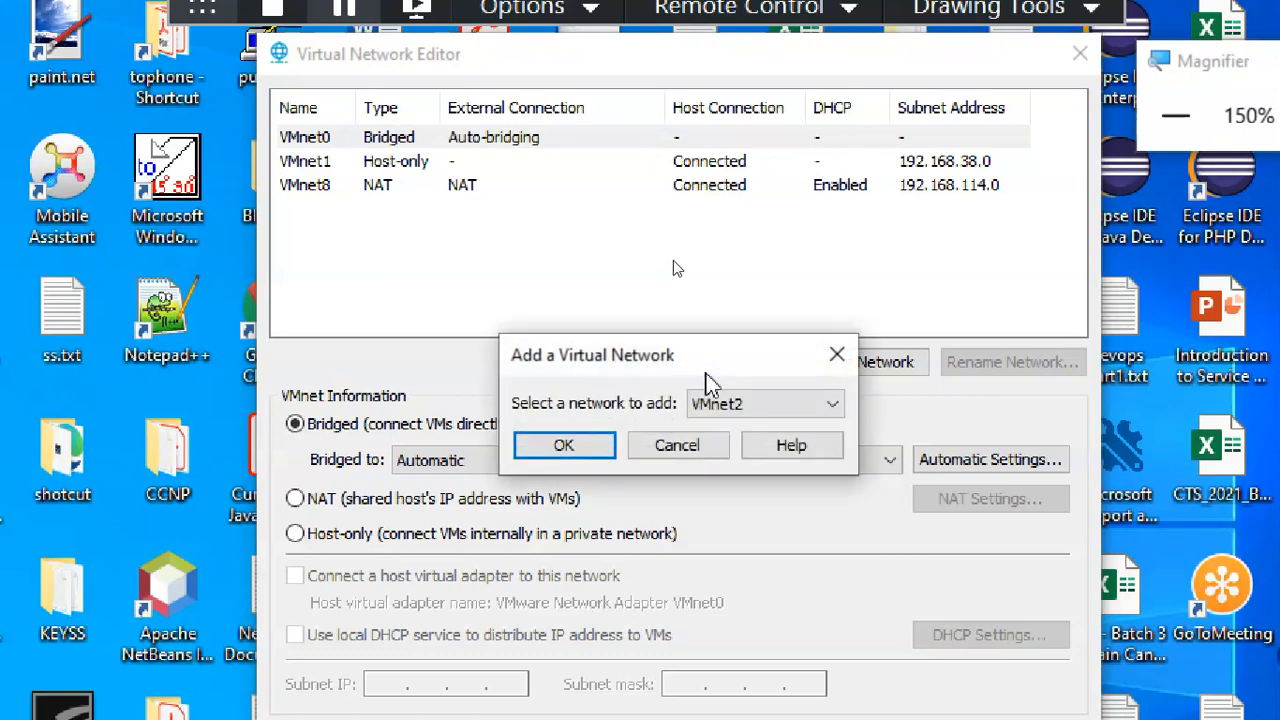
left_click(565, 450)
left_click(674, 447)
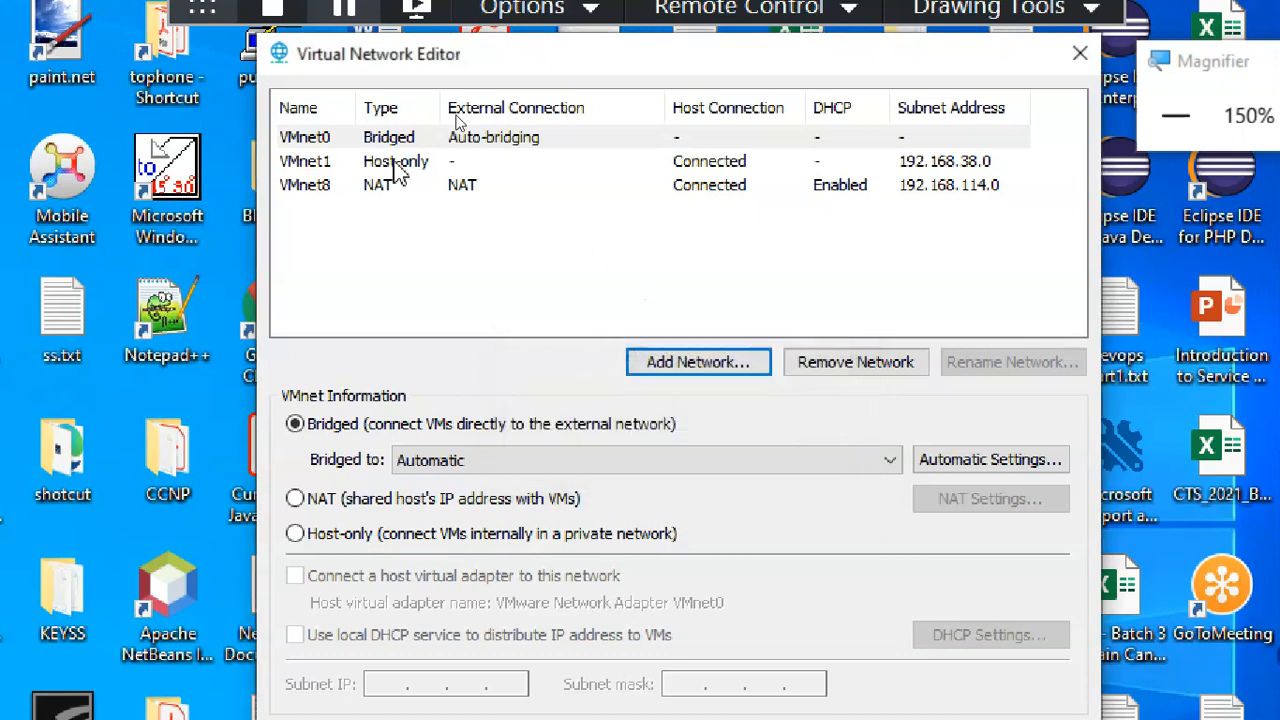
Select the VMnet0 bridged network and activate the meeting's pen for annotating the screen
left_click(306, 140)
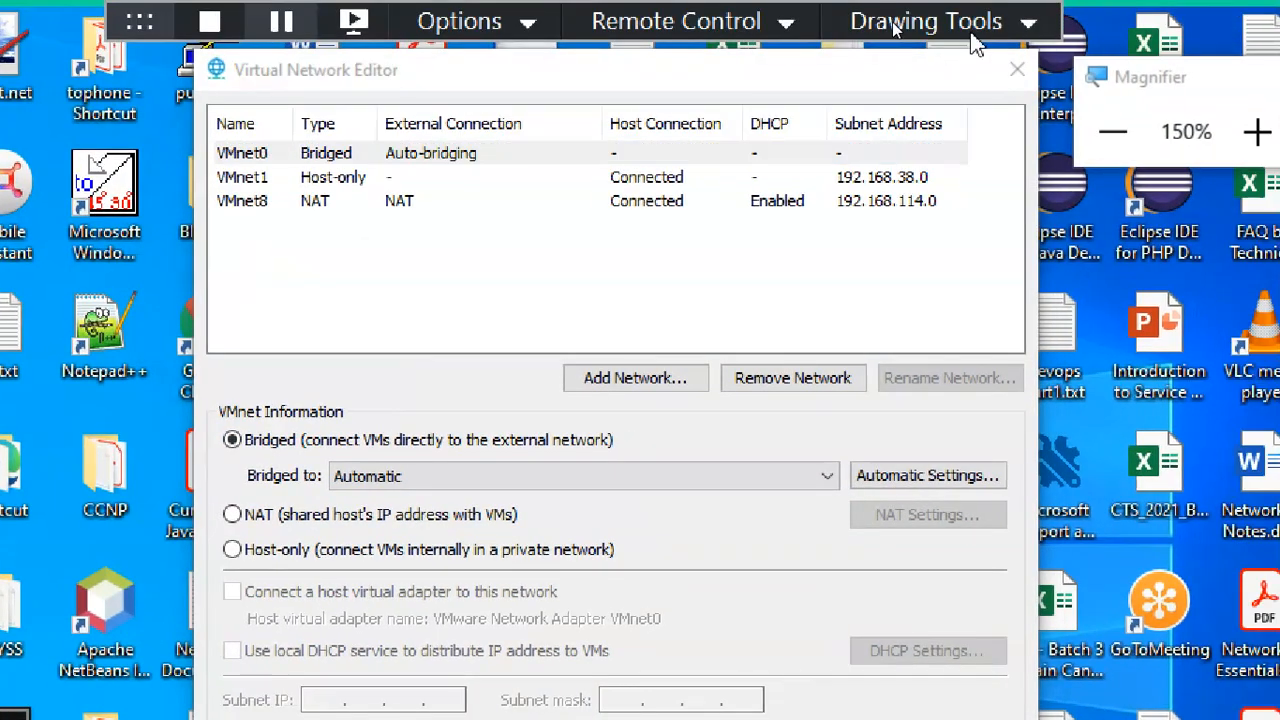
left_click(893, 20)
left_click(921, 94)
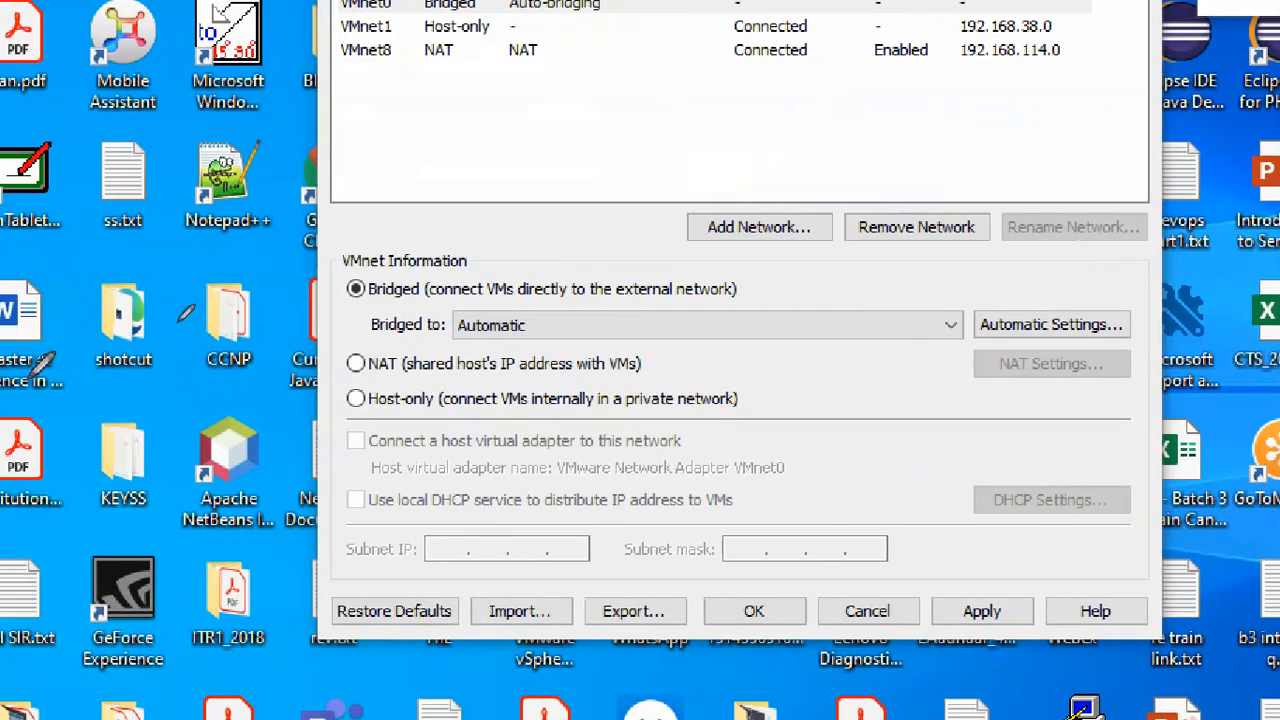
Draw a host box containing a small box labelled VM, with an adapter connection line labelled wifi at the host's edge
mouse_move(270, 128)
left_mouse_down()
mouse_move(318, 498)
mouse_move(593, 24)
mouse_move(284, 110)
left_mouse_up()
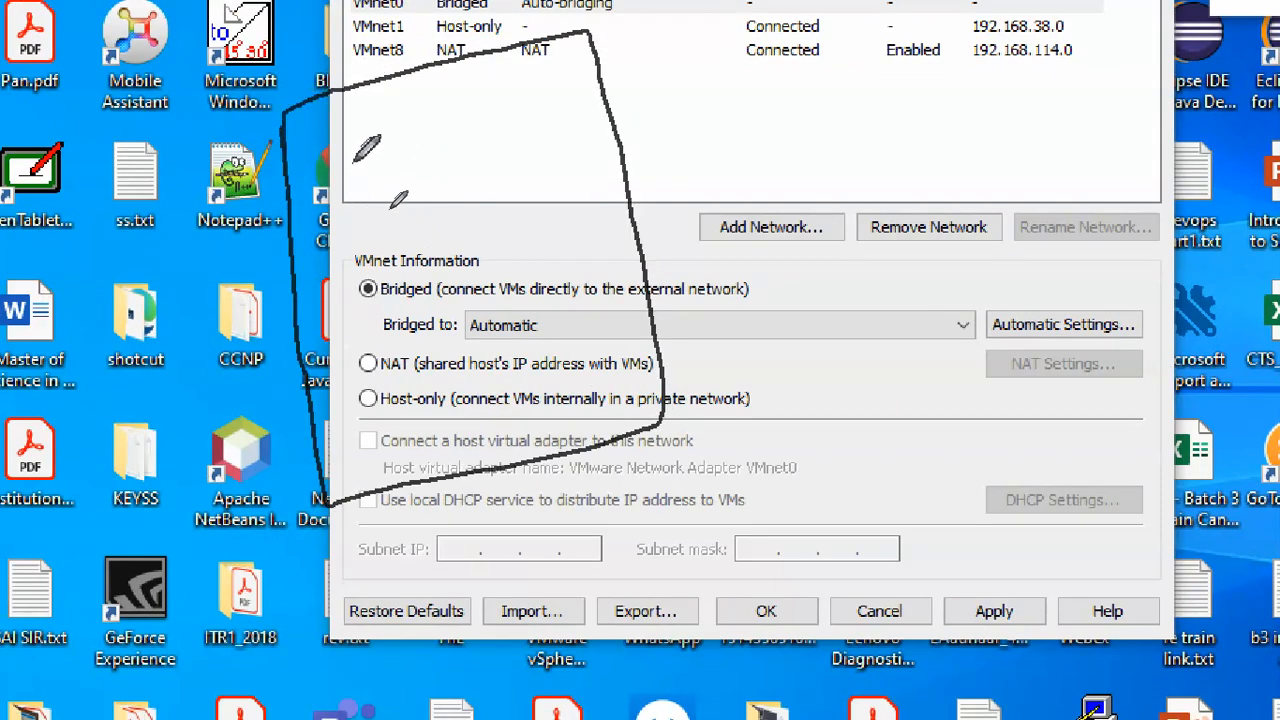
mouse_move(352, 158)
left_mouse_down()
mouse_move(458, 208)
mouse_move(366, 142)
left_mouse_up()
mouse_move(369, 92)
left_mouse_down()
mouse_move(378, 122)
mouse_move(390, 92)
mouse_move(424, 108)
left_mouse_up()
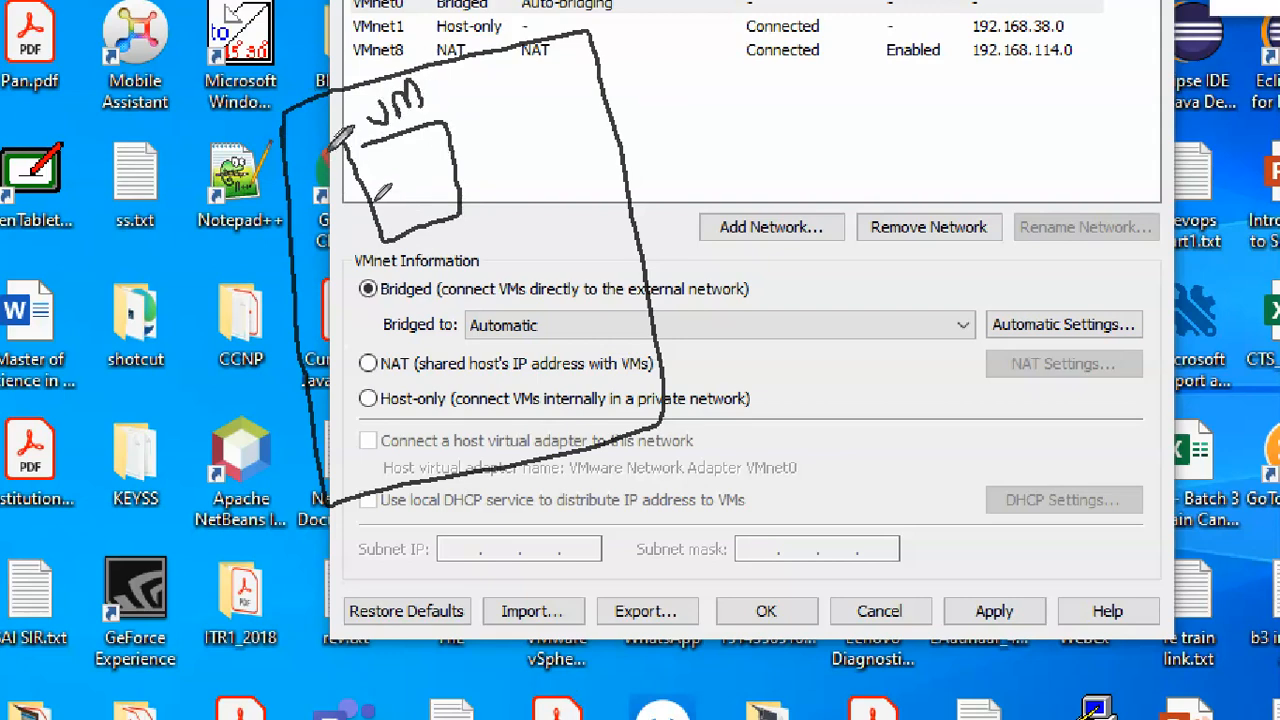
left_click_drag(625, 378, 826, 338)
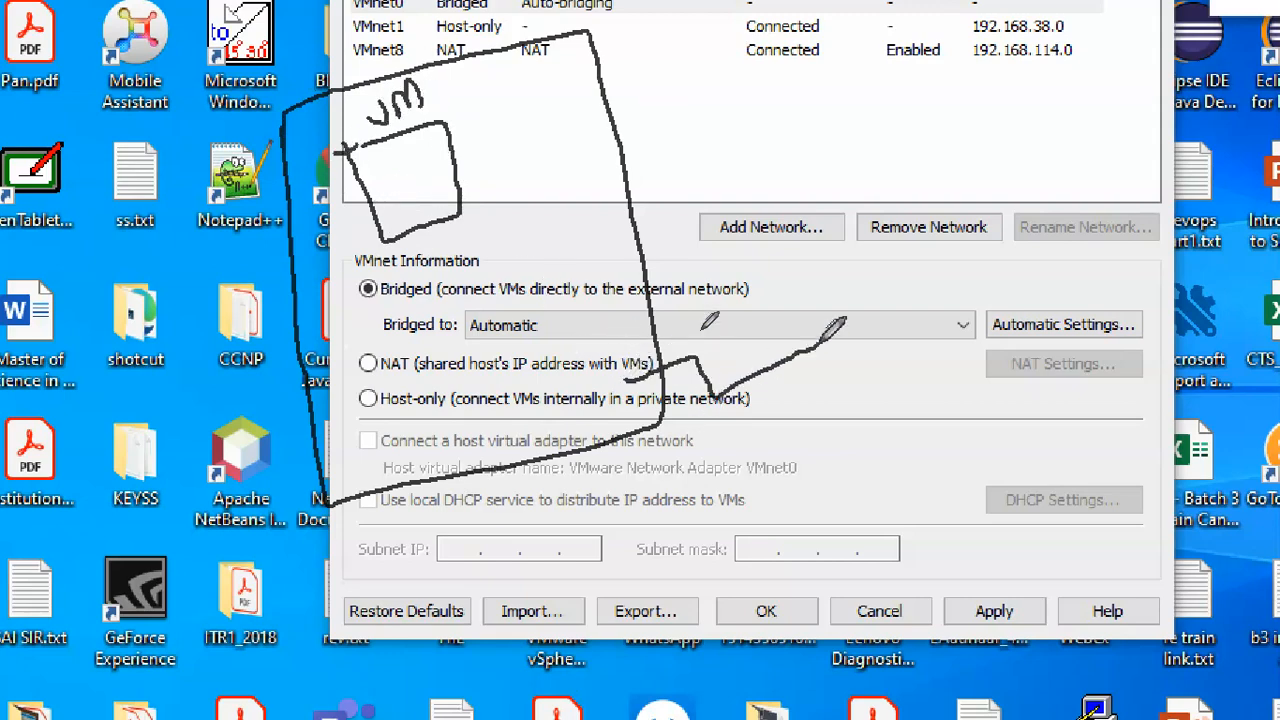
left_click_drag(632, 480, 890, 293)
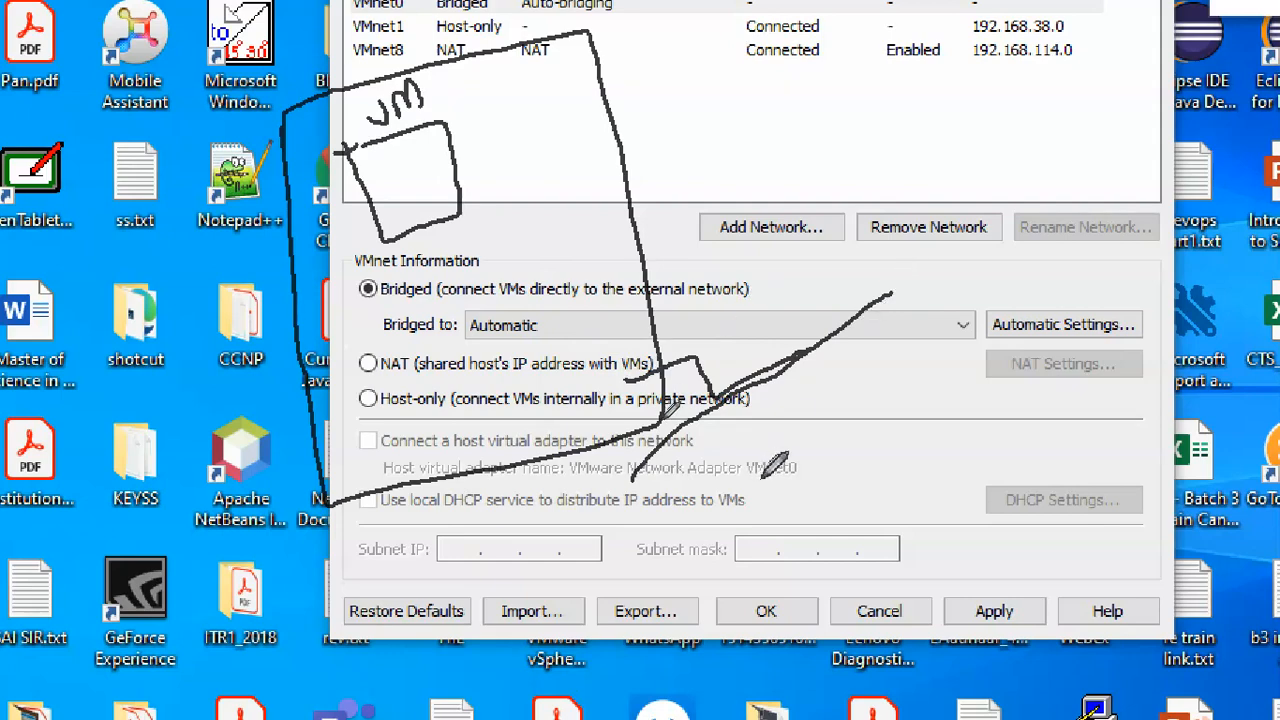
mouse_move(700, 322)
left_mouse_down()
mouse_move(742, 288)
mouse_move(766, 312)
mouse_move(745, 285)
left_mouse_up()
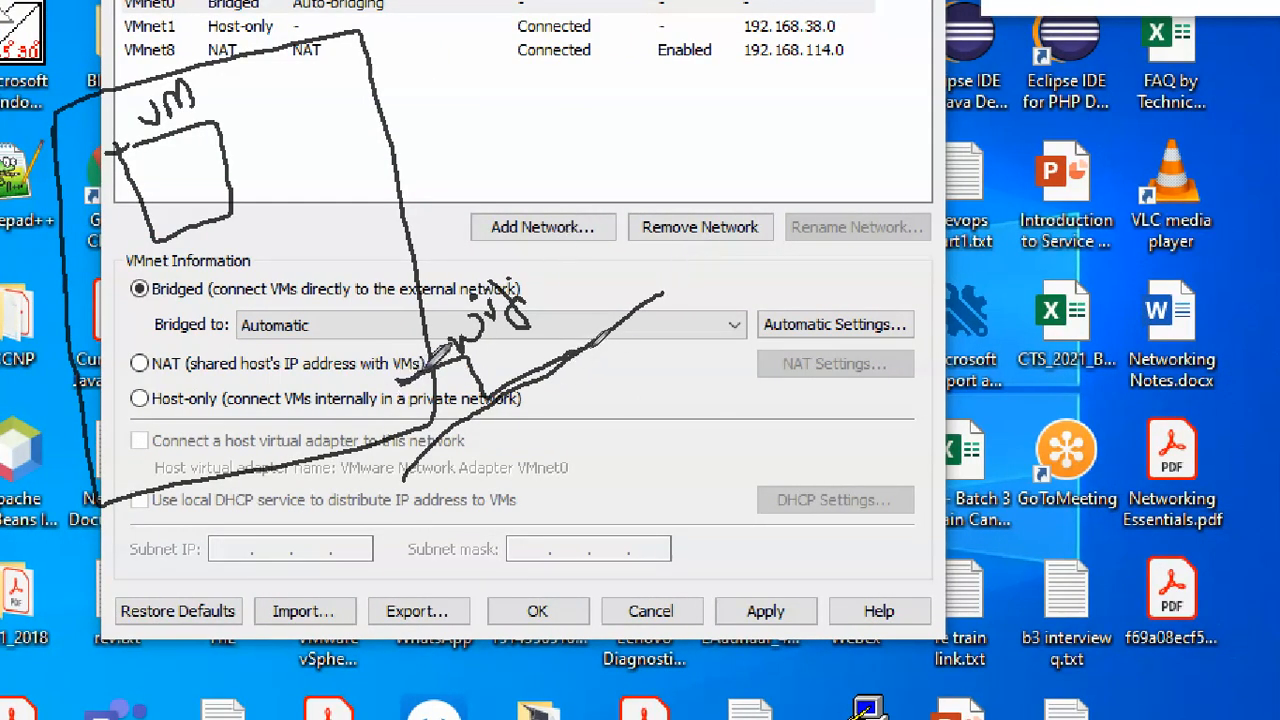
Write VMnet0 inside the host drawing, box it, and draw links from the VM through it to the wifi adapter
left_click_drag(222, 278, 258, 244)
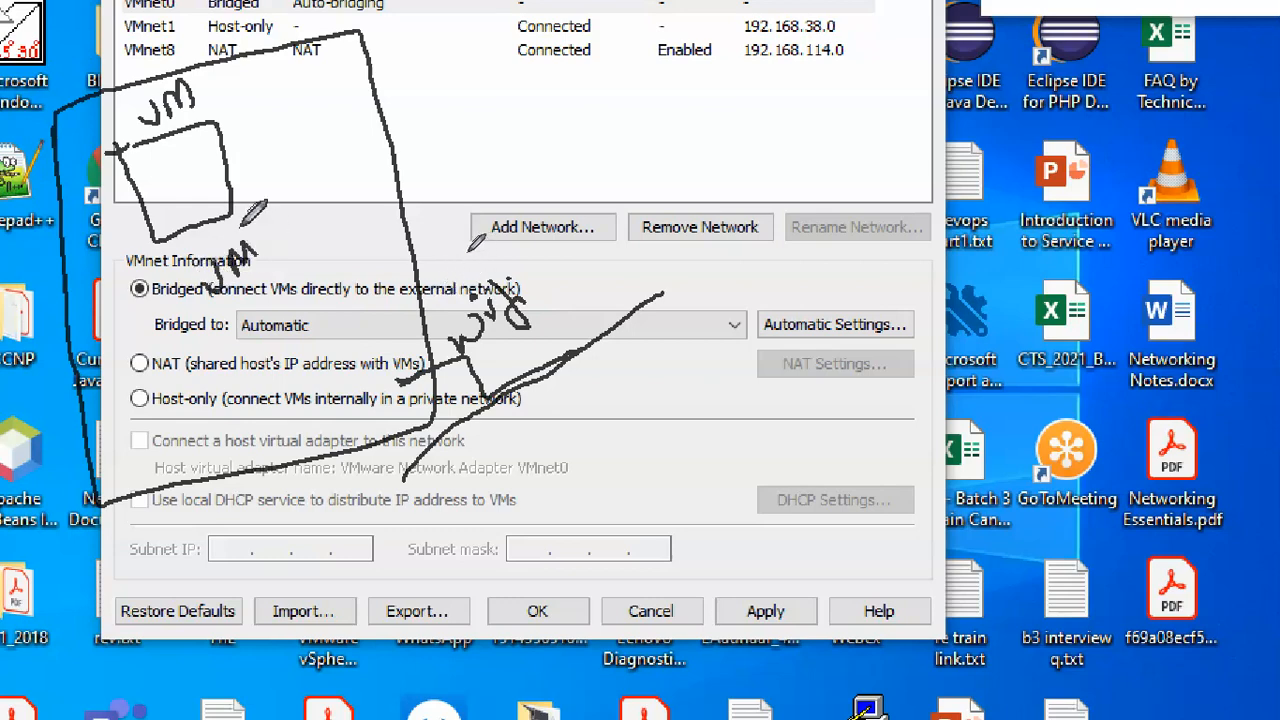
left_click_drag(272, 230, 316, 198)
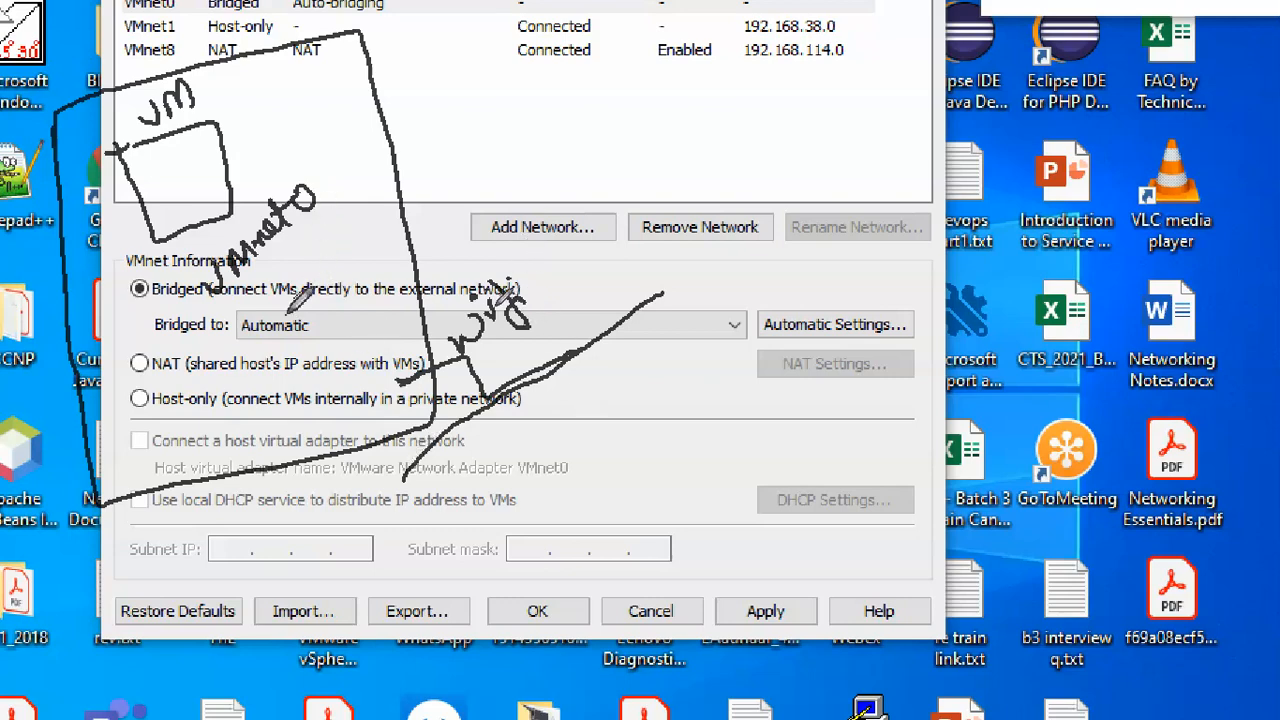
mouse_move(163, 218)
left_mouse_down()
mouse_move(108, 236)
mouse_move(177, 338)
left_mouse_up()
mouse_move(204, 256)
left_mouse_down()
mouse_move(175, 274)
mouse_move(237, 303)
mouse_move(343, 216)
mouse_move(238, 205)
mouse_move(183, 242)
left_mouse_up()
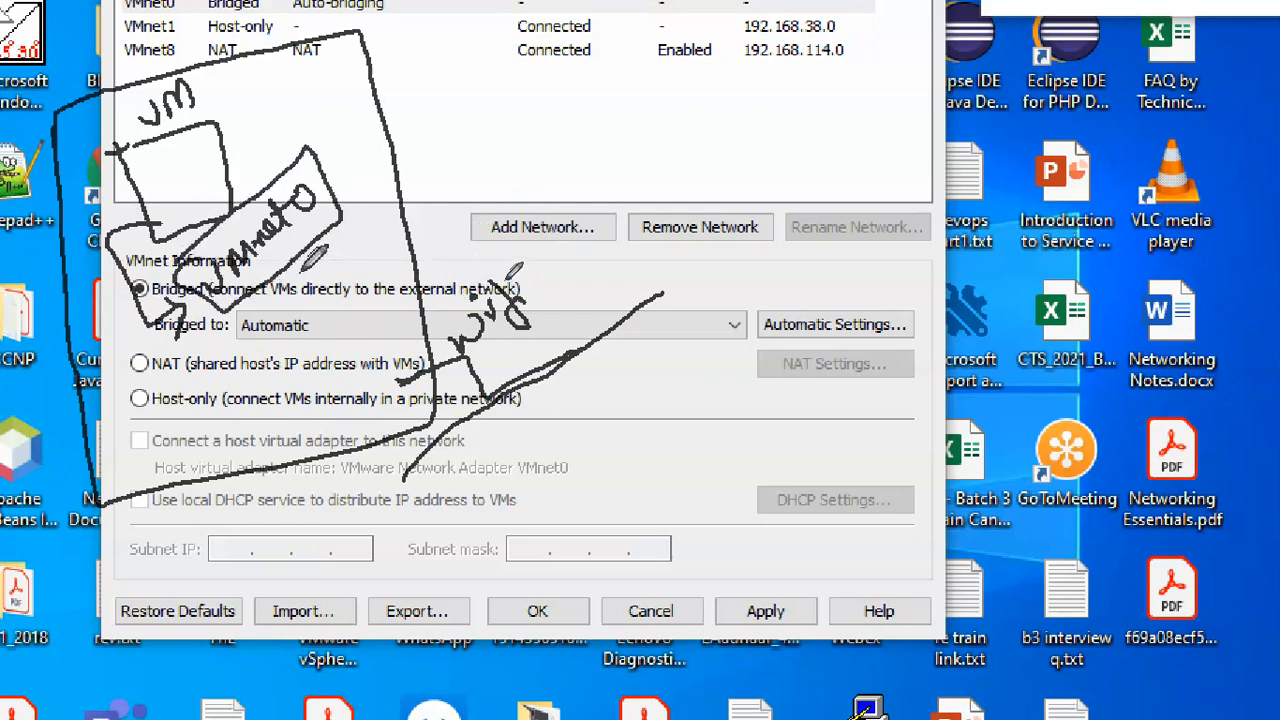
mouse_move(268, 292)
left_mouse_down()
mouse_move(262, 340)
mouse_move(345, 385)
mouse_move(436, 356)
left_mouse_up()
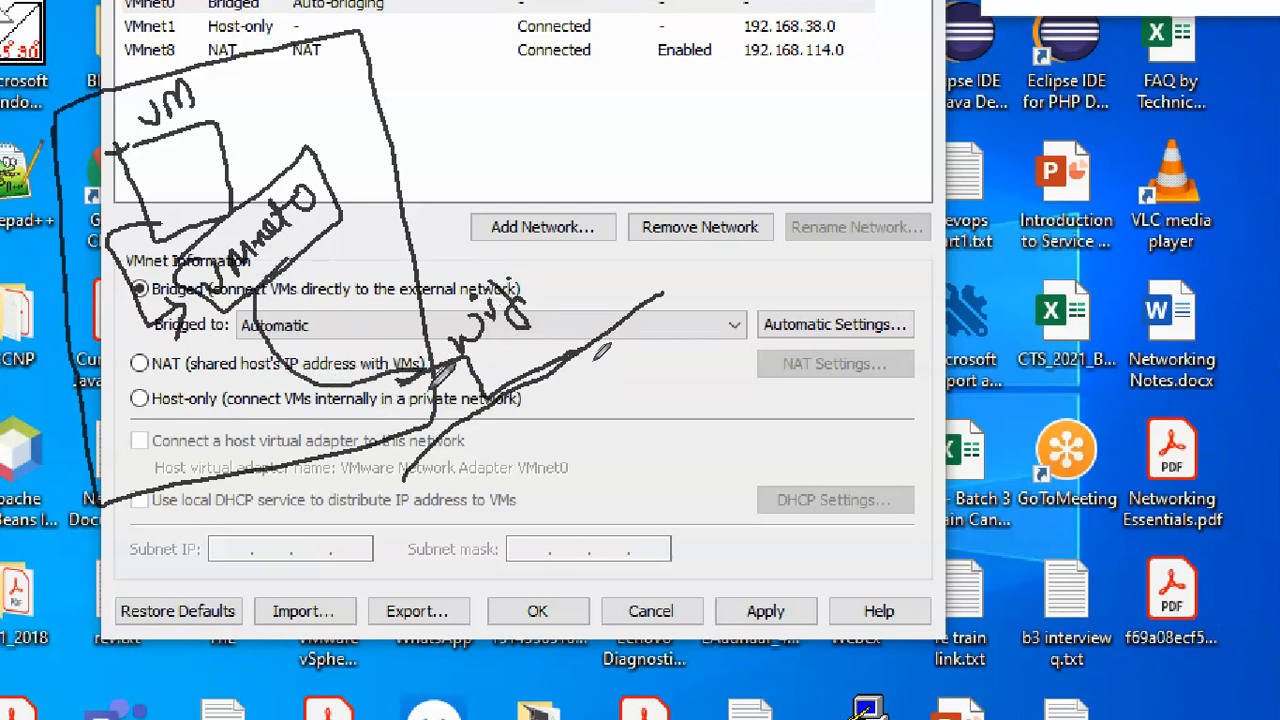
Annotate the network sketch with check marks and the numbers 1, 2 and 3, and tick VMnet0's Bridged type
mouse_move(183, 151)
left_mouse_down()
mouse_move(195, 176)
mouse_move(228, 135)
left_mouse_up()
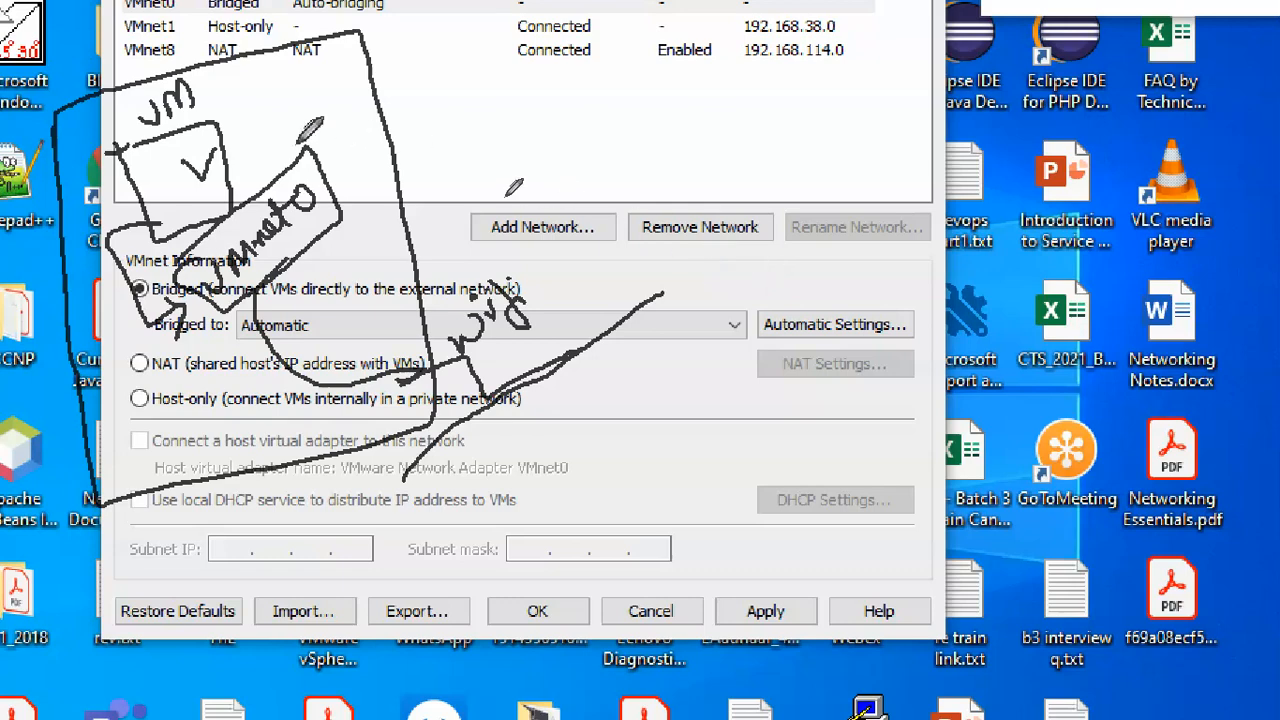
mouse_move(248, 116)
left_mouse_down()
mouse_move(261, 139)
mouse_move(240, 170)
mouse_move(245, 92)
left_mouse_up()
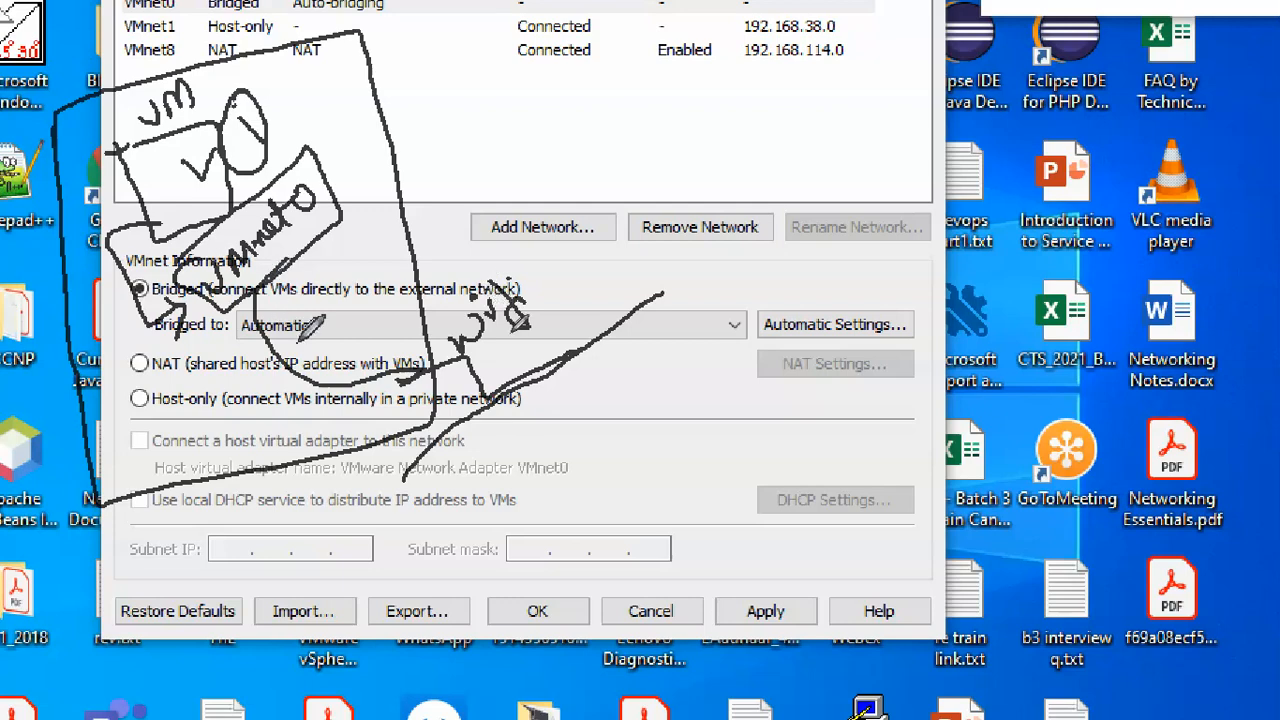
left_click_drag(333, 150, 360, 138)
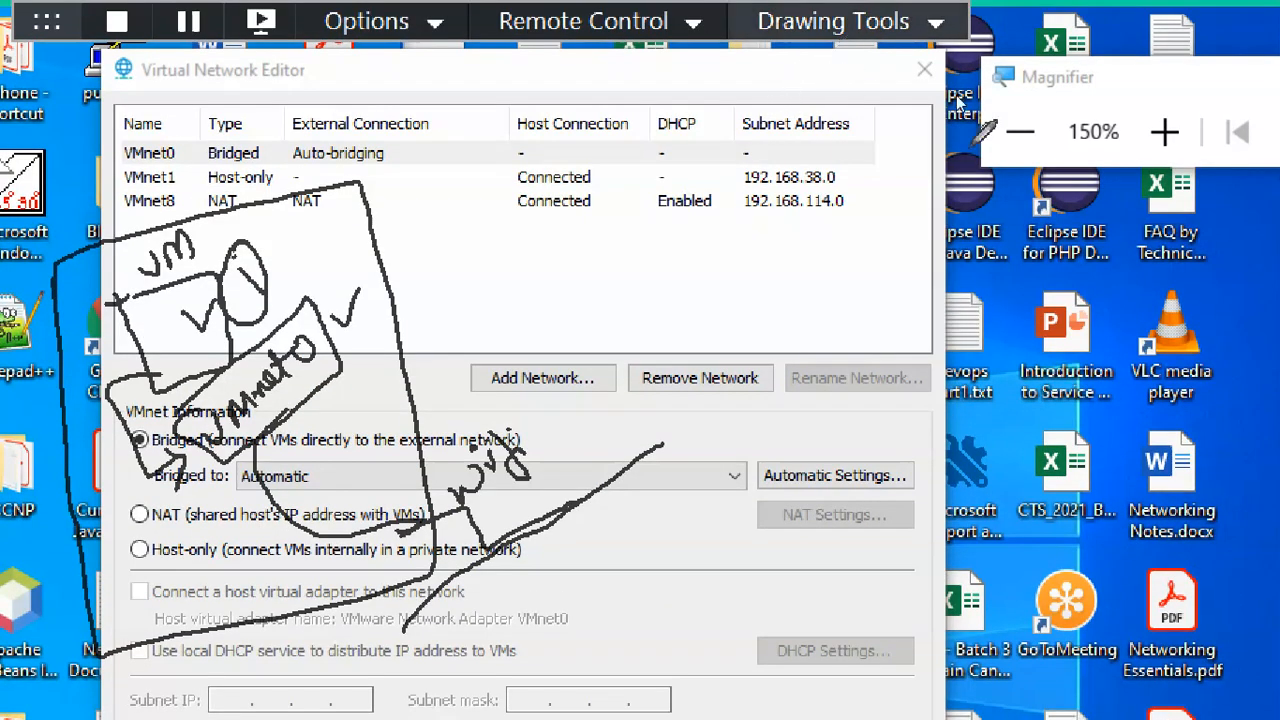
left_click(1027, 129)
left_click(1027, 125)
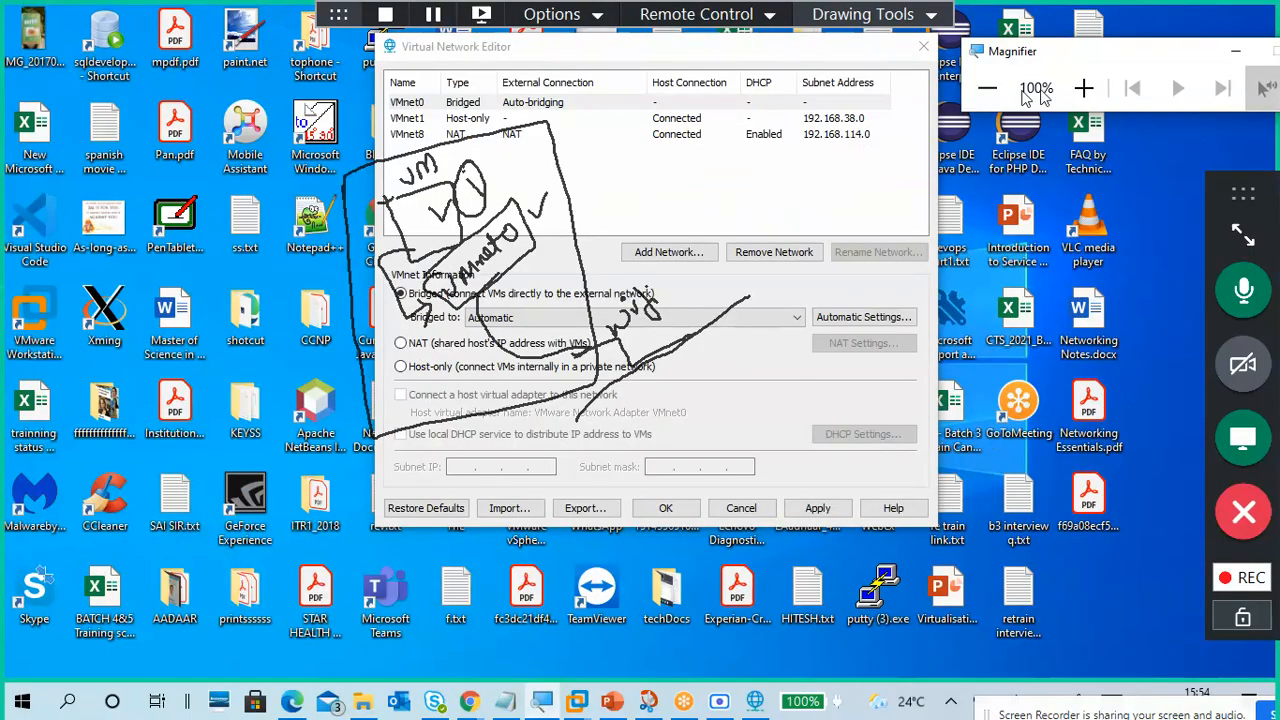
left_click(1084, 88)
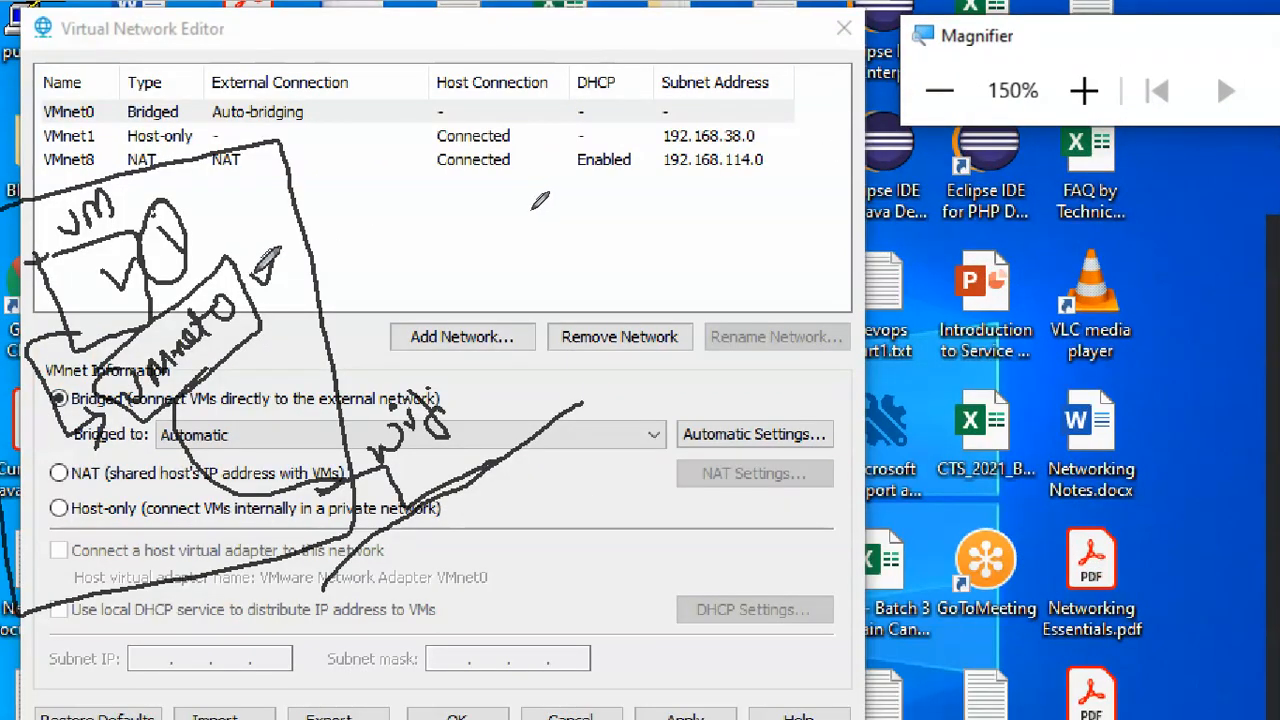
mouse_move(271, 355)
left_mouse_down()
mouse_move(296, 364)
mouse_move(291, 436)
left_mouse_up()
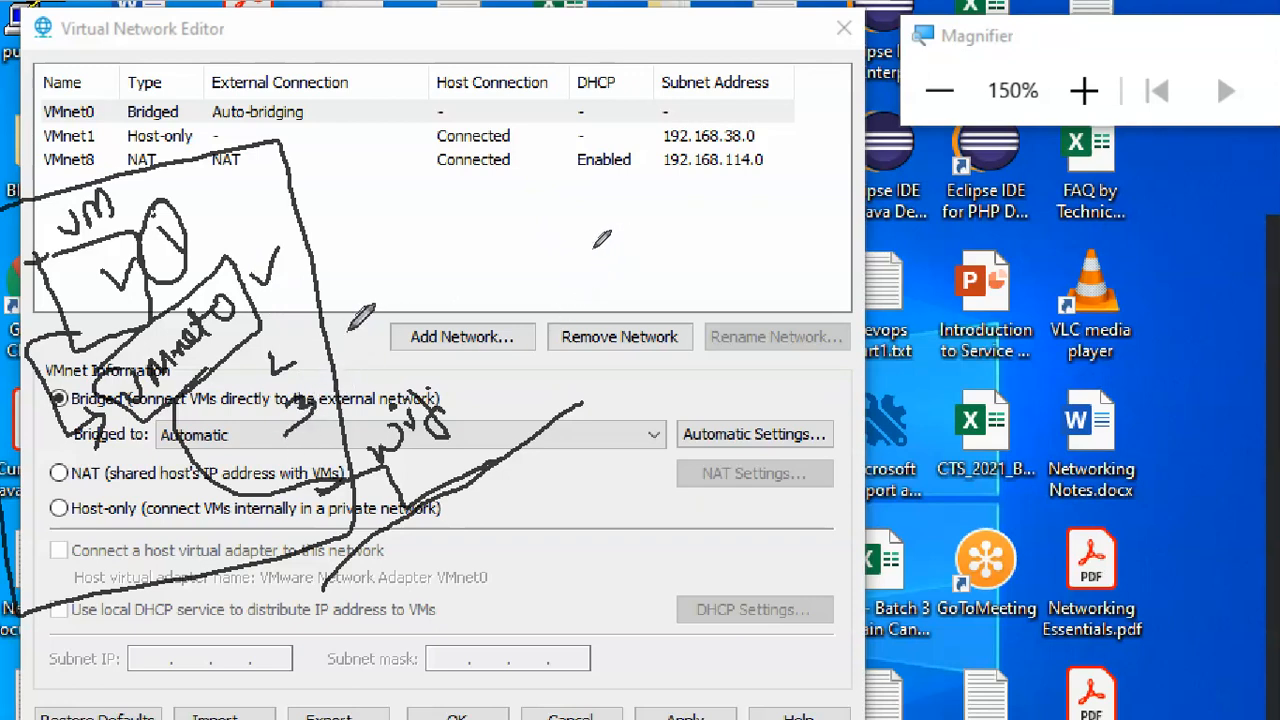
mouse_move(256, 369)
left_mouse_down()
mouse_move(281, 379)
mouse_move(308, 359)
left_mouse_up()
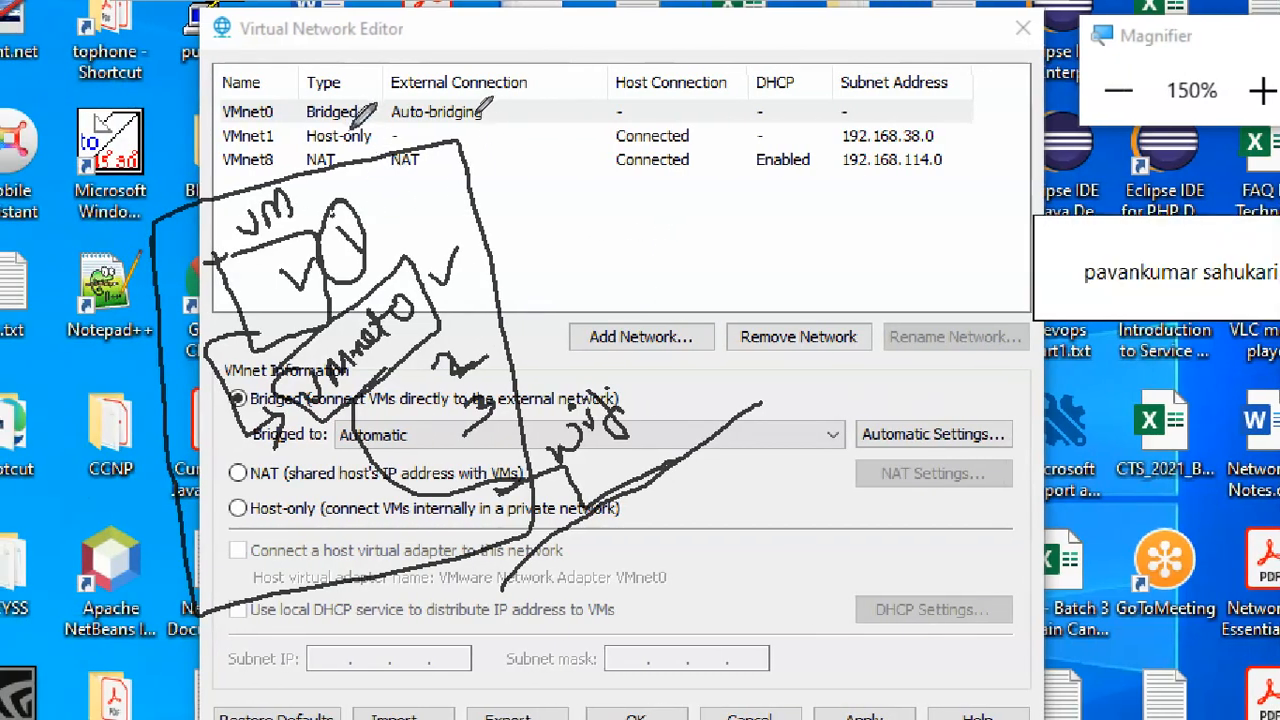
mouse_move(363, 108)
left_mouse_down()
mouse_move(372, 118)
mouse_move(389, 90)
left_mouse_up()
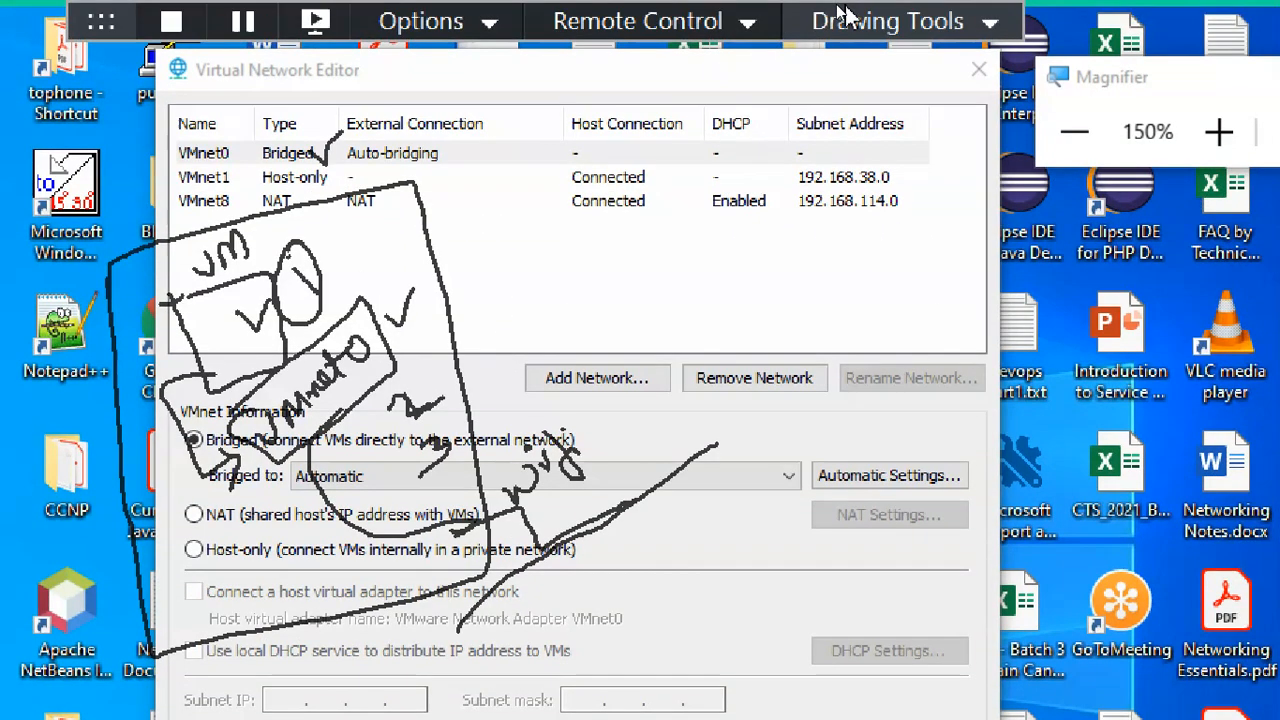
Erase all screen drawings and return to the normal non-drawing mode
left_click(893, 25)
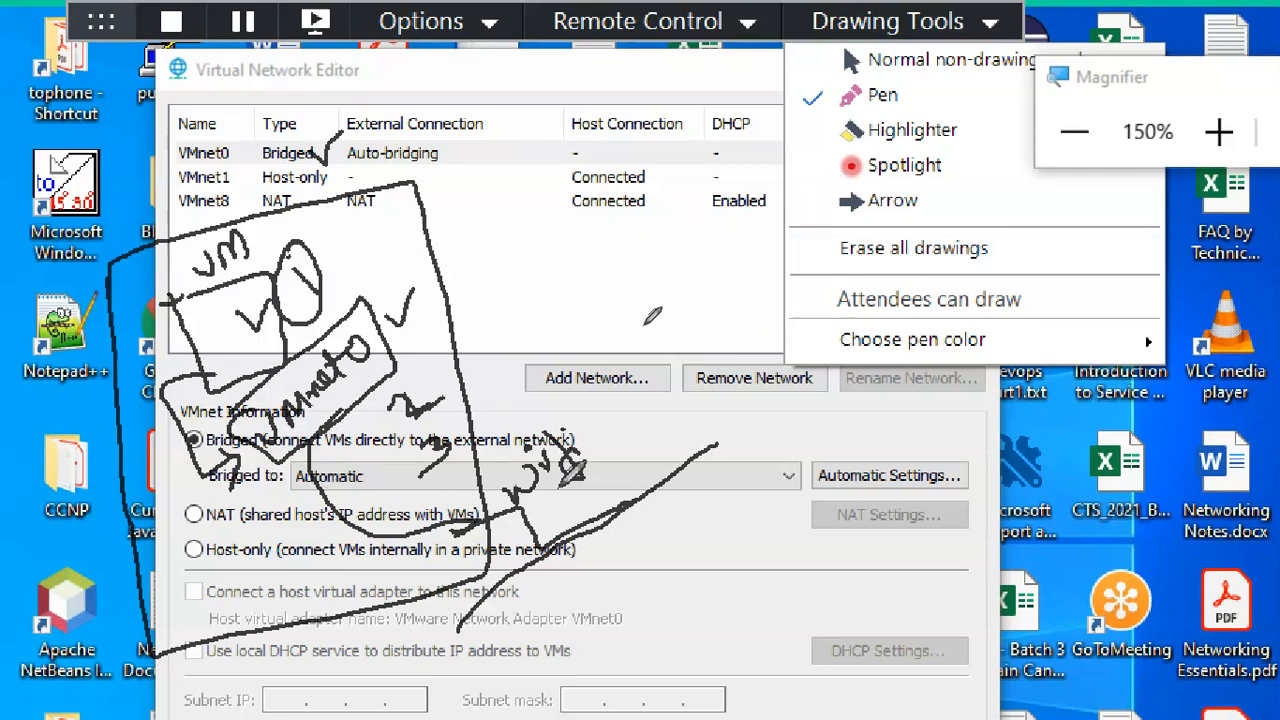
left_click(900, 248)
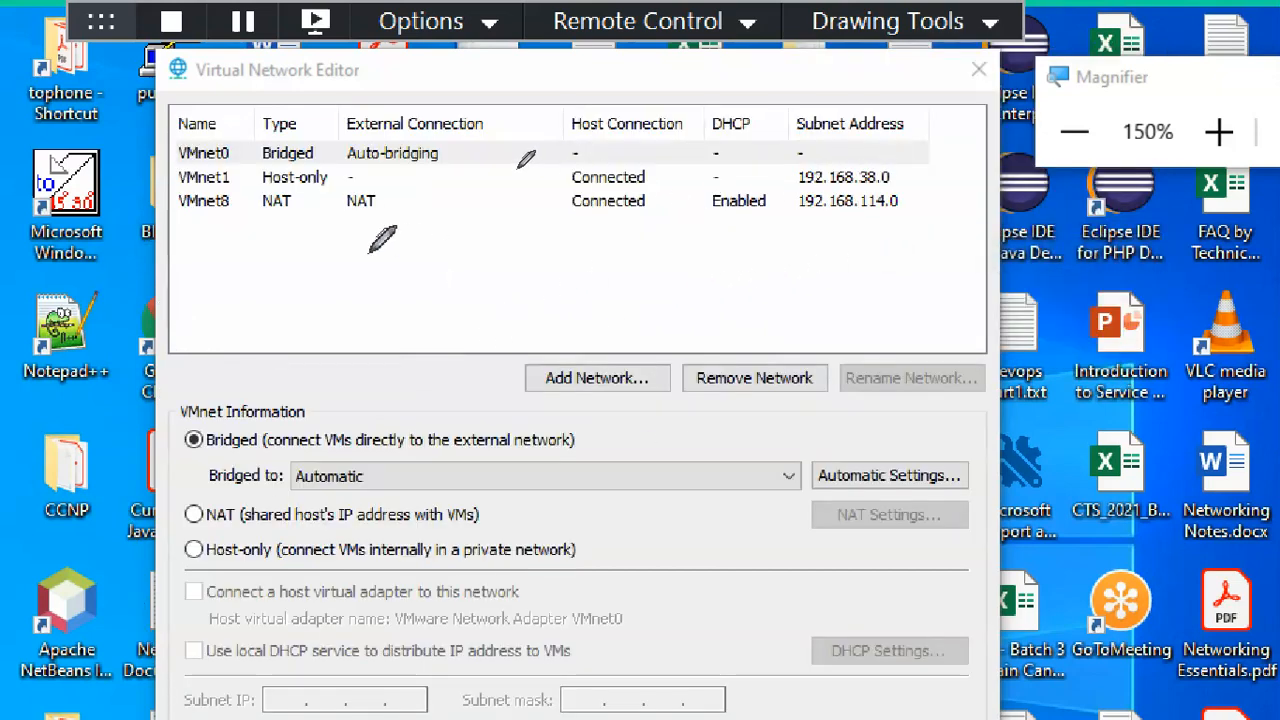
left_click(951, 22)
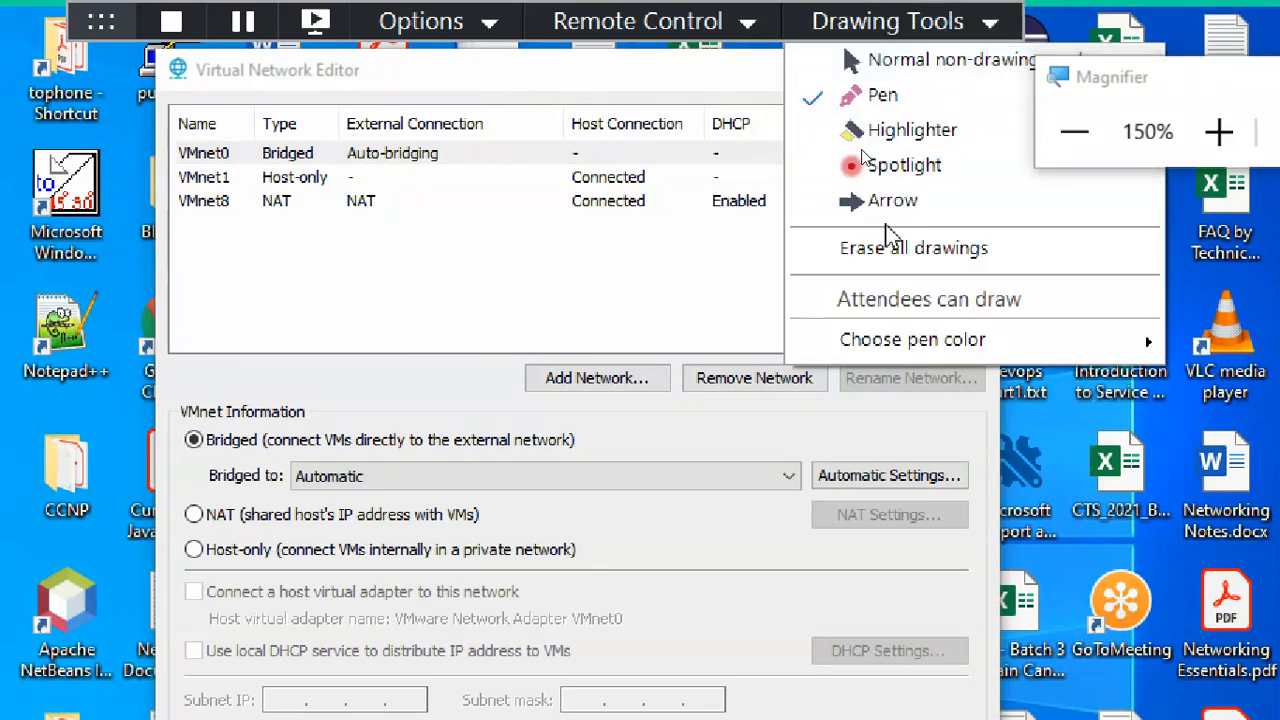
left_click(846, 59)
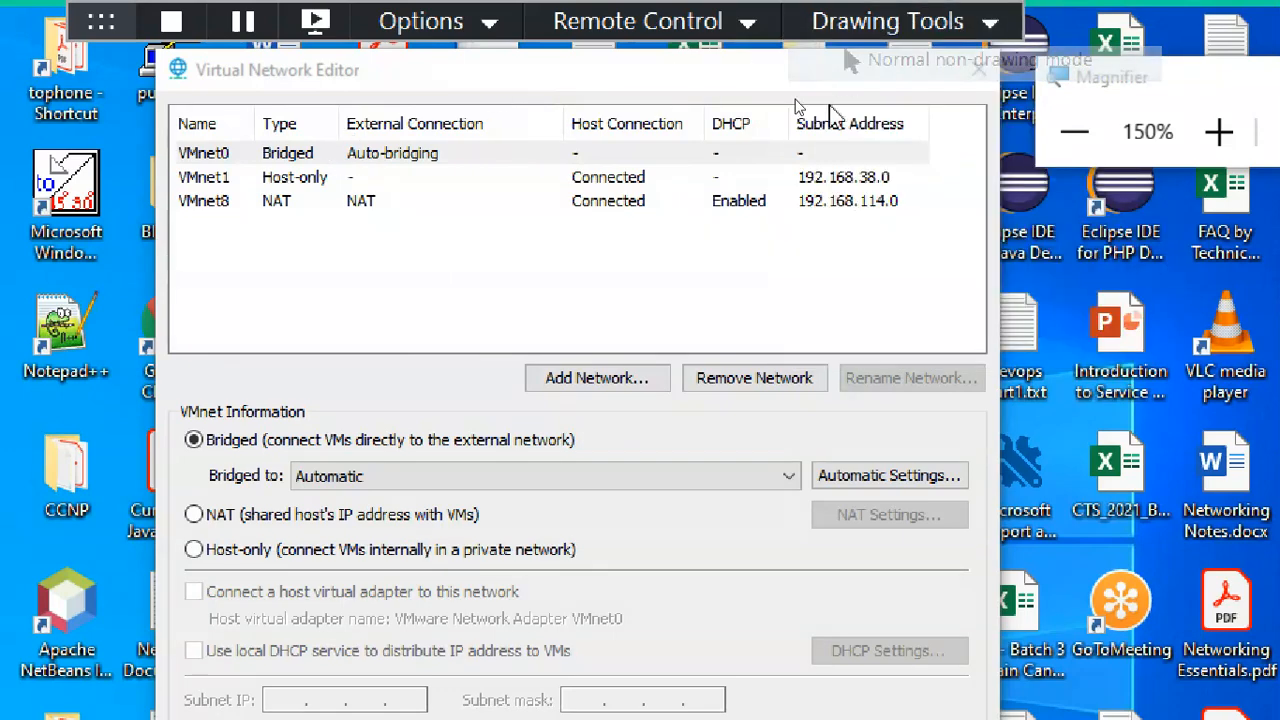
Try bridging VMnet0 to the Qualcomm Atheros AR9485WB-EG Wireless Network Adapter and close the Virtual Network Editor without saving
left_click(318, 155)
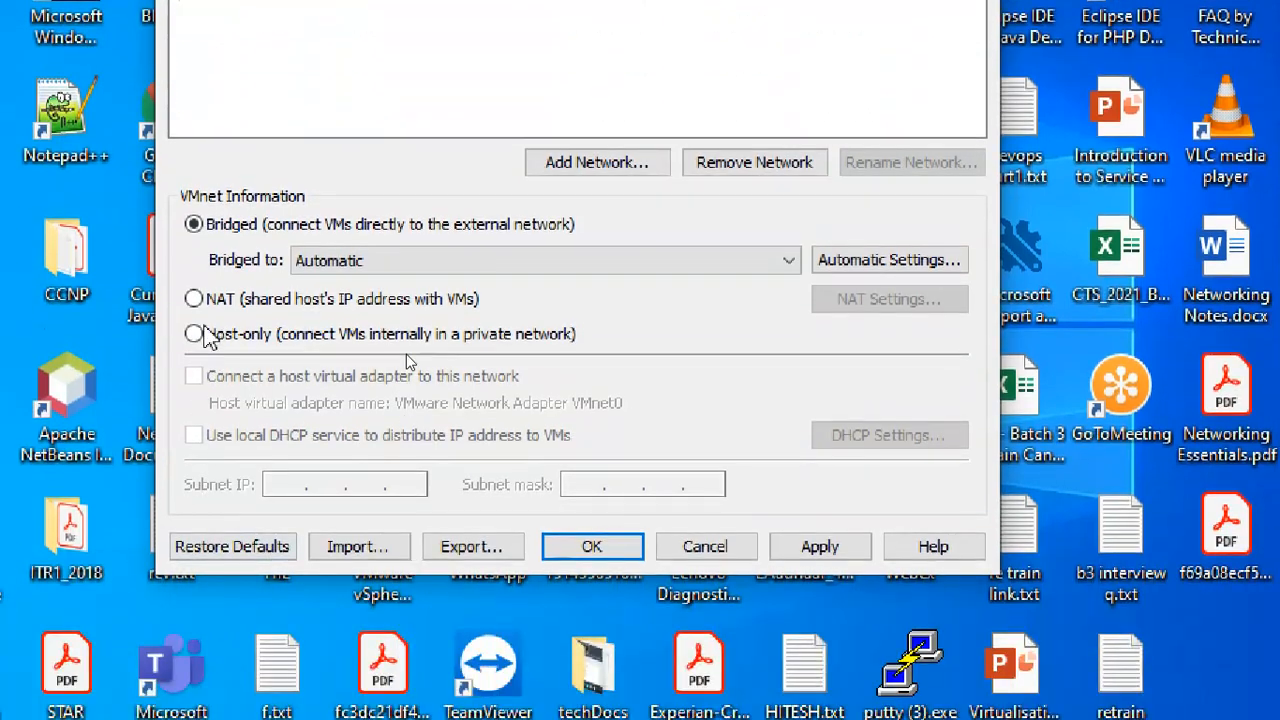
left_click(360, 262)
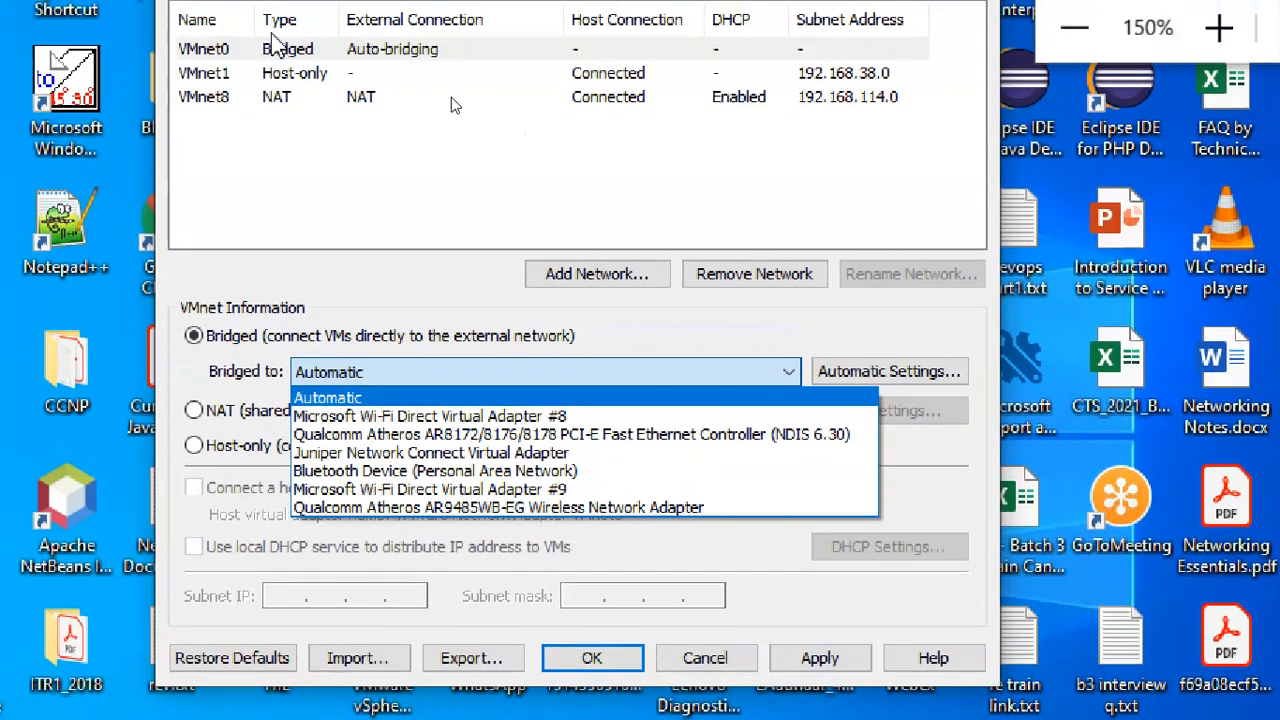
left_click(266, 56)
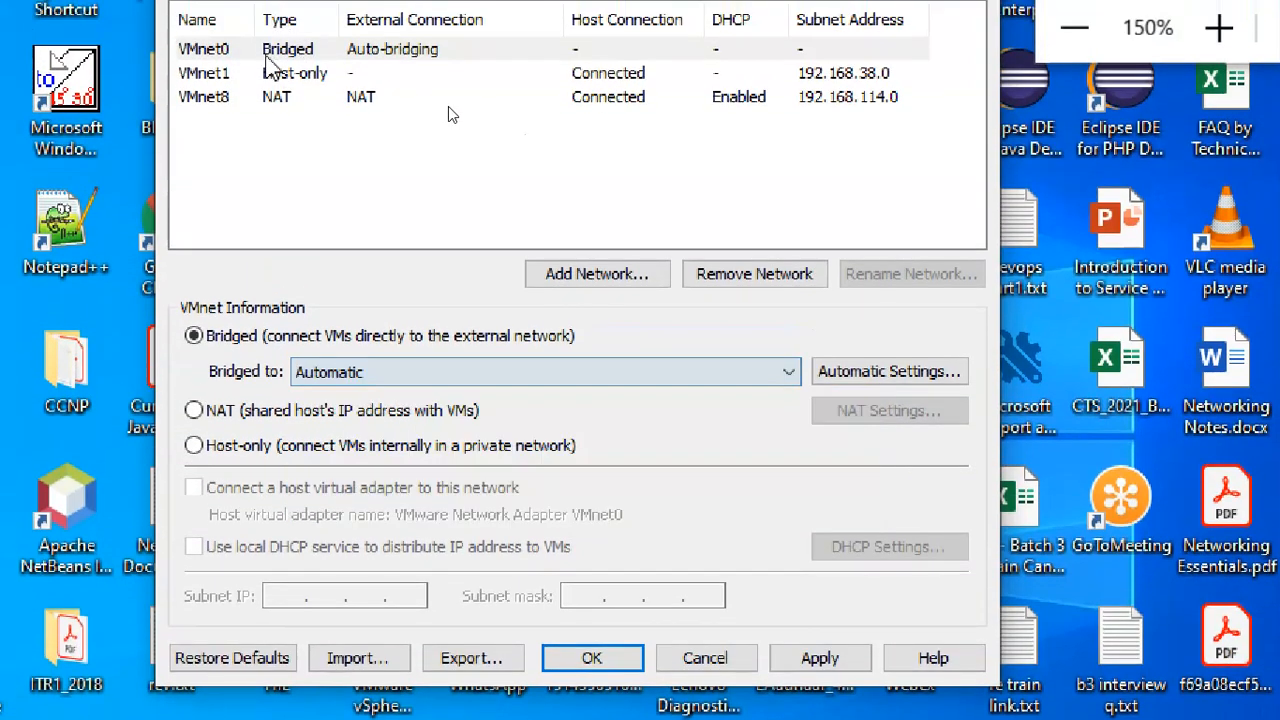
left_click(340, 379)
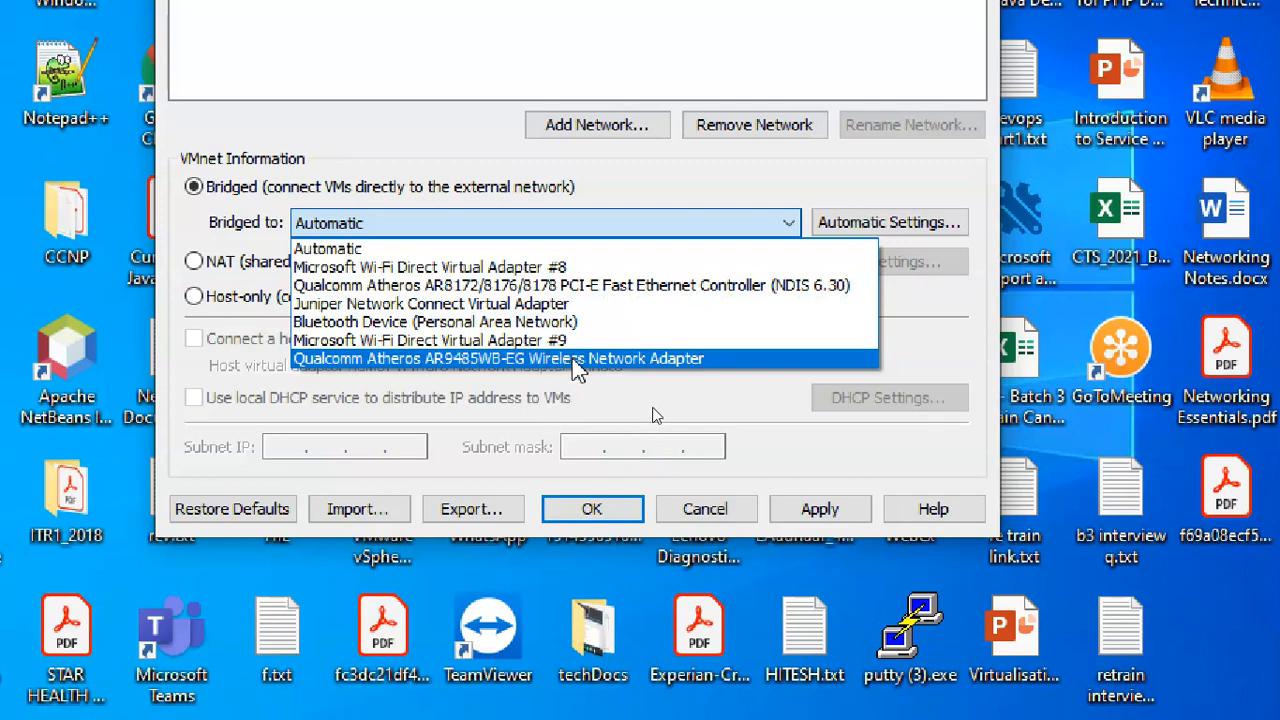
left_click(681, 359)
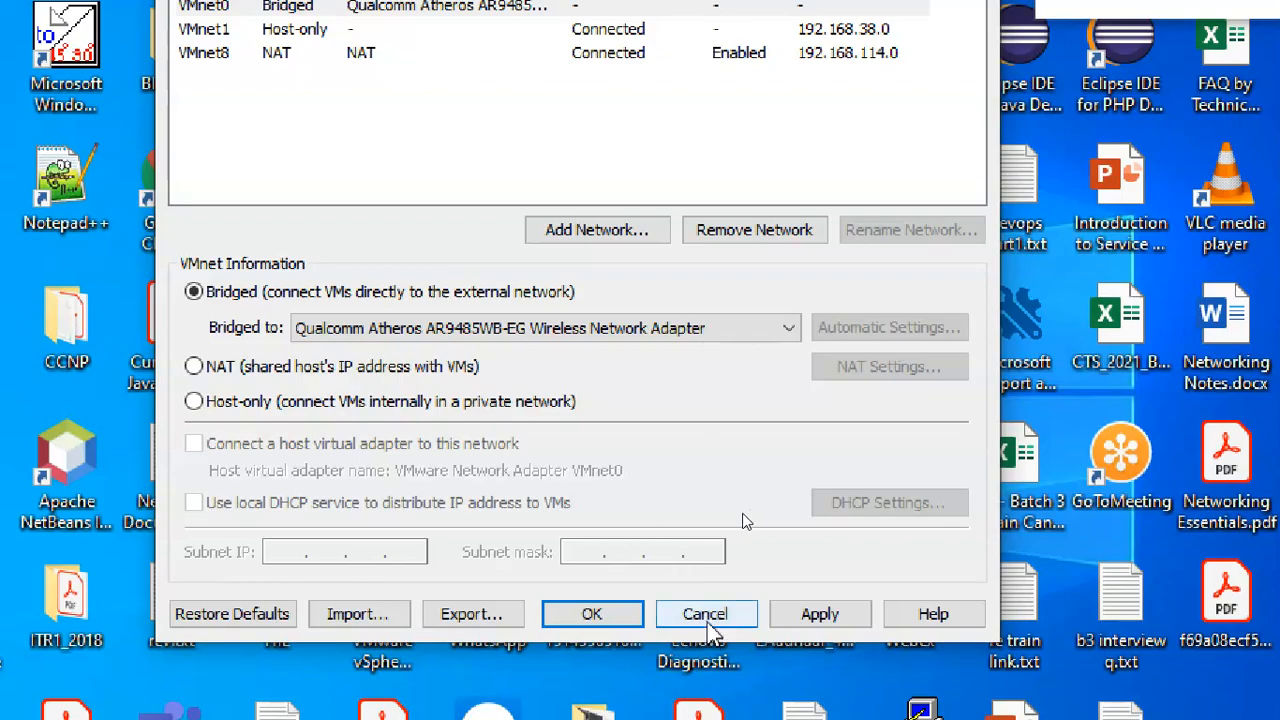
left_click(708, 618)
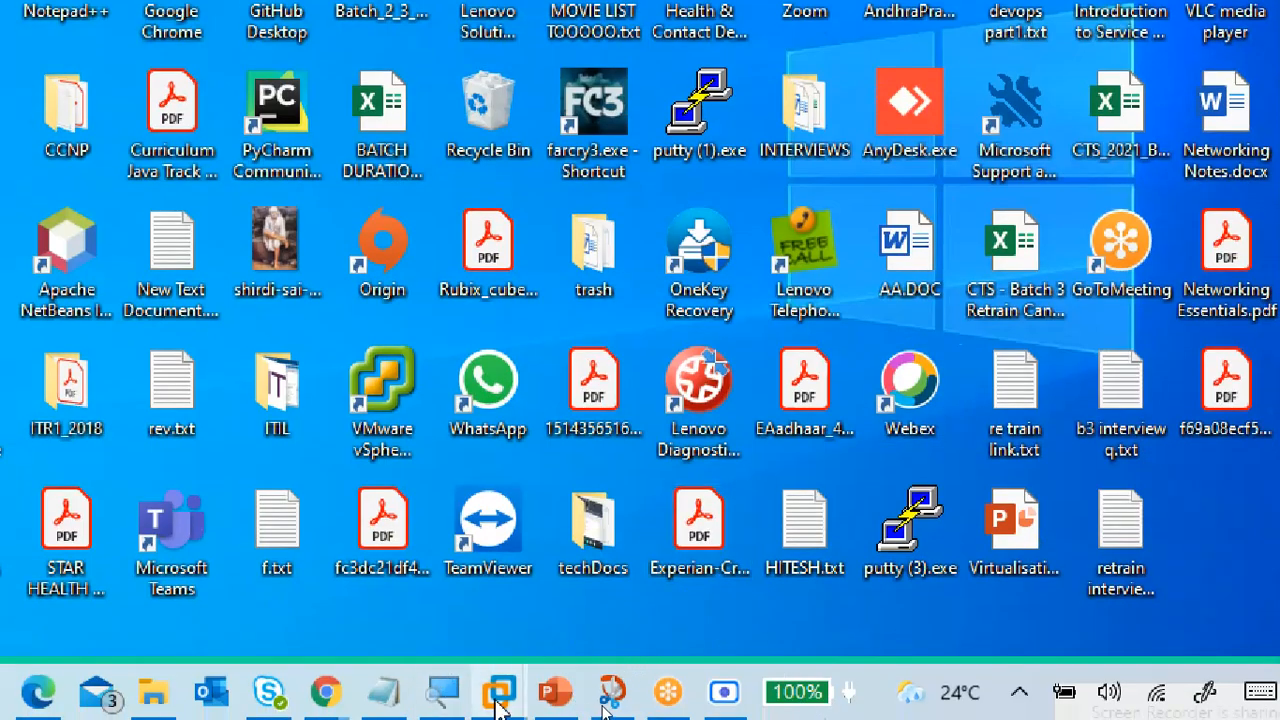
Switch back to the CTS5-WIN-C1 window in VMware Workstation, set Magnifier to 100% and move its window upward
mouse_move(499, 690)
left_click(600, 520)
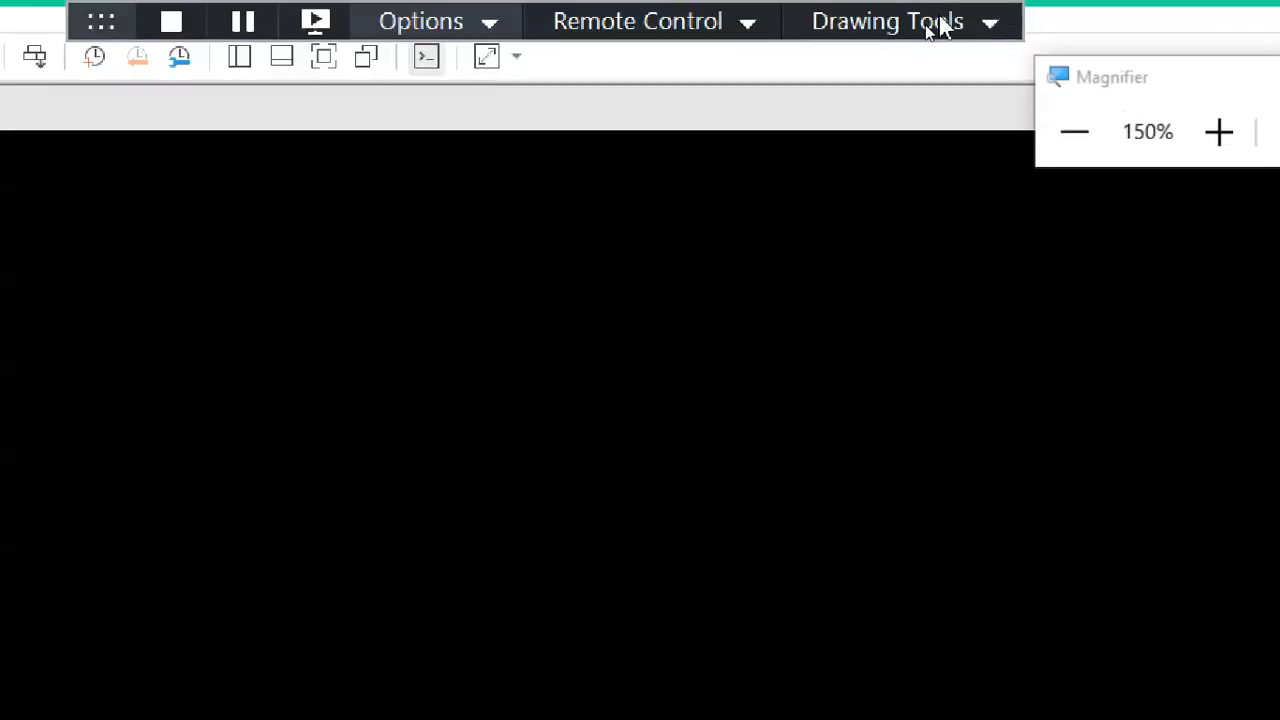
left_click(1082, 118)
left_click_drag(1043, 74, 1051, 15)
Wake the CTS5-WIN-C1 virtual machine's lock screen and sign in to Windows with the account password
left_click(830, 260)
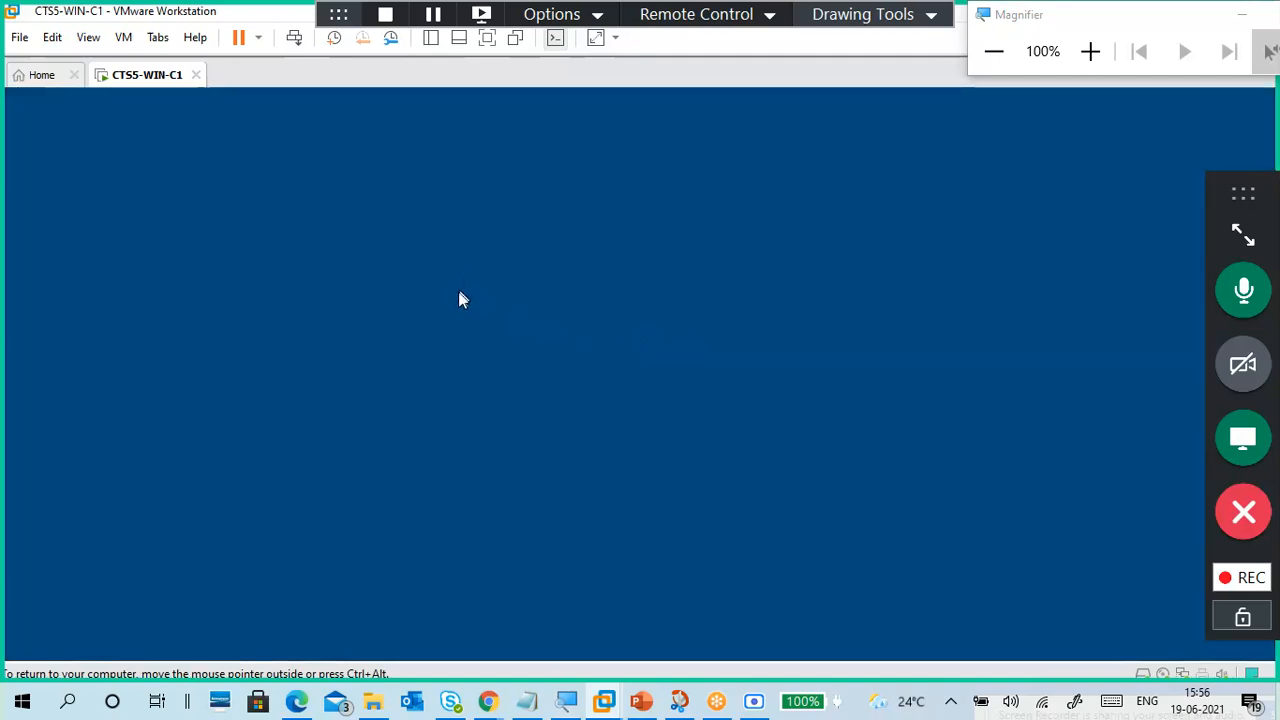
left_click(546, 535)
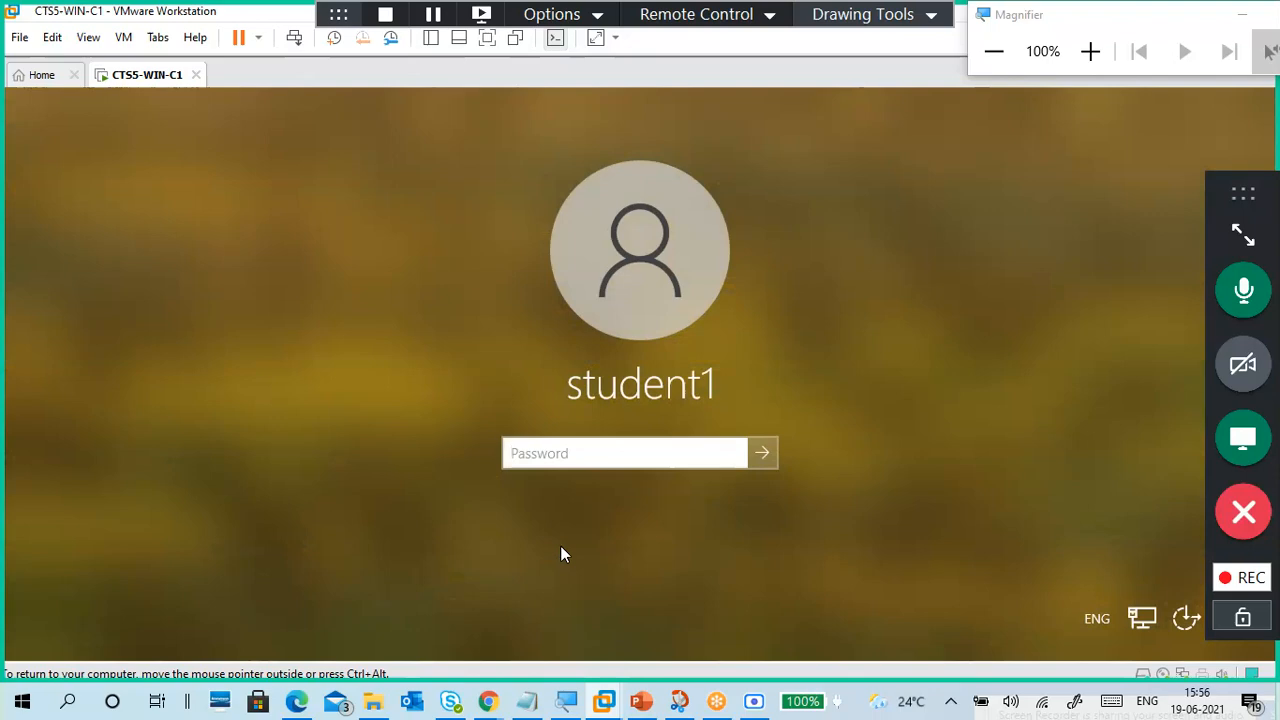
type("•••••••••")
key("Return")
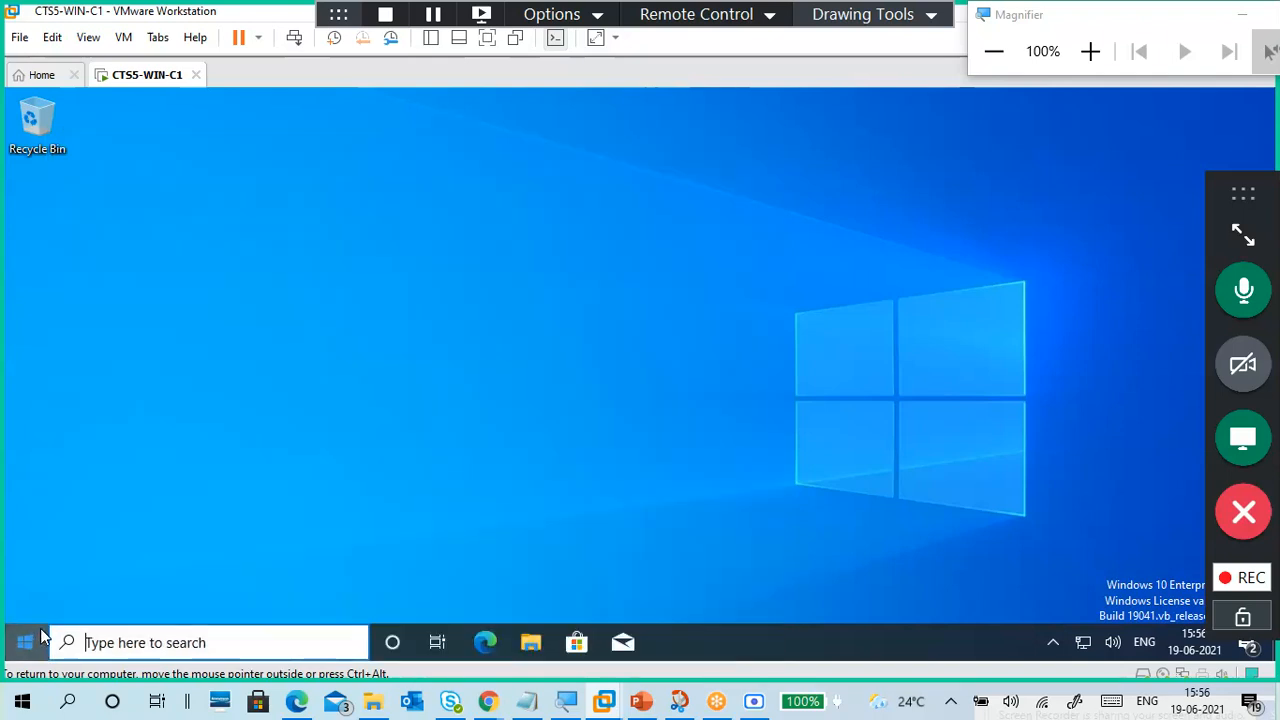
Open Windows Settings inside the virtual machine and go to the System category
left_click(28, 643)
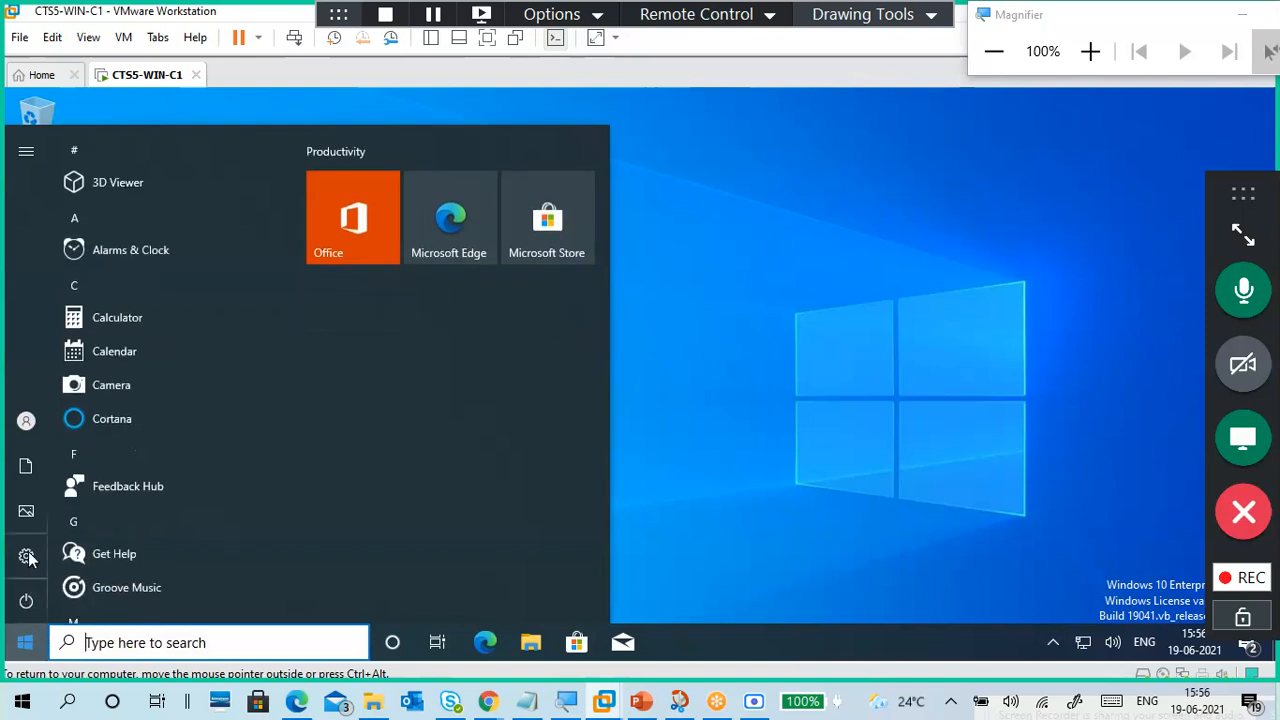
mouse_move(28, 558)
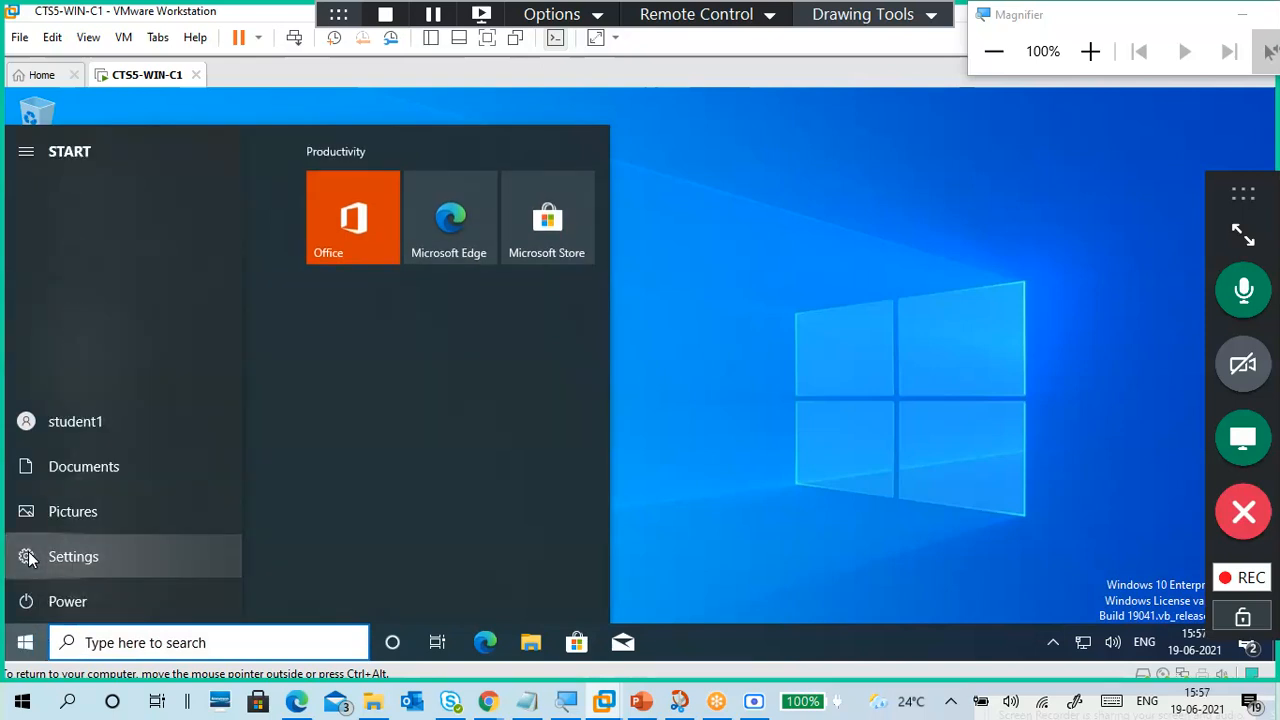
left_click(28, 556)
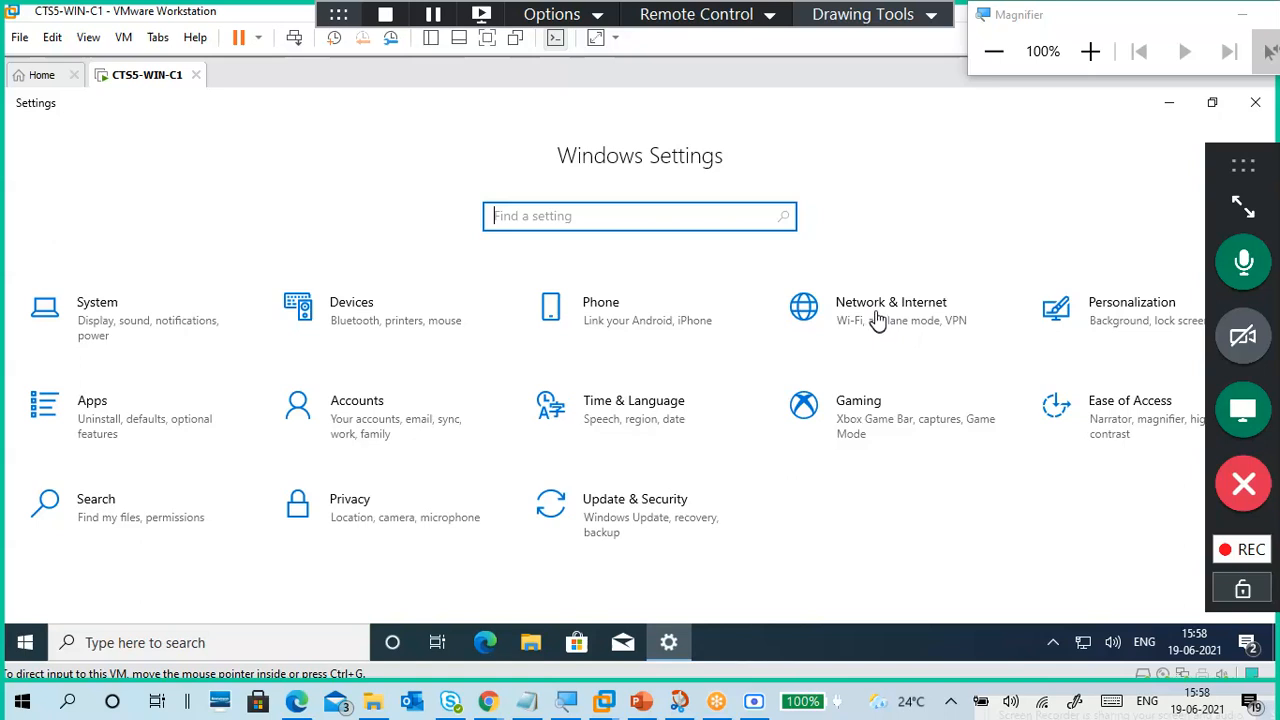
left_click(107, 316)
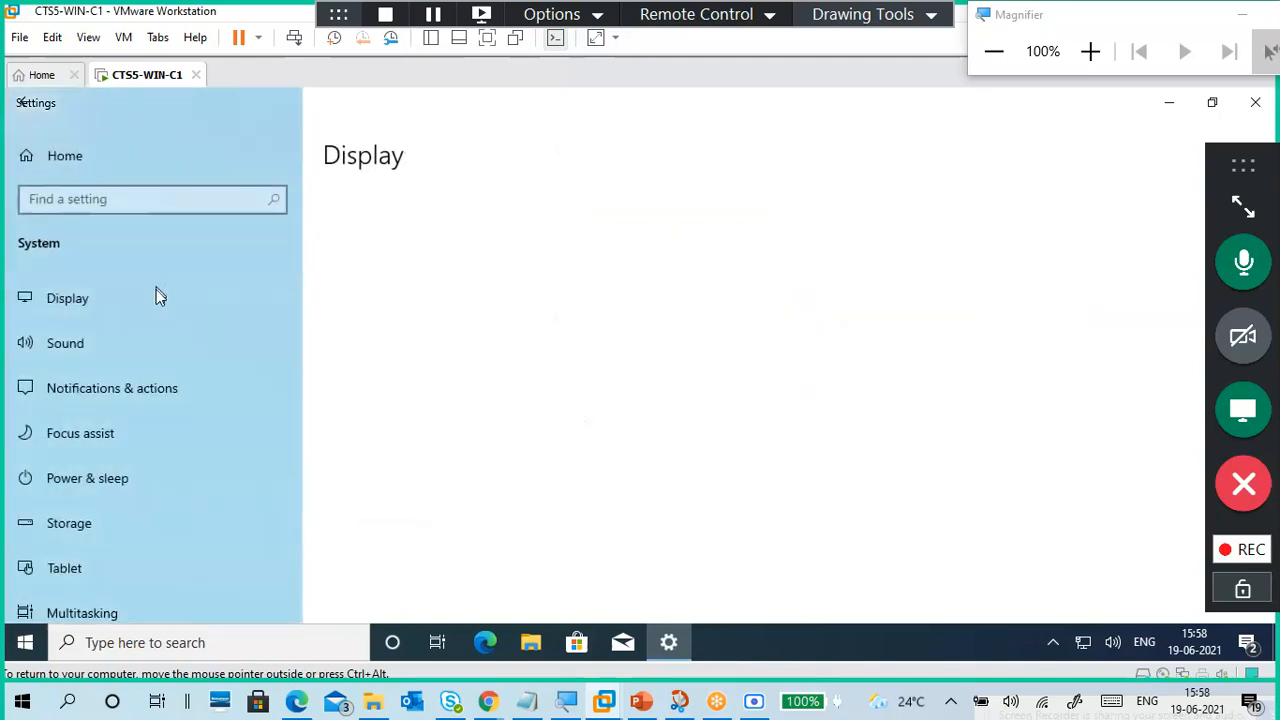
Look through the list of System pages and review the Display settings, including colour, scale, resolution and multiple displays
scroll(157, 466, "down", 5)
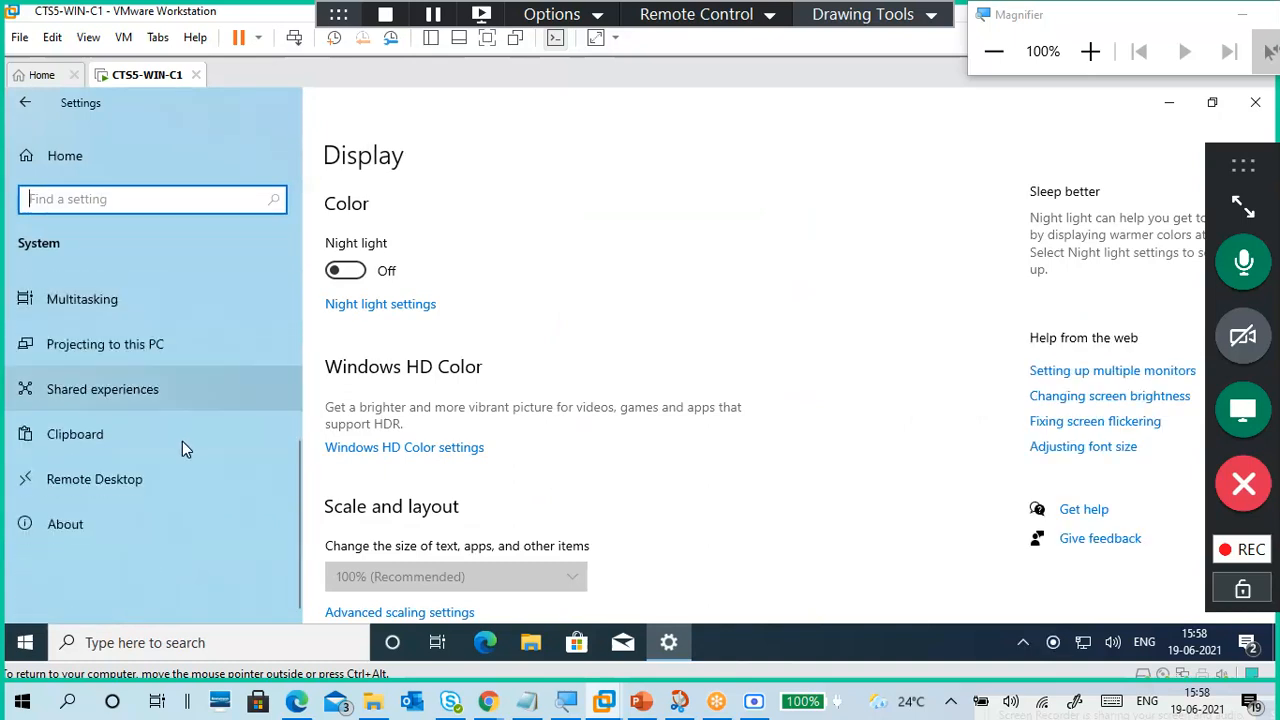
scroll(182, 441, "up", 1)
scroll(182, 441, "up", 4)
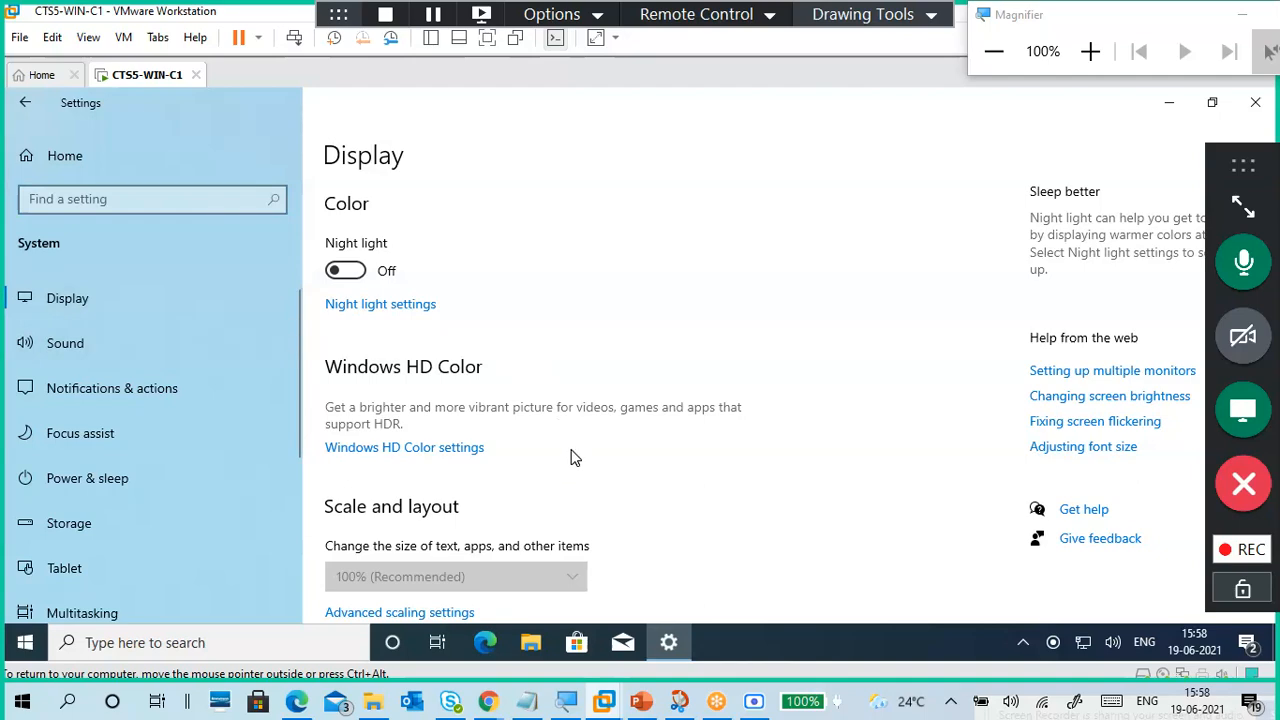
scroll(573, 459, "down", 1)
scroll(573, 459, "down", 3)
scroll(573, 462, "up", 1)
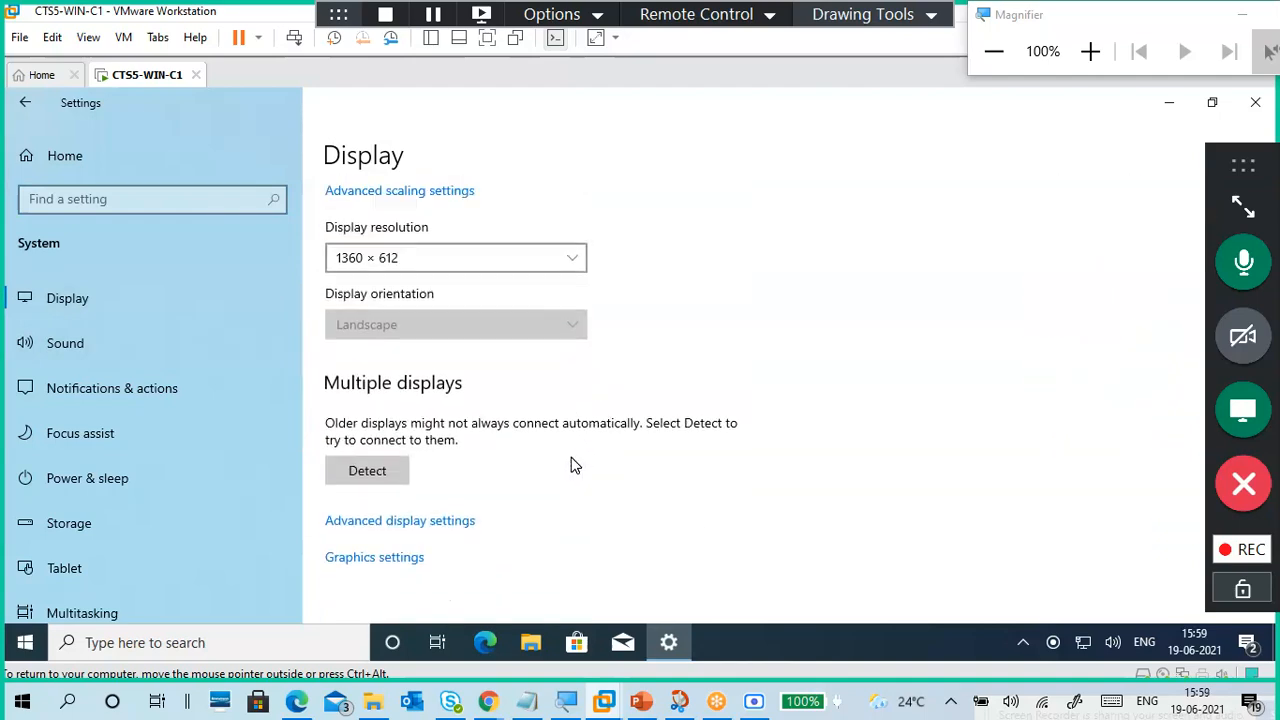
scroll(572, 460, "up", 5)
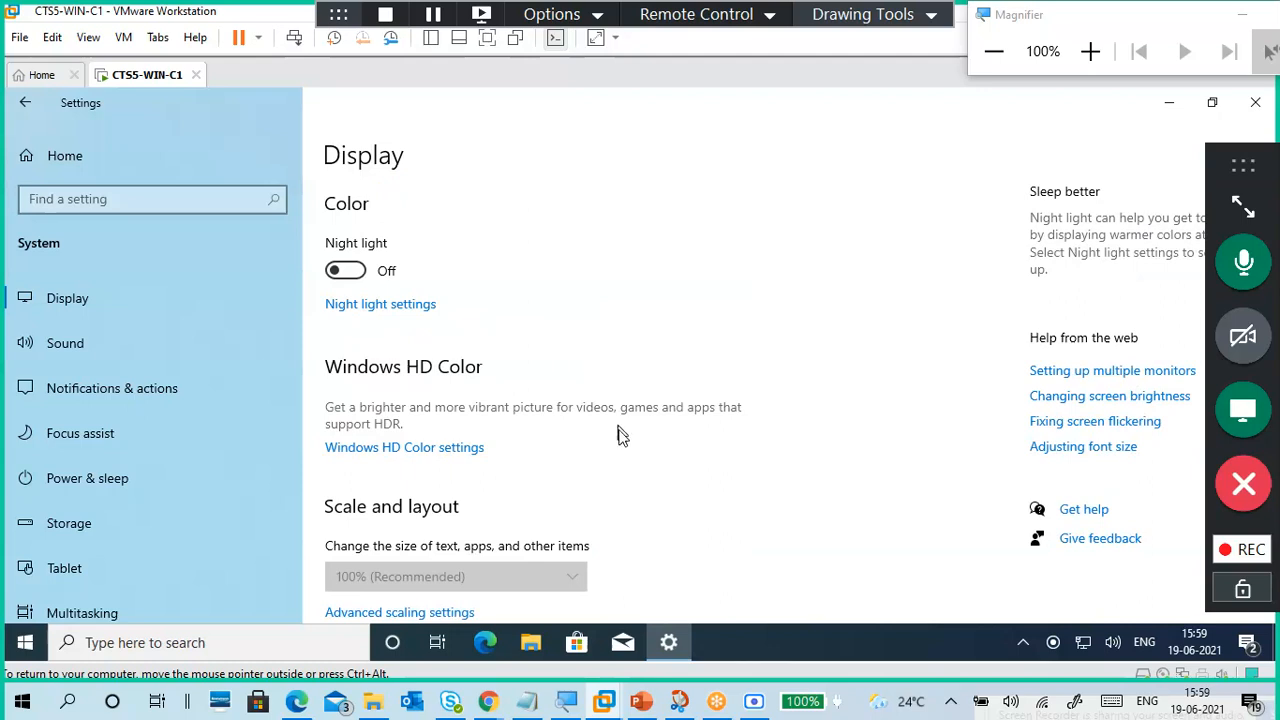
scroll(626, 448, "down", 5)
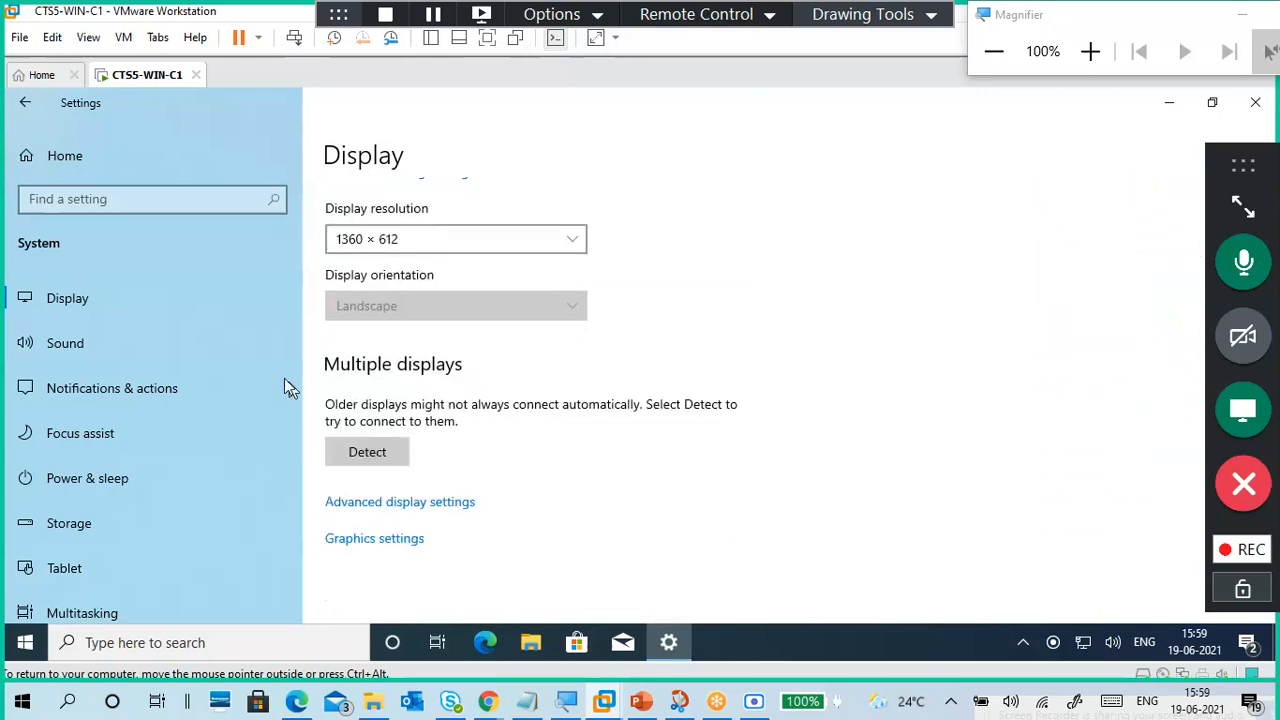
Review the Sound output and input settings and the Notifications & actions settings in the System category
left_click(210, 356)
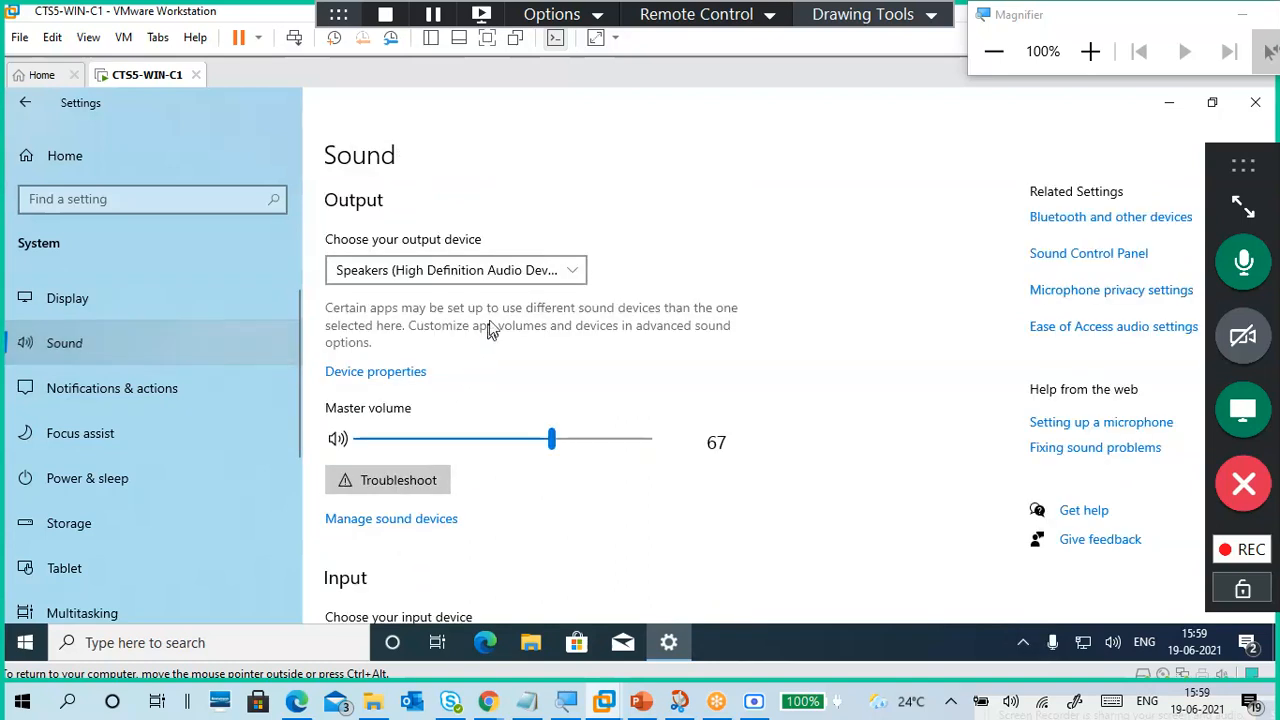
scroll(523, 457, "down", 3)
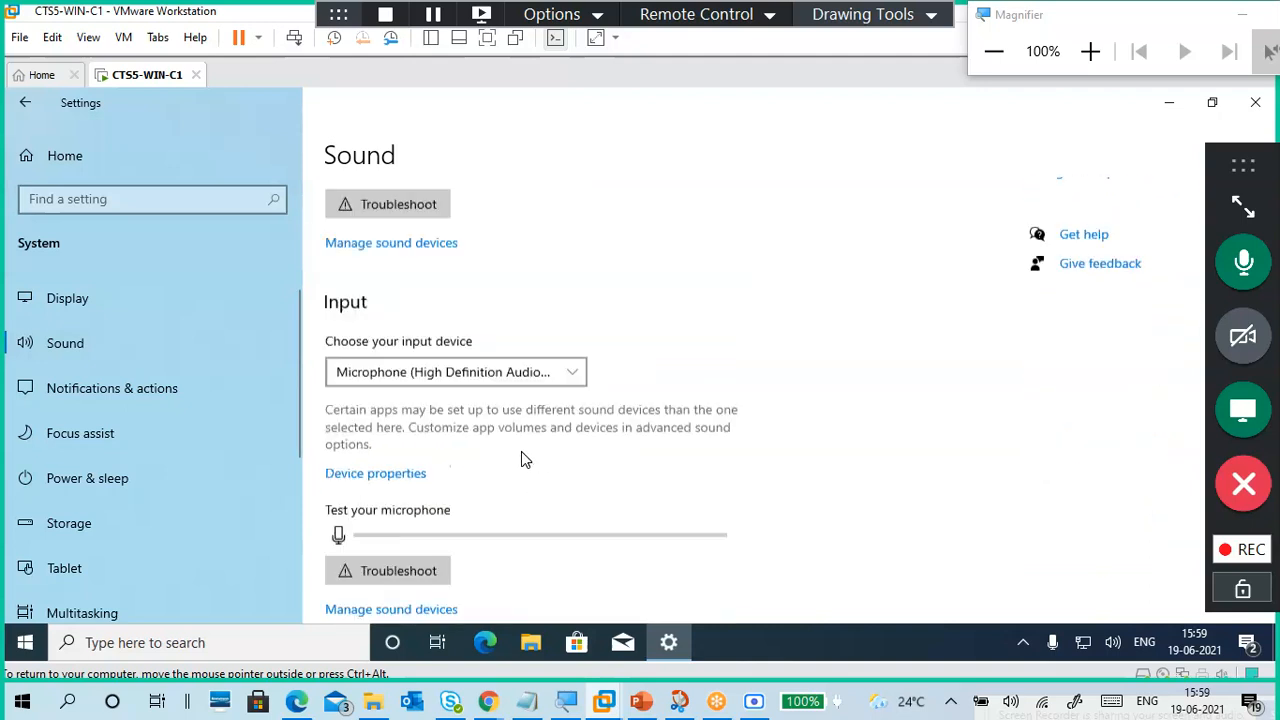
scroll(521, 452, "down", 1)
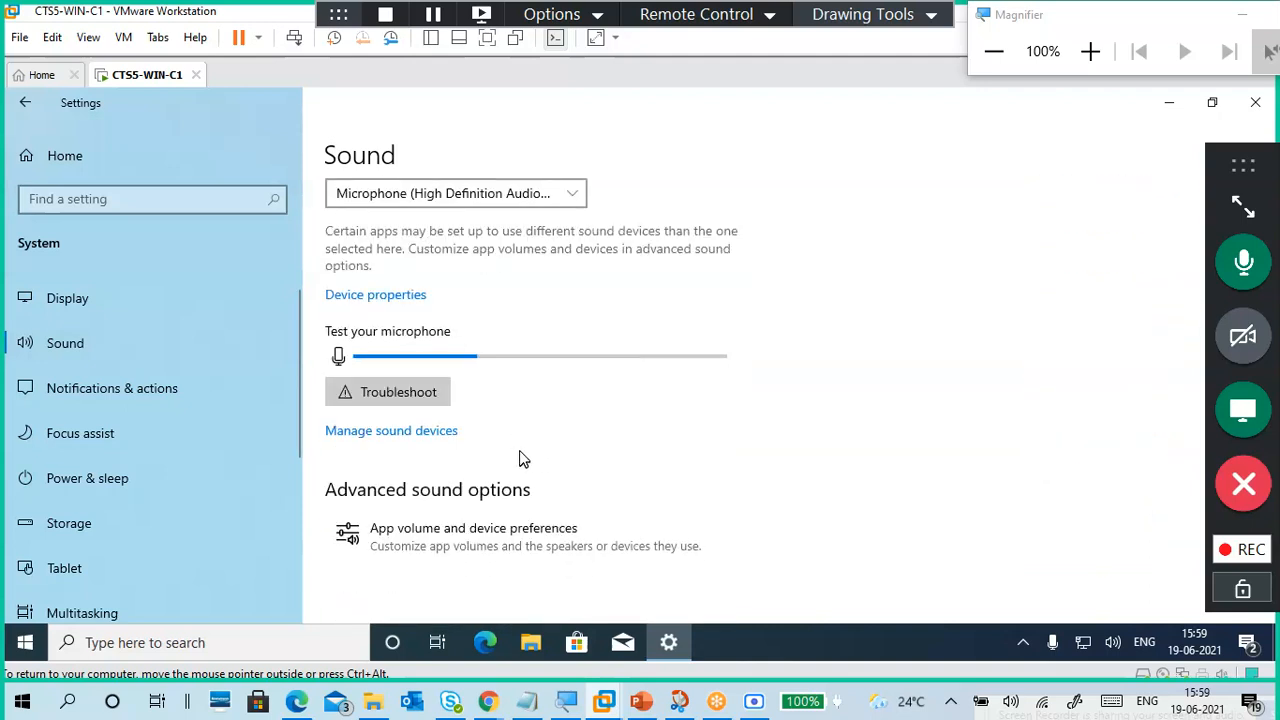
left_click(145, 392)
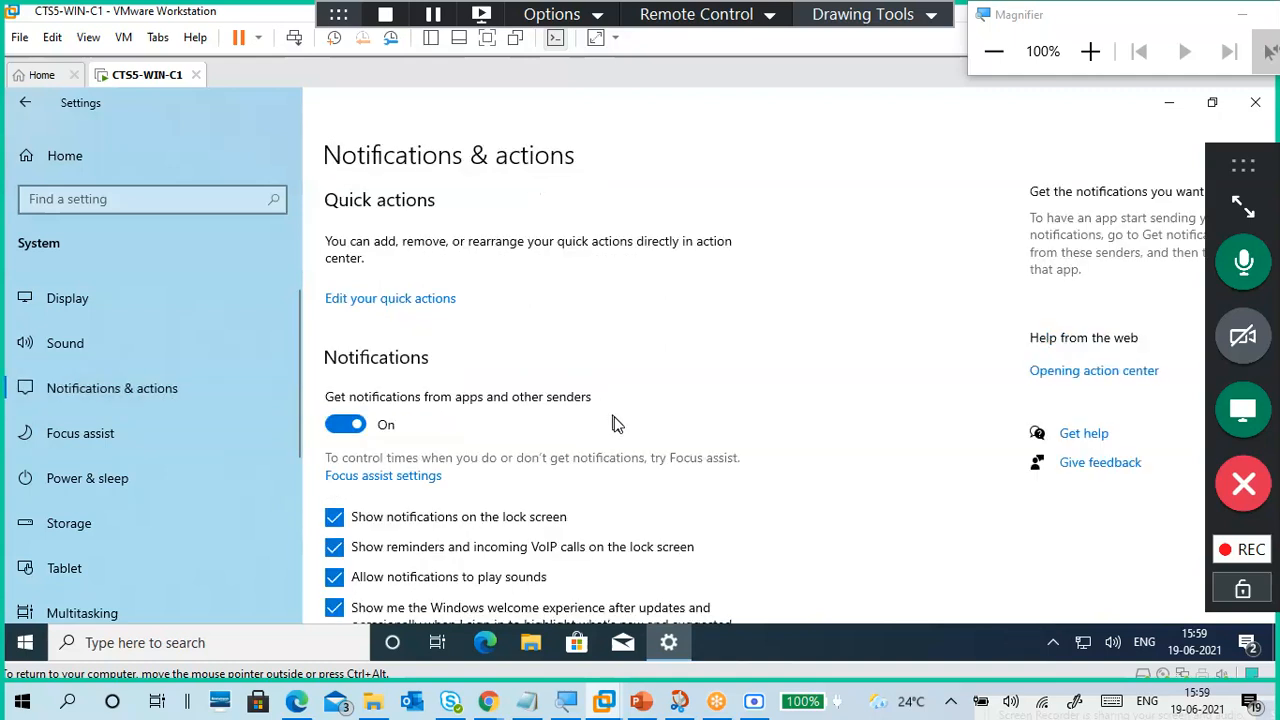
scroll(613, 420, "down", 2)
scroll(614, 418, "down", 2)
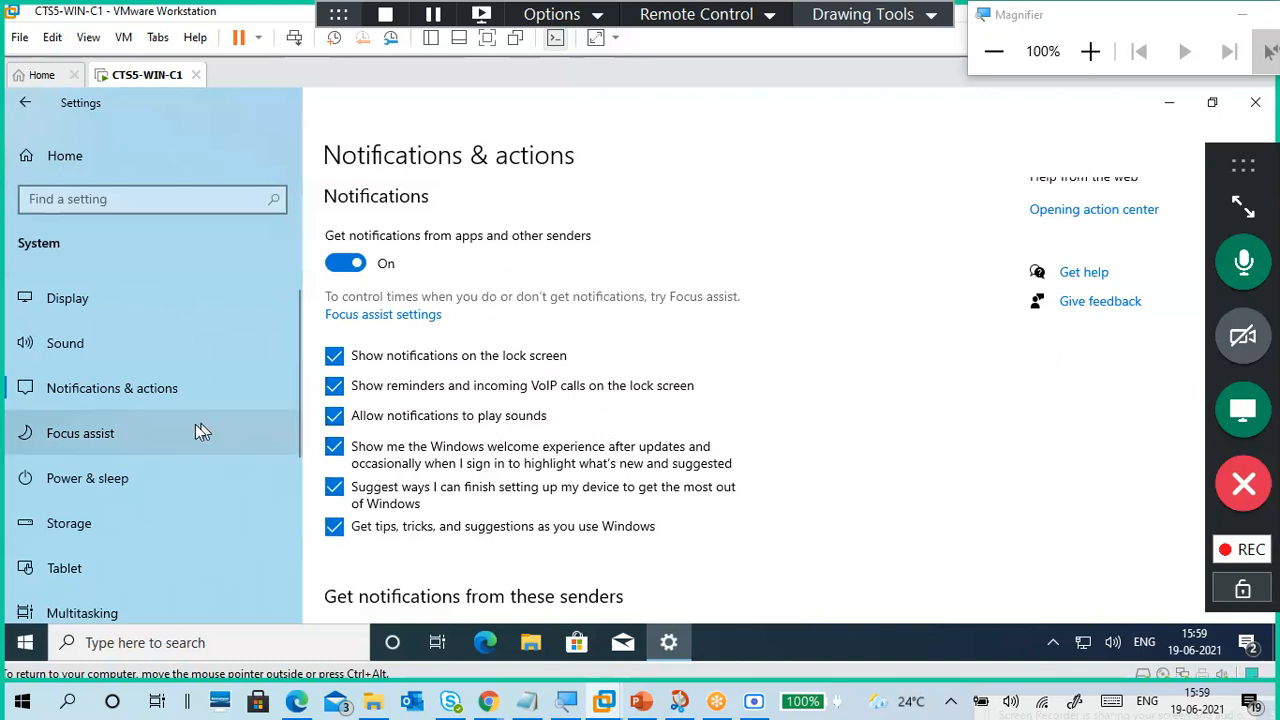
Review the Focus assist options with their automatic rules, and open the Power & sleep settings
left_click(166, 431)
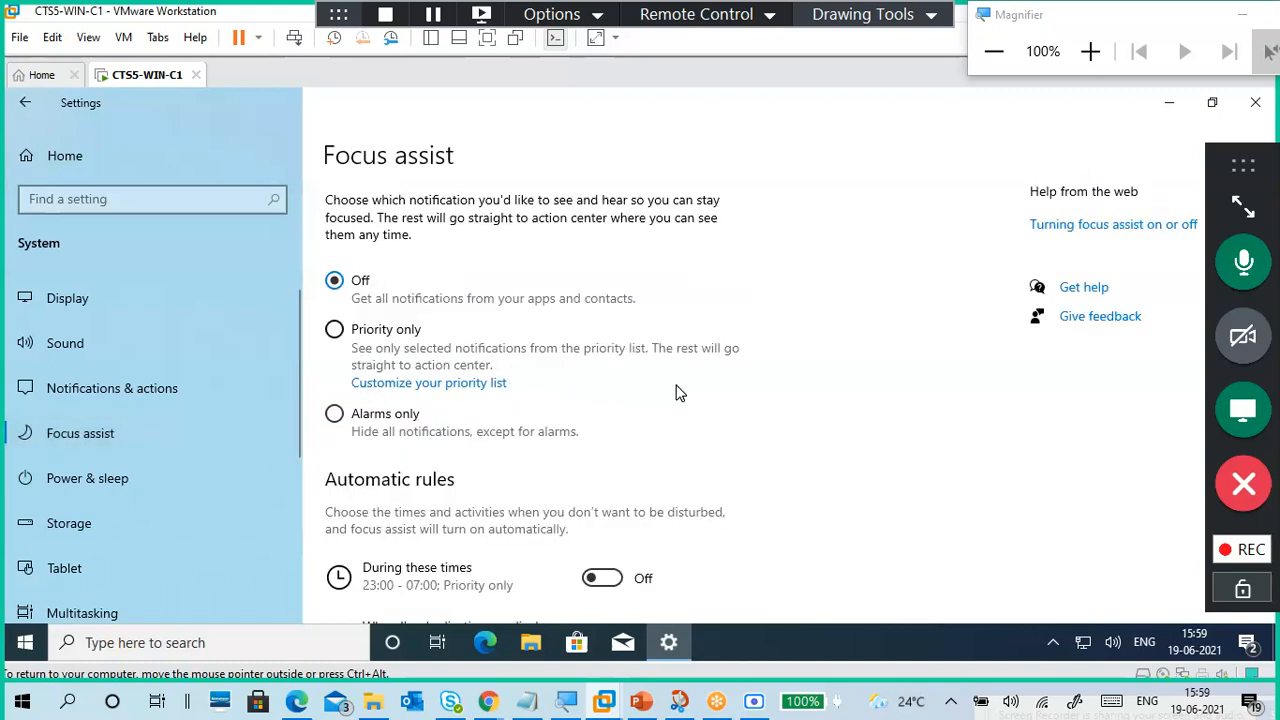
scroll(675, 392, "down", 1)
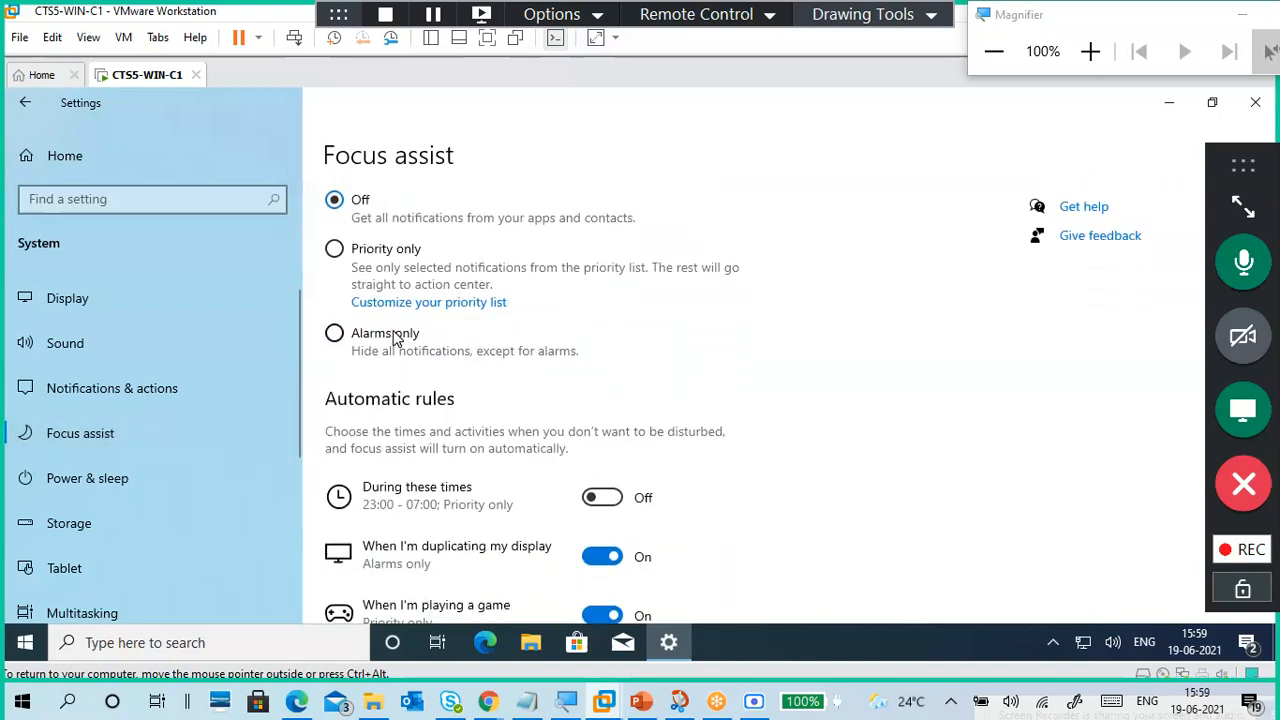
scroll(680, 362, "down", 2)
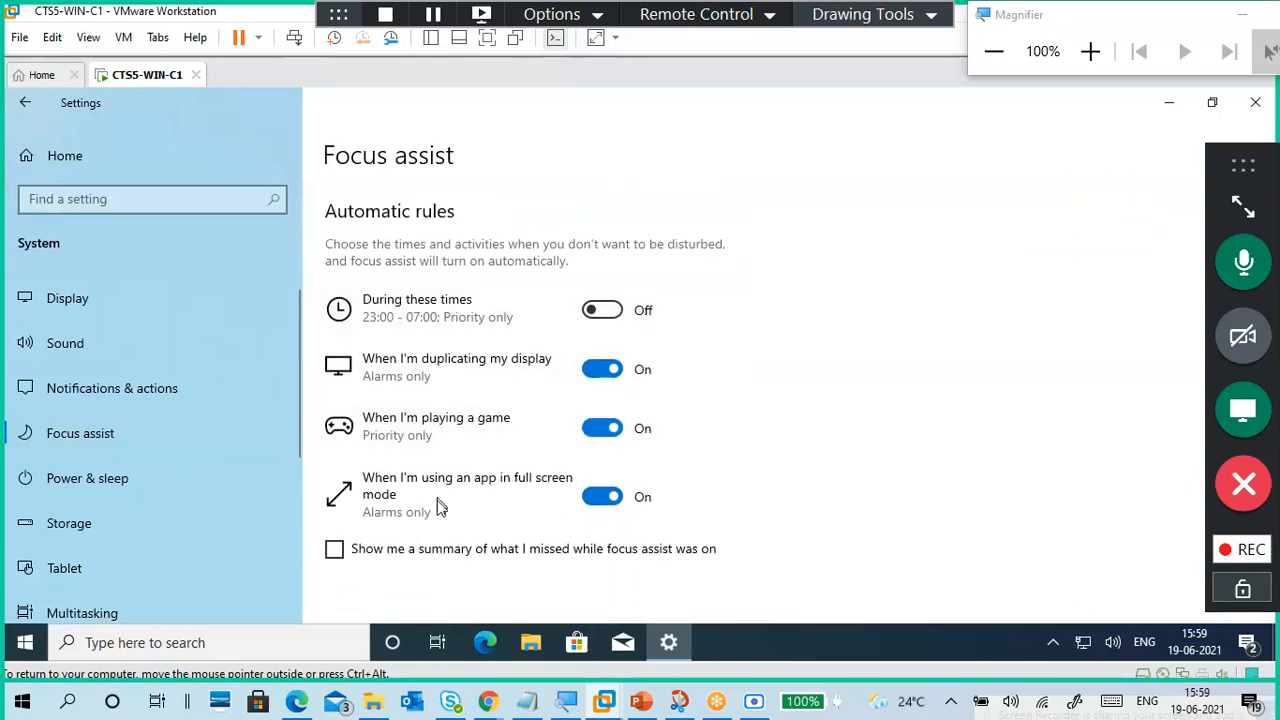
left_click(81, 477)
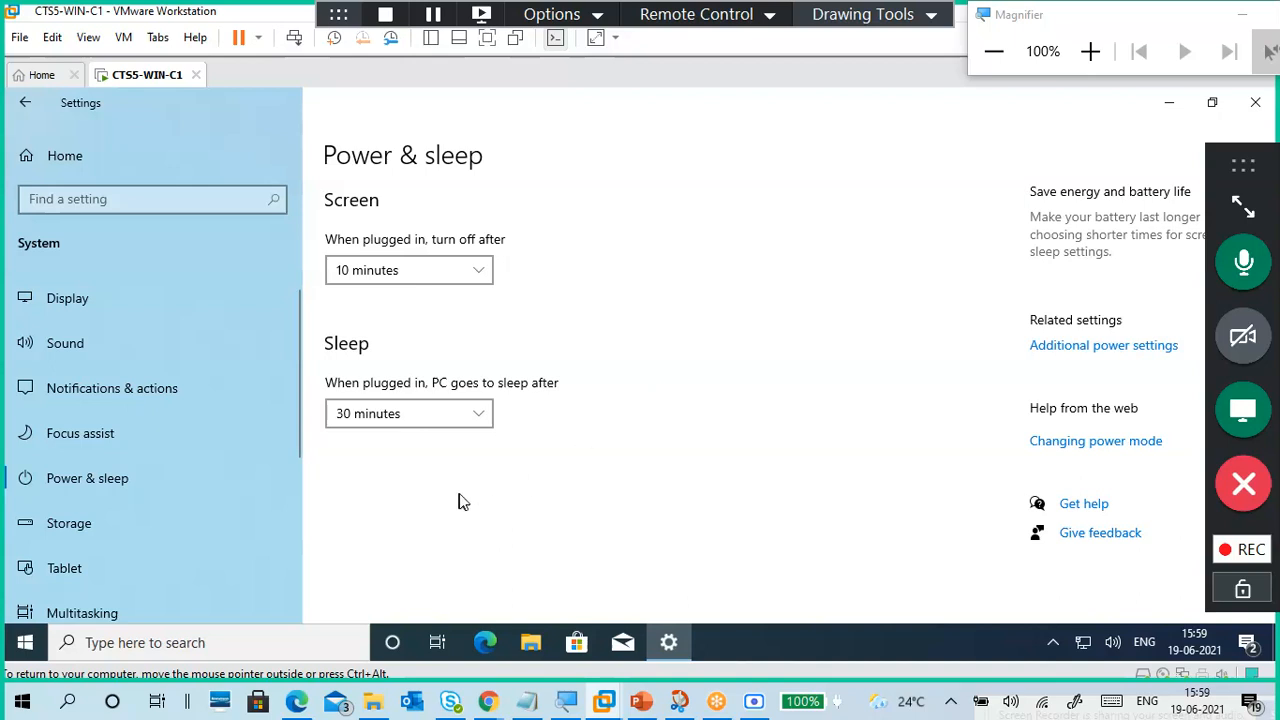
Review the Storage page down to More storage settings, and open the Tablet settings
scroll(214, 471, "down", 2)
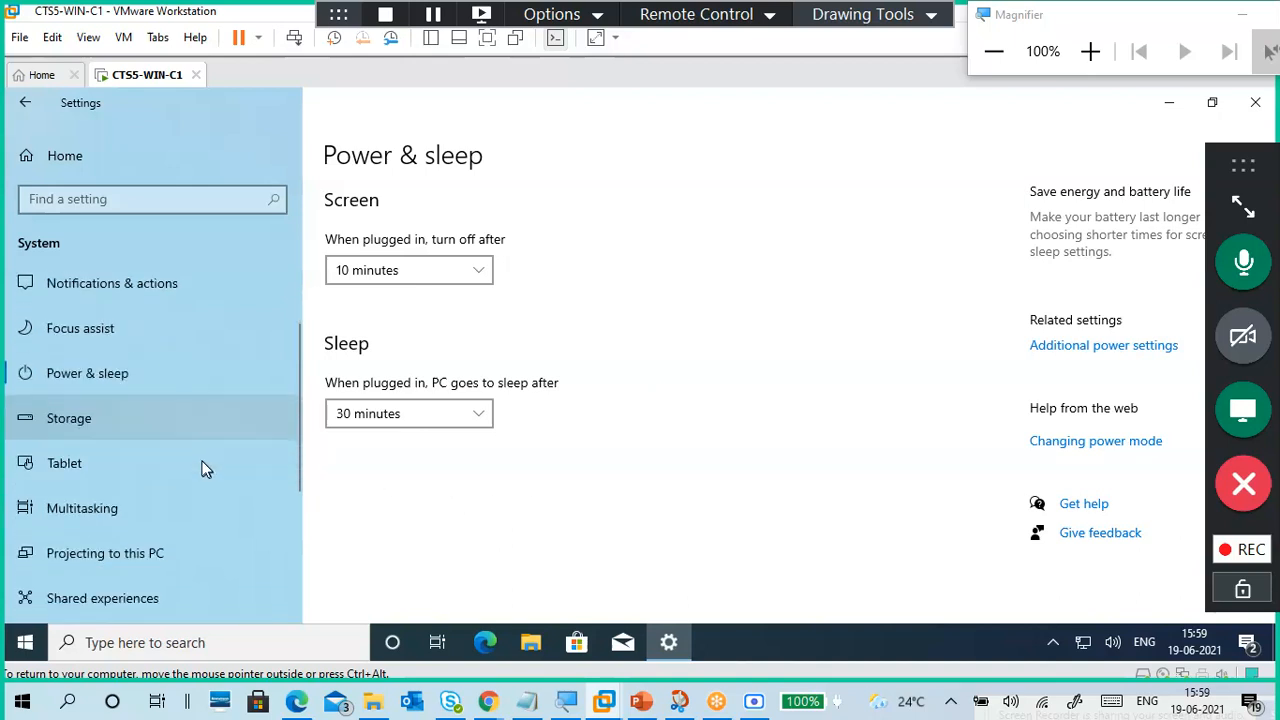
left_click(191, 429)
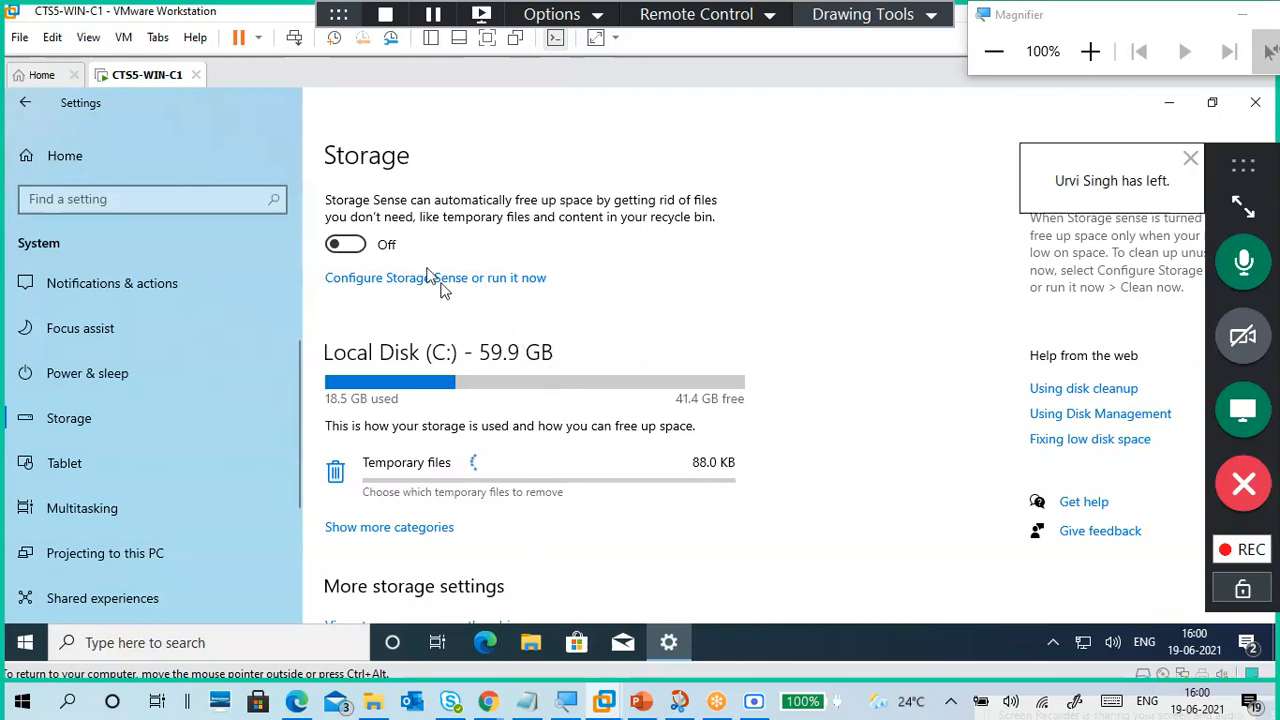
scroll(551, 480, "down", 5)
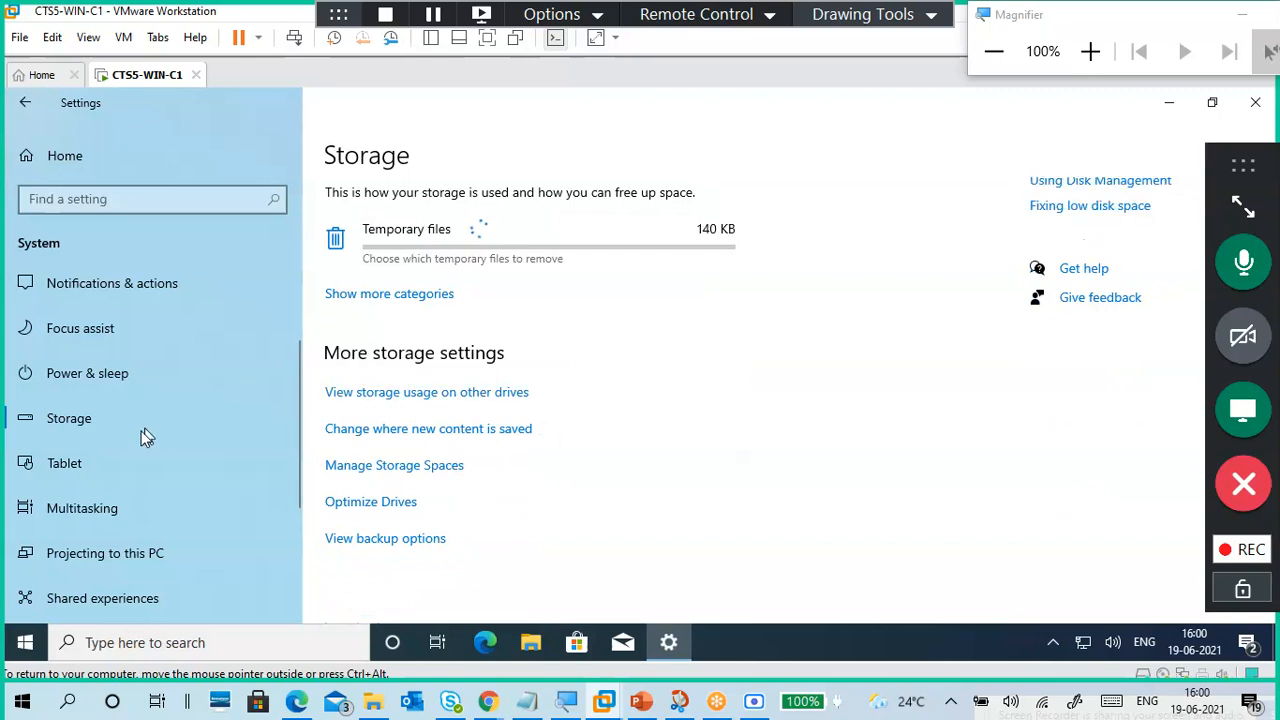
left_click(100, 463)
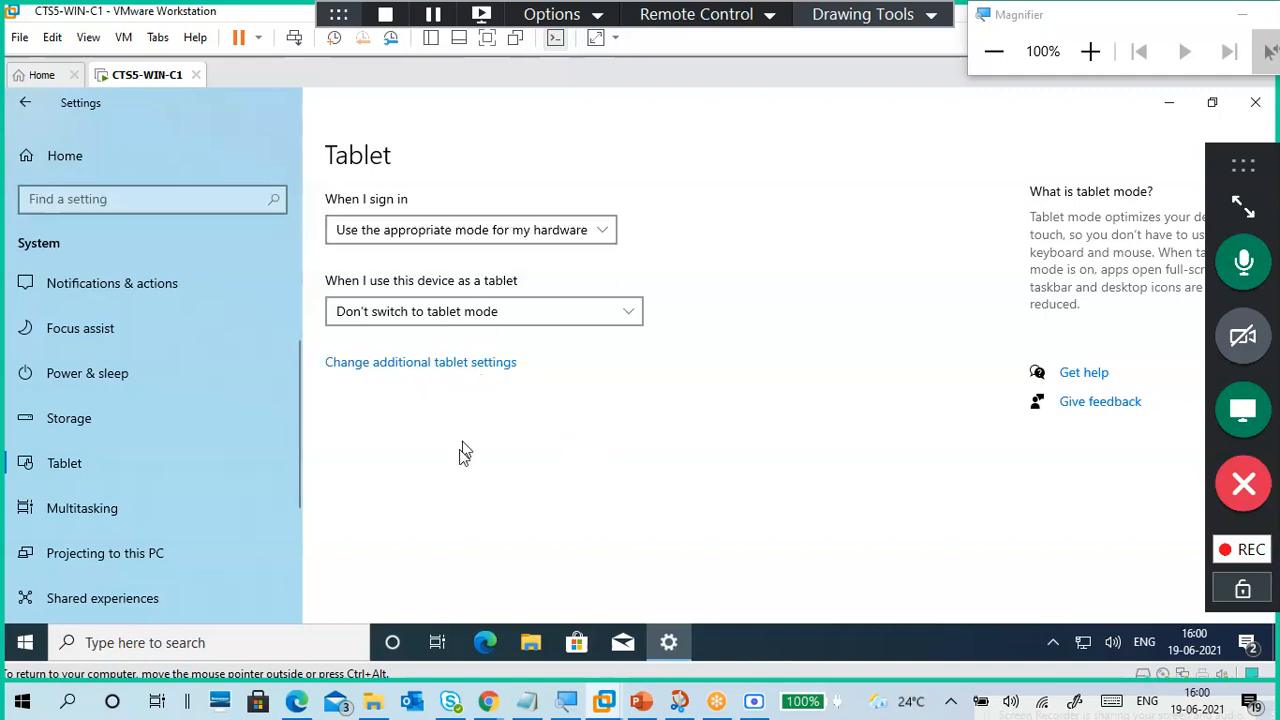
Review the Multitasking page's snap windows, Timeline, Alt + Tab and Virtual desktops settings
left_click(147, 504)
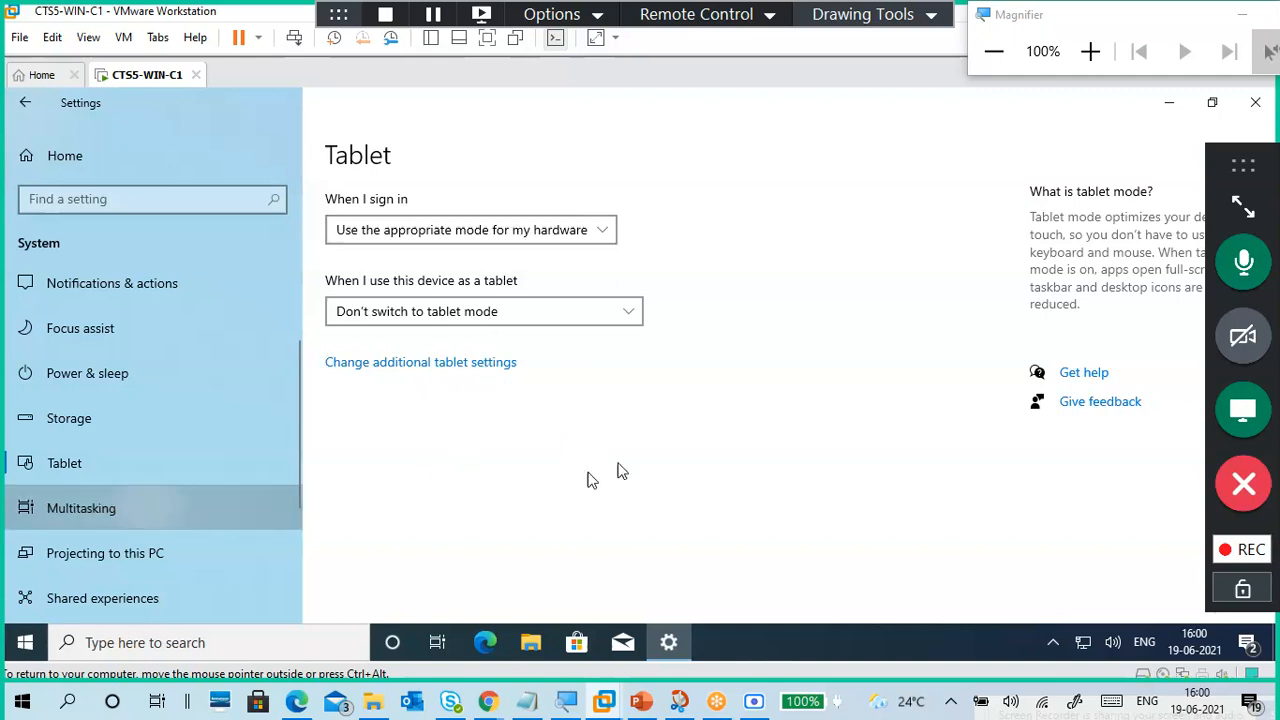
scroll(700, 440, "down", 3)
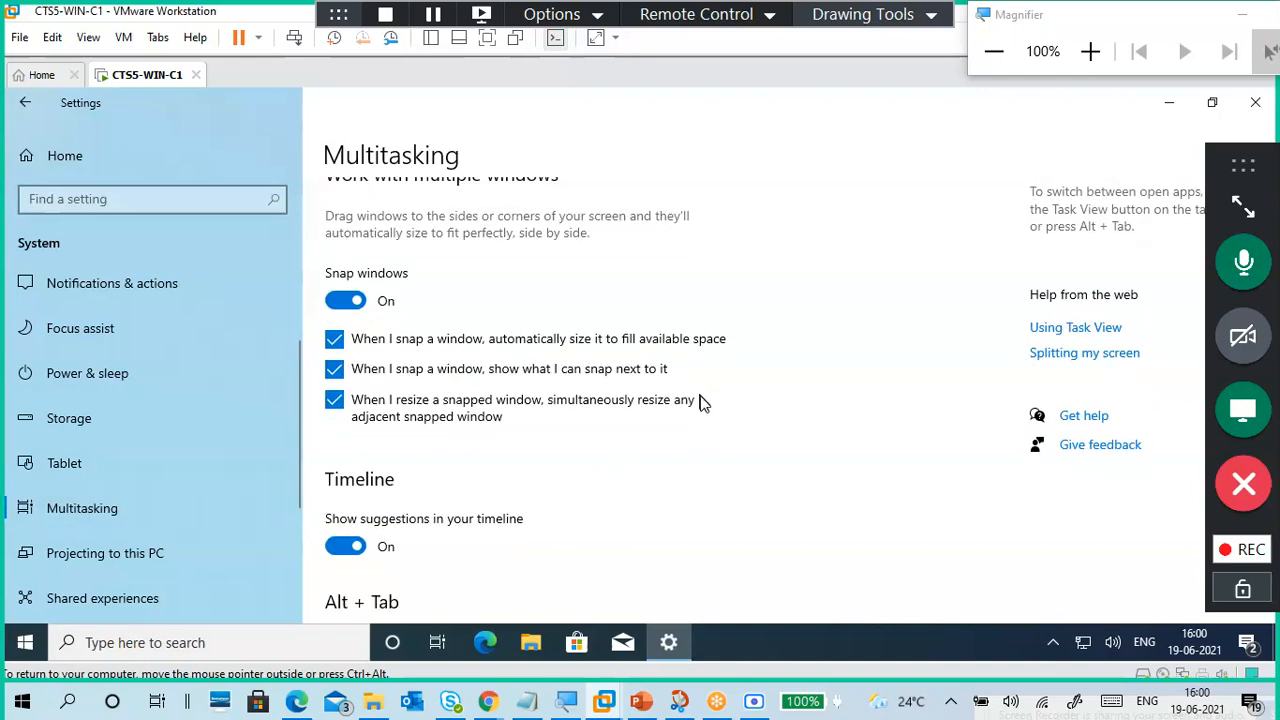
scroll(700, 445, "down", 2)
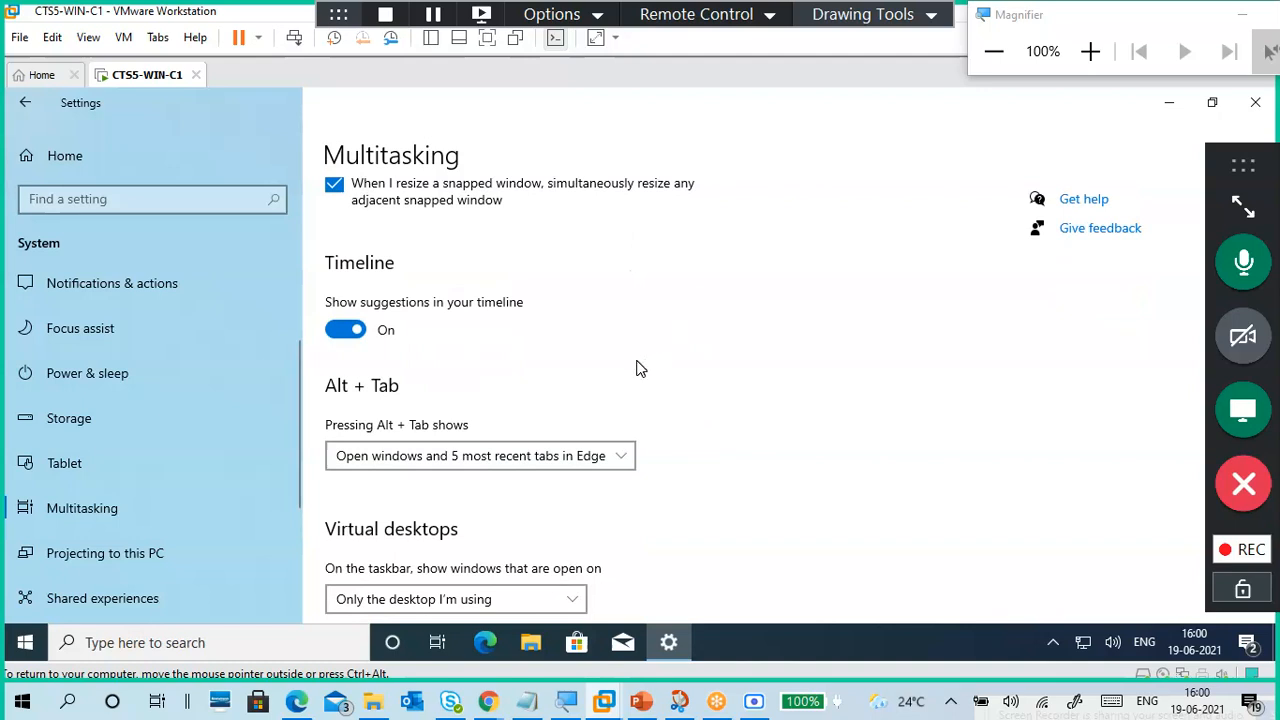
scroll(640, 368, "up", 5)
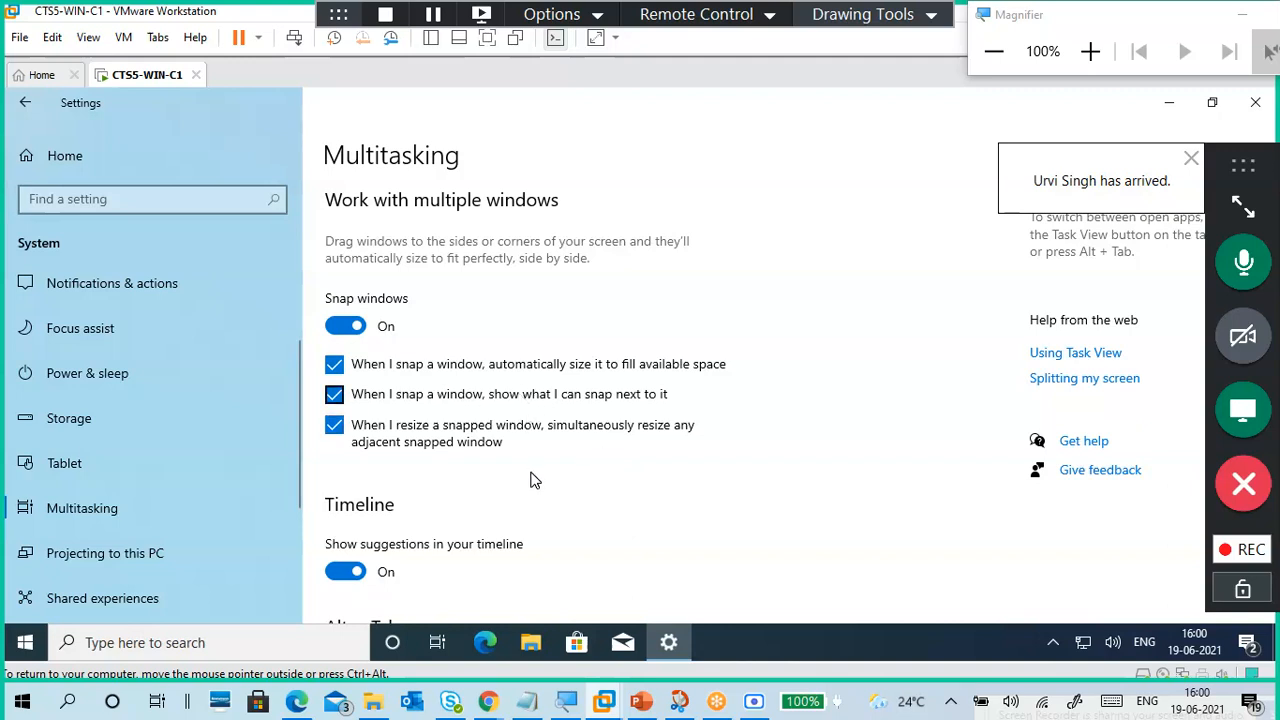
scroll(575, 506, "down", 4)
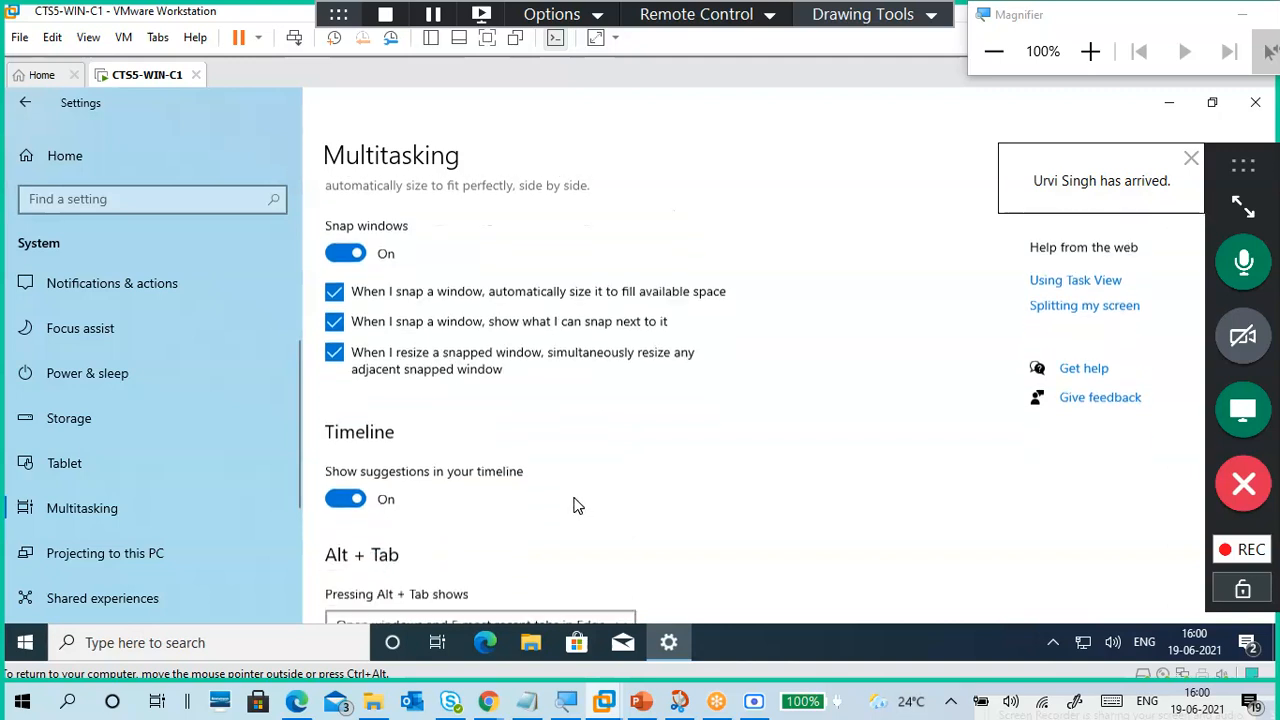
scroll(575, 508, "down", 5)
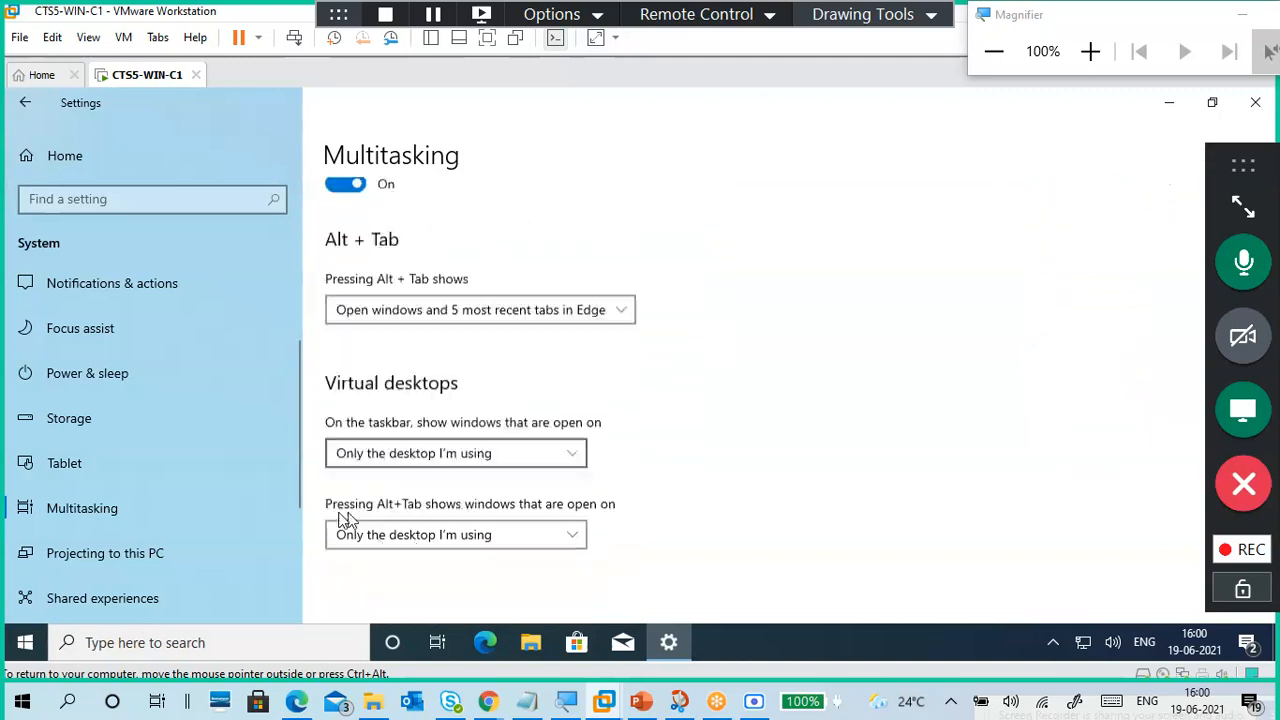
Review the Projecting to this PC options and the Nearby sharing settings under Shared experiences
left_click(116, 556)
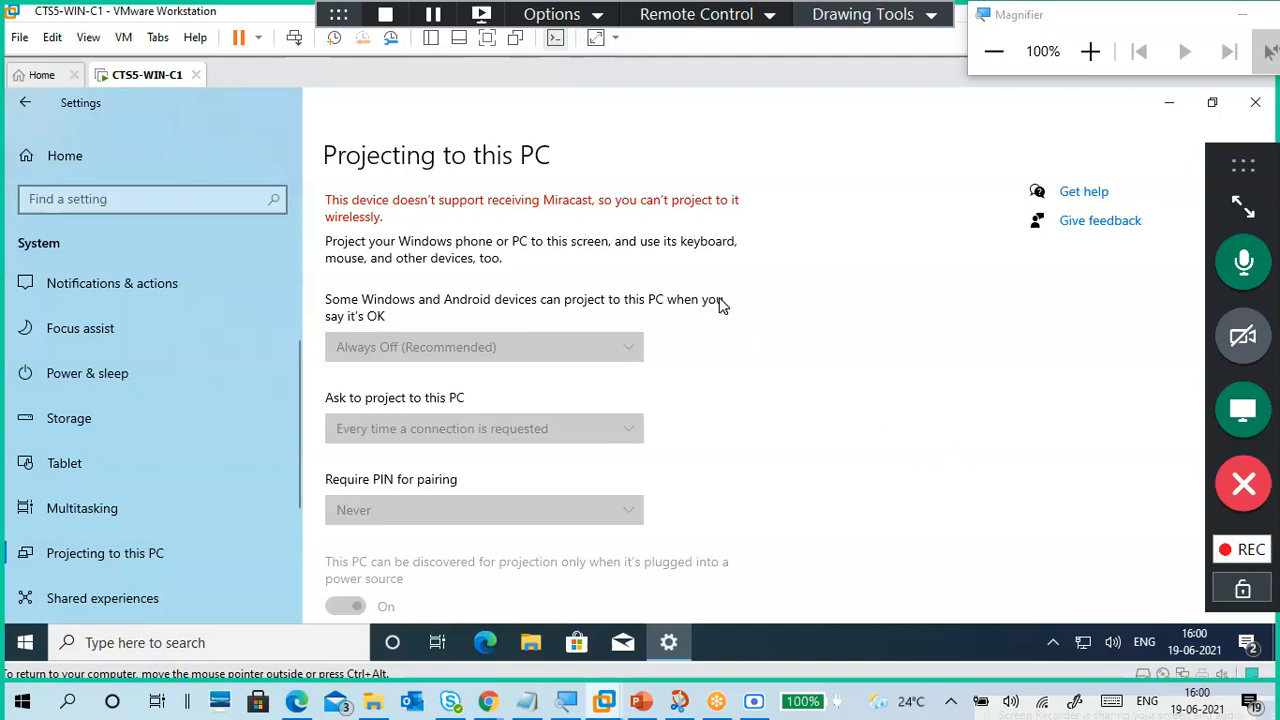
scroll(722, 299, "down", 2)
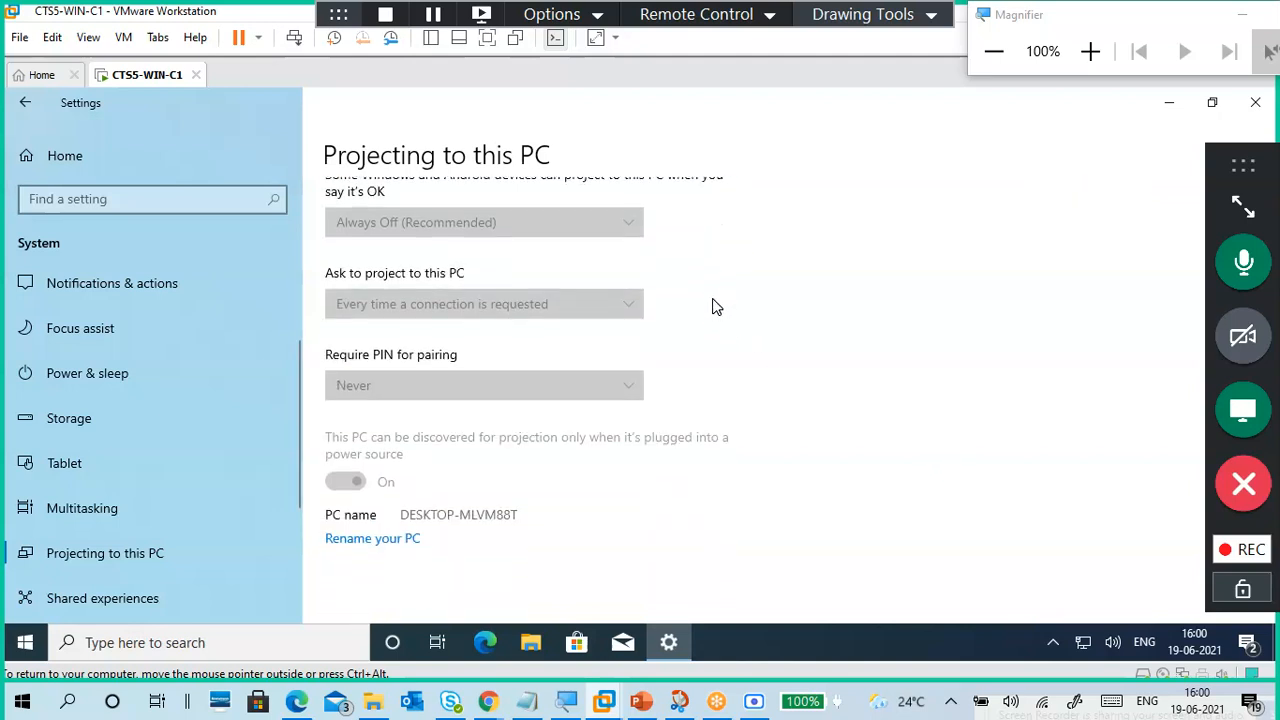
left_click(178, 596)
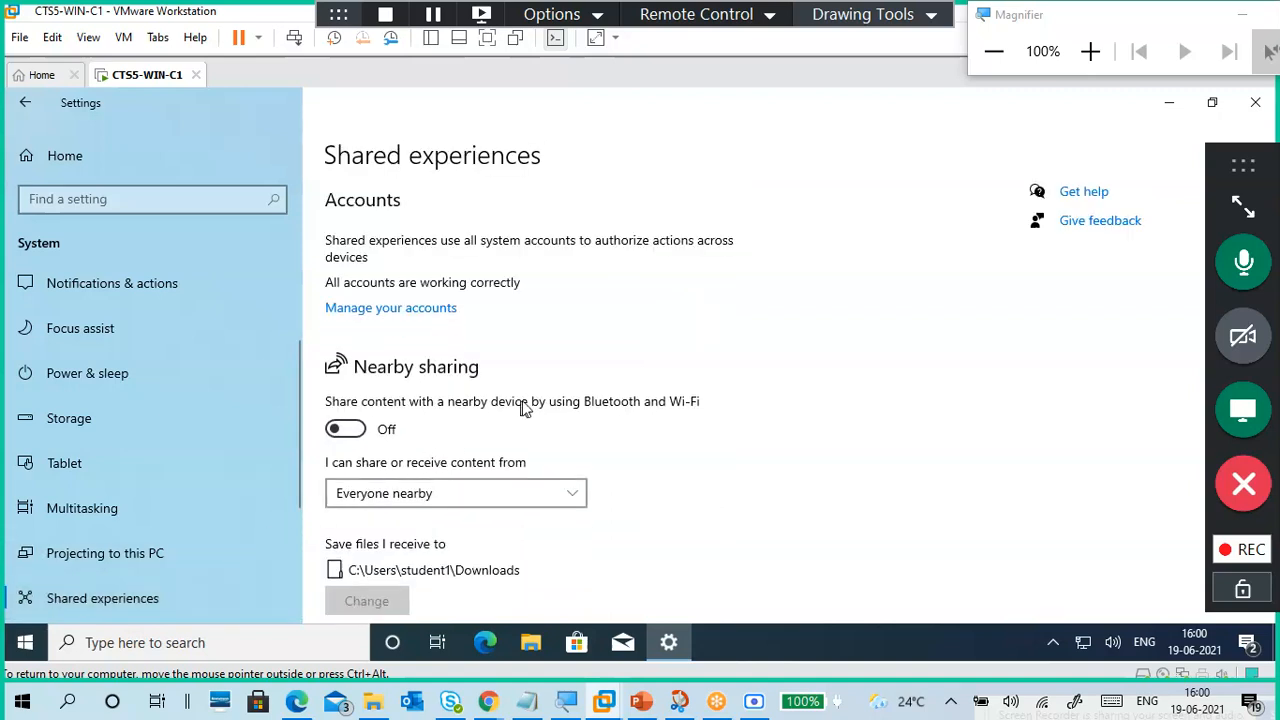
scroll(527, 408, "down", 3)
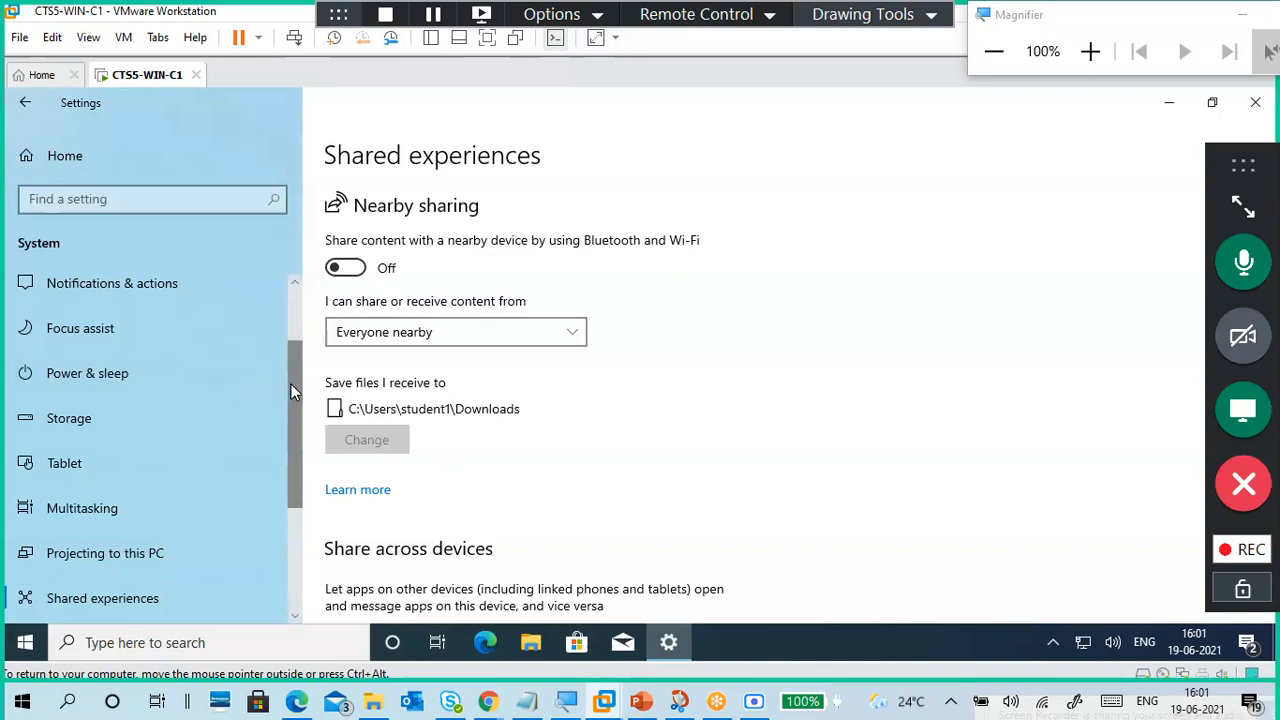
Review the Clipboard history, sync and clear options, and open the Remote Desktop settings
scroll(290, 461, "down", 1)
left_click_drag(290, 461, 277, 560)
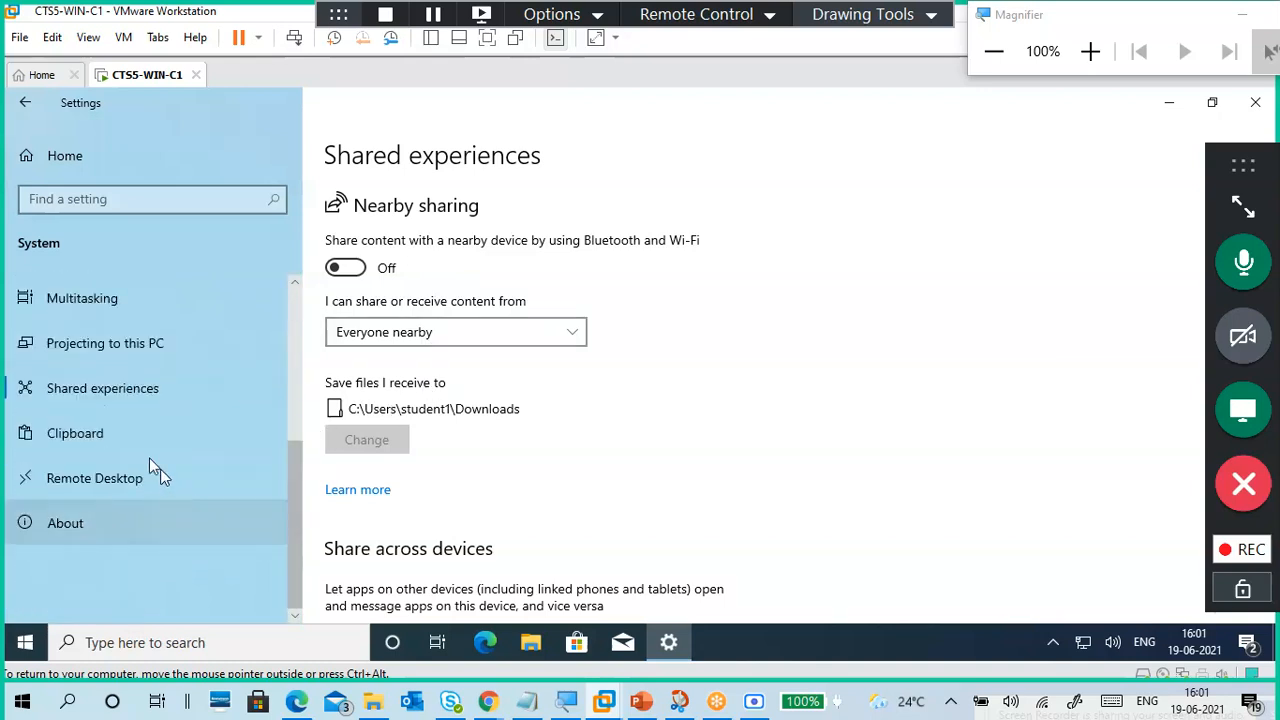
left_click(133, 419)
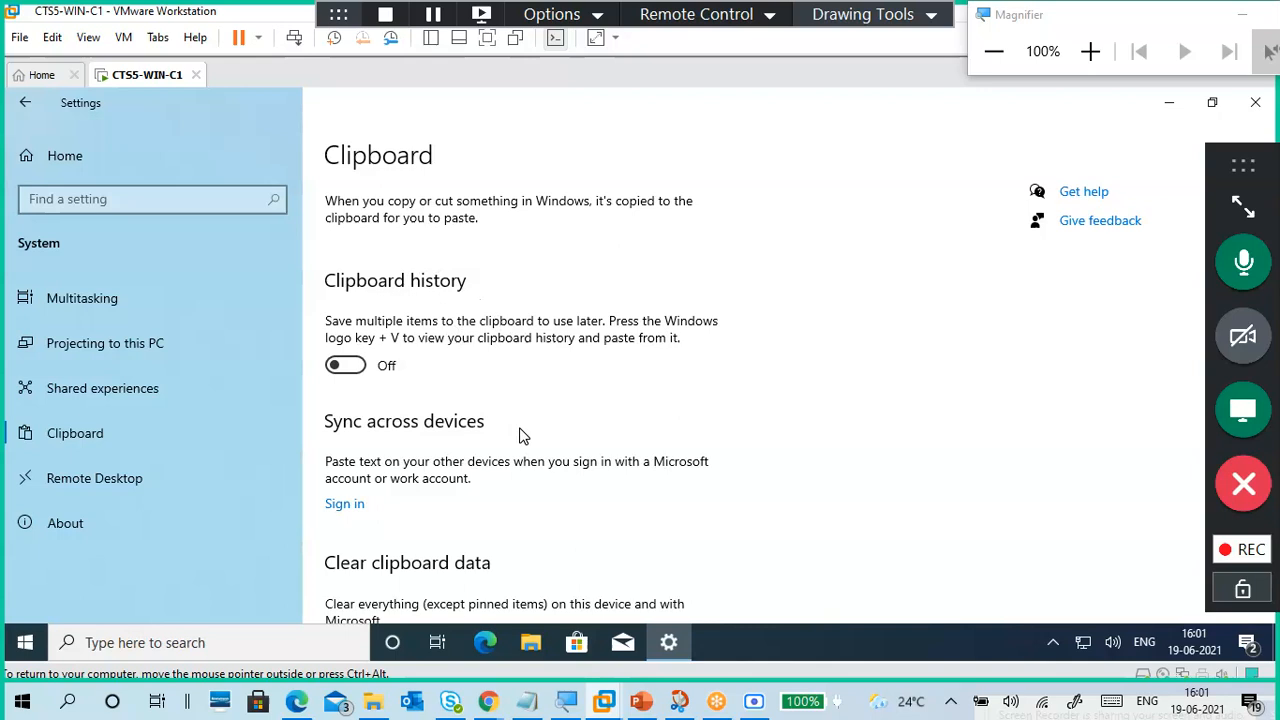
scroll(520, 434, "down", 2)
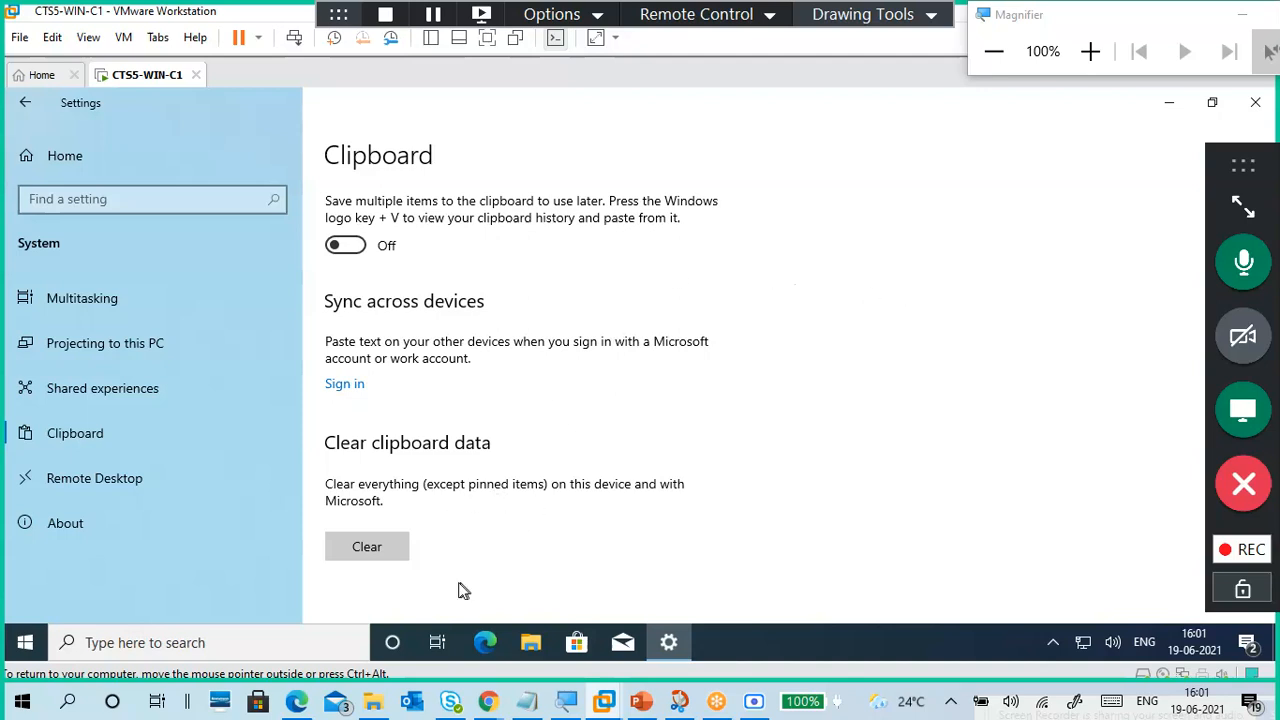
left_click(143, 485)
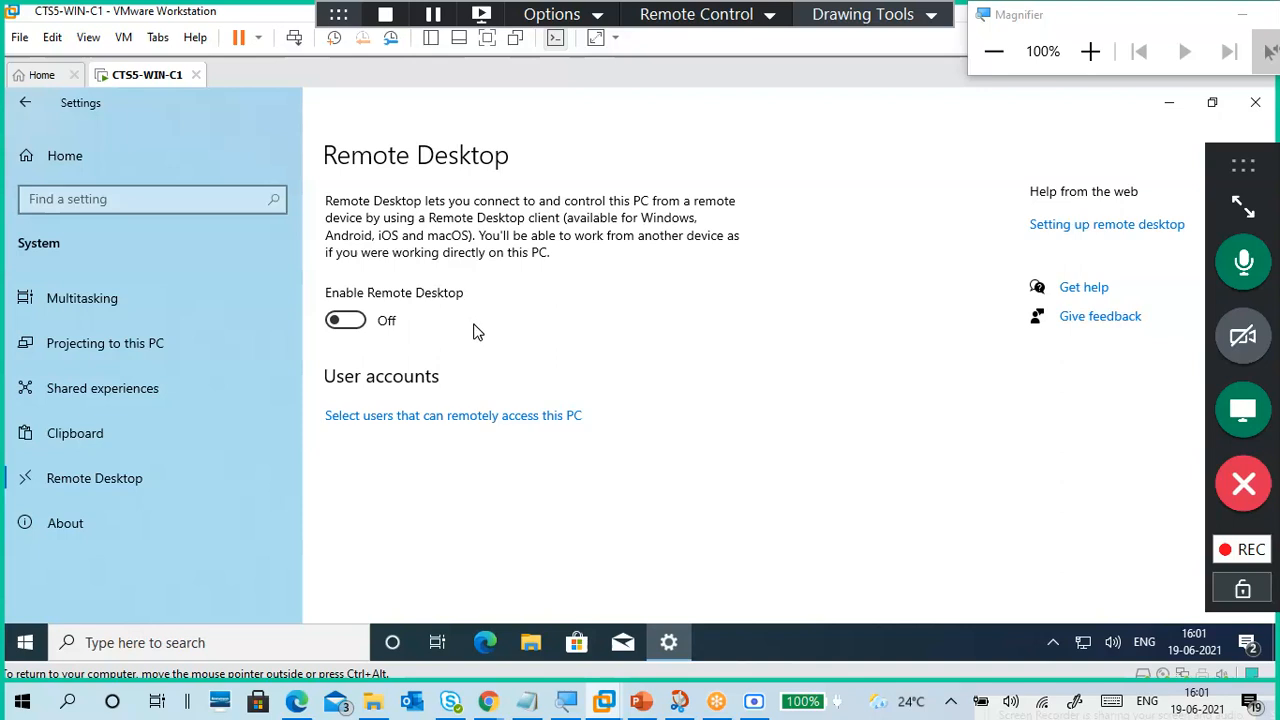
Open the About page and highlight the device name under Device specifications
left_click(152, 523)
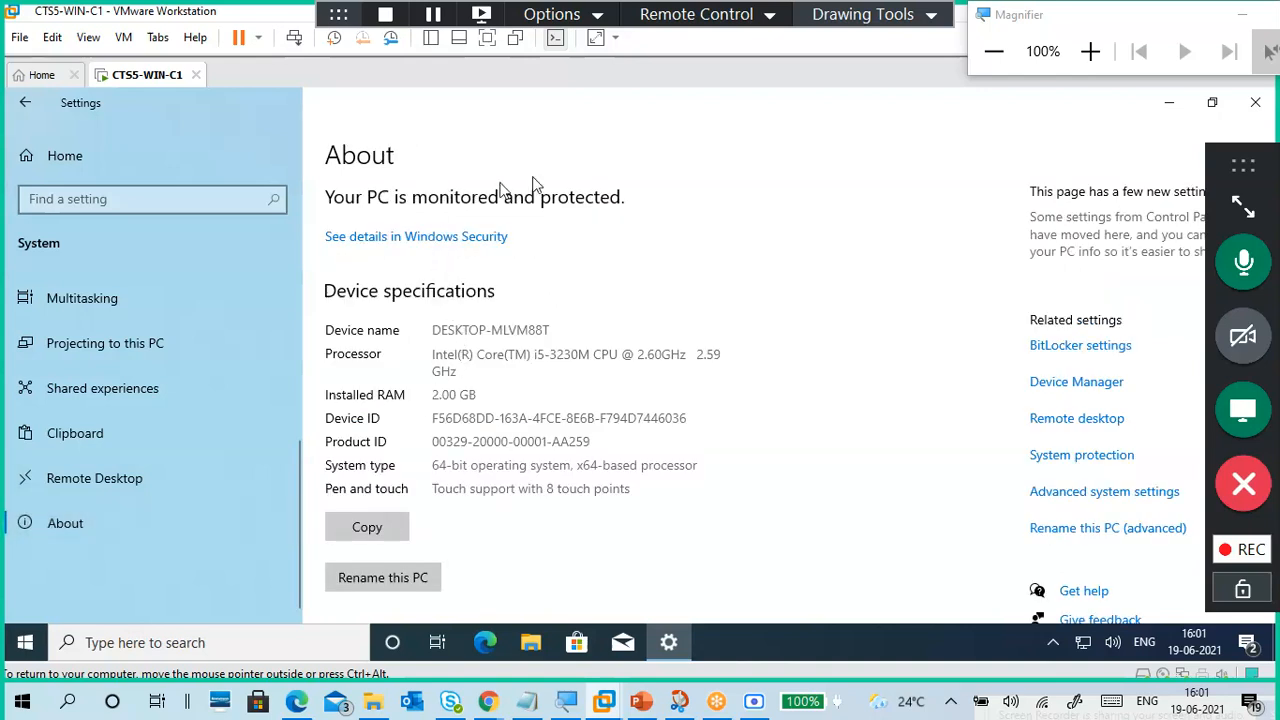
scroll(545, 347, "down", 2)
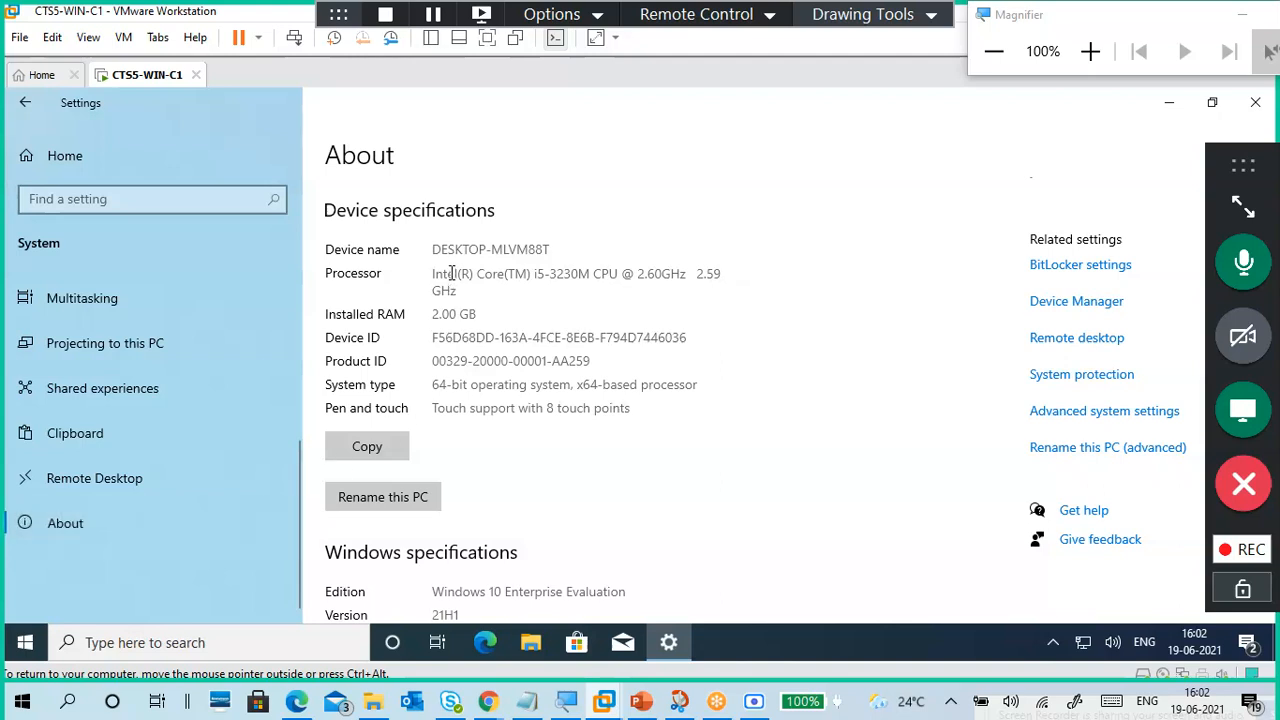
left_click_drag(550, 249, 430, 257)
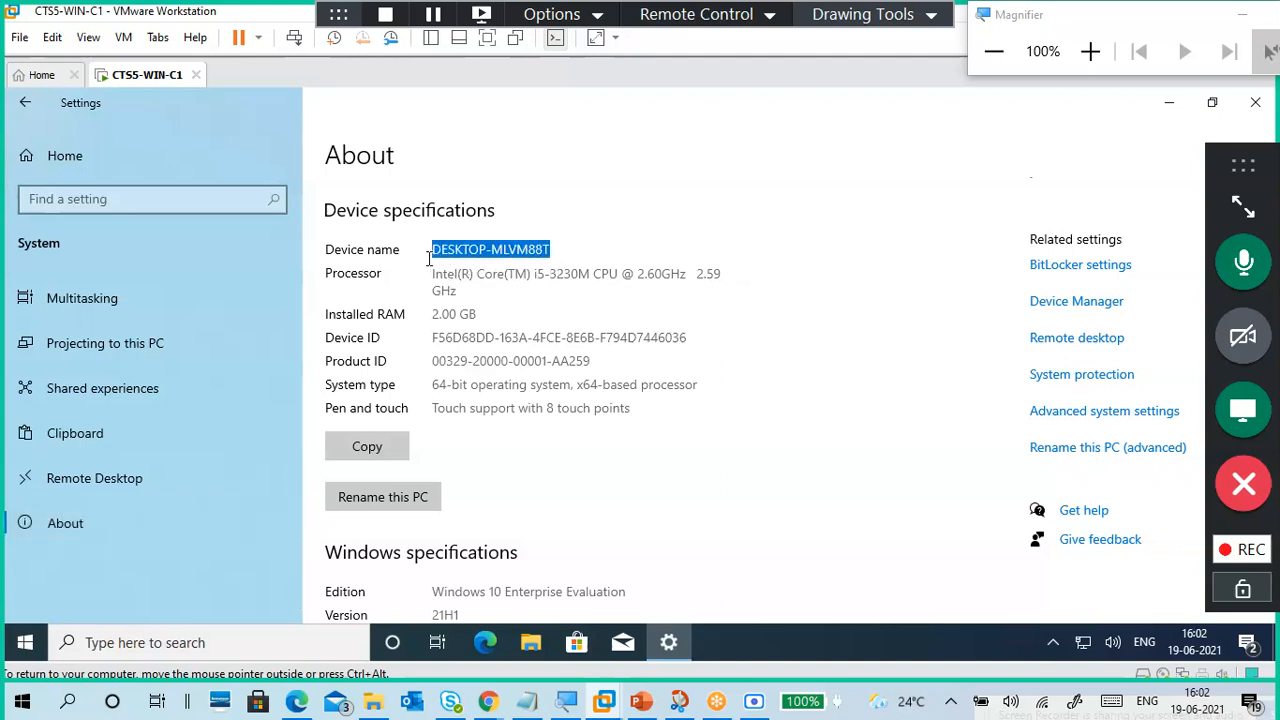
Review the processor, RAM and system type under Device specifications, and highlight the device ID
left_click_drag(535, 274, 566, 302)
scroll(569, 310, "down", 3)
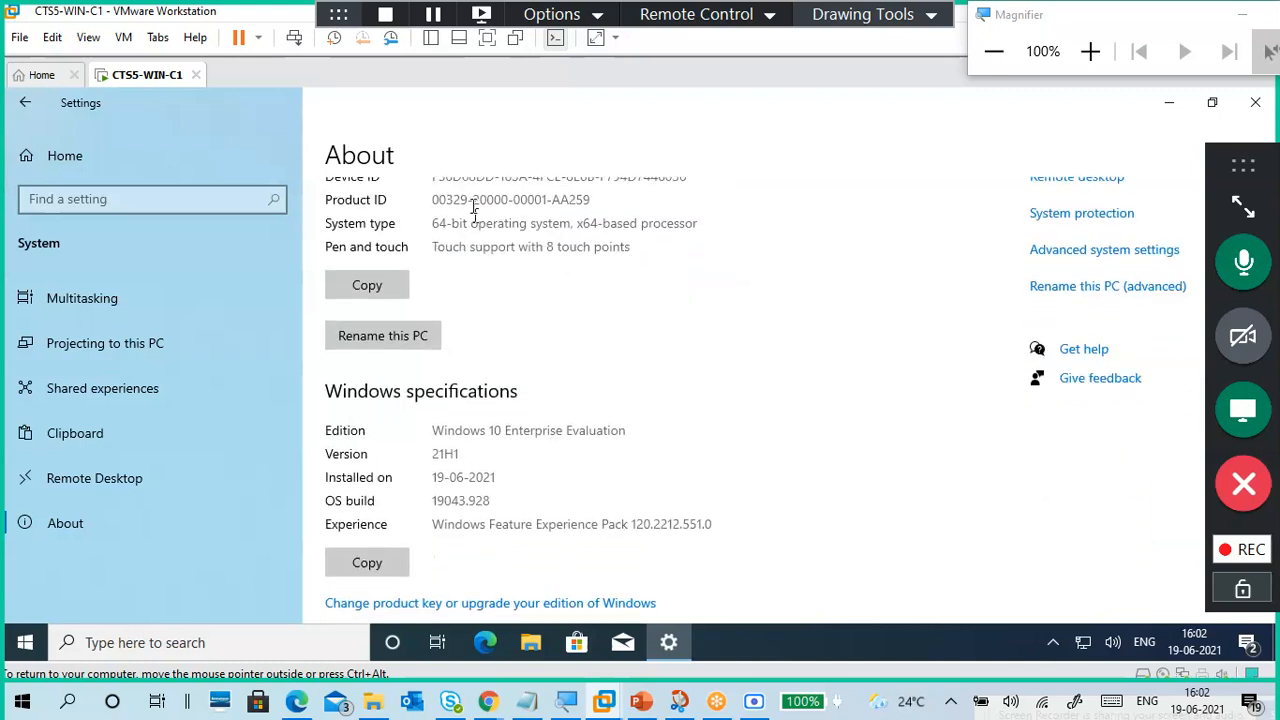
scroll(526, 306, "up", 1)
left_click_drag(431, 233, 674, 346)
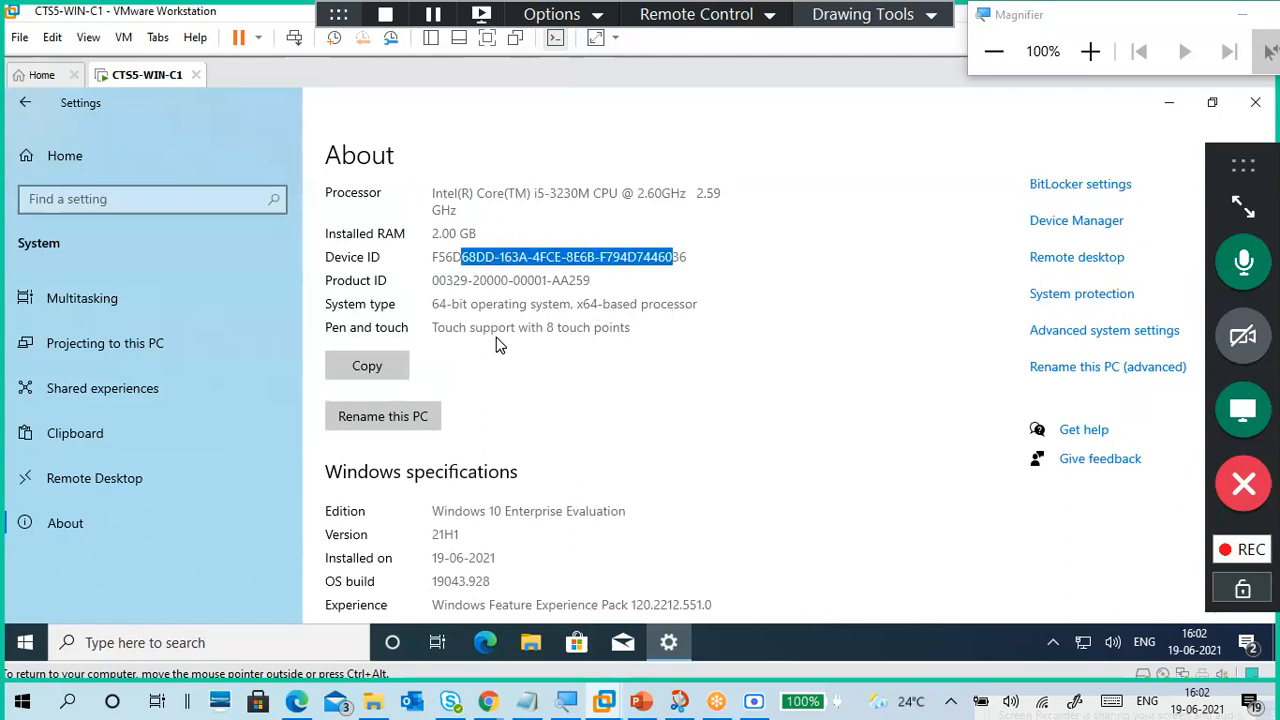
Review the Windows specifications on the About page, highlighting the edition and the OS build
scroll(497, 351, "down", 3)
scroll(501, 356, "down", 1)
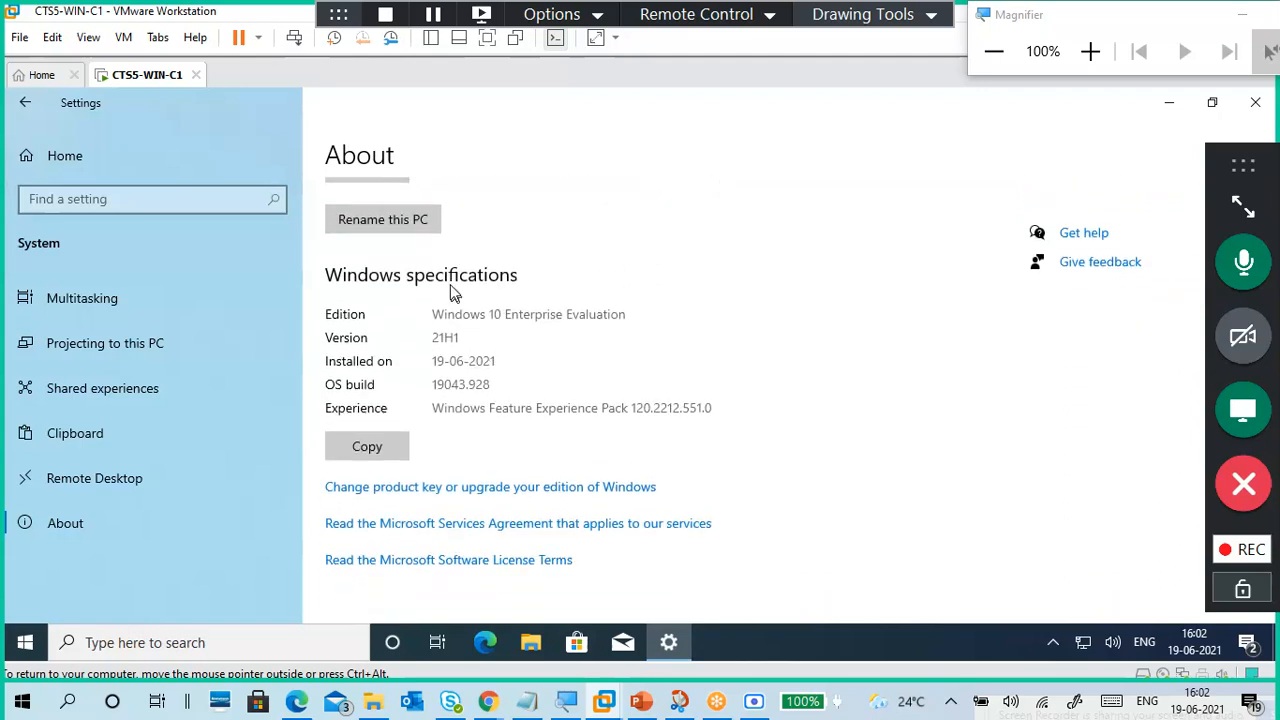
left_click_drag(437, 315, 715, 415)
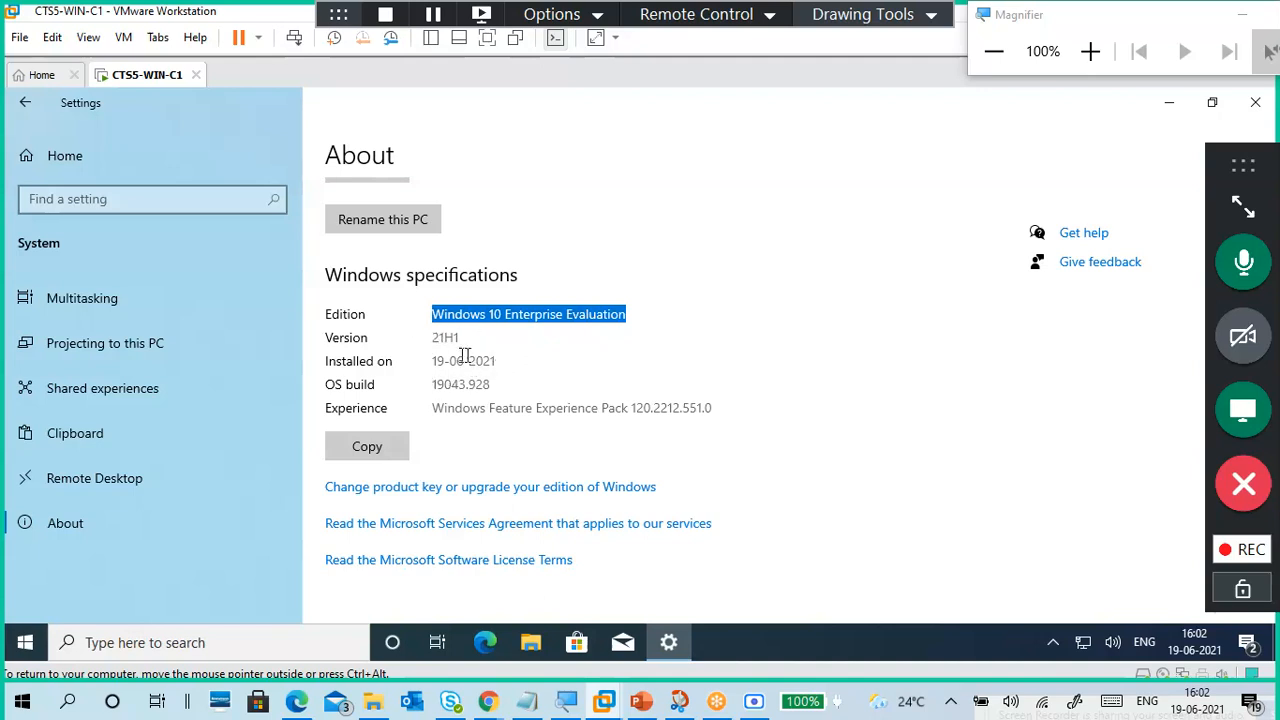
left_click_drag(511, 359, 428, 391)
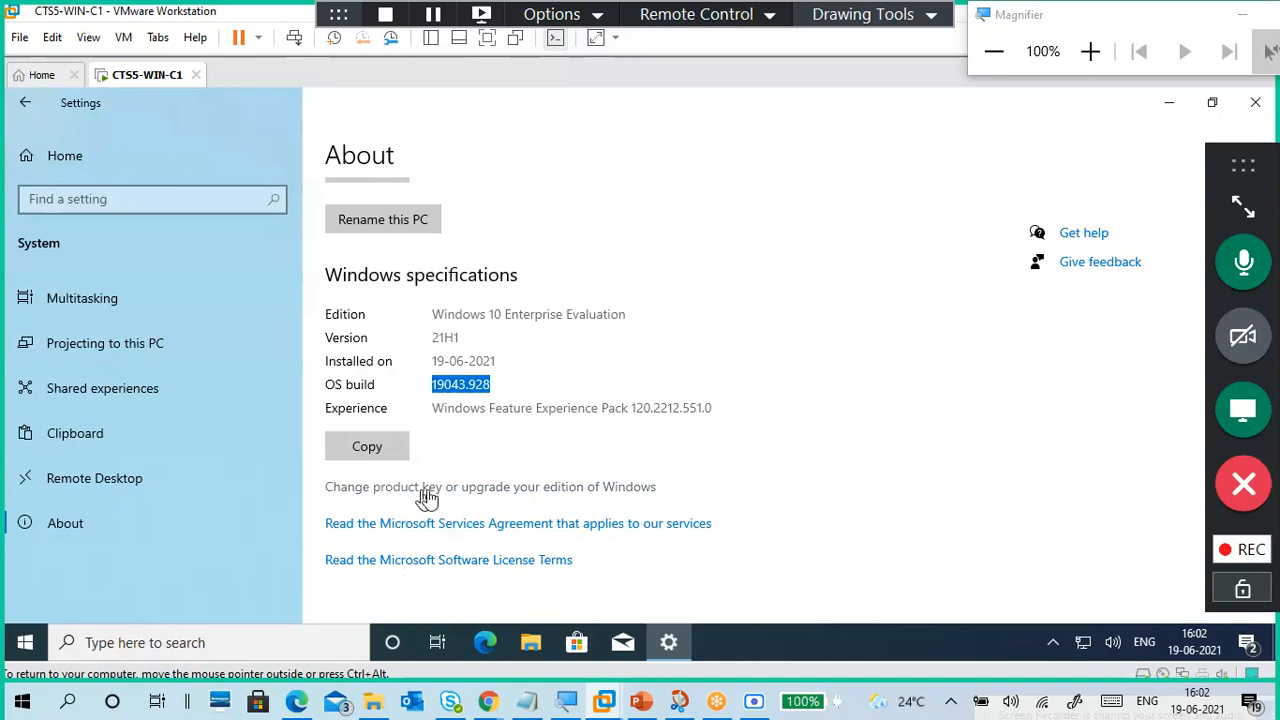
View the Activation page from the product key upgrade link, open the product key entry dialog and cancel it
left_click(500, 494)
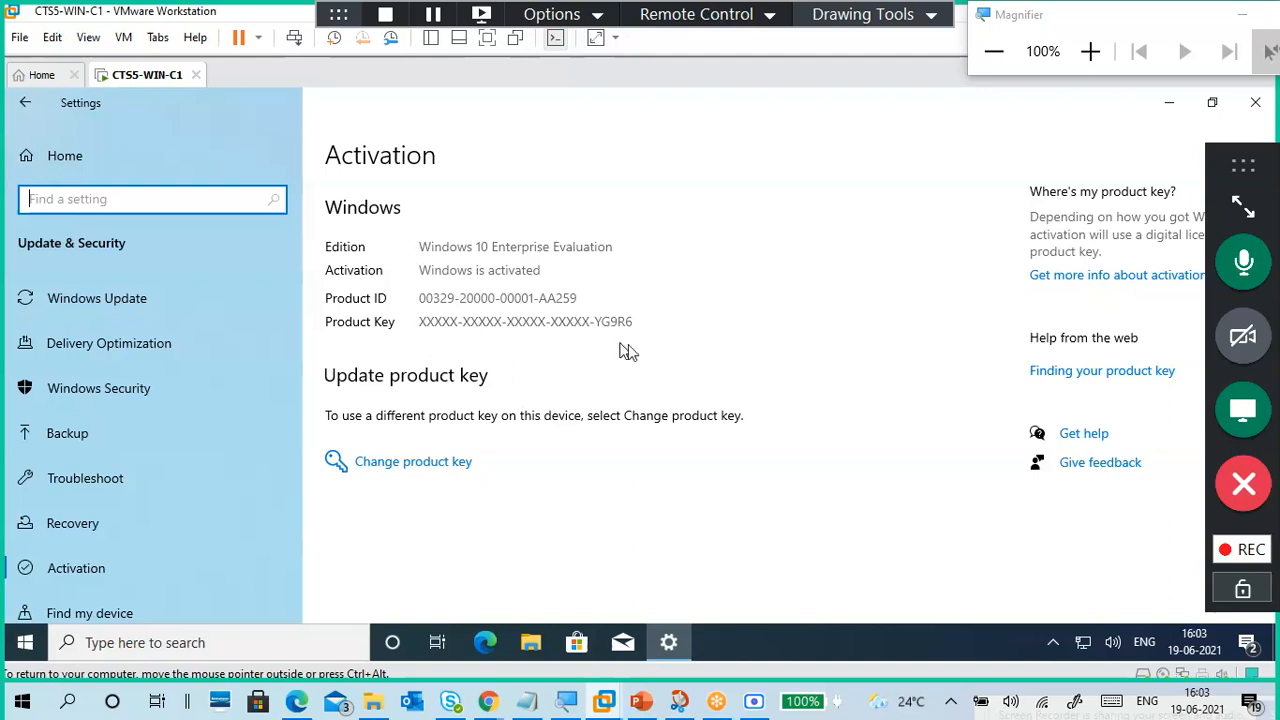
left_click(455, 466)
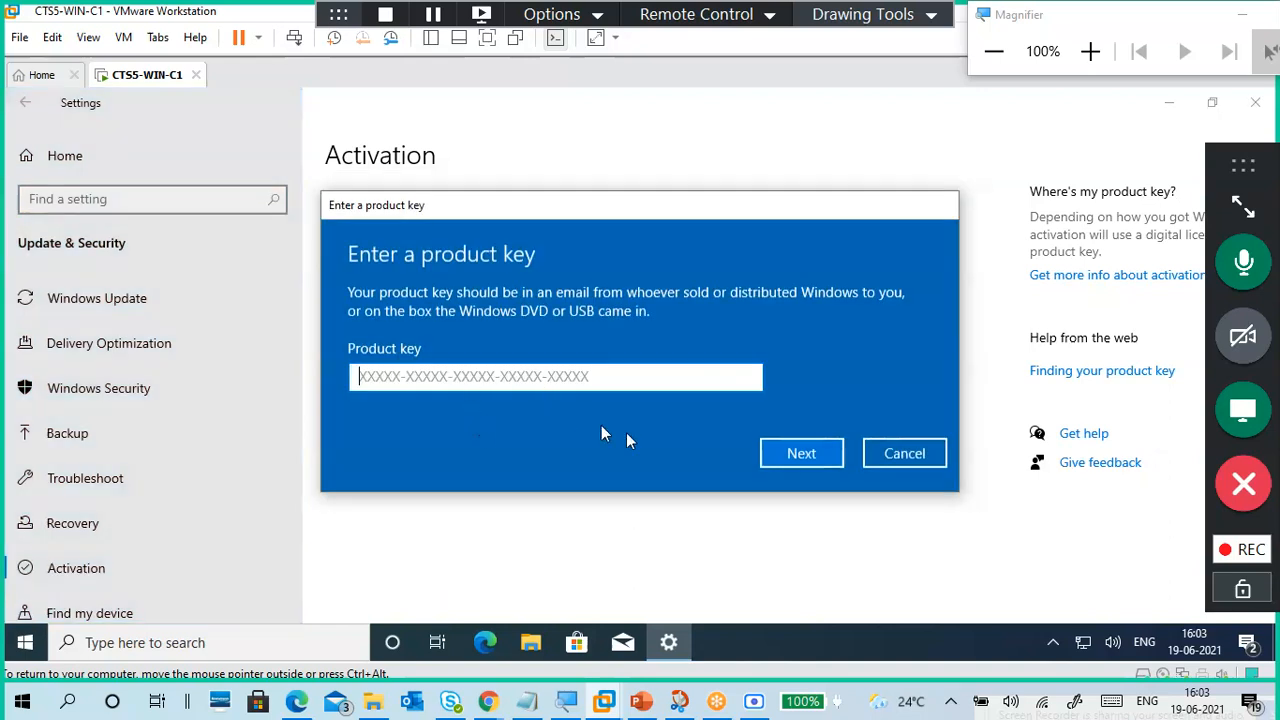
left_click(910, 453)
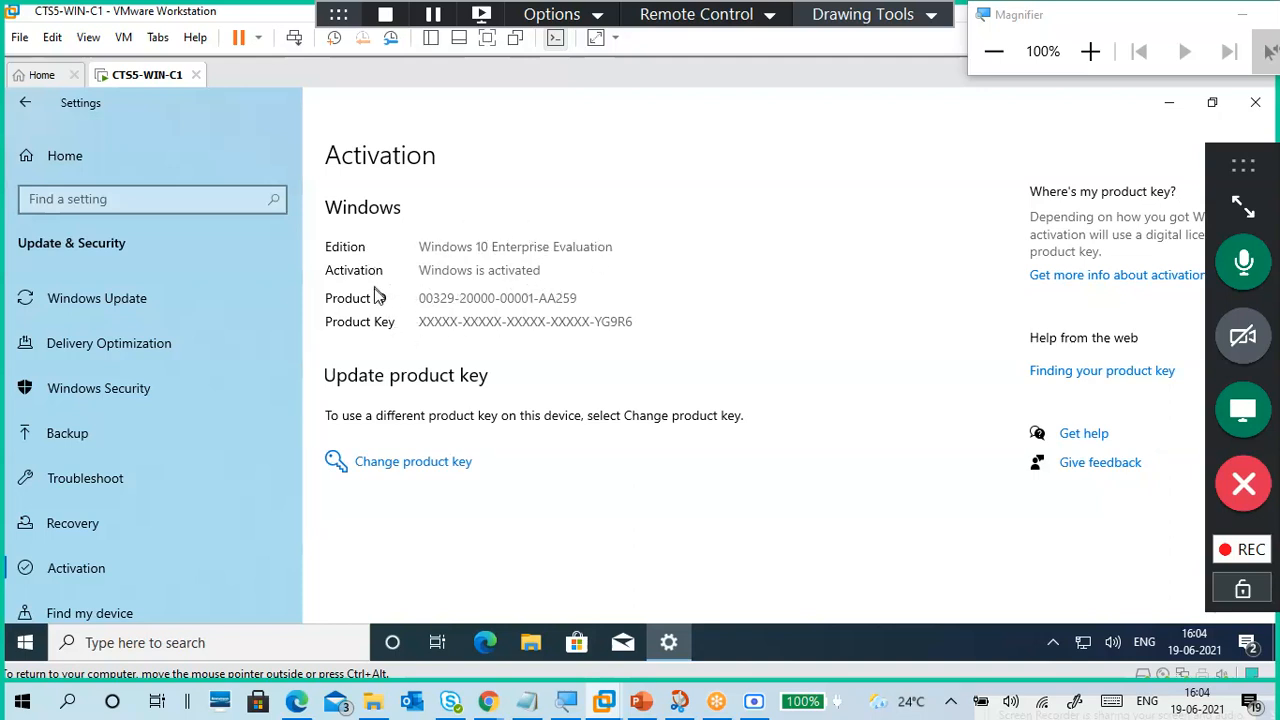
Pen-mark the Edition and Activation entries with ticks, underline the activation status and circle Change product key
left_click(860, 24)
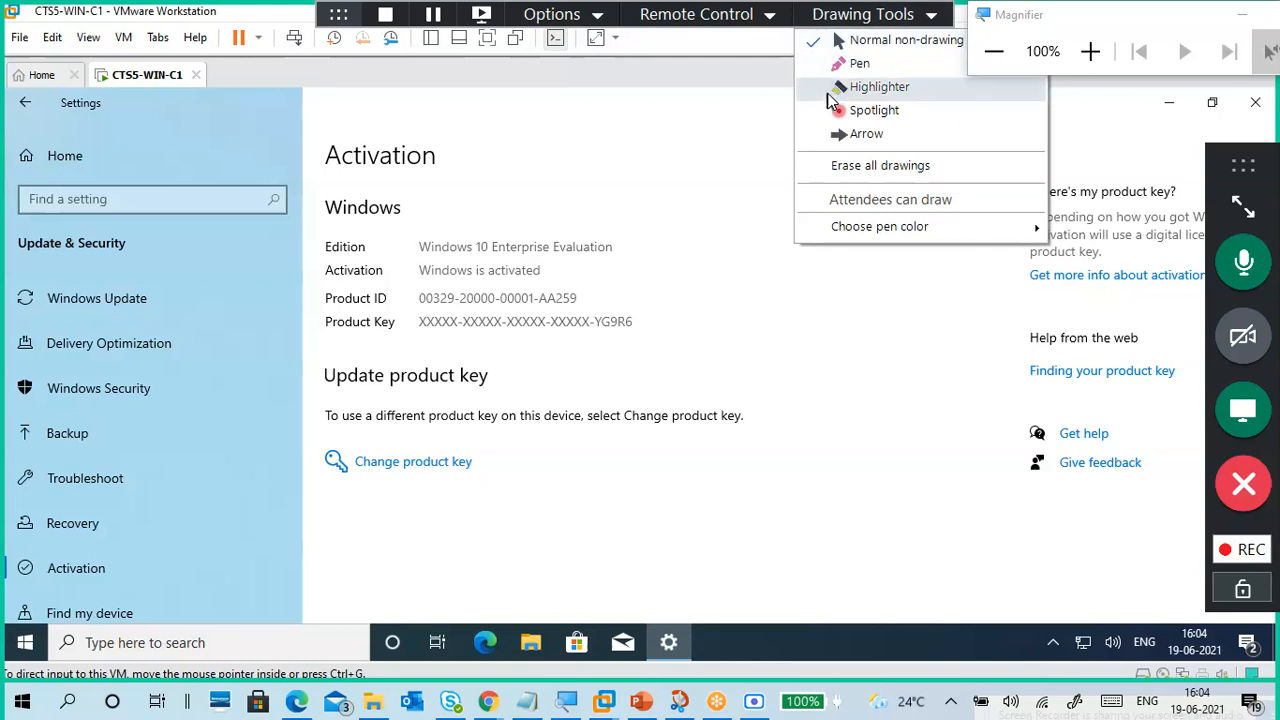
left_click(845, 63)
left_click_drag(553, 266, 646, 230)
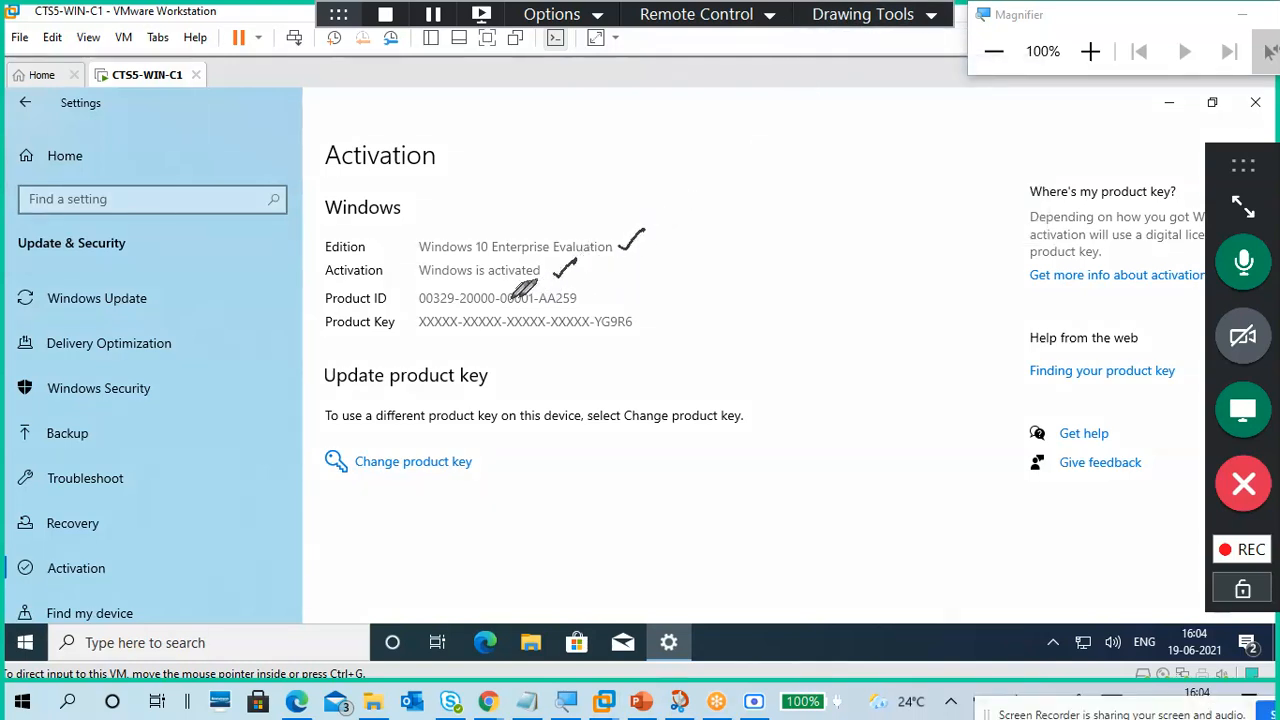
left_click_drag(421, 285, 548, 282)
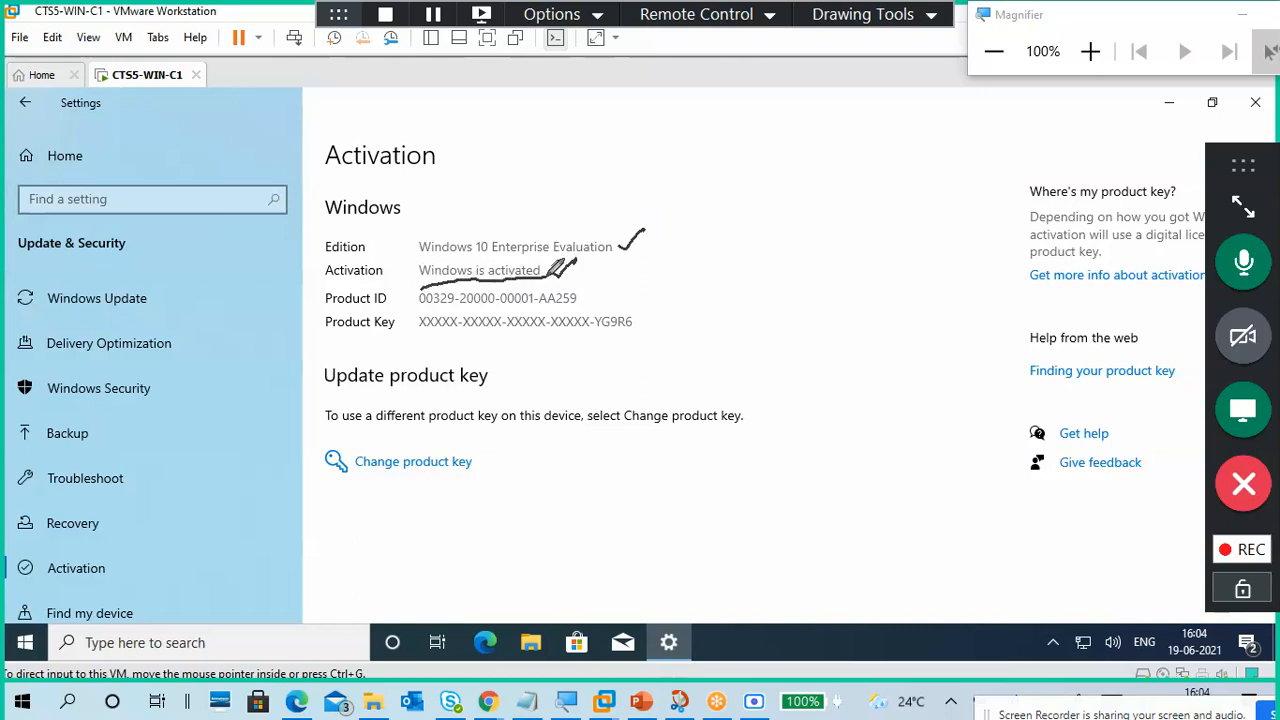
mouse_move(458, 446)
left_mouse_down()
mouse_move(330, 455)
mouse_move(525, 470)
mouse_move(462, 440)
left_mouse_up()
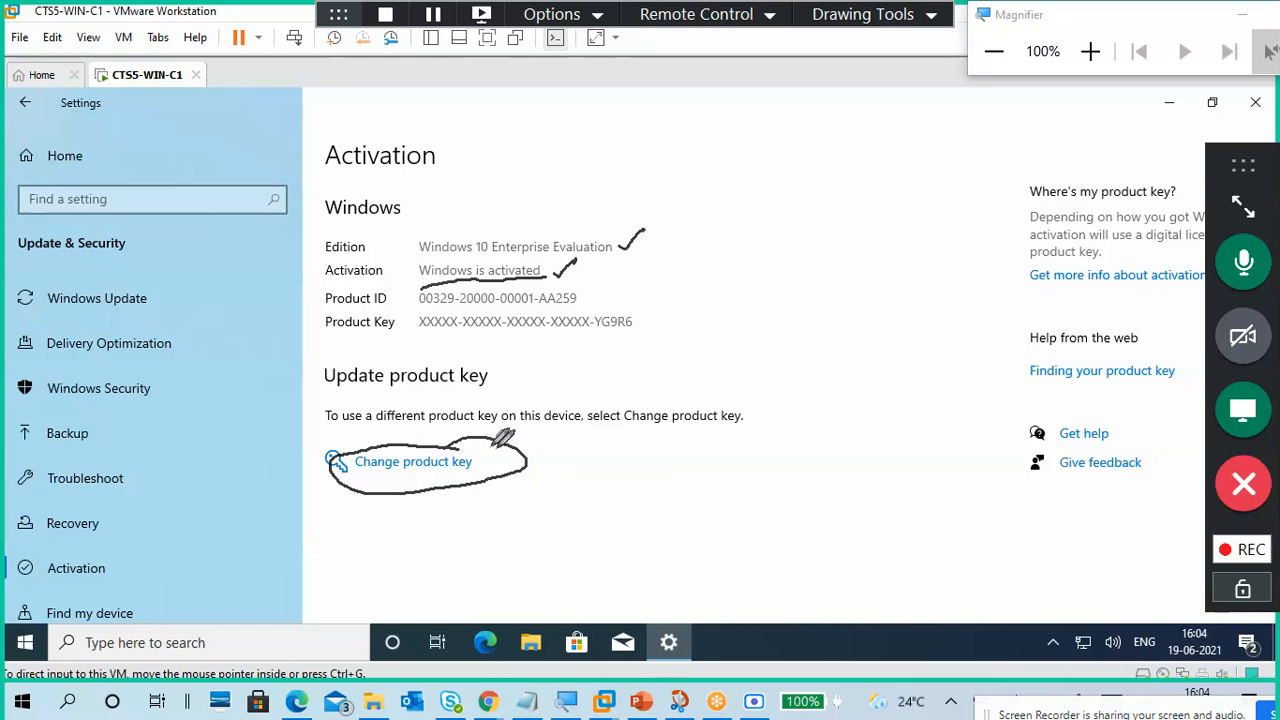
Erase all pen drawings from the Activation page and return to the normal non-drawing pointer
left_click(860, 14)
left_click(860, 165)
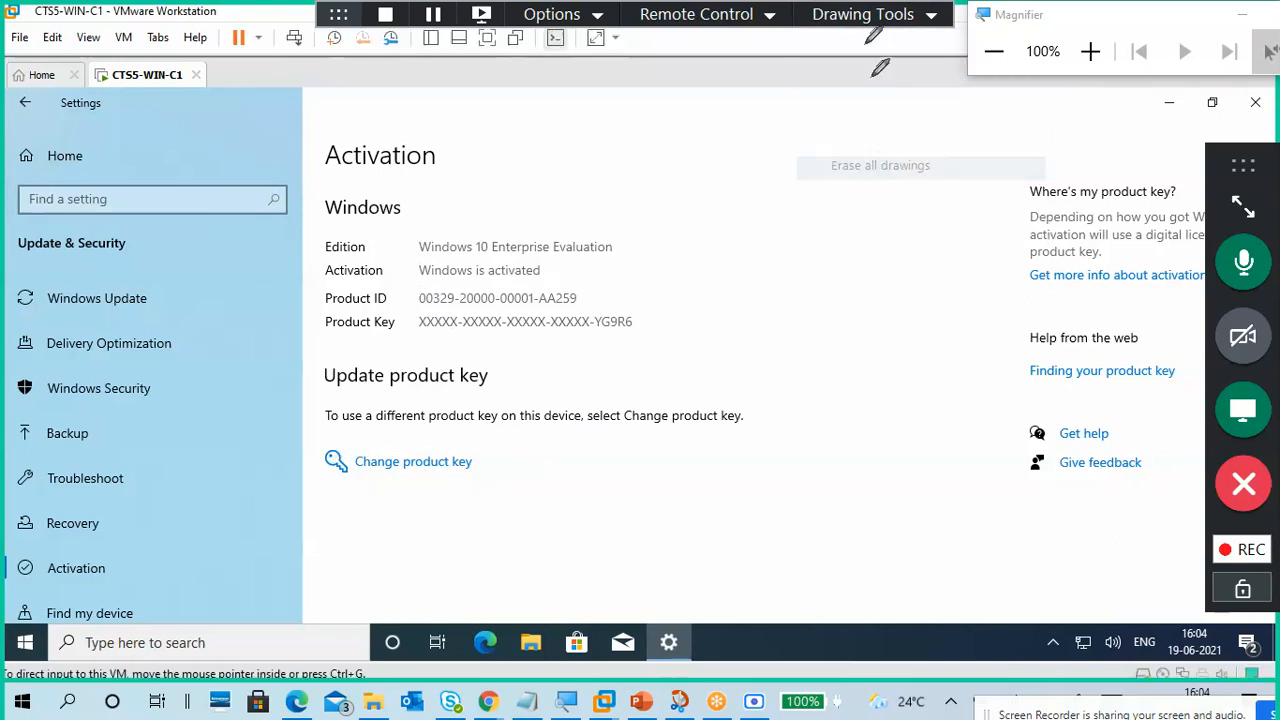
left_click(862, 14)
left_click(880, 40)
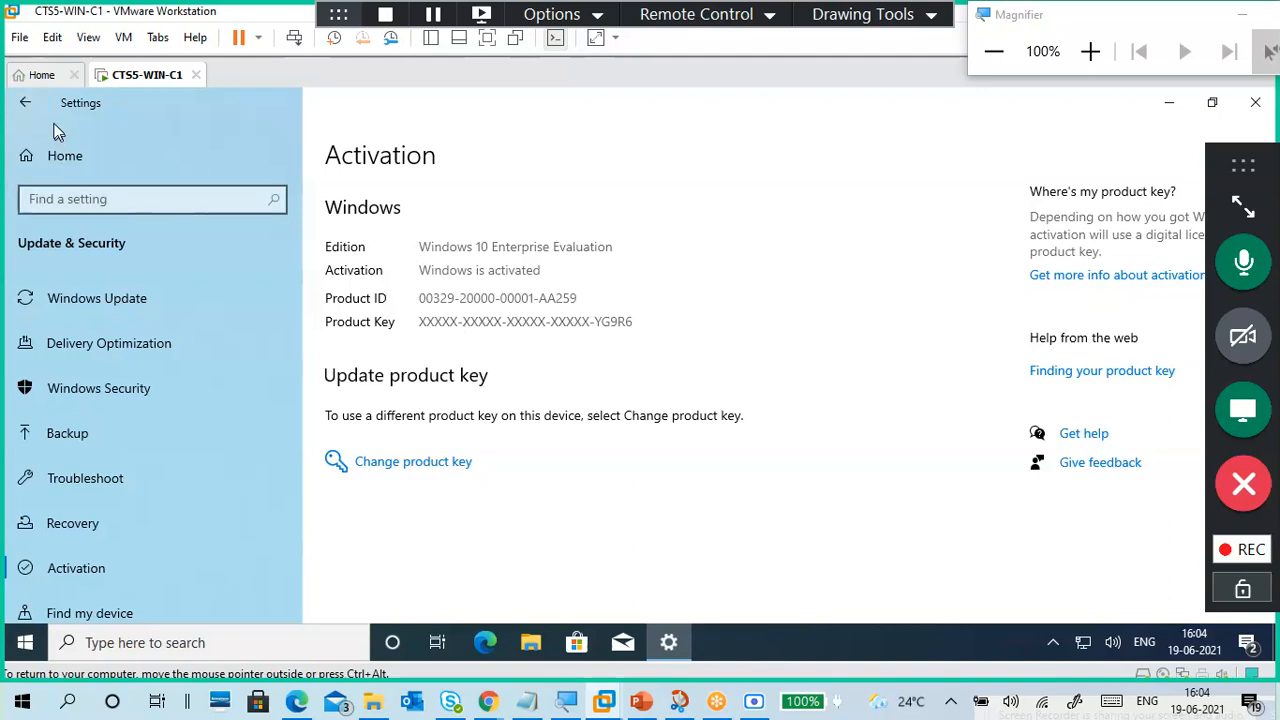
Look over the Update & Security categories, return to the Windows Settings home page and close Settings
scroll(165, 570, "down", 3)
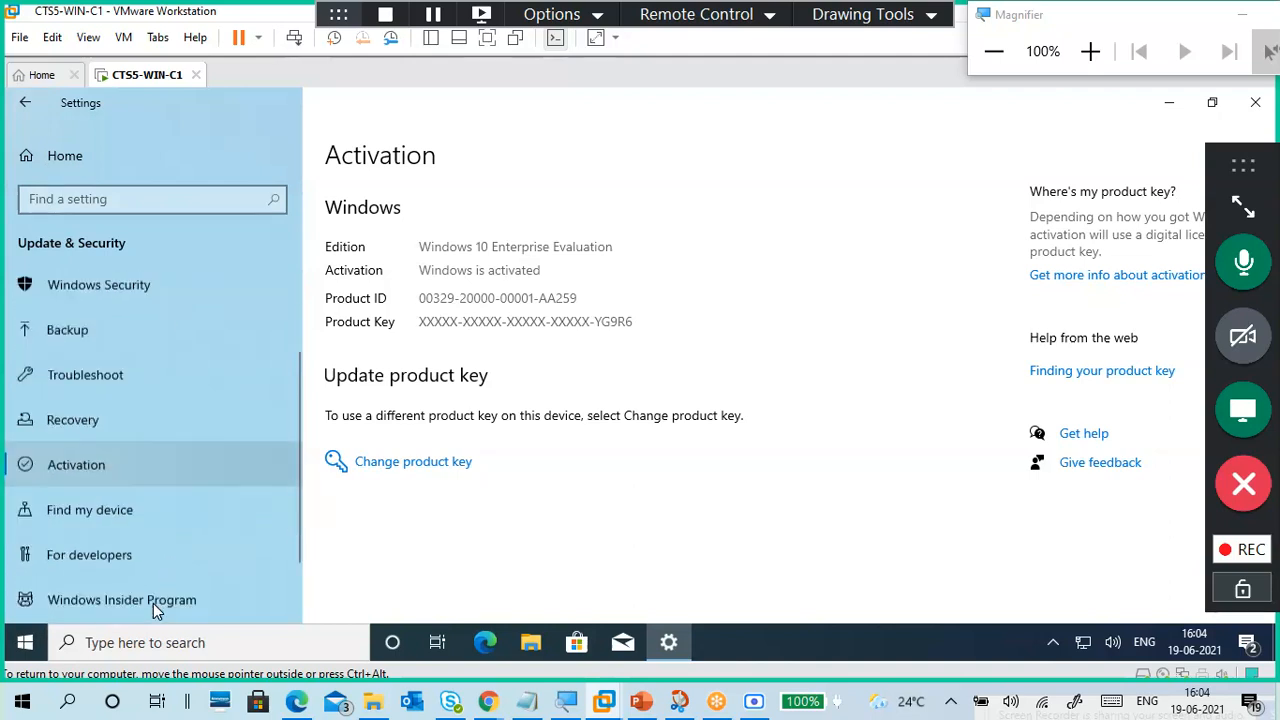
scroll(134, 529, "up", 3)
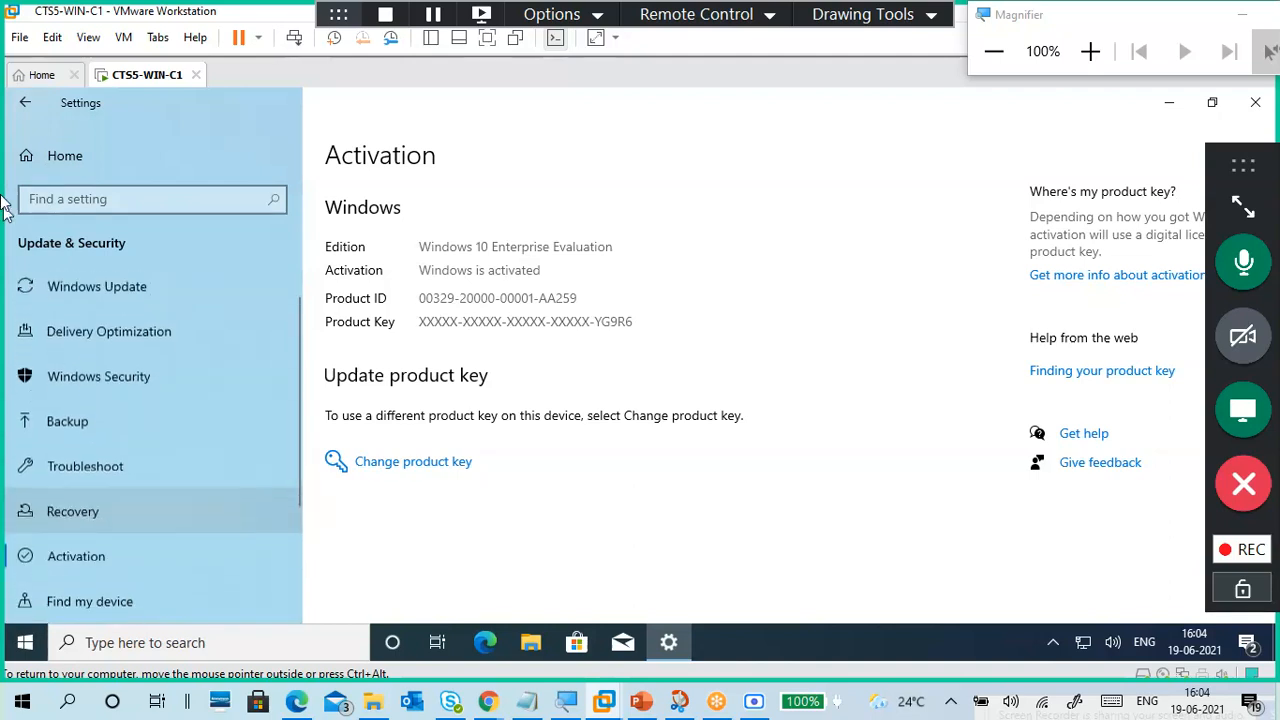
left_click(30, 108)
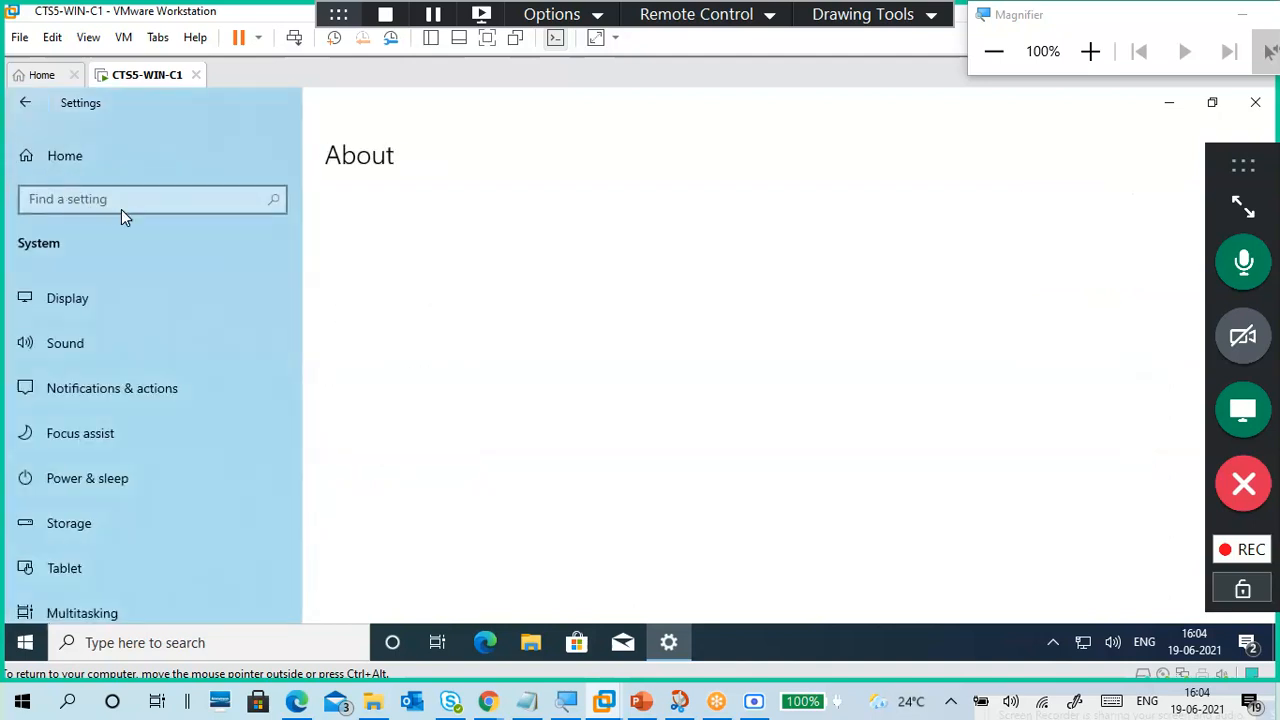
left_click(75, 158)
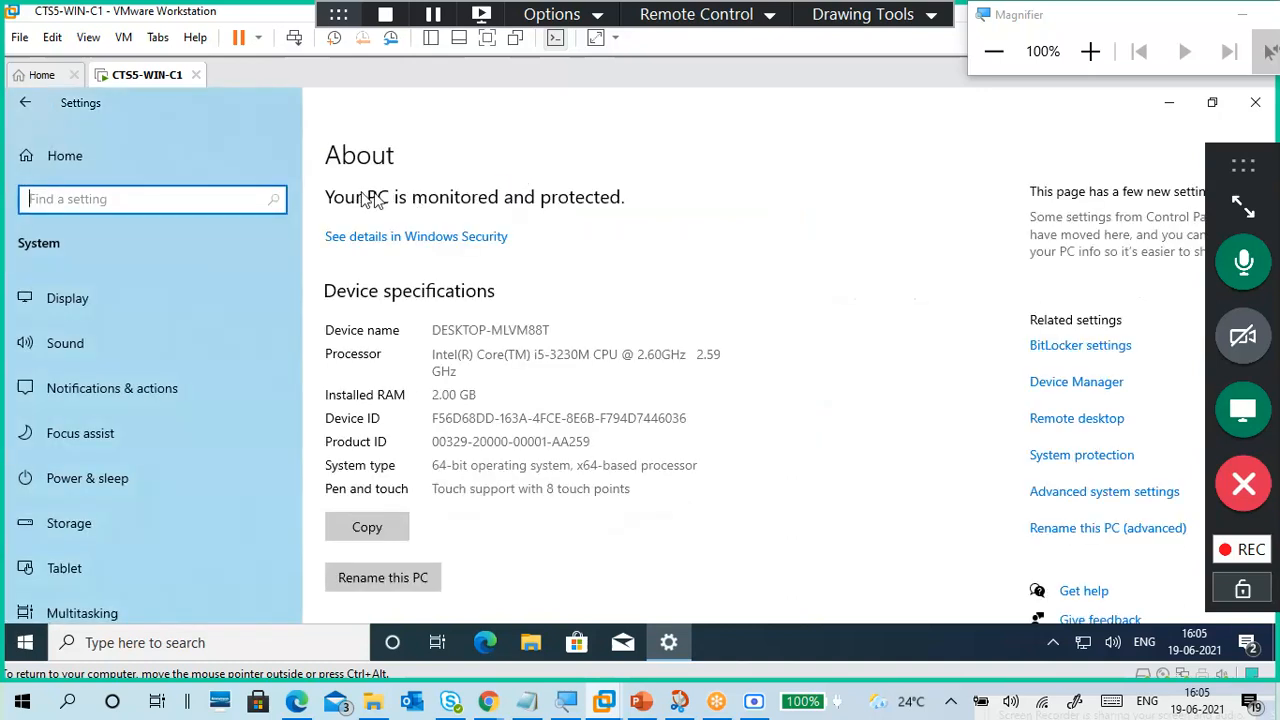
left_click(30, 103)
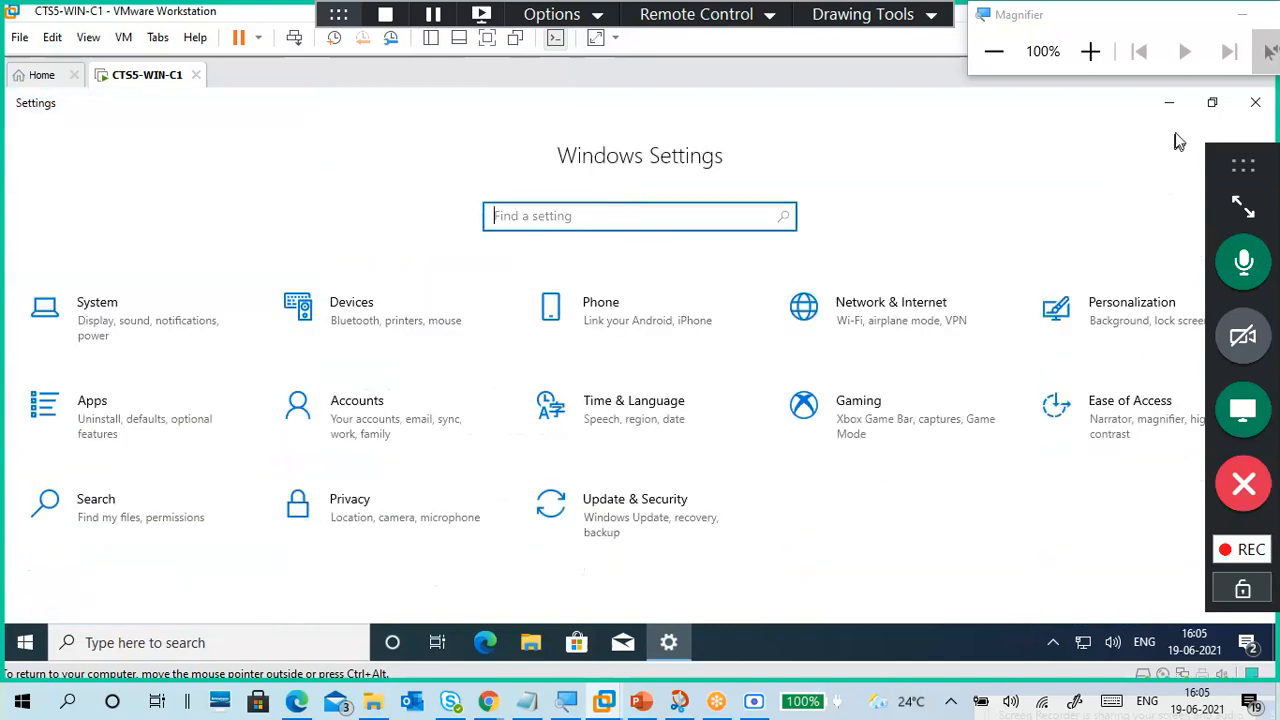
left_click(1256, 110)
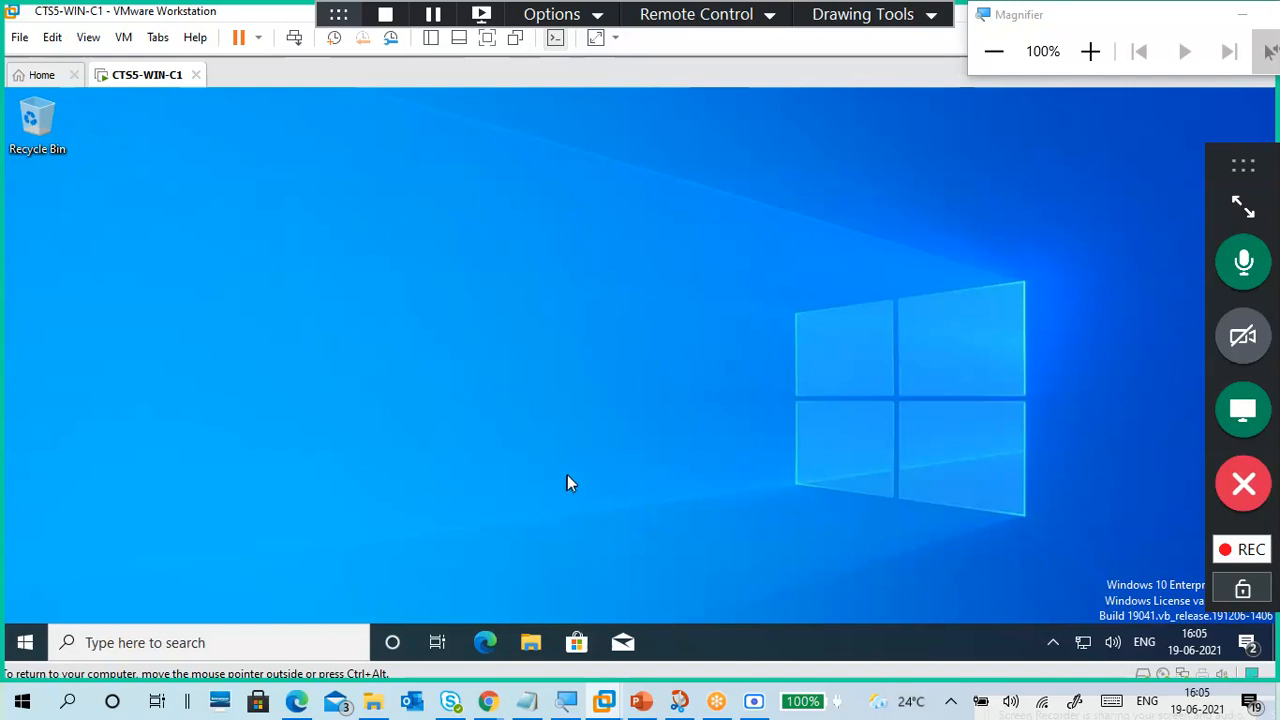
key("super")
key("super")
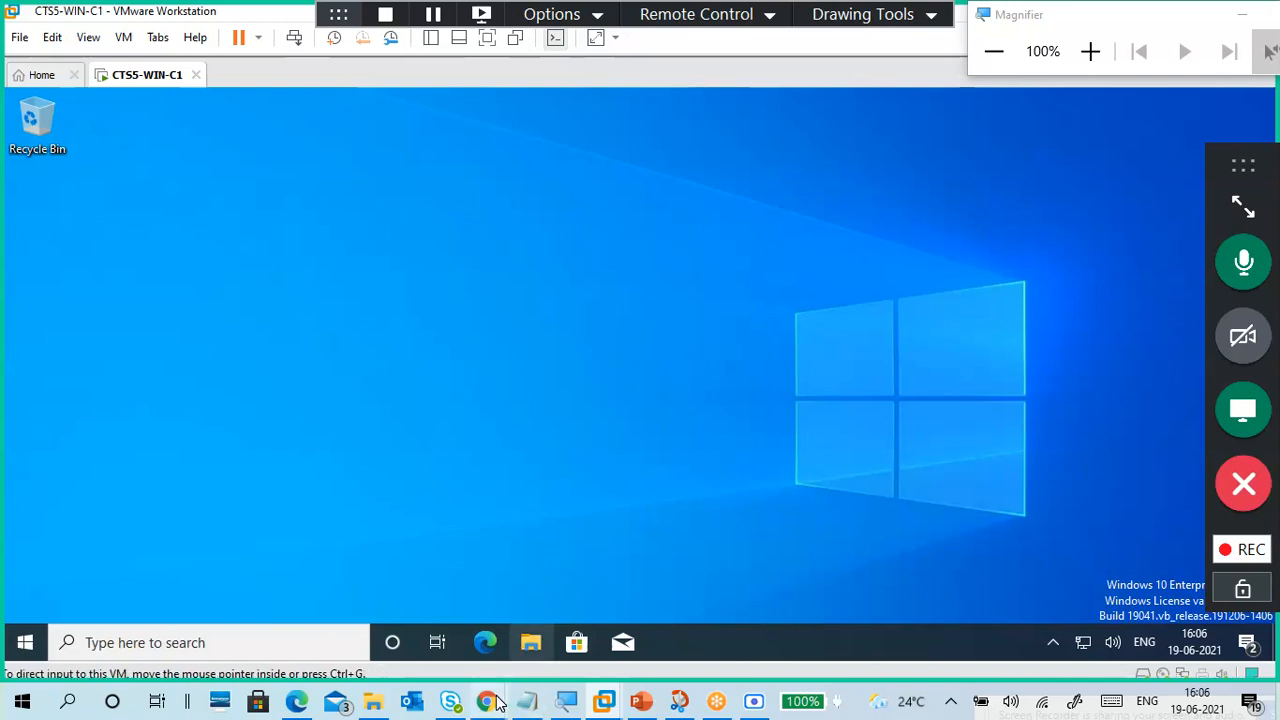
Switch to Chrome on the host, open a new browser tab and keep the window maximized
mouse_move(487, 701)
left_click(390, 605)
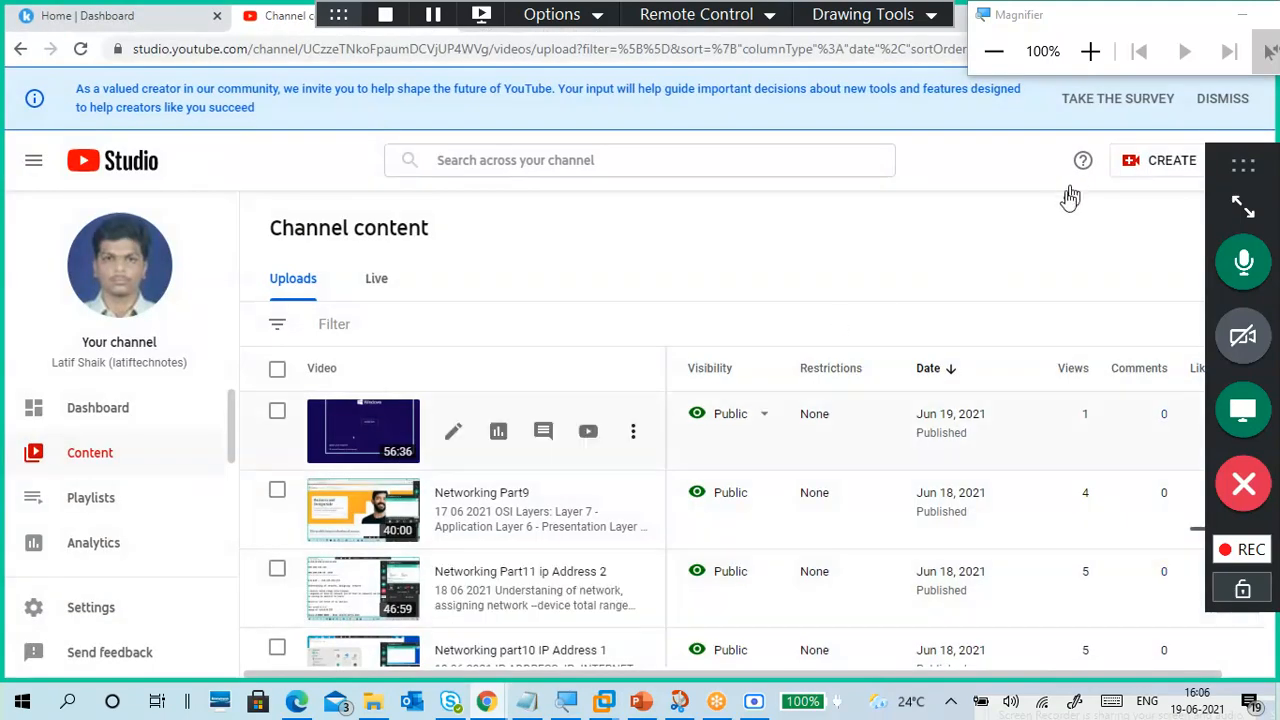
left_click_drag(1097, 22, 1154, 162)
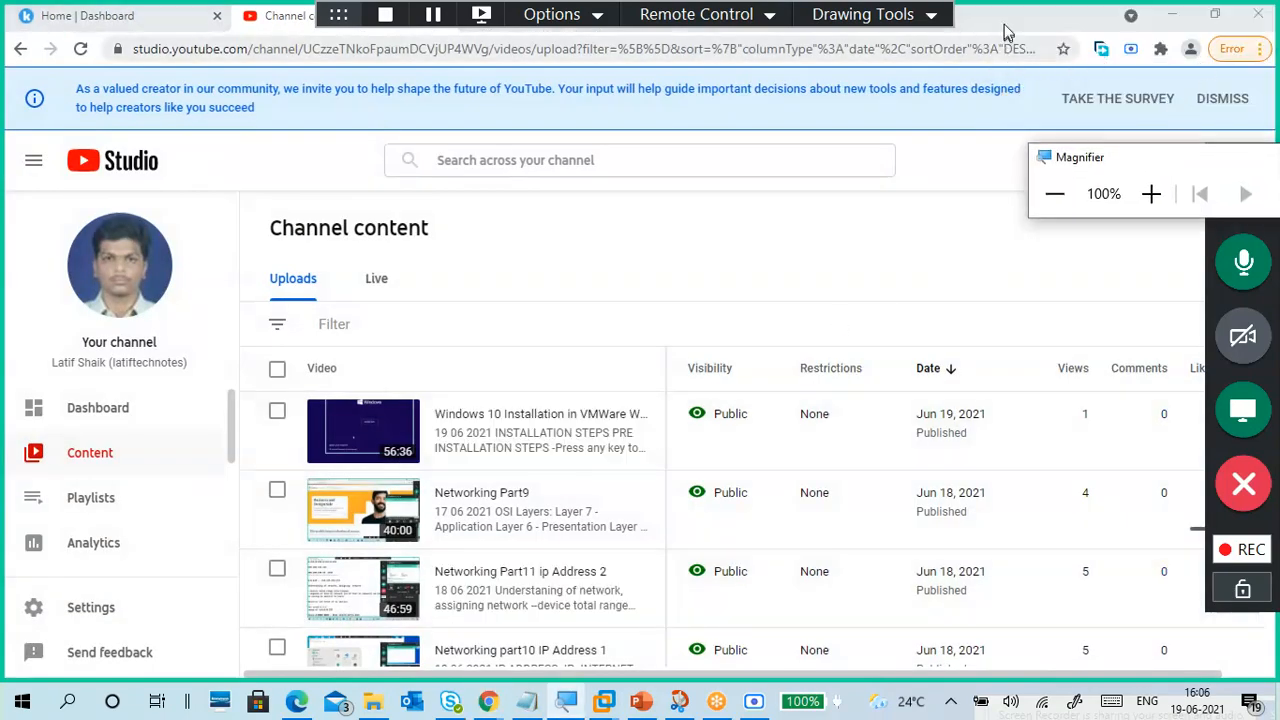
double_click(1047, 25)
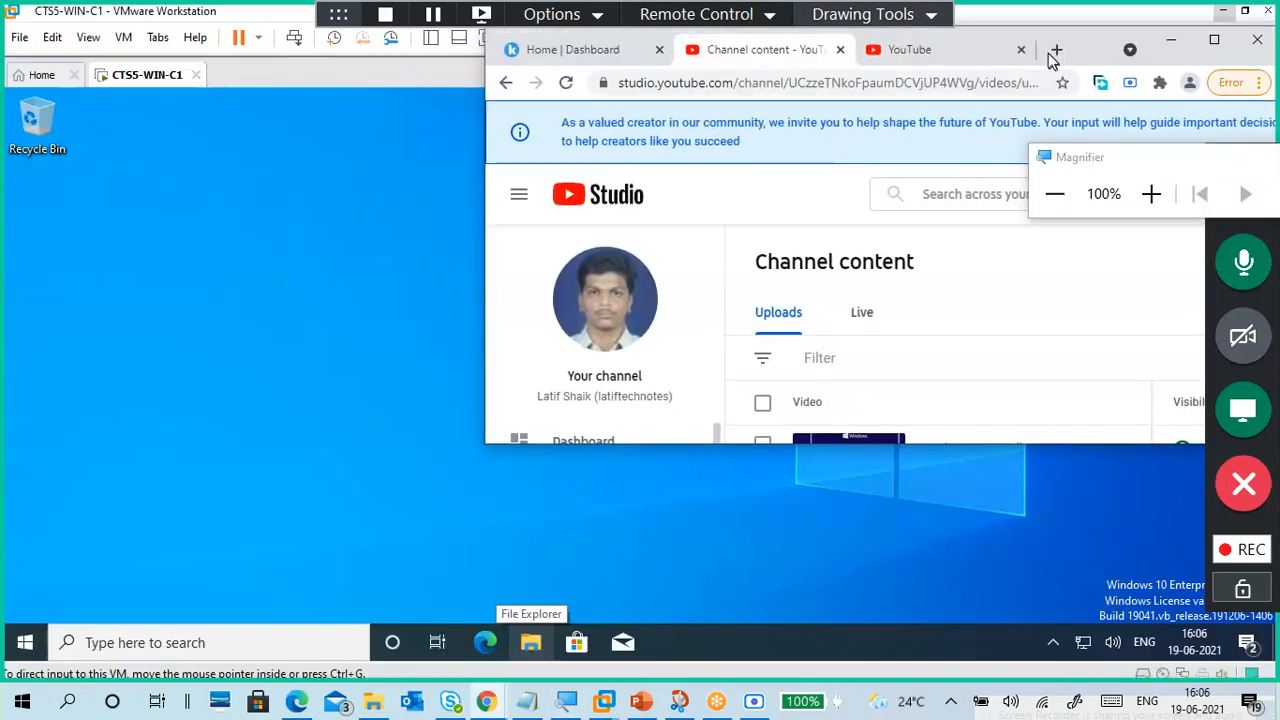
left_click(1053, 48)
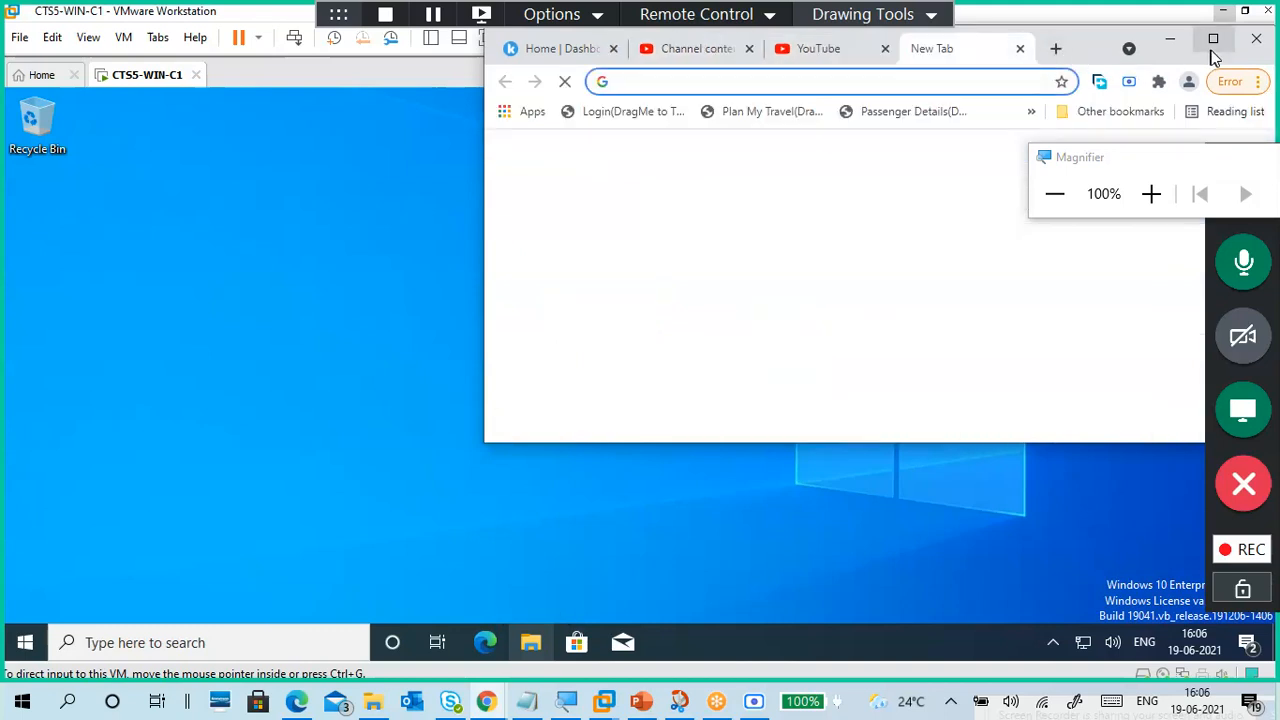
left_click(1211, 42)
left_click_drag(1114, 166, 1100, 8)
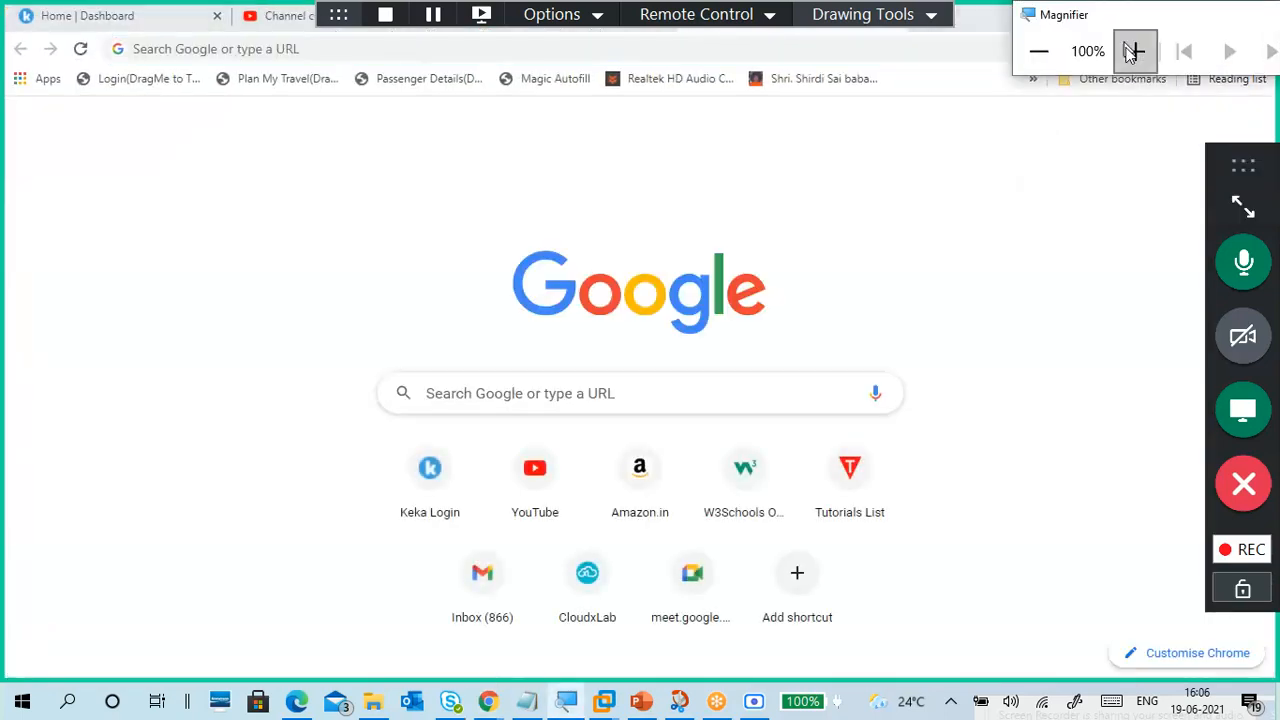
Switch to the other signed-in Google account and open its Google Drive
left_click_drag(1248, 183, 1270, 279)
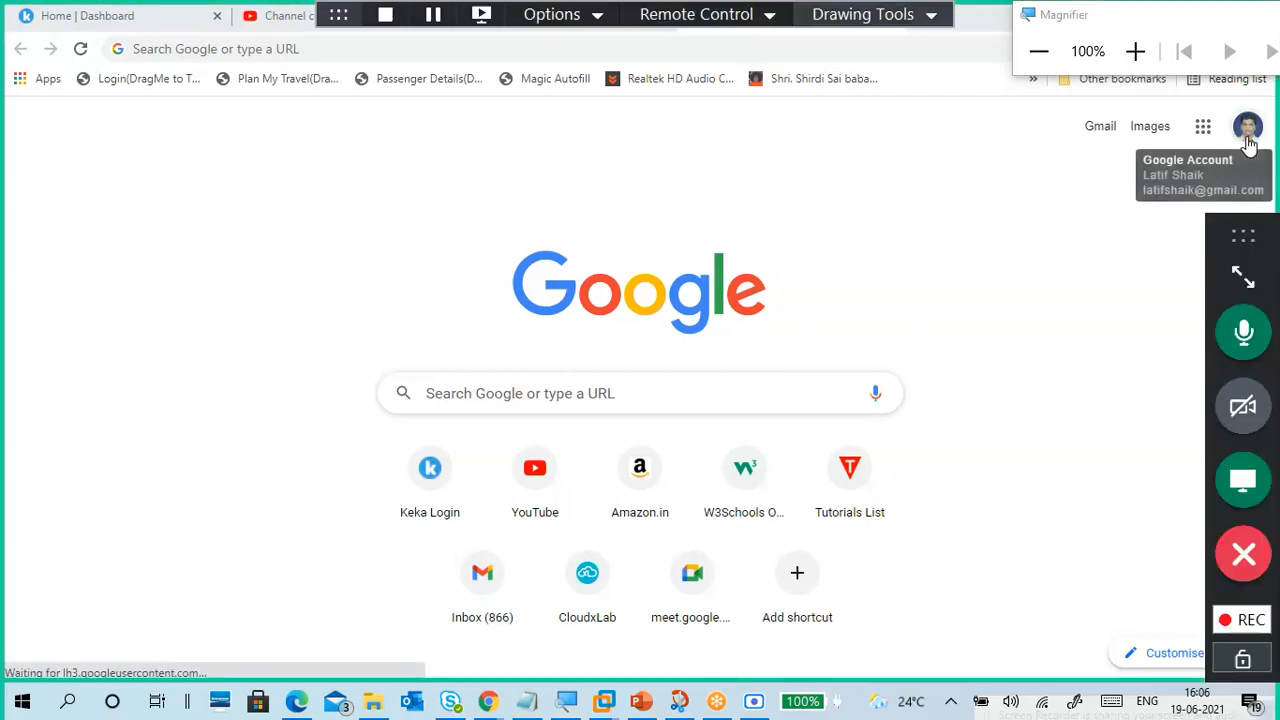
left_click(1200, 130)
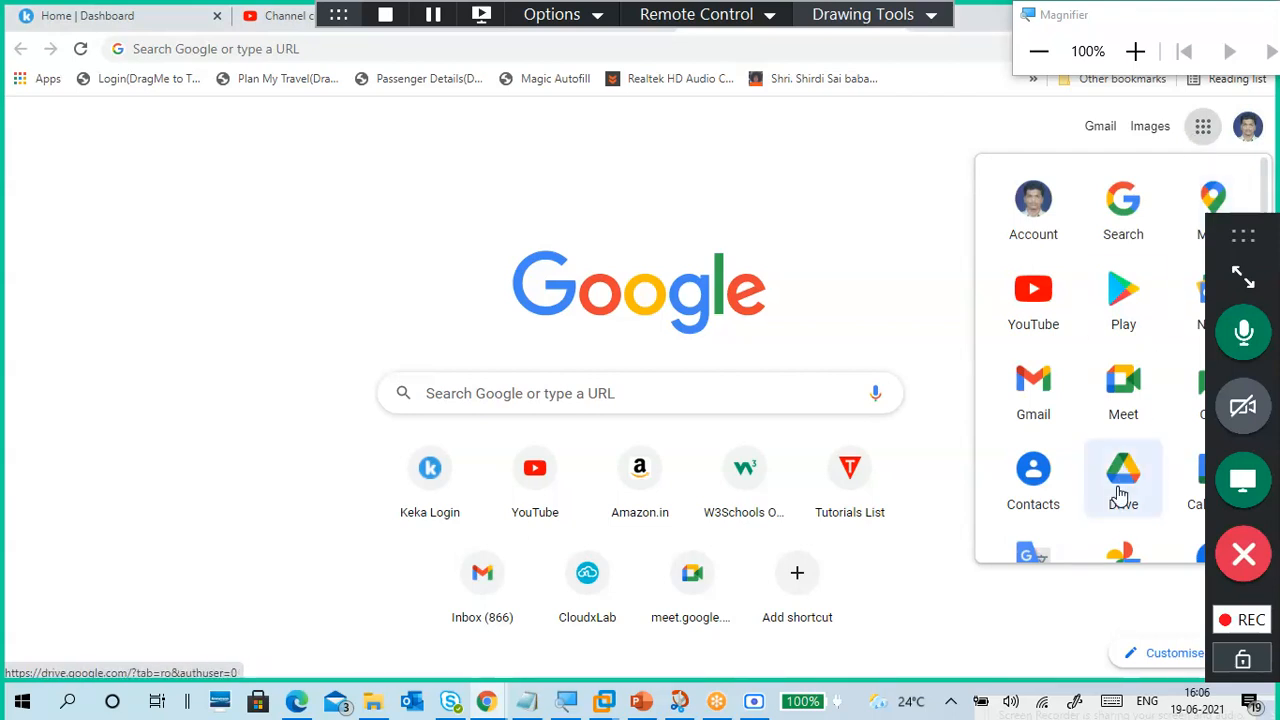
left_click(1247, 130)
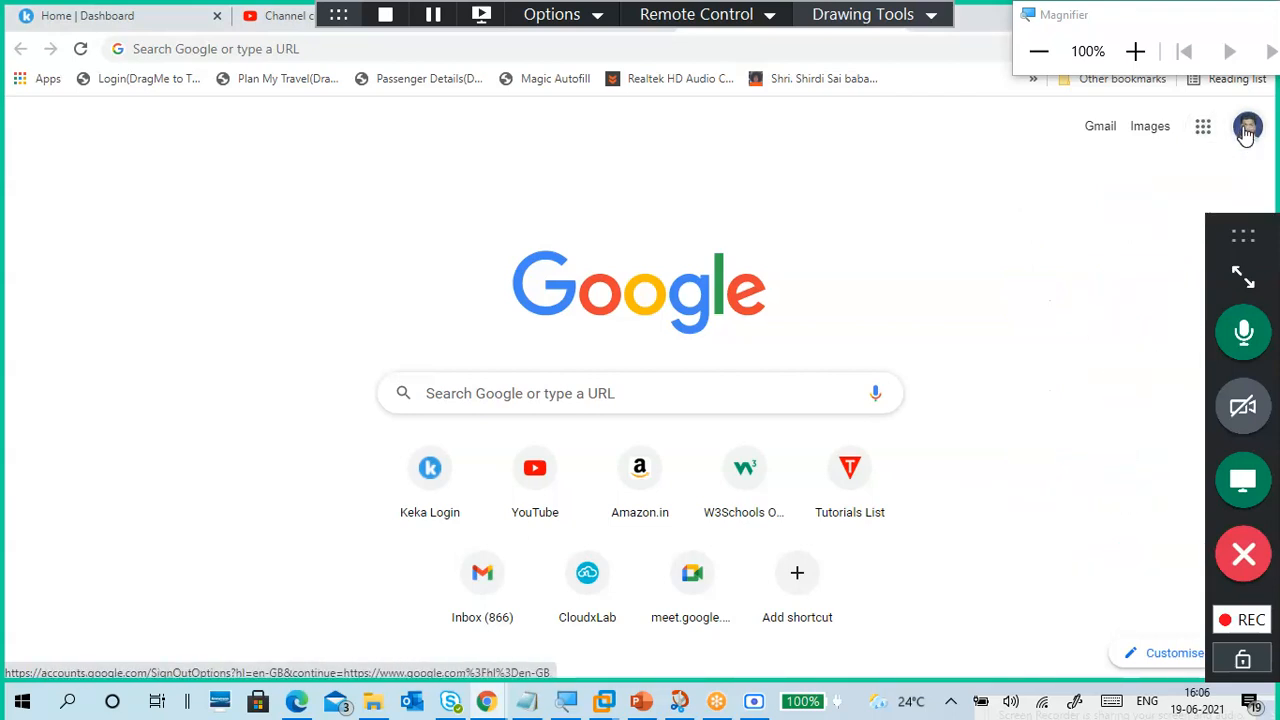
left_click(1062, 410)
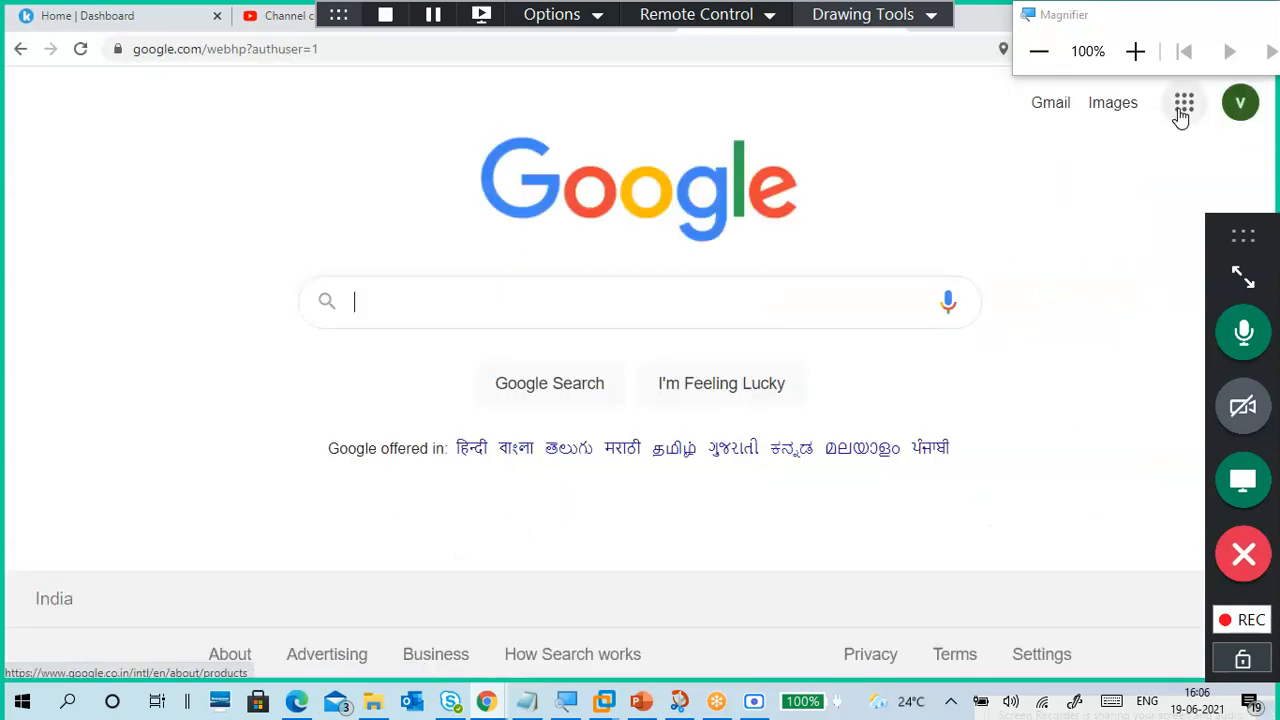
left_click(1184, 102)
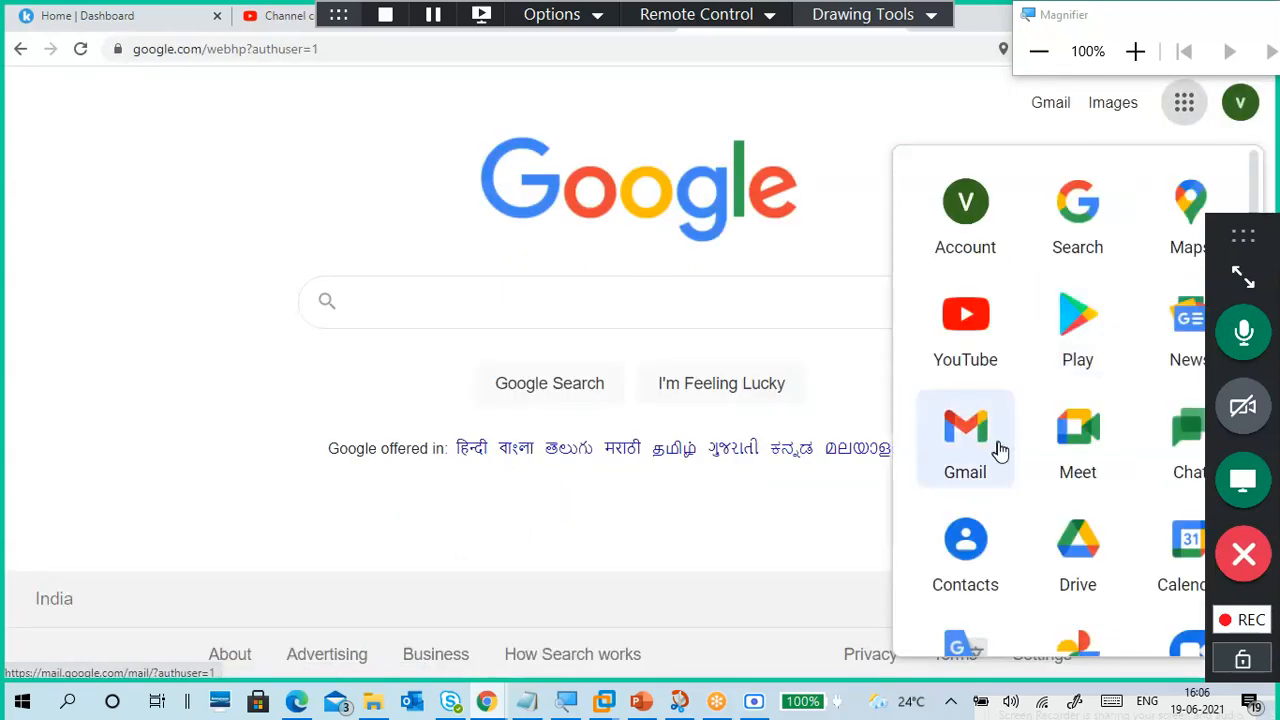
left_click(1075, 542)
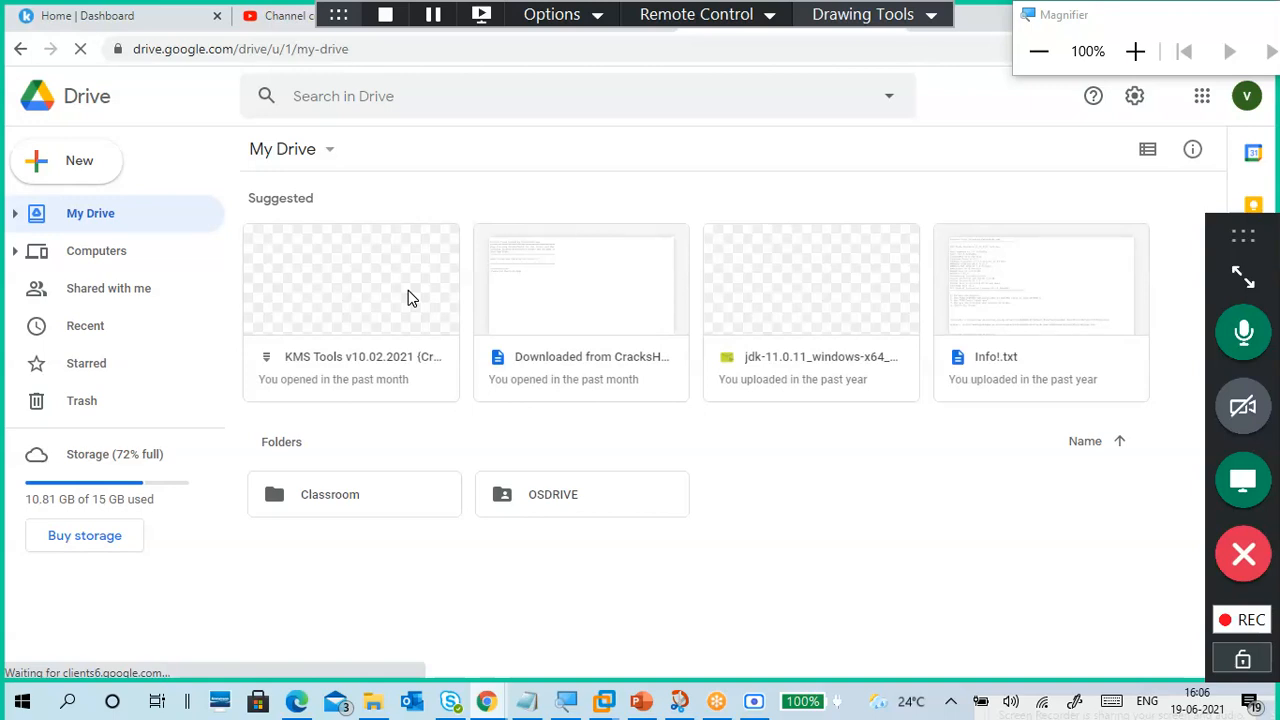
Open the Ratiborus KMS Tools v10.02.2021 folder inside OSDRIVE and select the KMS Tools v10.02.2021 file
left_click(536, 495)
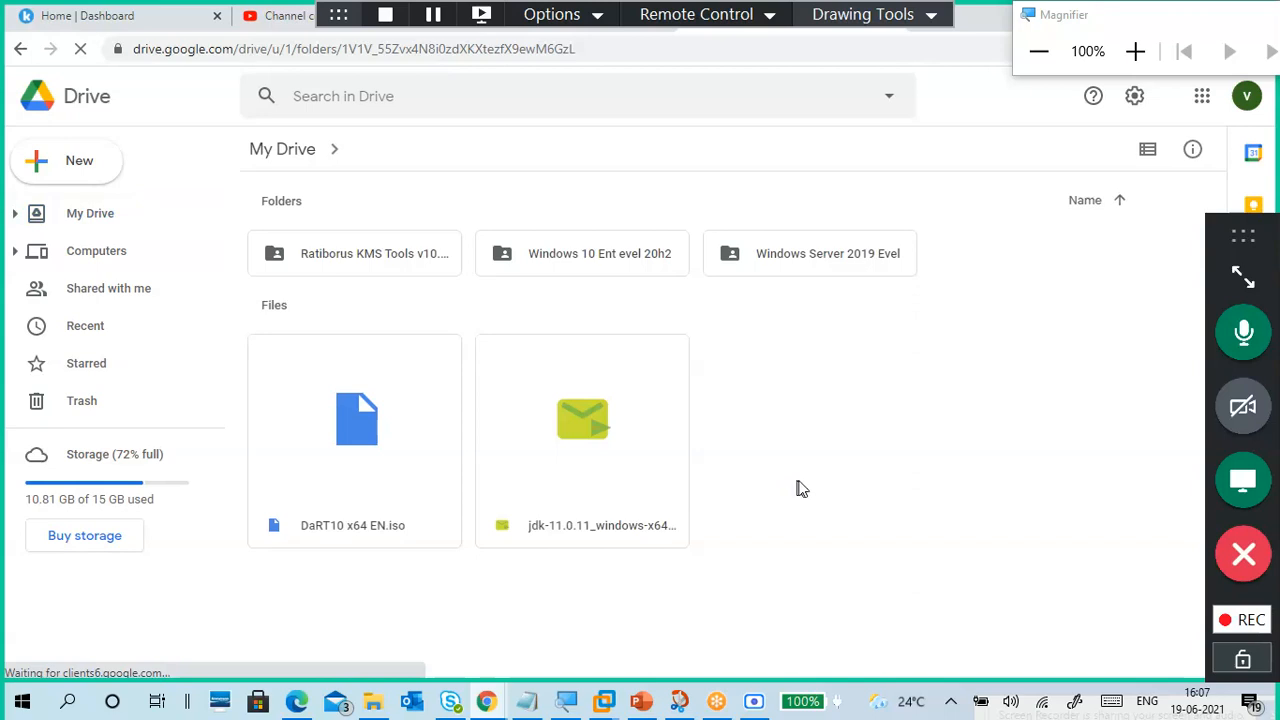
double_click(386, 271)
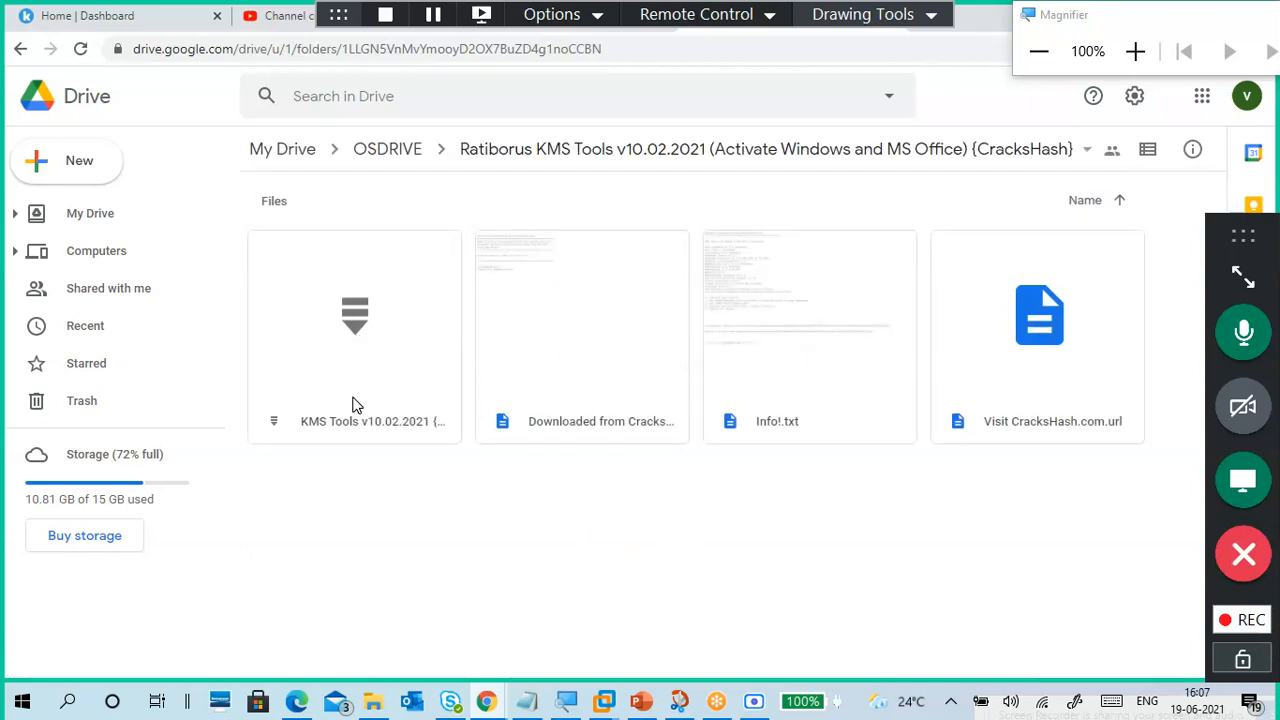
left_click(355, 368)
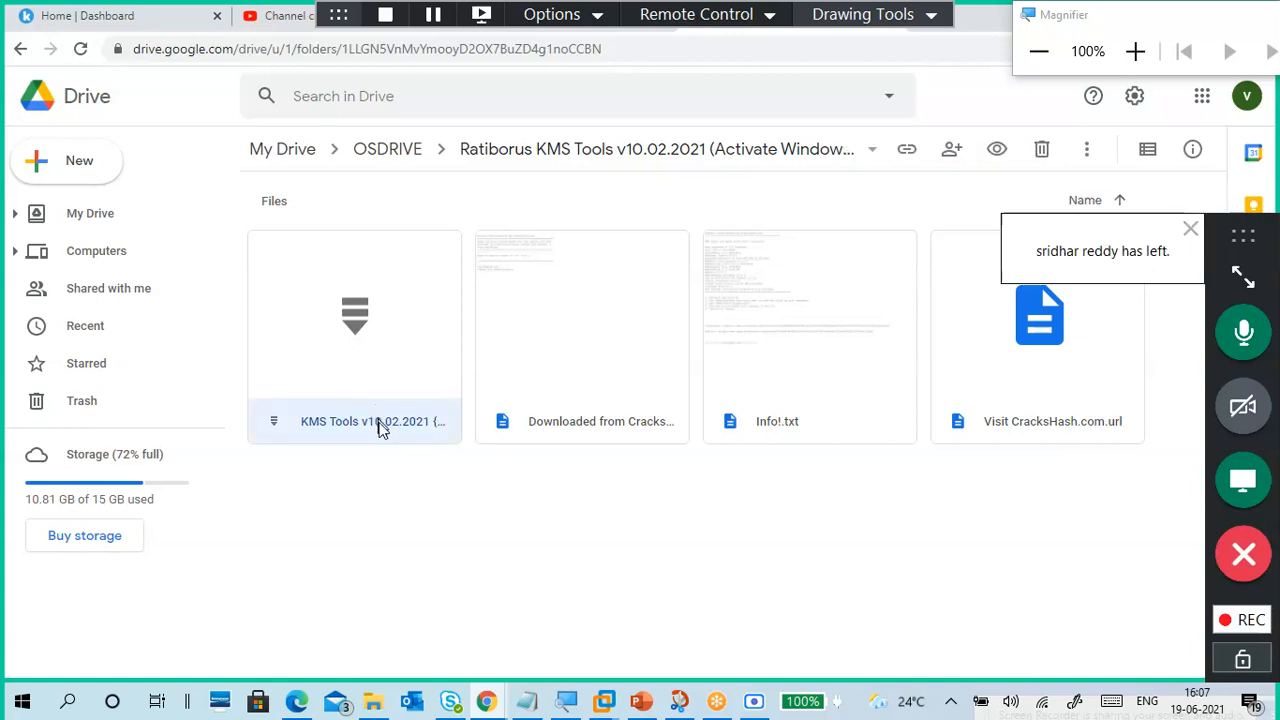
Preview the KMS Tools v10.02.2021 zip file, close the preview and return to the OSDRIVE folder
left_click(871, 152)
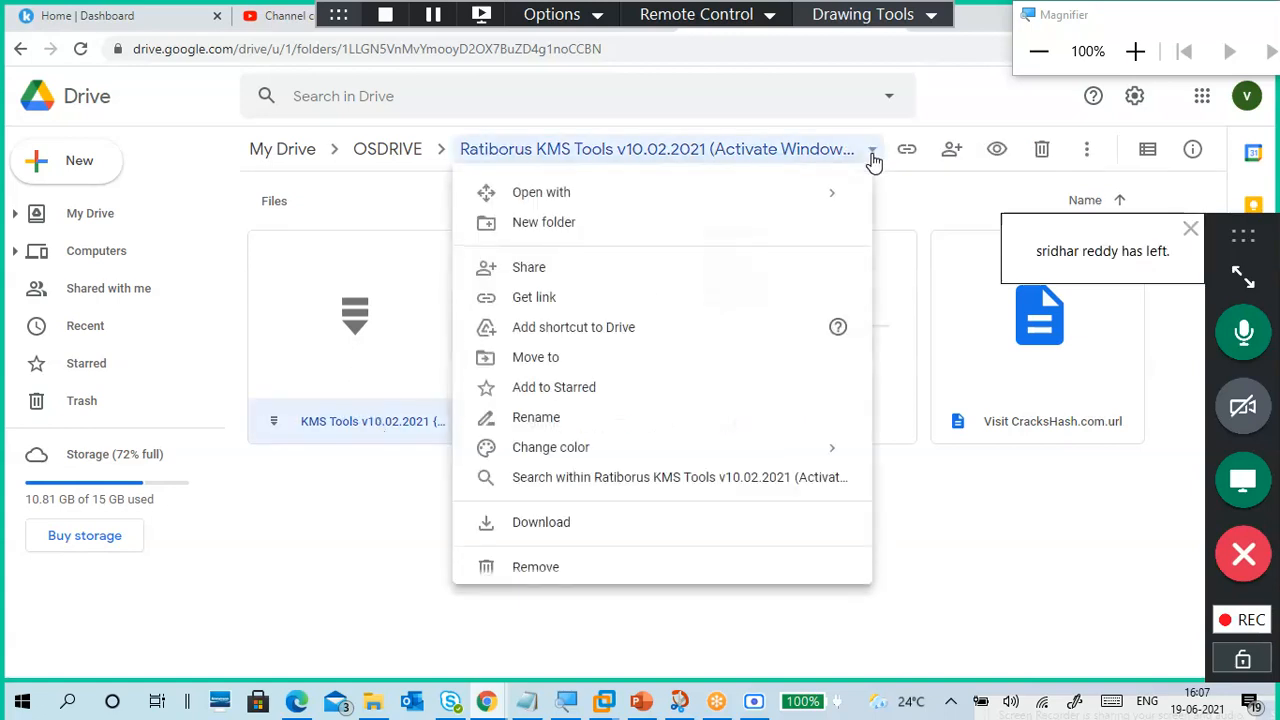
left_click(873, 160)
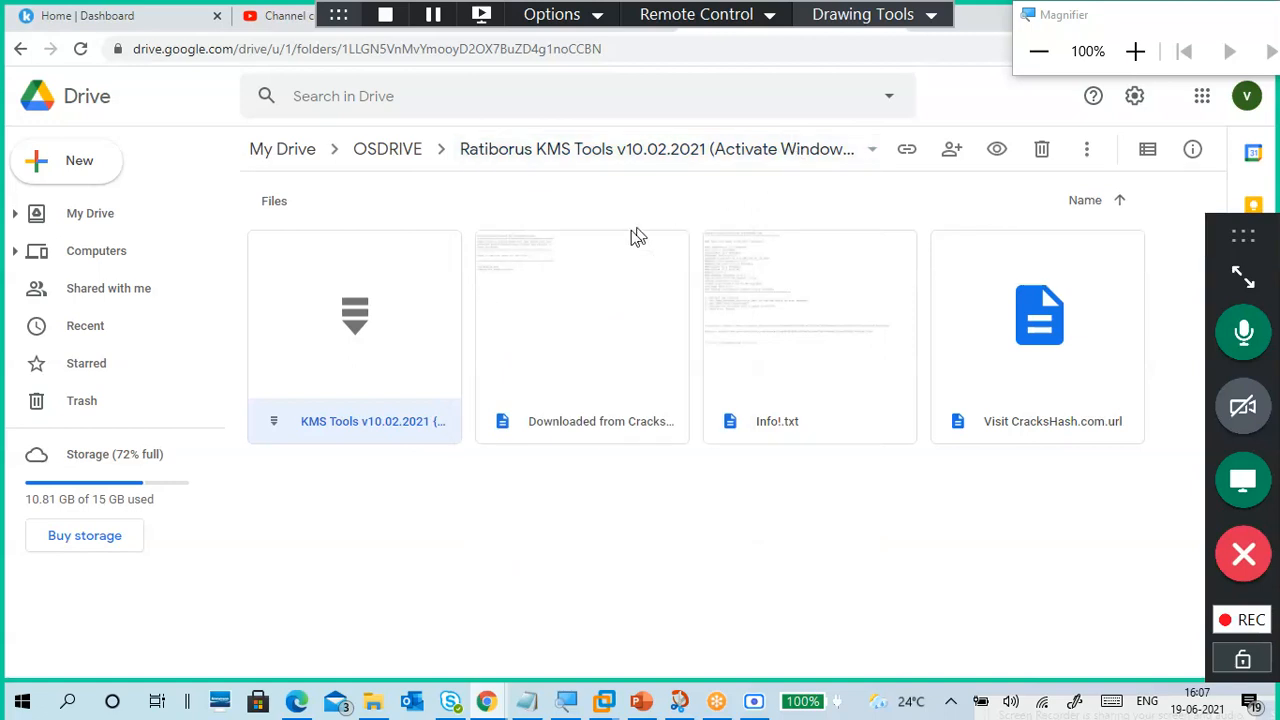
double_click(380, 352)
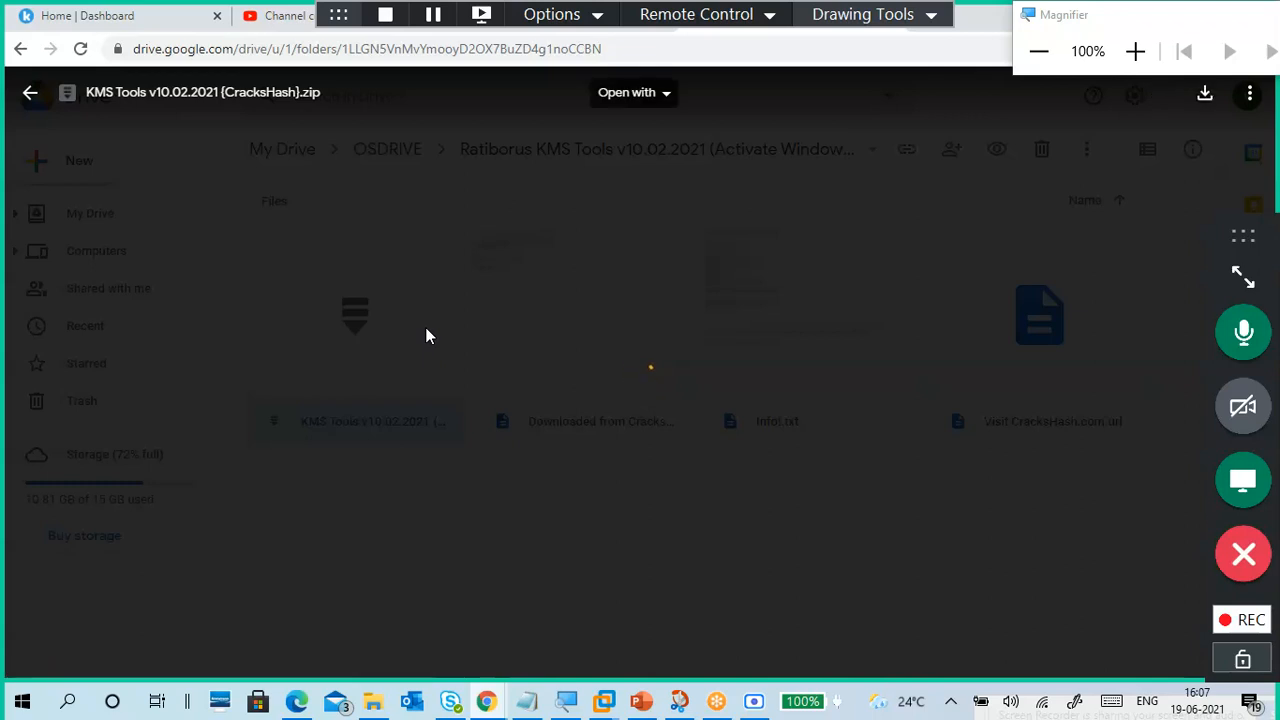
left_click(30, 92)
left_click(403, 158)
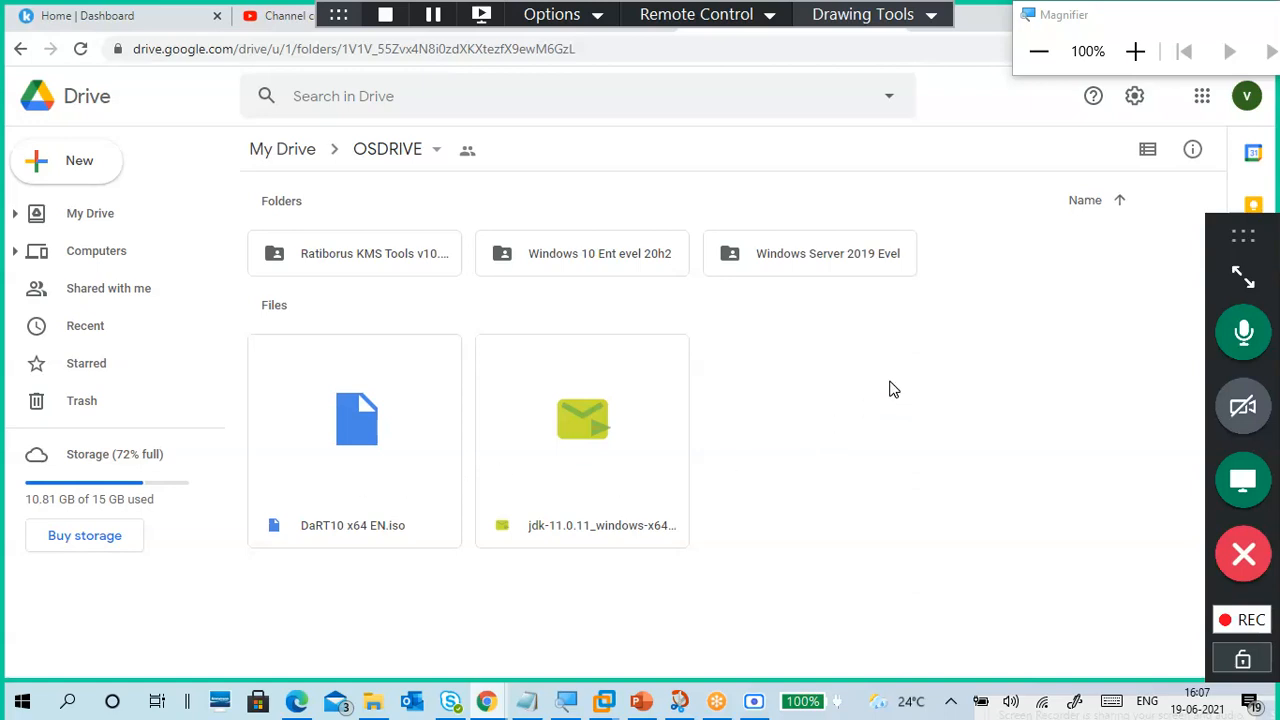
Try to open the sharing settings of the OSDRIVE folder, go back to the previous folder and reload the page
left_click(436, 156)
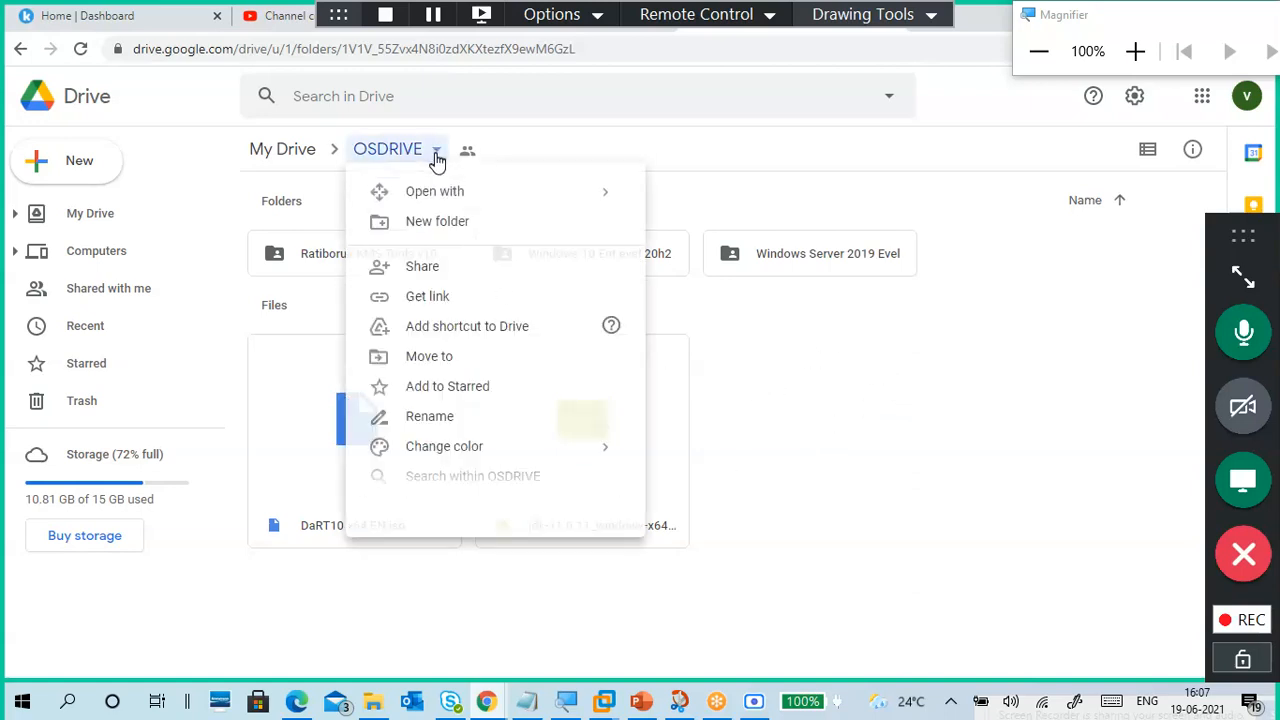
left_click(440, 269)
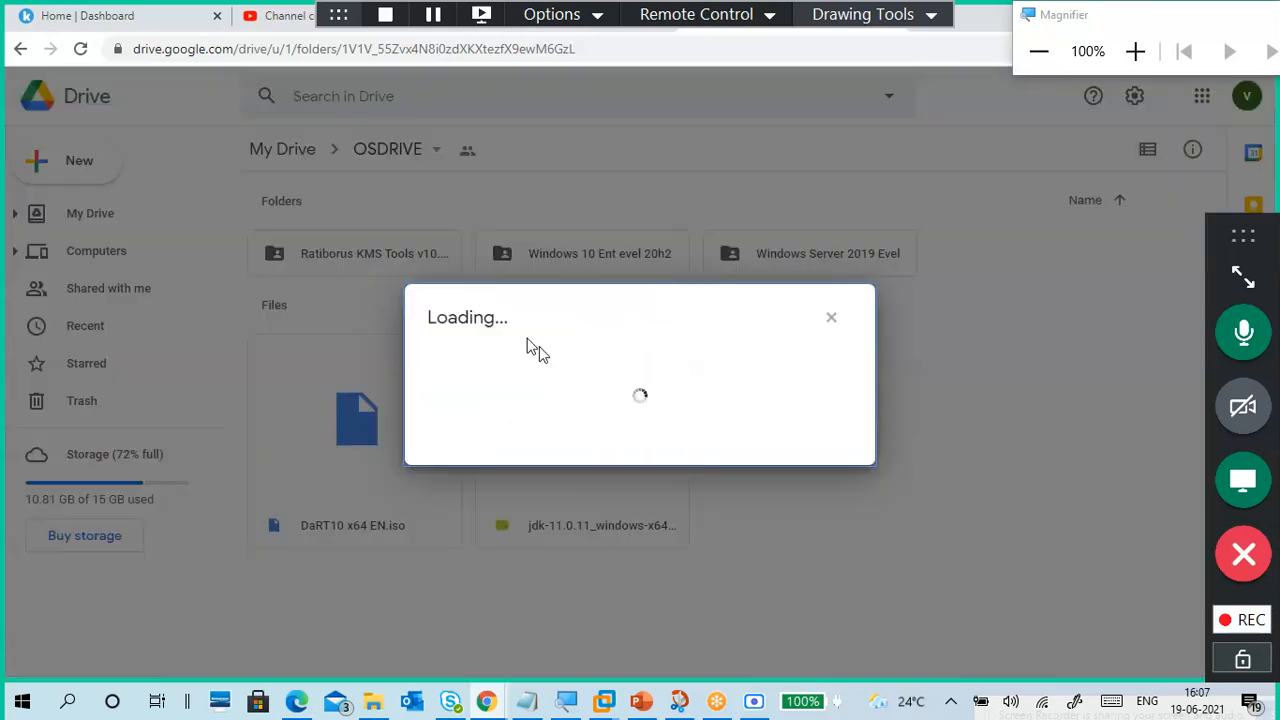
left_click(831, 318)
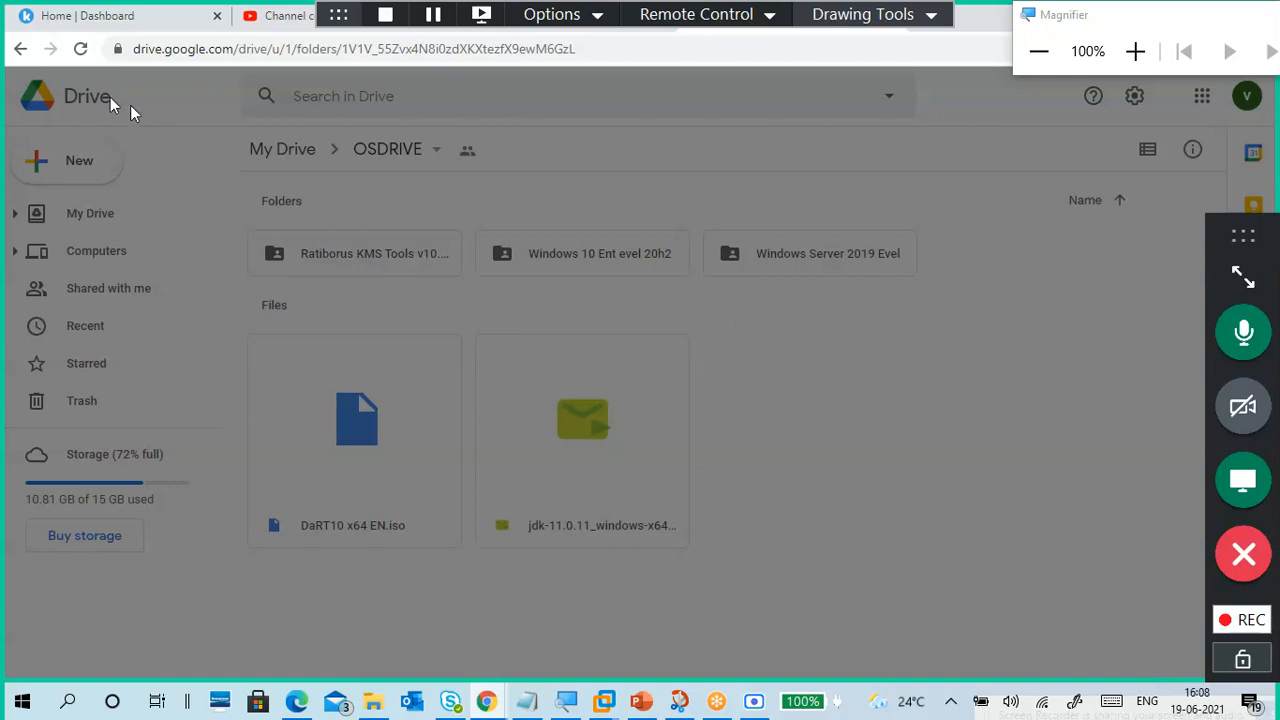
left_click(21, 50)
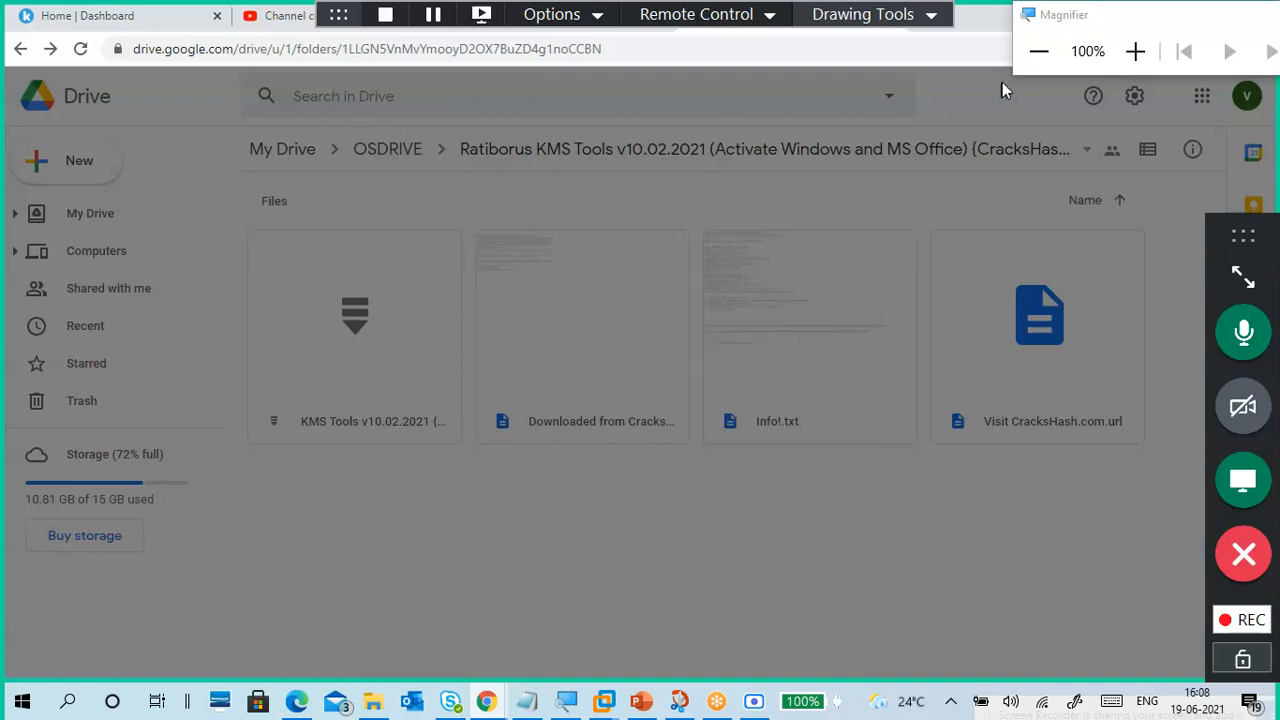
left_click_drag(1085, 14, 1112, 64)
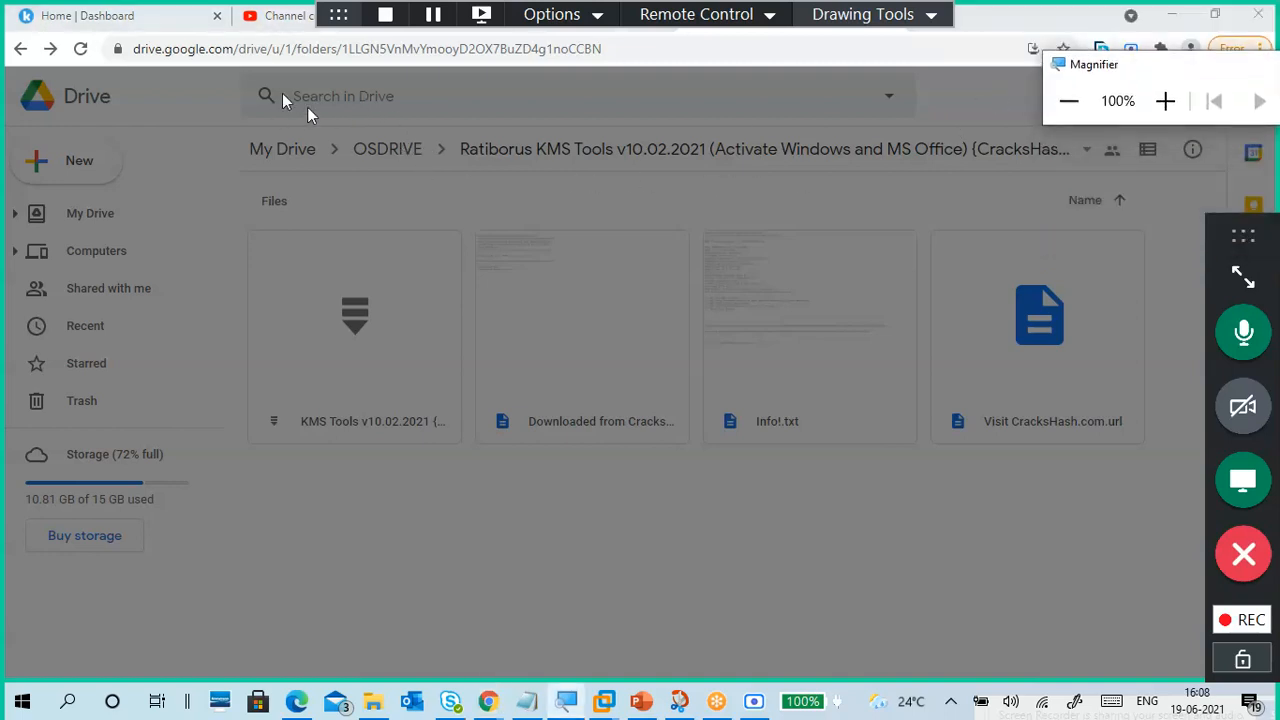
left_click(80, 50)
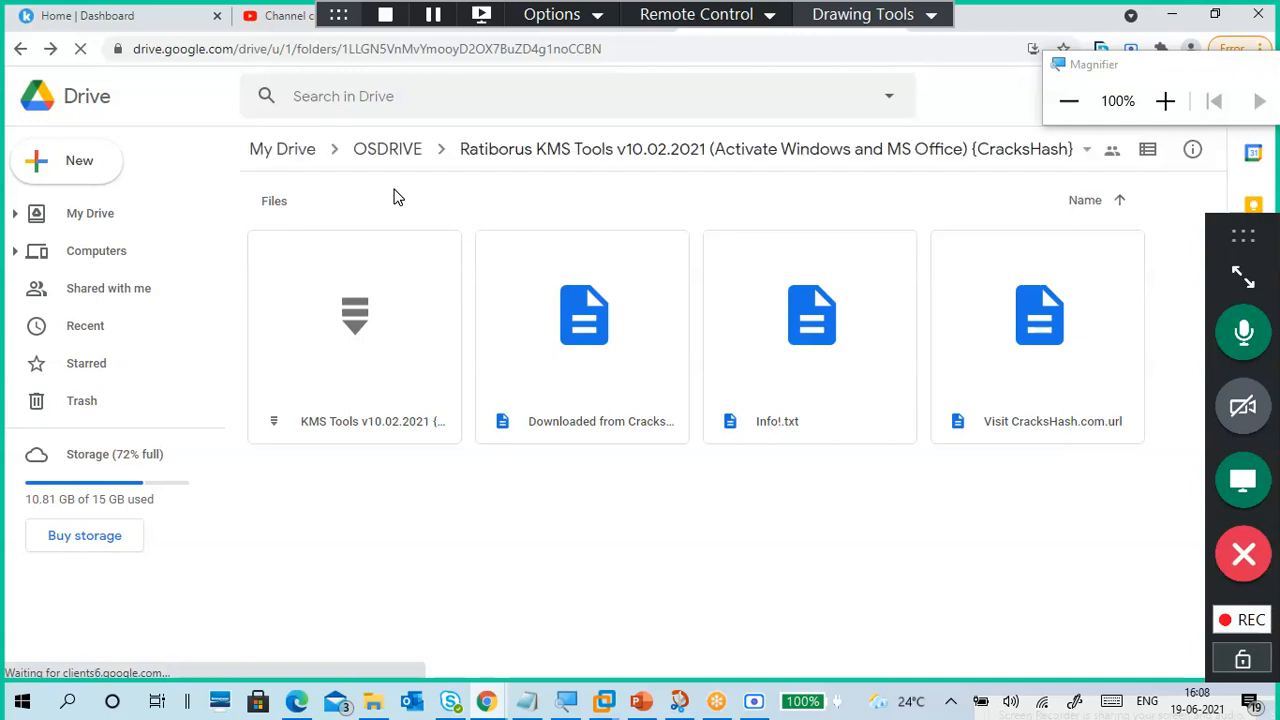
Open the OSDRIVE folder and copy its sharing link, leaving access as Viewer for anyone with the link
left_click(391, 152)
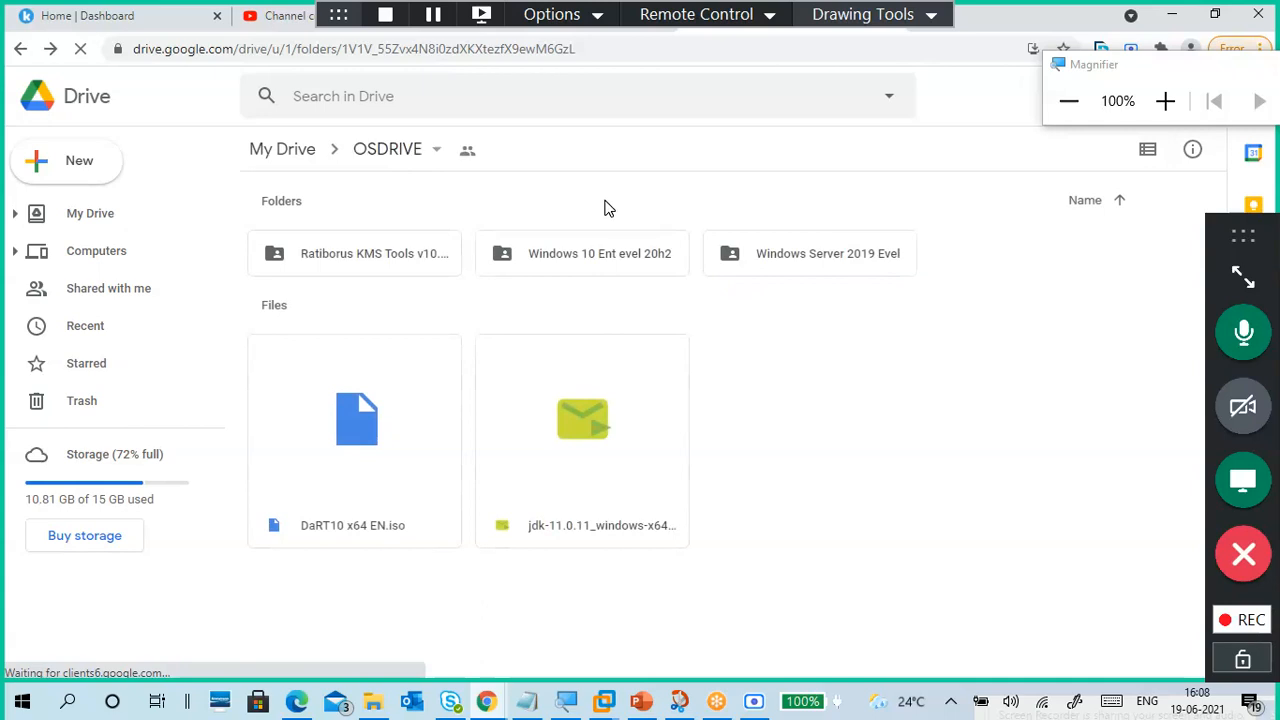
left_click(437, 158)
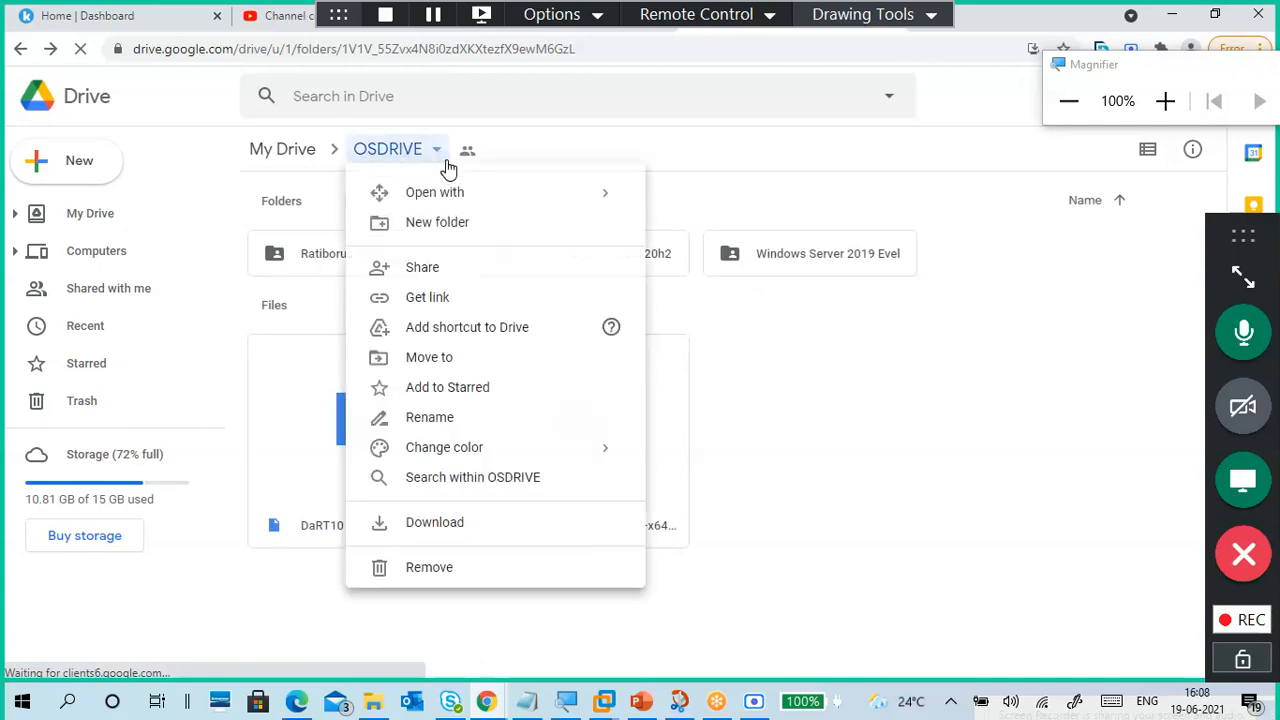
left_click(460, 298)
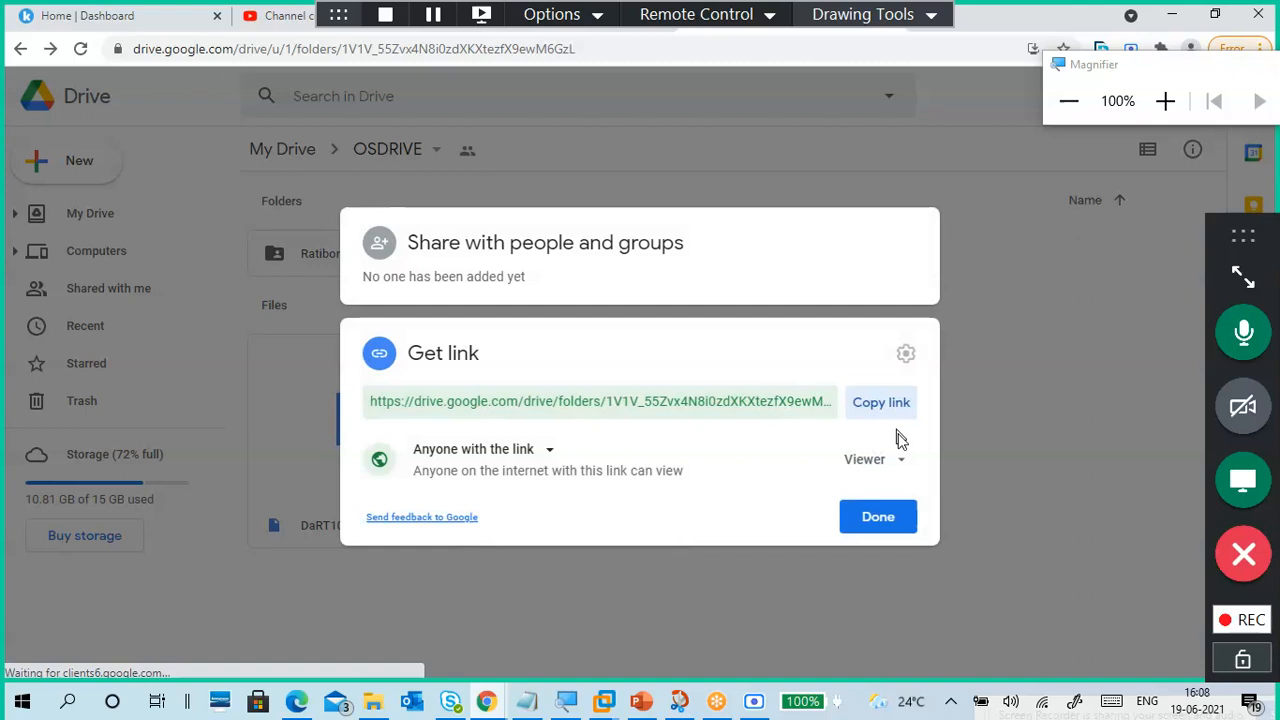
left_click(903, 460)
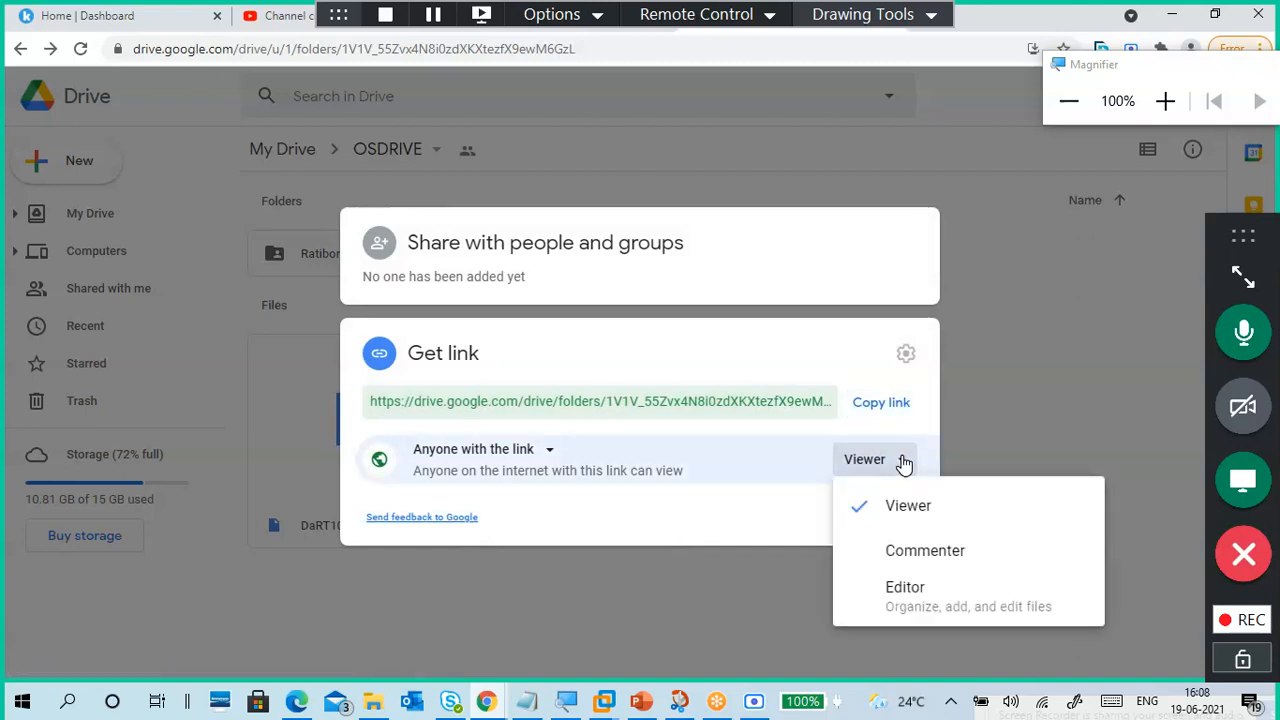
left_click(903, 460)
left_click(884, 406)
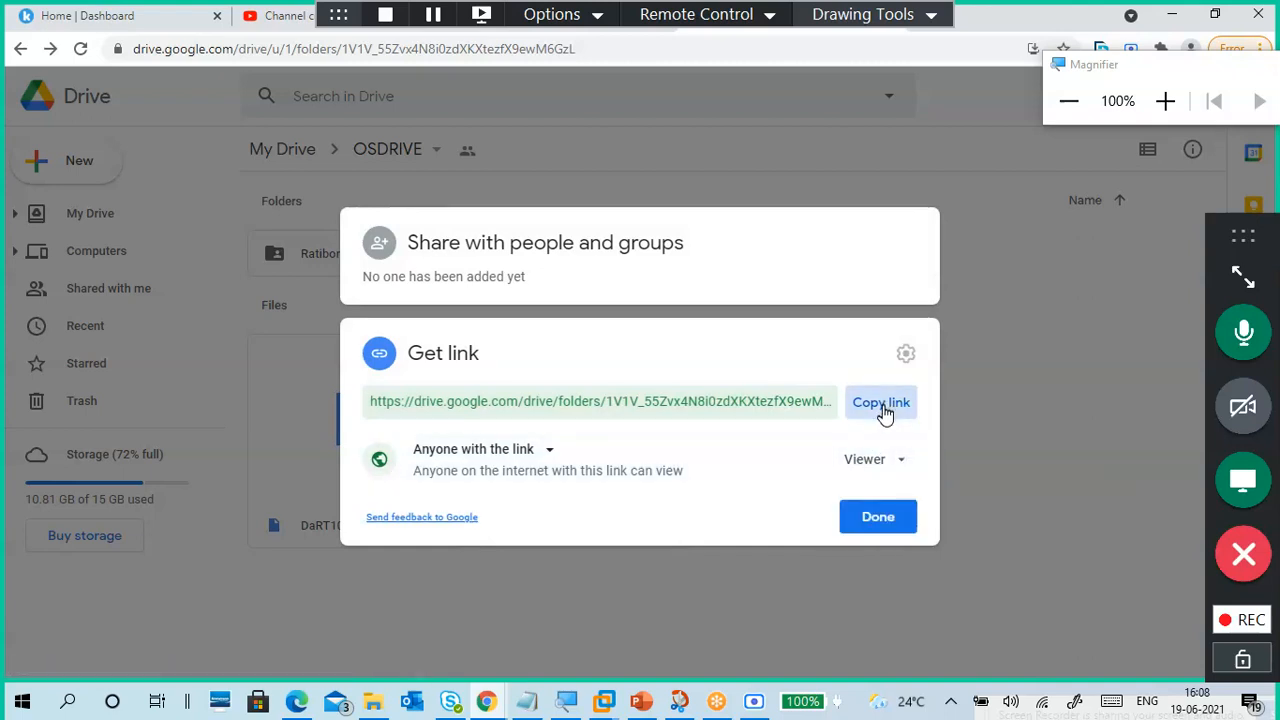
left_click(876, 528)
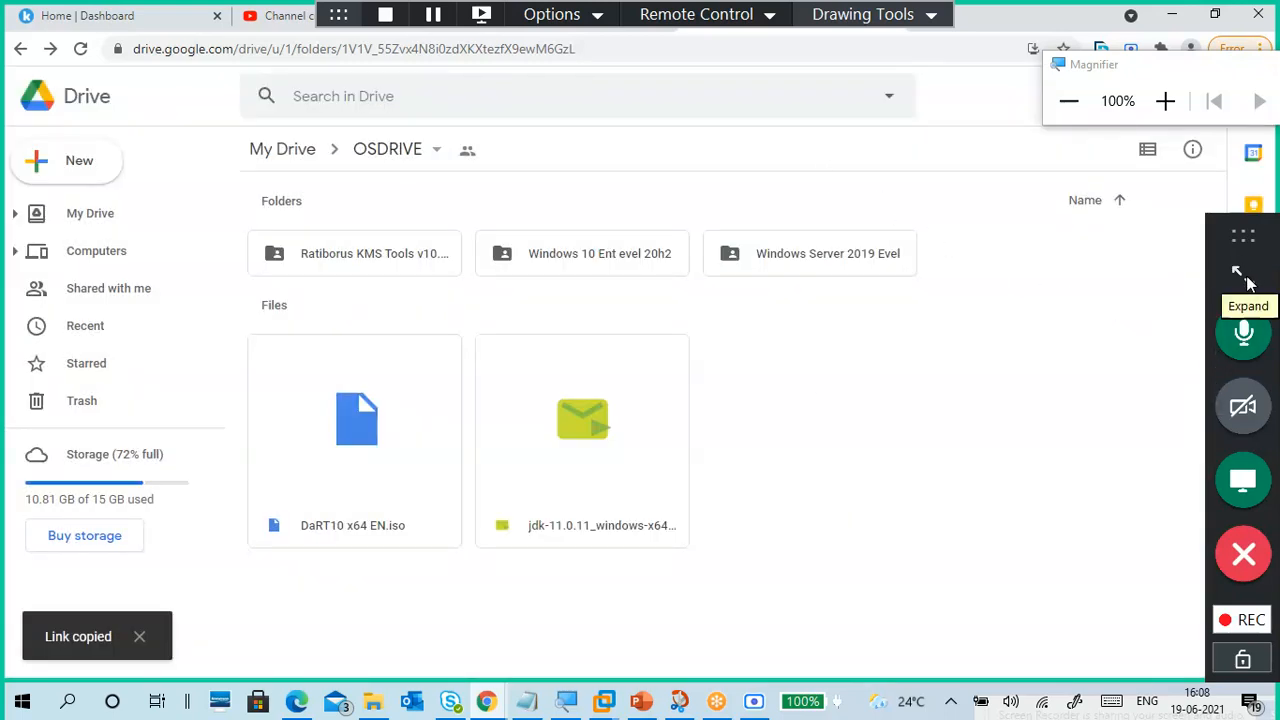
Switch to GoToMeeting, expand its control panel and pop the meeting chat out into a separate window
left_click(1245, 280)
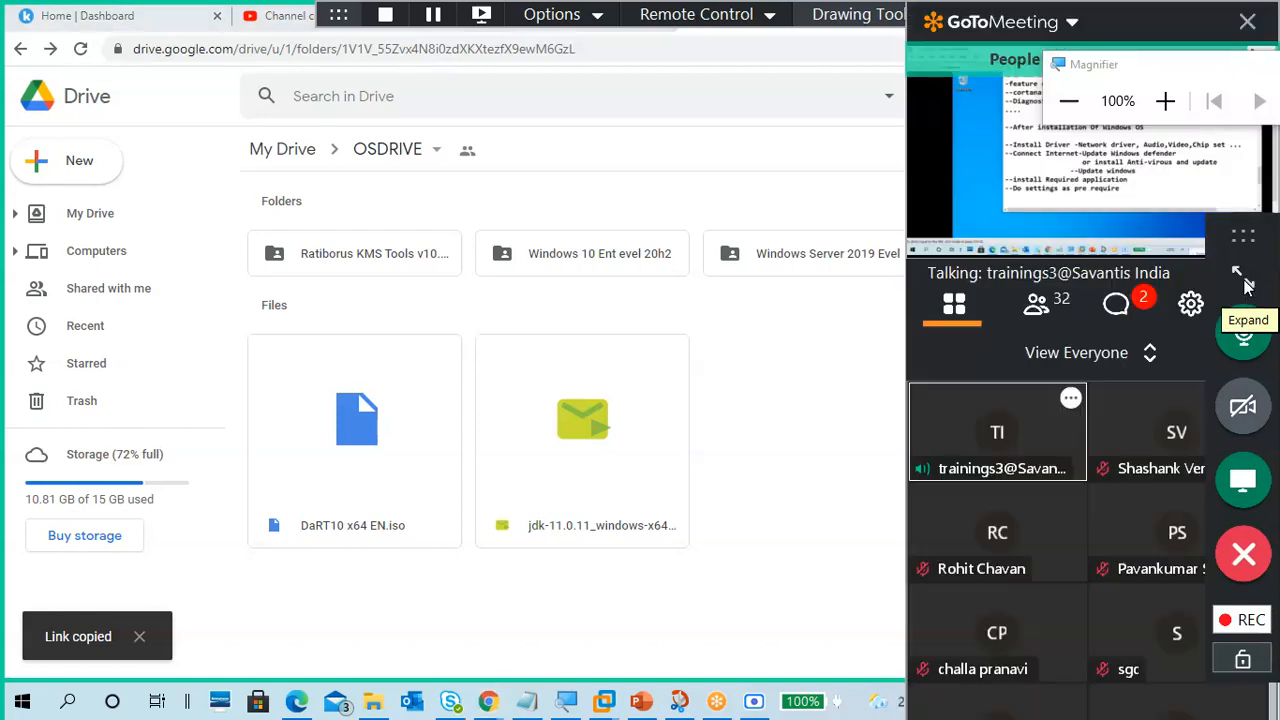
left_click(1118, 305)
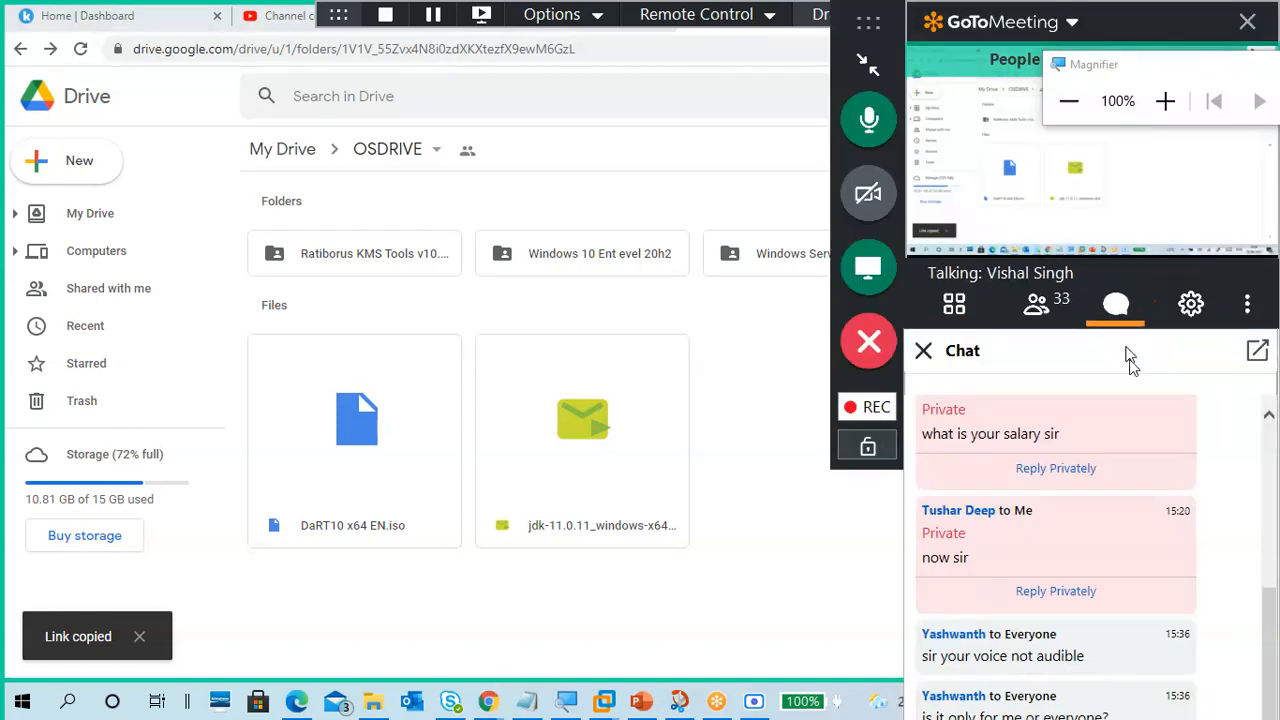
left_click(1255, 354)
left_click_drag(696, 294, 669, 101)
Send the copied OSDRIVE link to everyone in the meeting chat, then close the chat and collapse the meeting panel
left_click(569, 577)
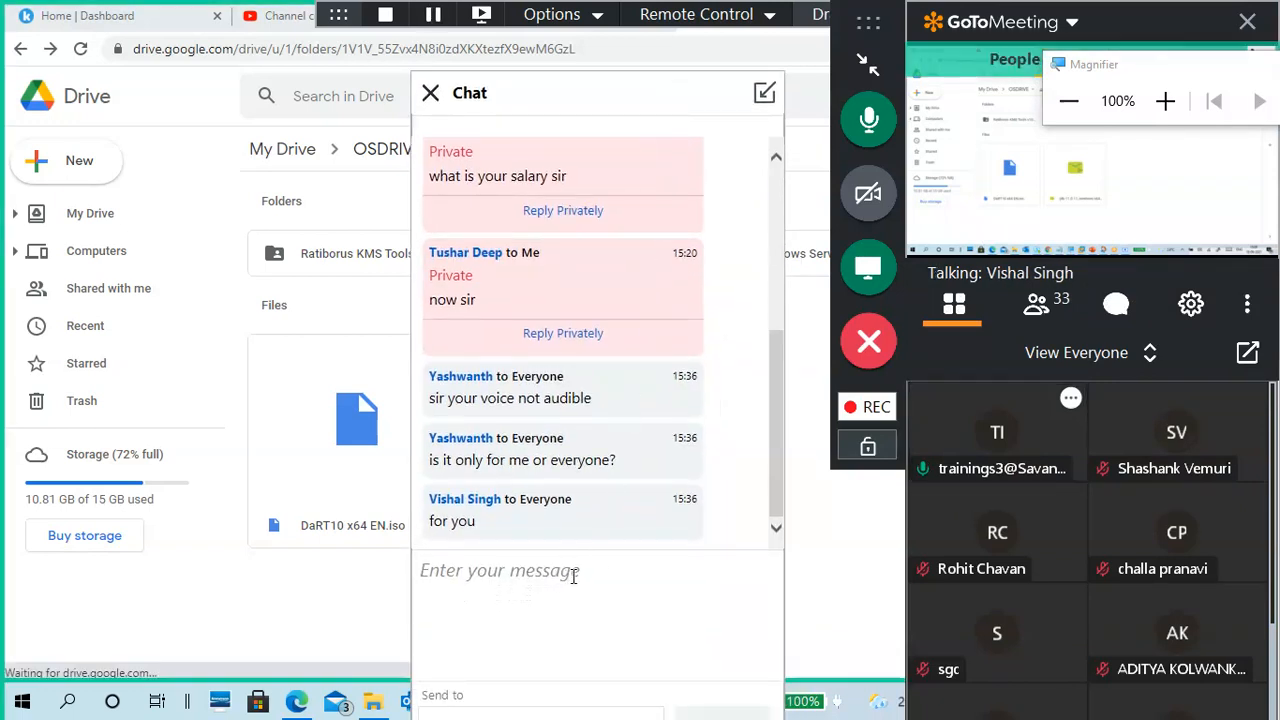
key("ctrl+v")
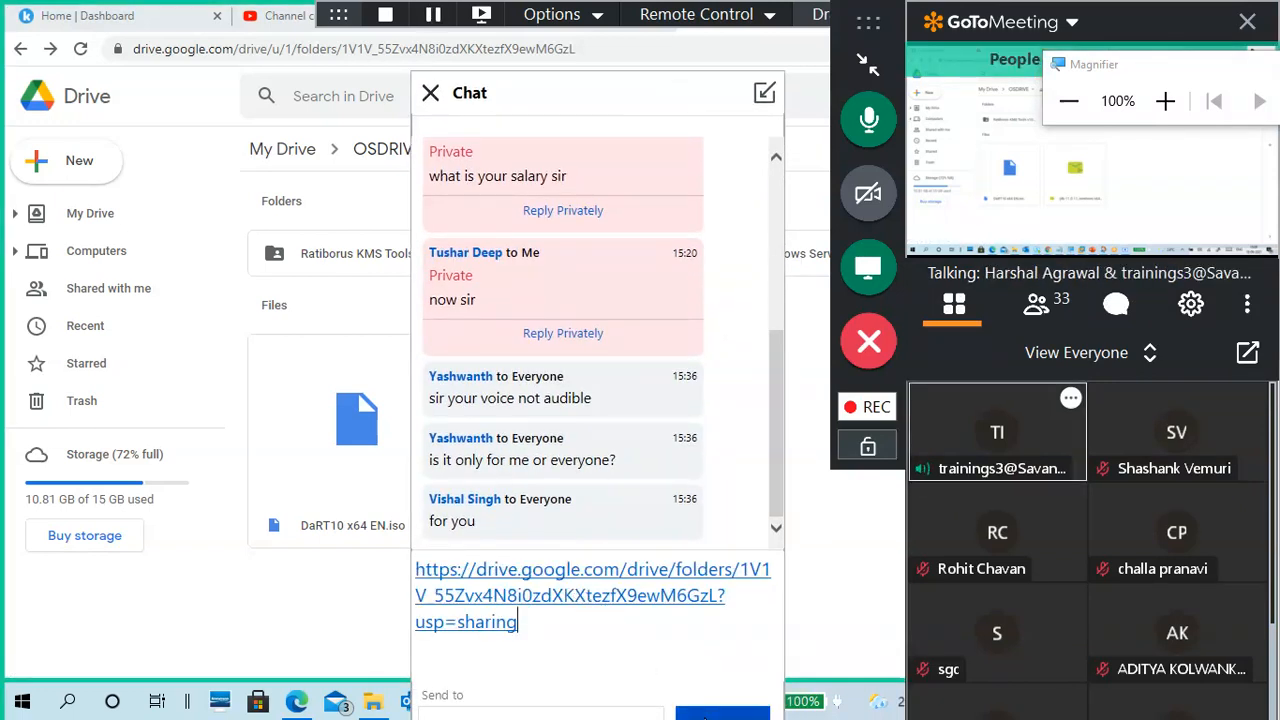
key("Return")
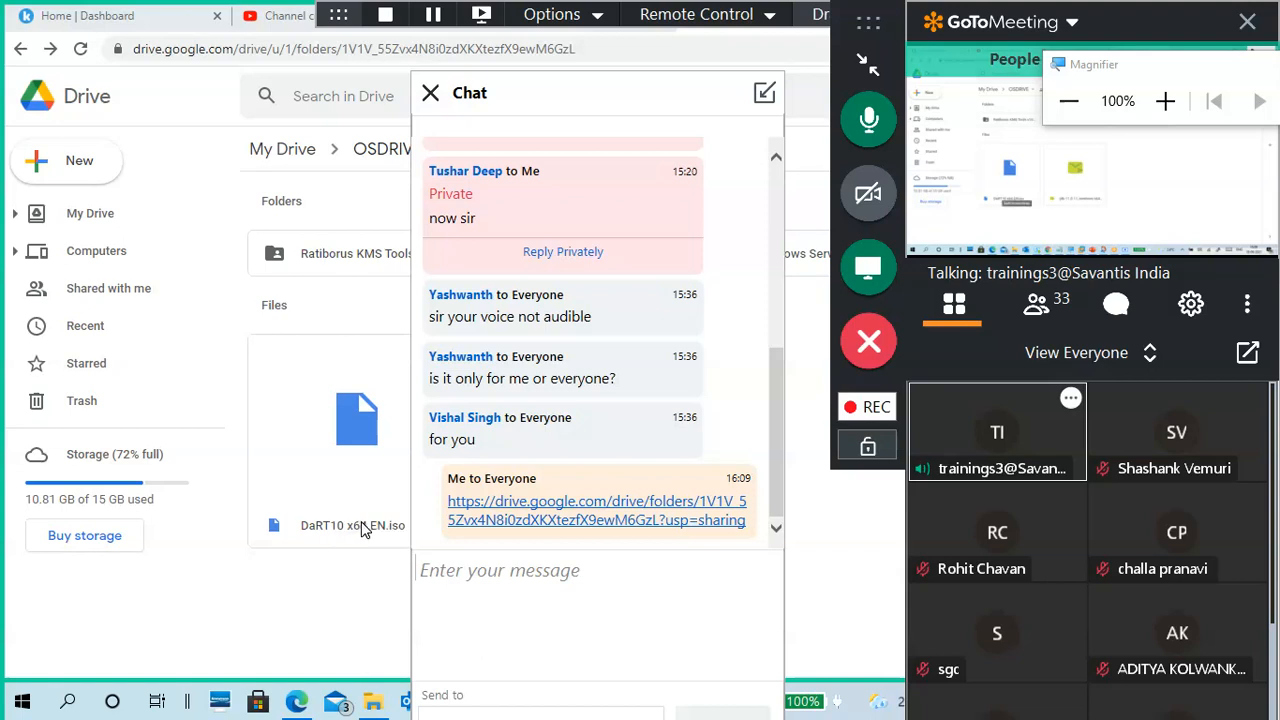
left_click(430, 95)
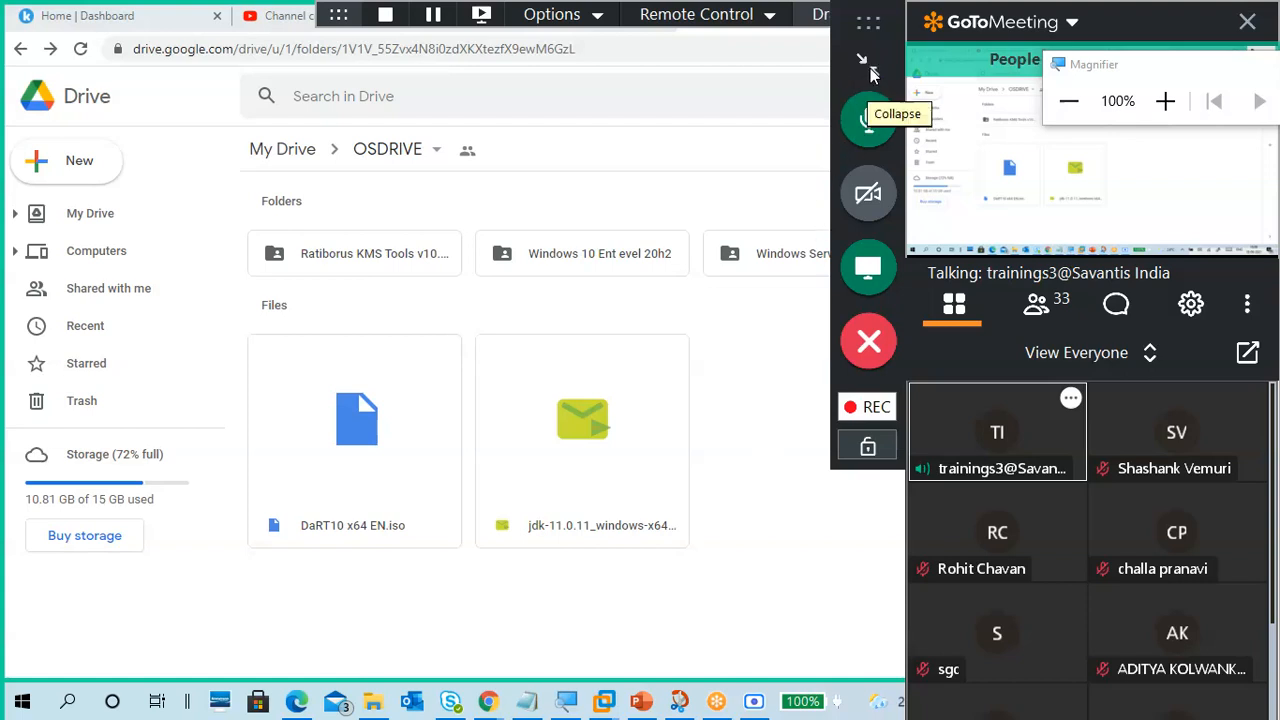
left_click(871, 74)
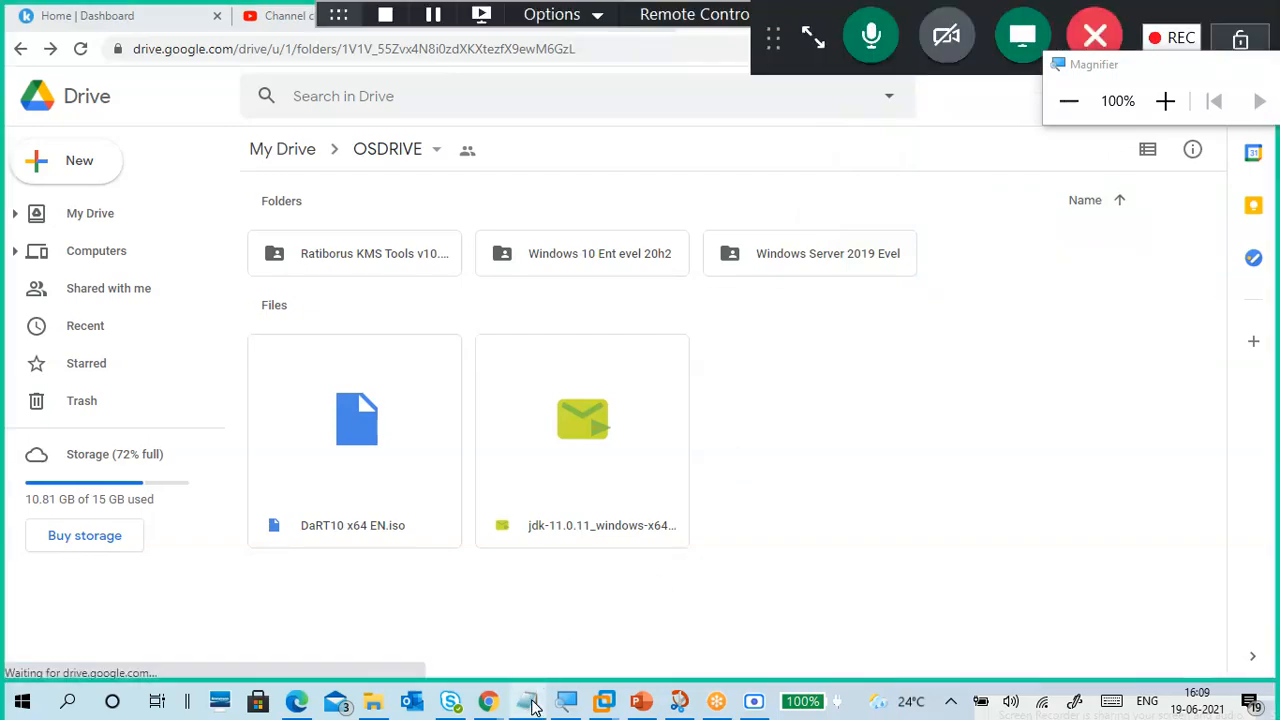
Switch to the untitled Notepad notes, paste the OSDRIVE link below the "Drag n drops or copy paste --enable" line, add three line breaks and minimize Notepad
left_click(527, 702)
scroll(586, 477, "down", 10)
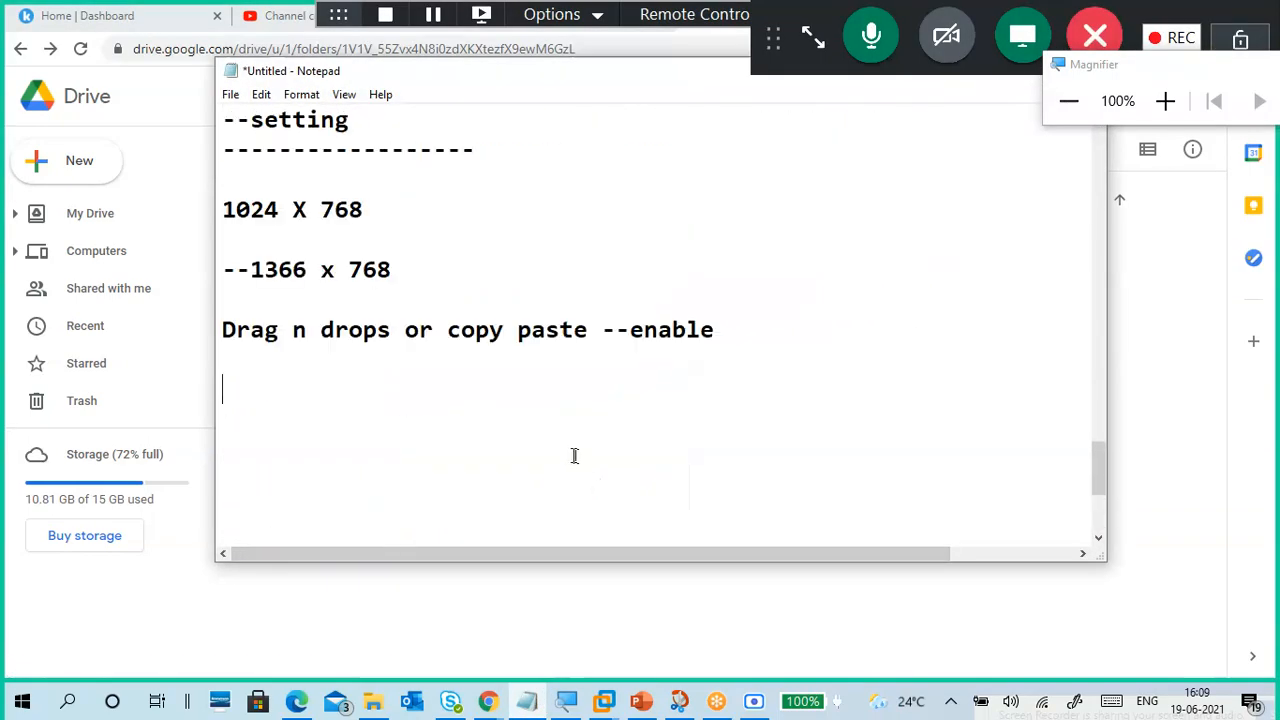
left_click(468, 391)
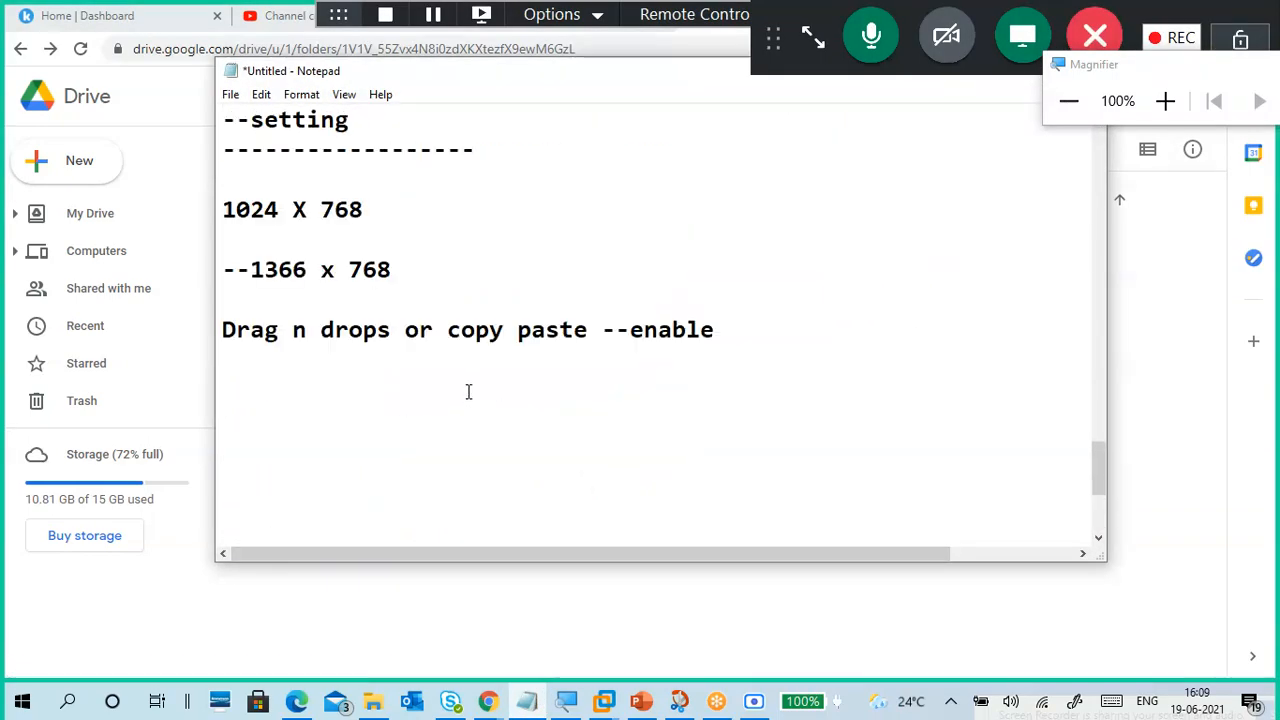
key("ctrl+v")
left_click_drag(629, 554, 242, 569)
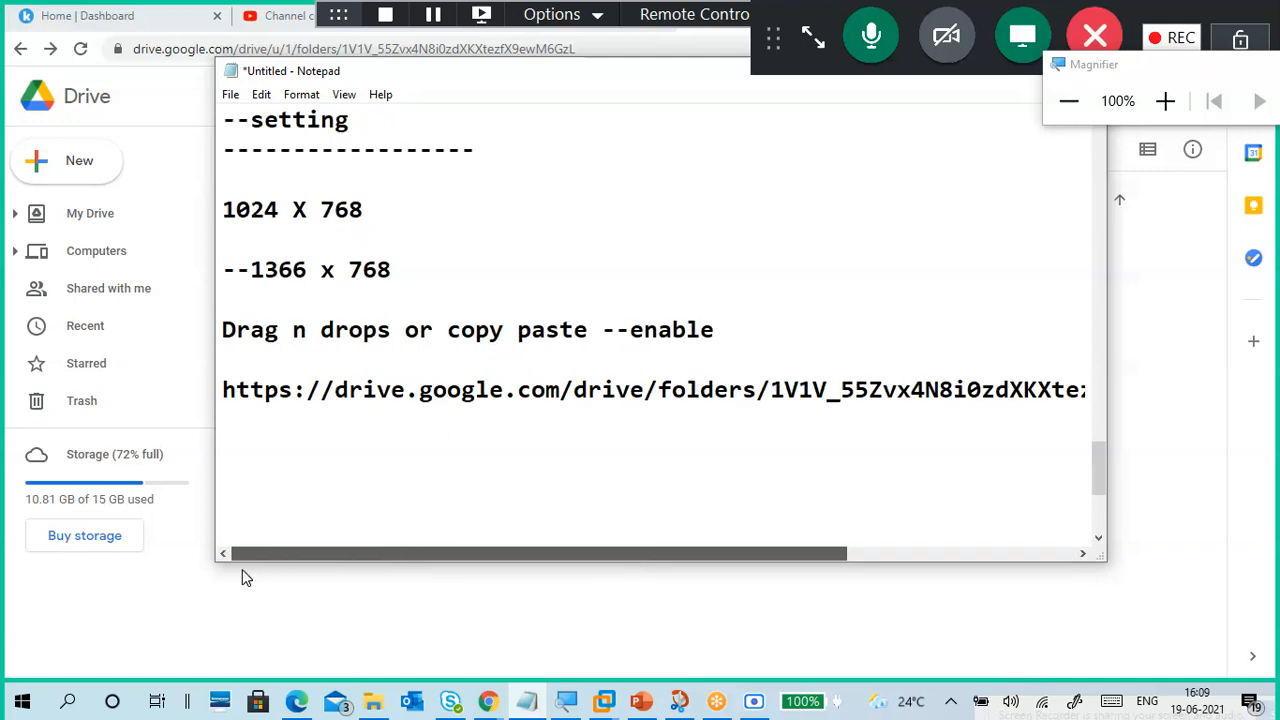
left_click_drag(803, 558, 552, 569)
left_click_drag(675, 563, 1057, 474)
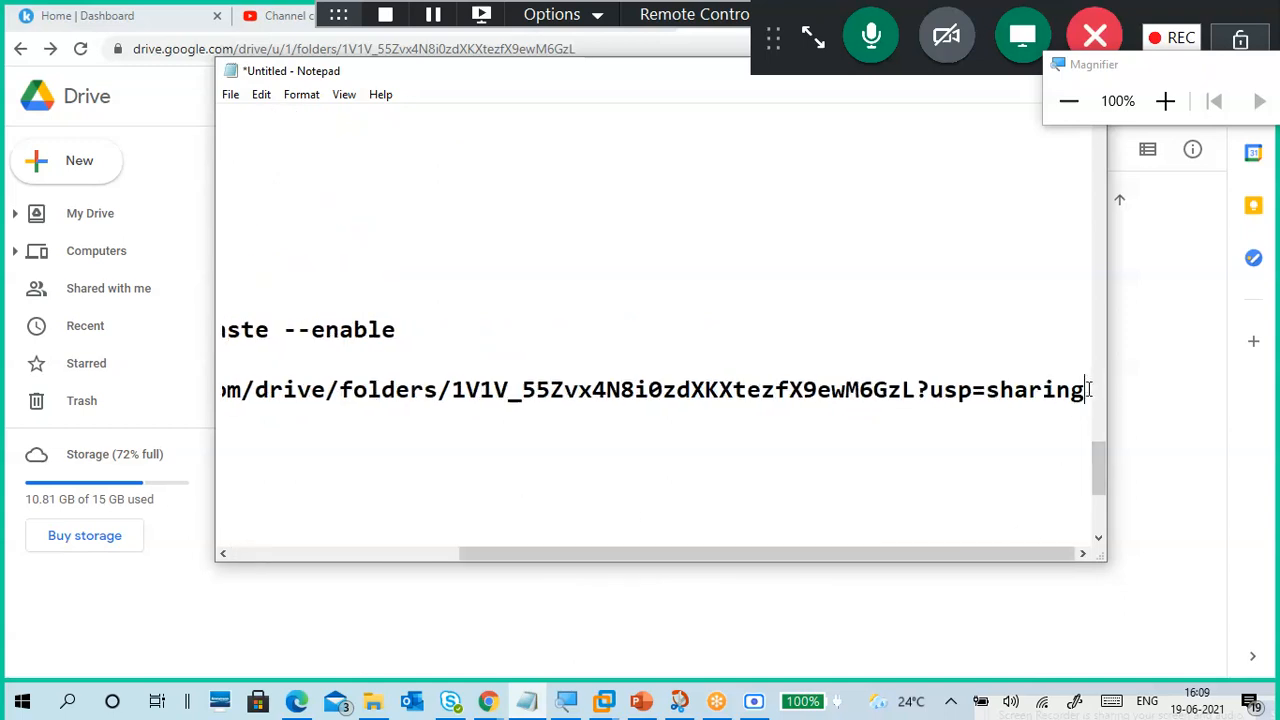
key("Return")
key("Return")
key("Return")
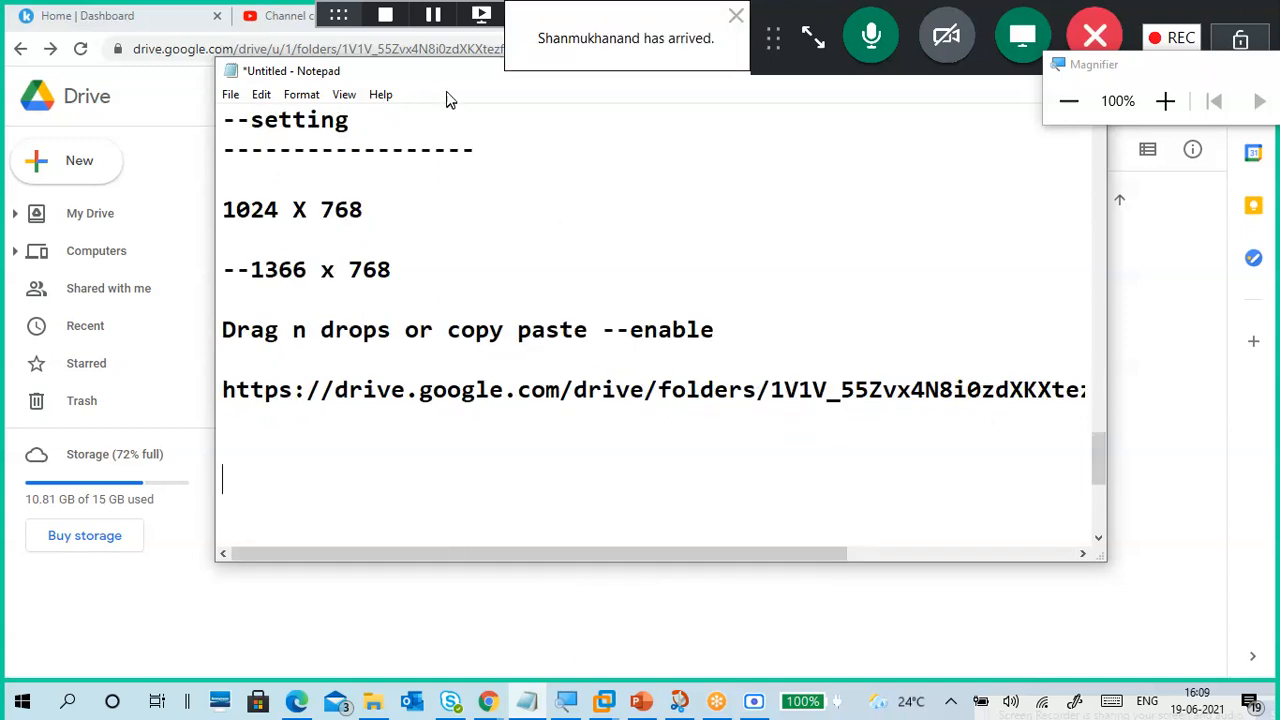
left_click_drag(395, 76, 262, 137)
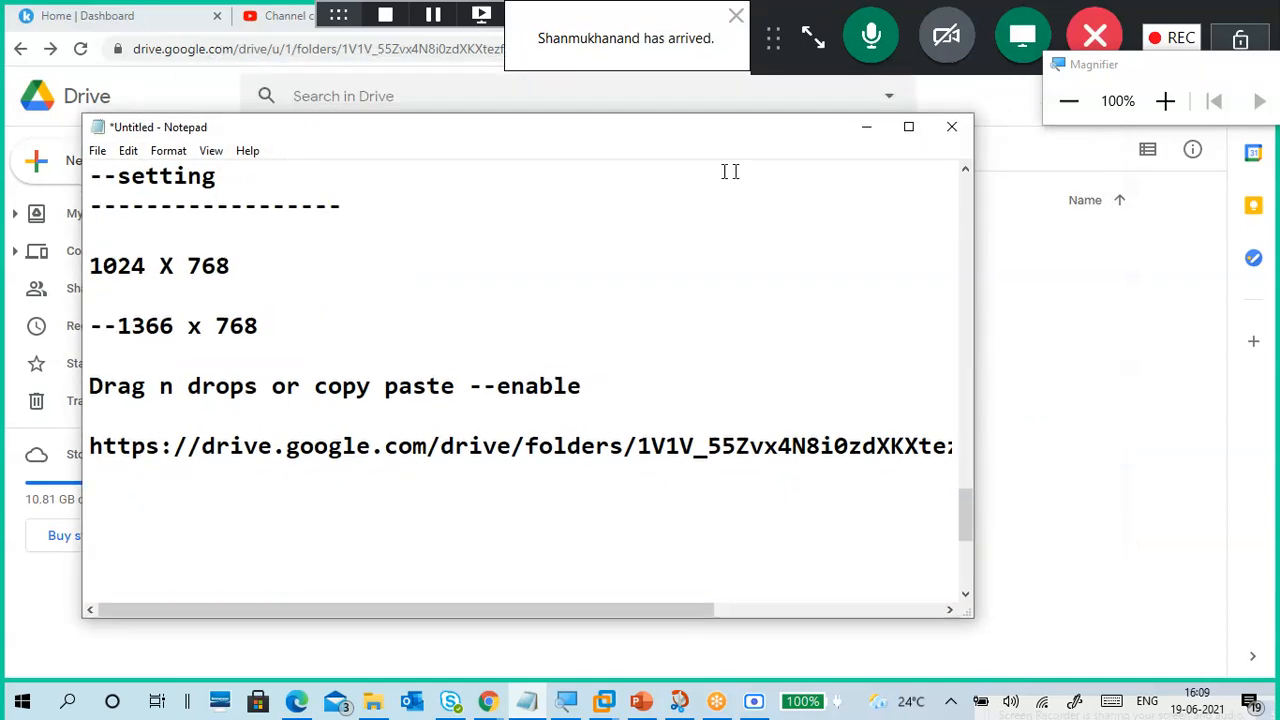
left_click(858, 126)
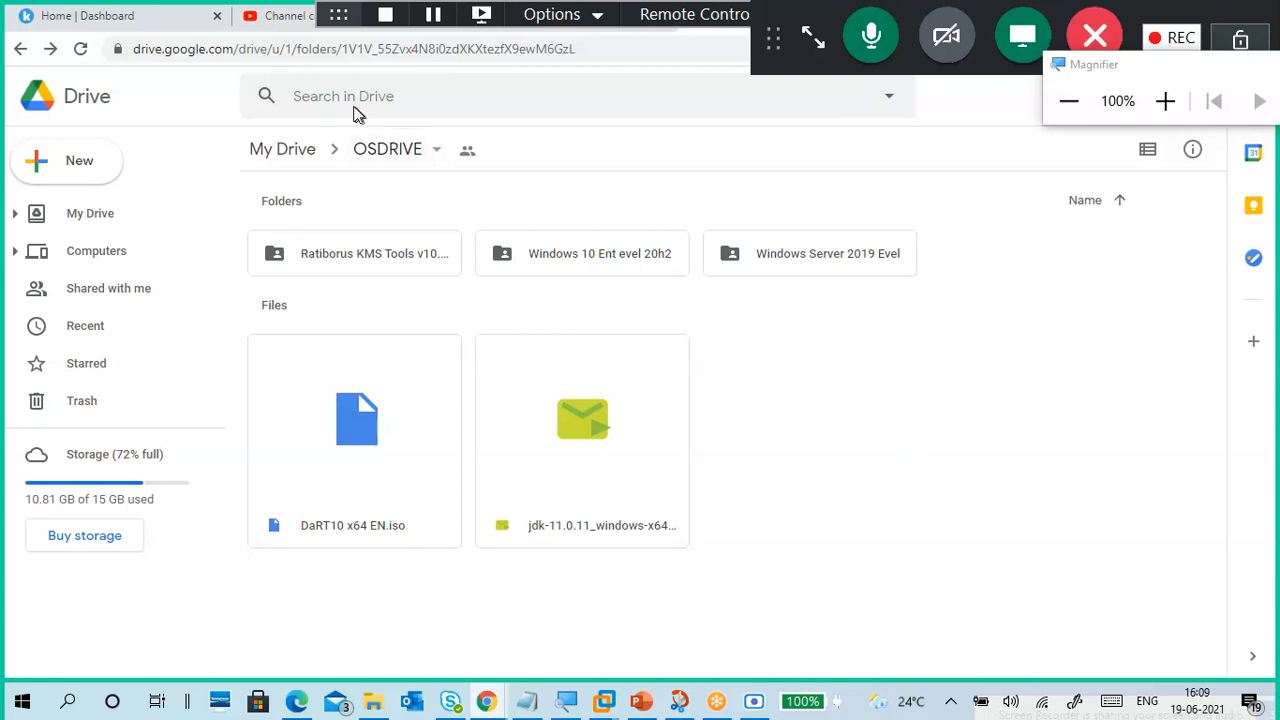
Minimize Chrome to return to the CTS5-WIN-C1 virtual machine and dock the meeting controls at the edge of the screen
left_click(814, 38)
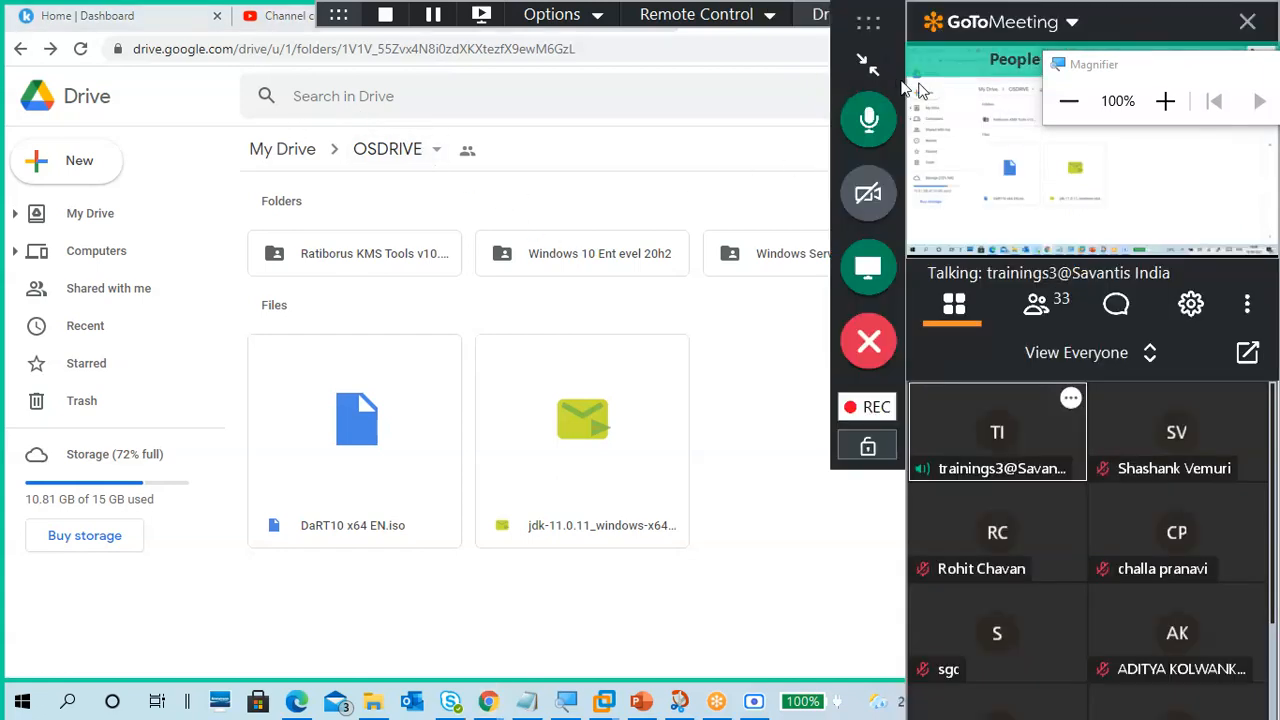
left_click(868, 64)
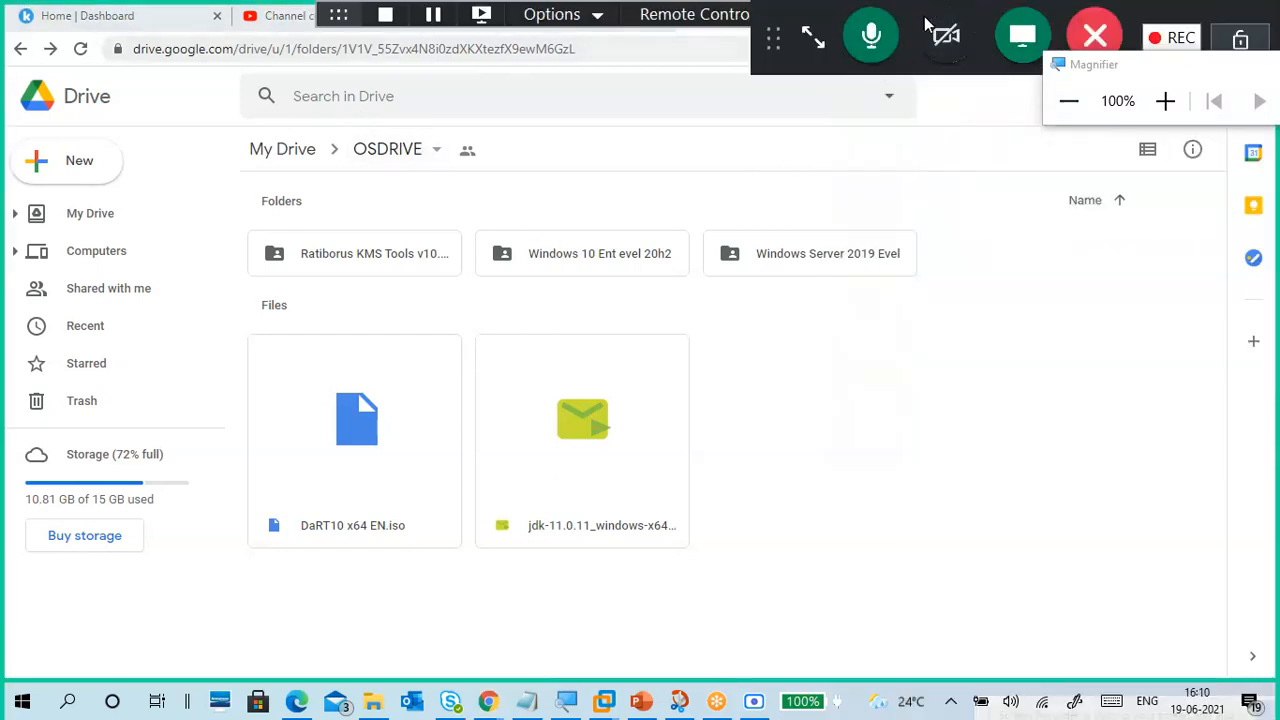
left_click_drag(786, 34, 2, 463)
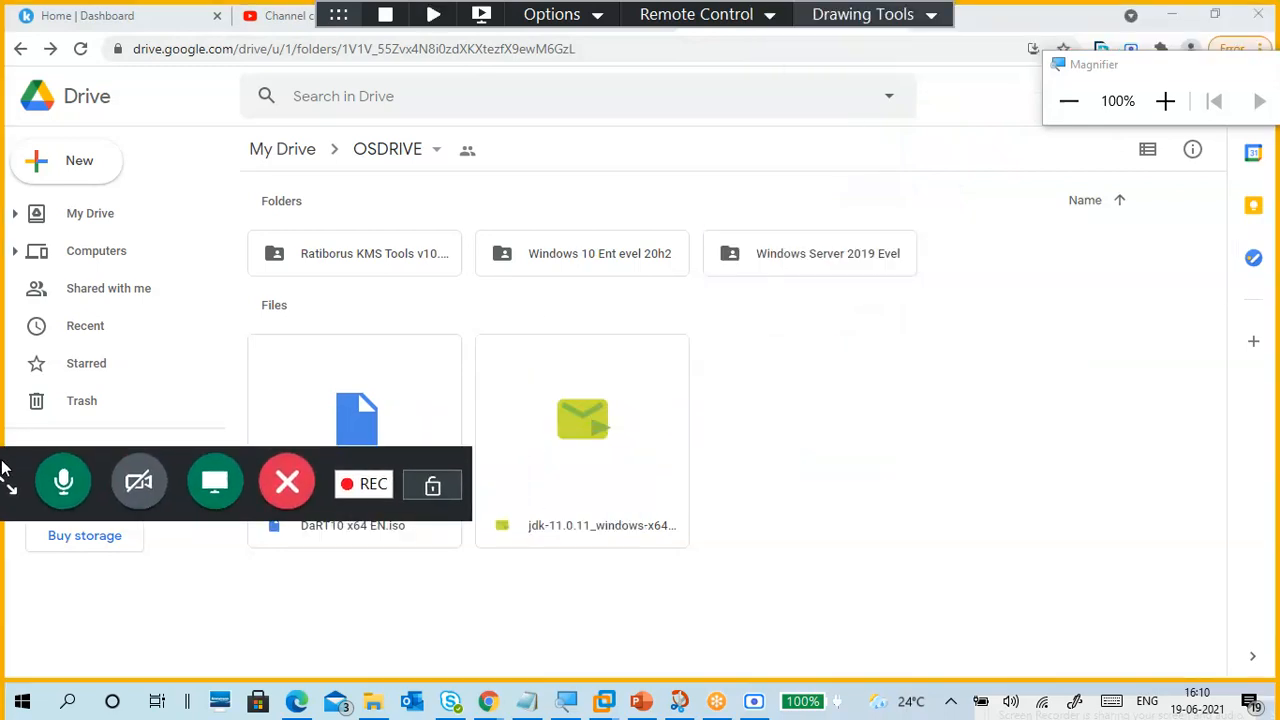
left_click(1170, 15)
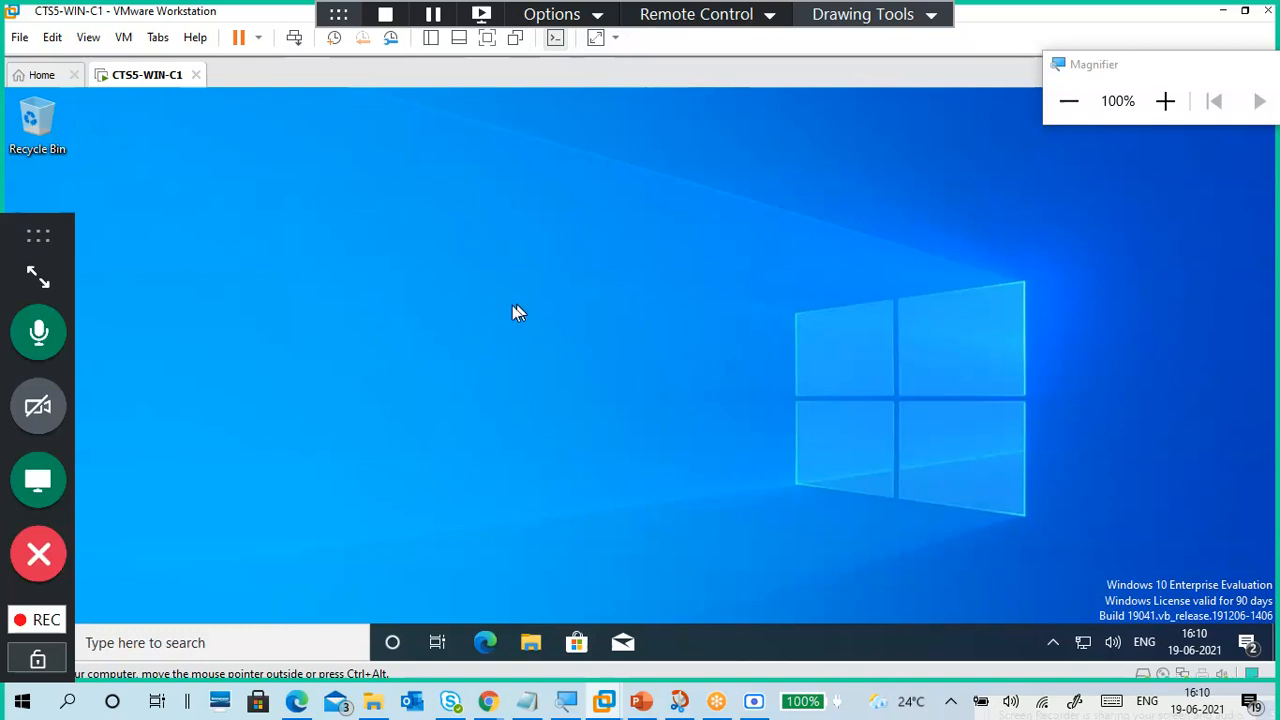
left_click_drag(36, 246, 1278, 184)
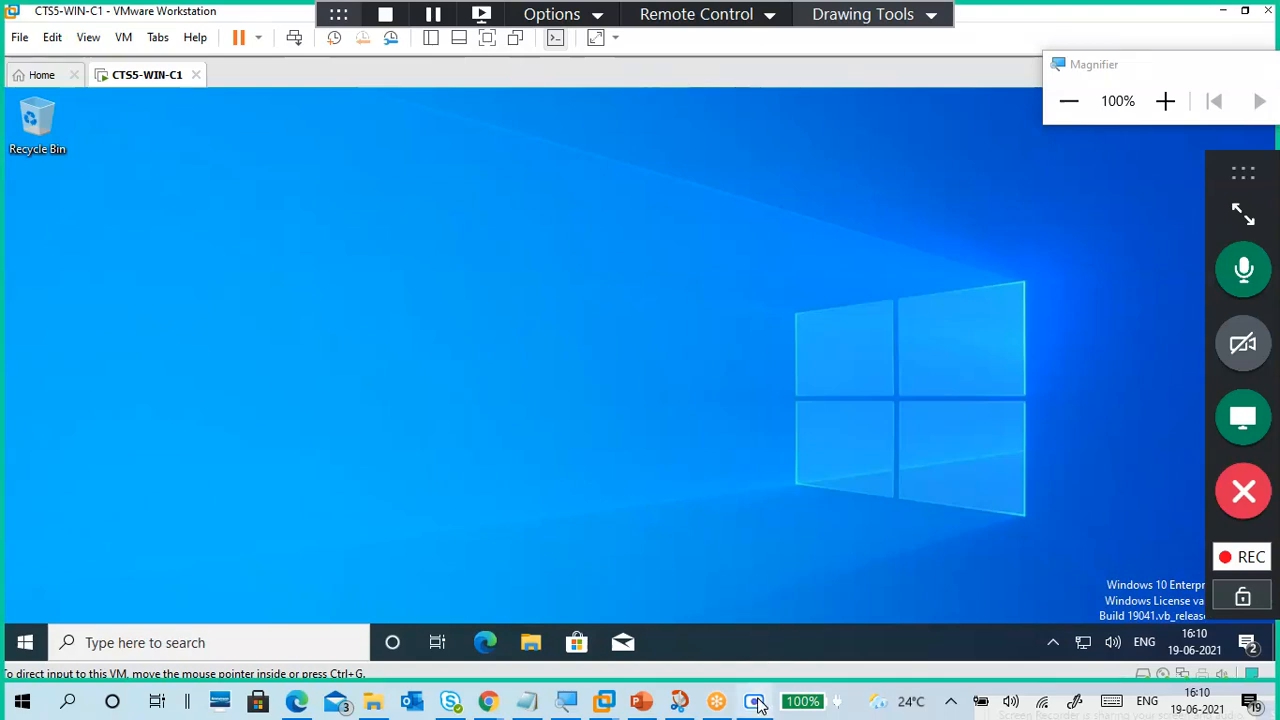
Stop the GoToMeeting recording and switch to the Screen Recorder
mouse_move(760, 706)
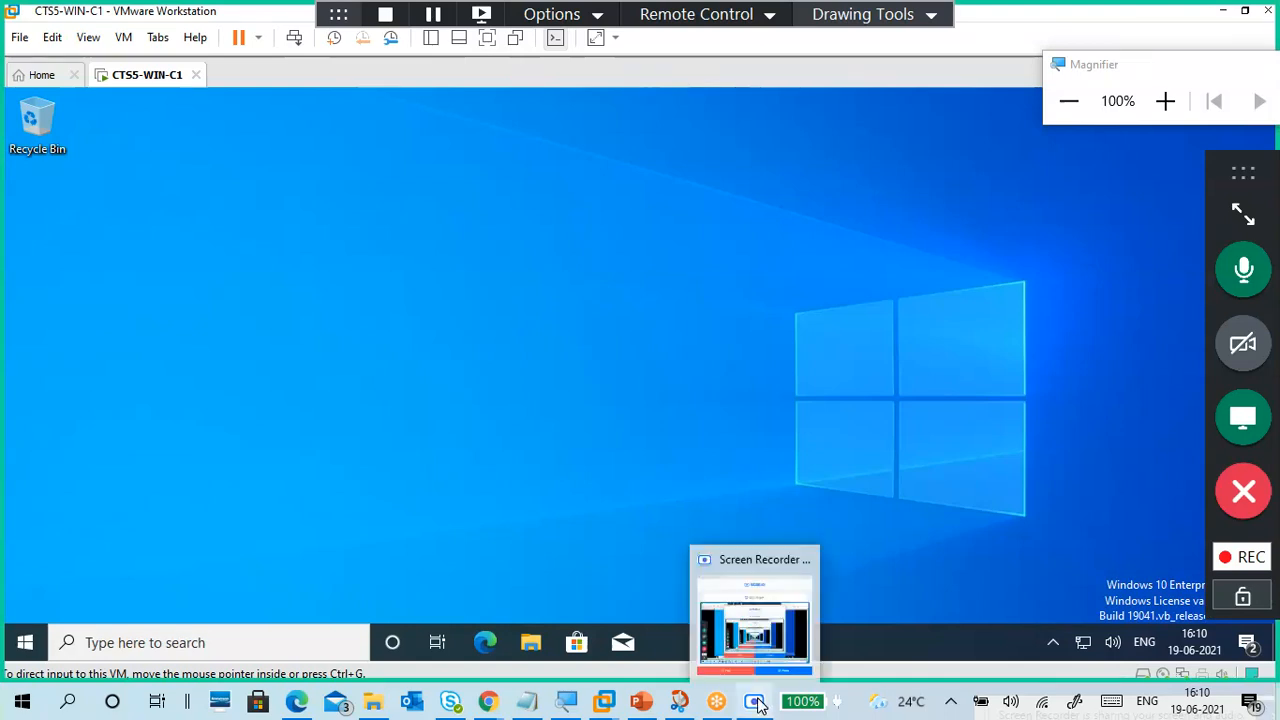
left_click(1240, 557)
left_click(1043, 514)
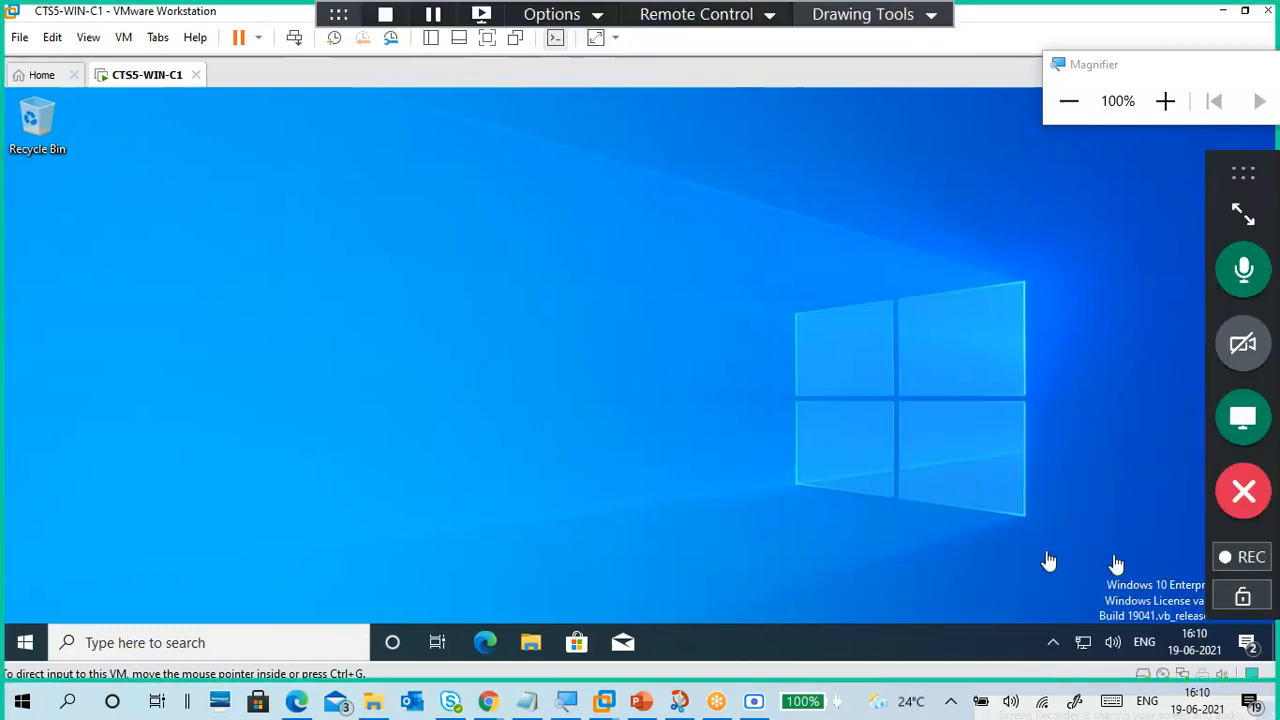
left_click(755, 701)
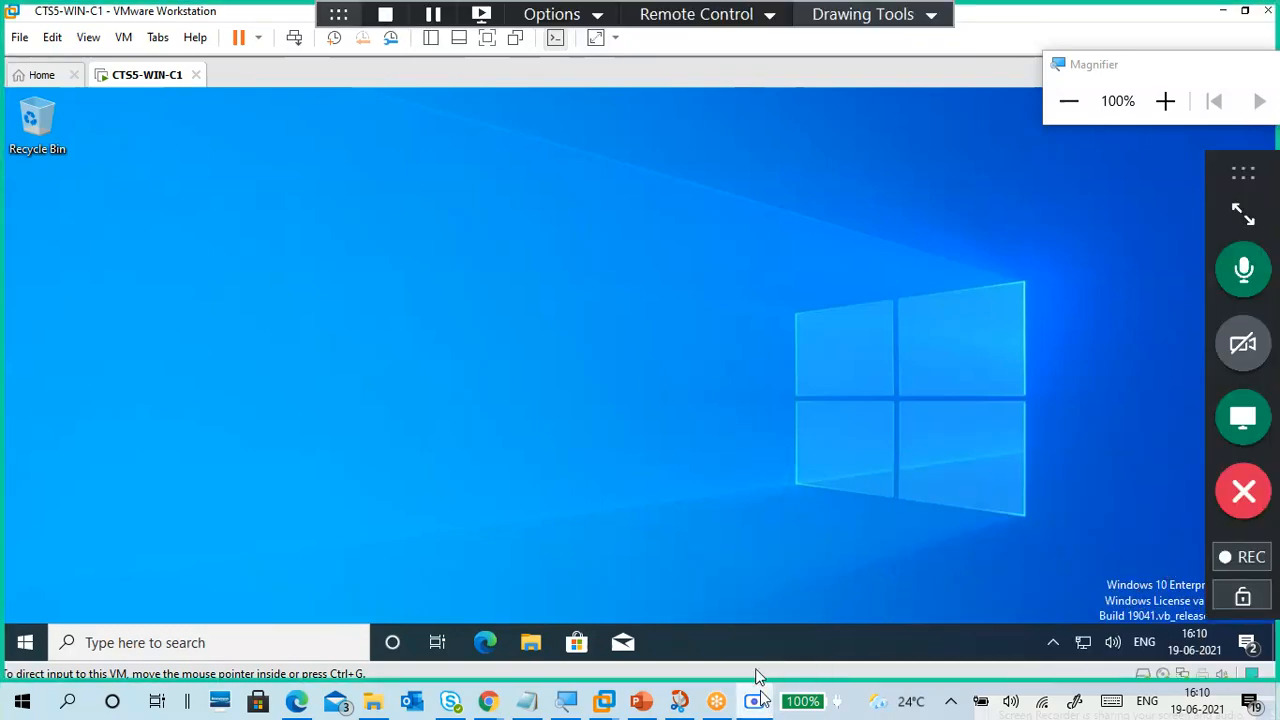